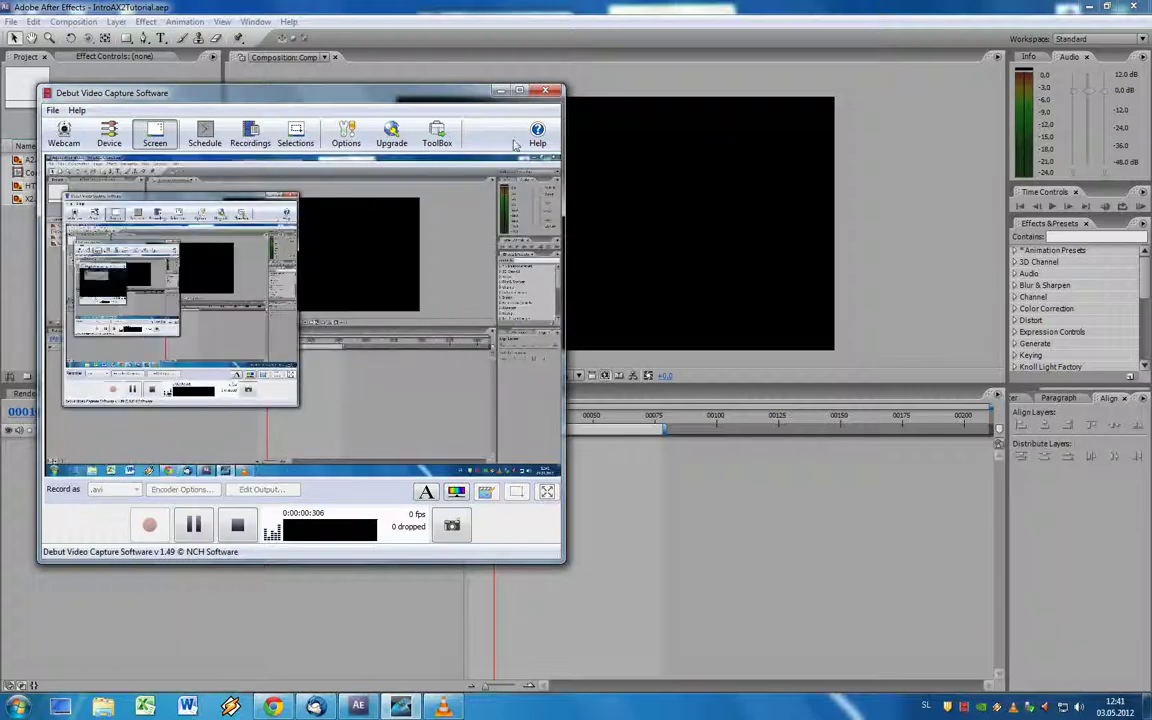
# Step: Preview the finished Final.avi intro in VLC, then close the player
pyautogui.click(447, 710)
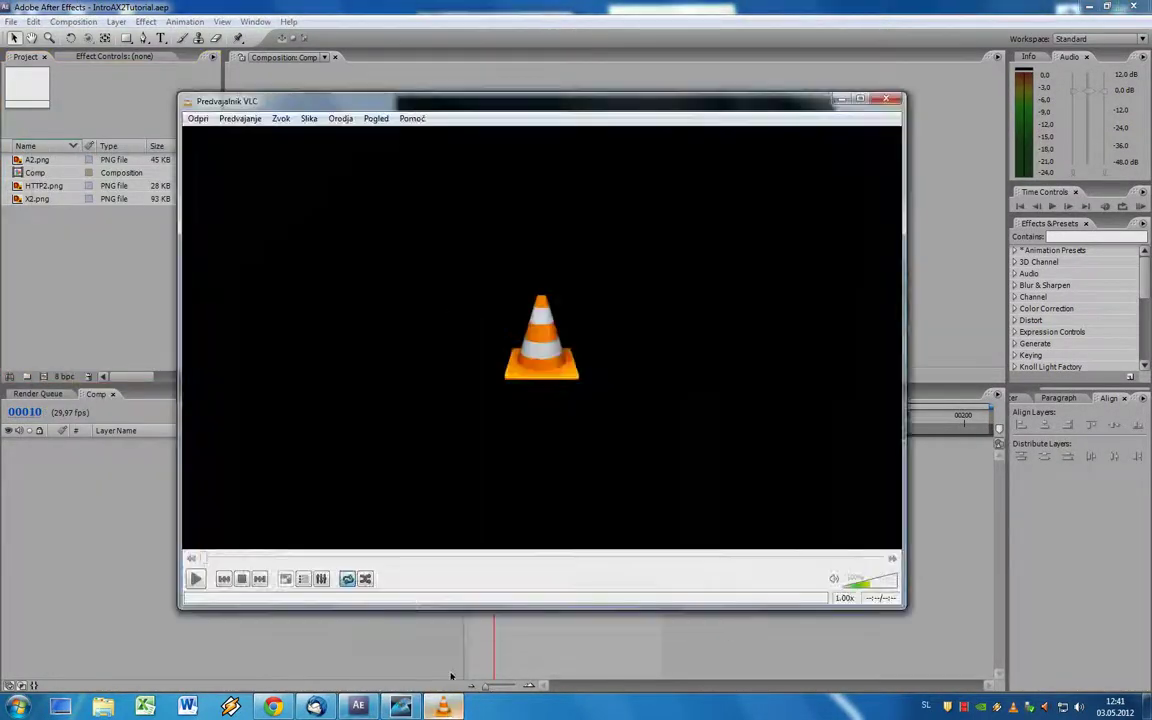
pyautogui.click(196, 578)
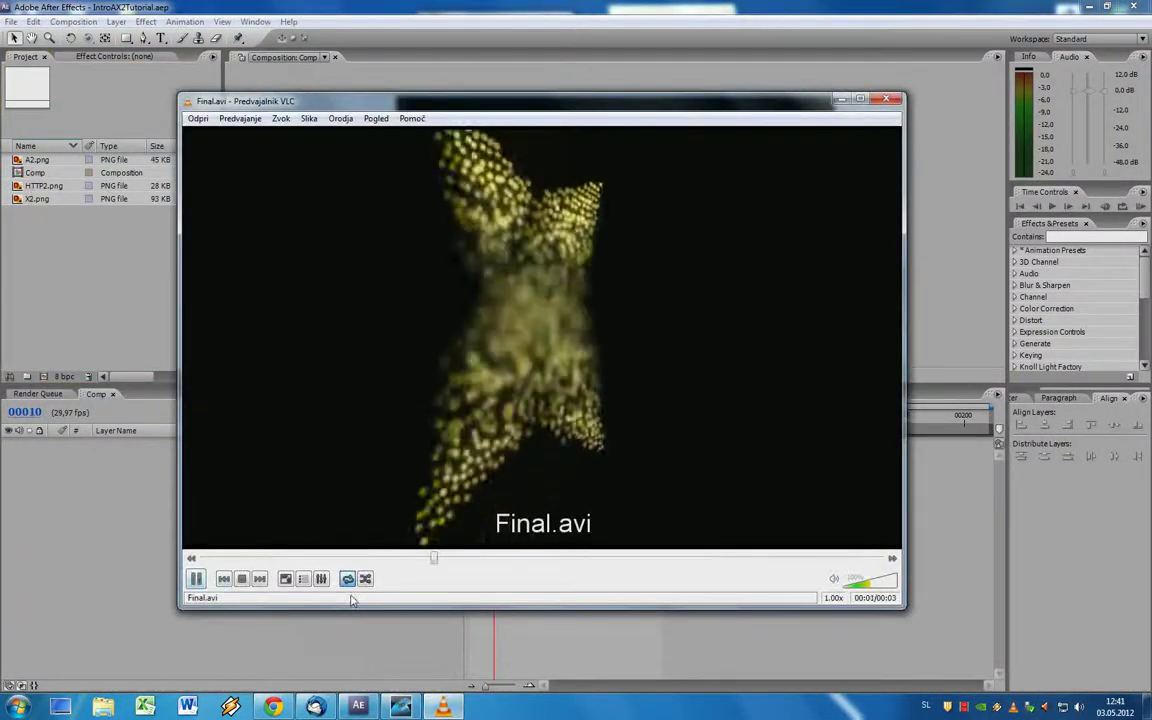
pyautogui.click(245, 585)
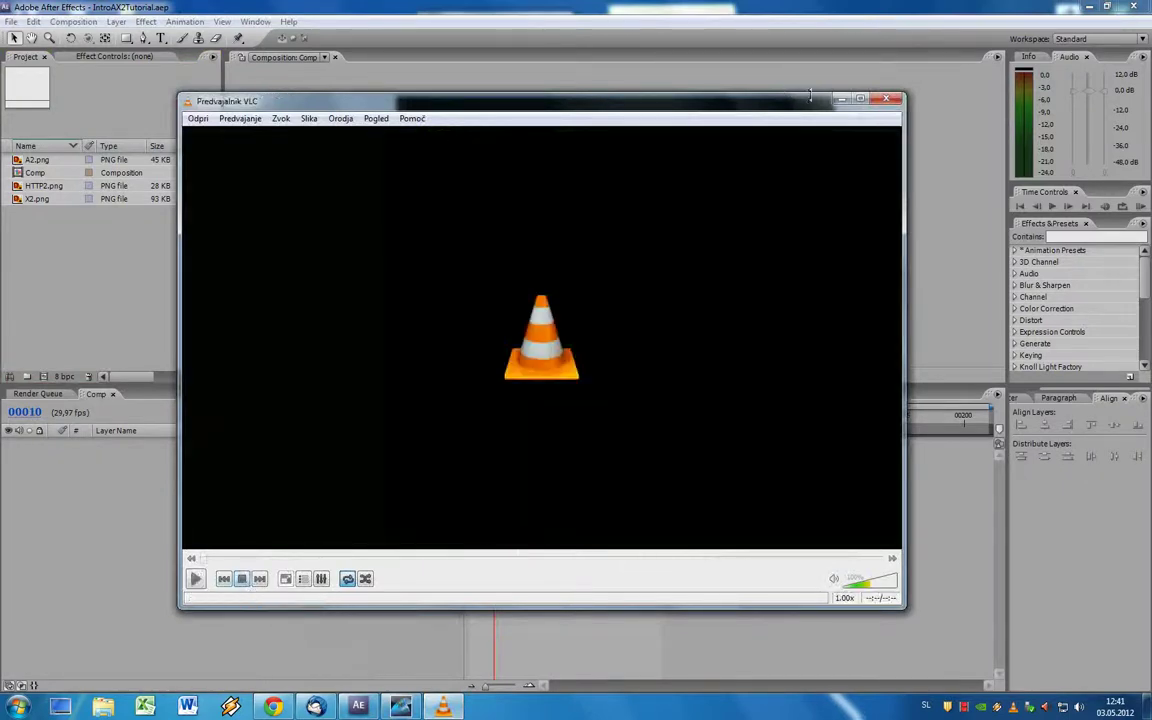
pyautogui.click(886, 98)
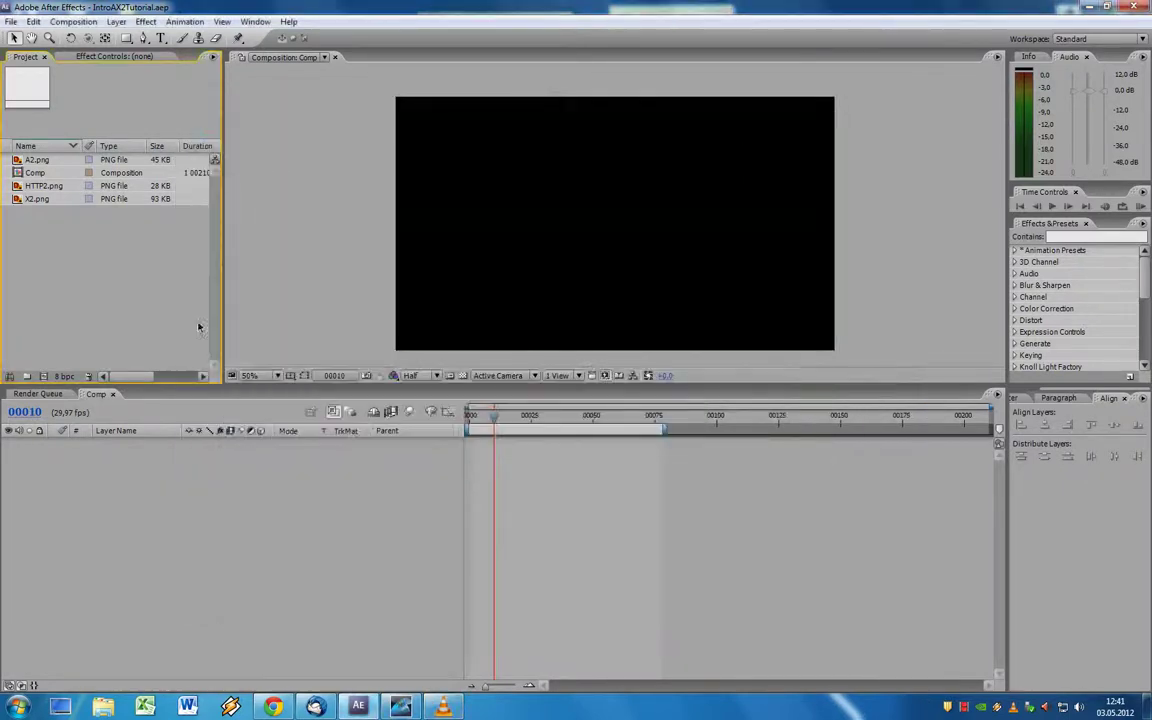
pyautogui.click(73, 21)
pyautogui.click(130, 462)
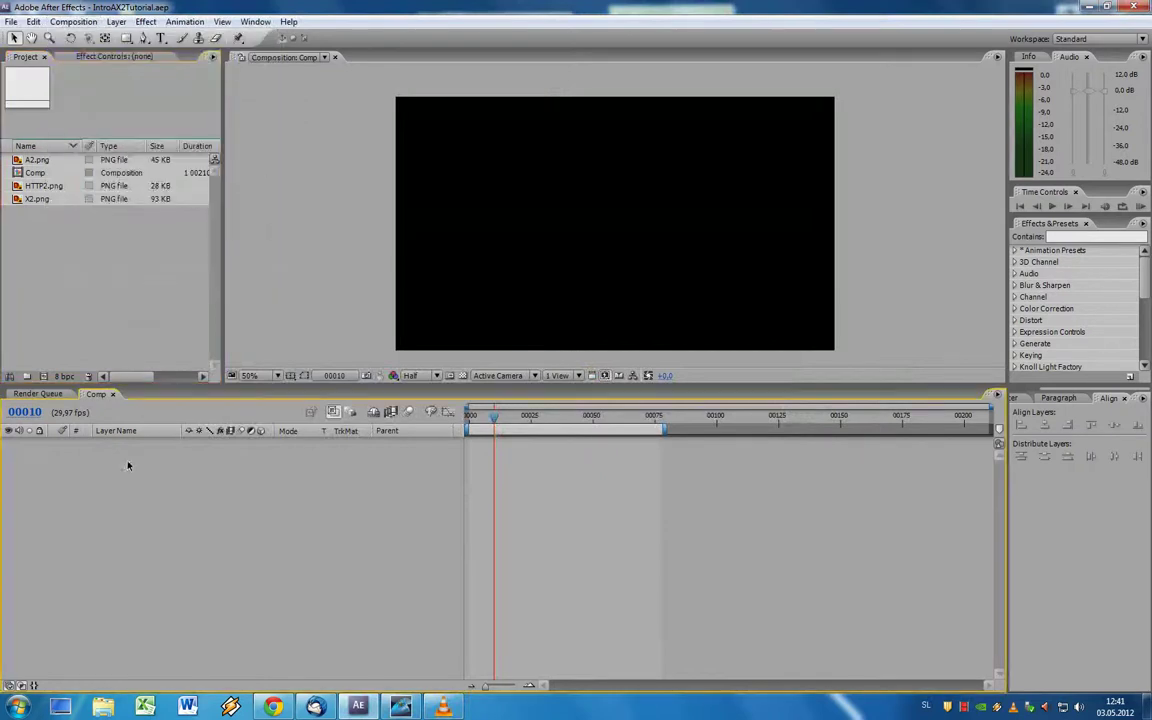
pyautogui.click(73, 21)
pyautogui.click(92, 58)
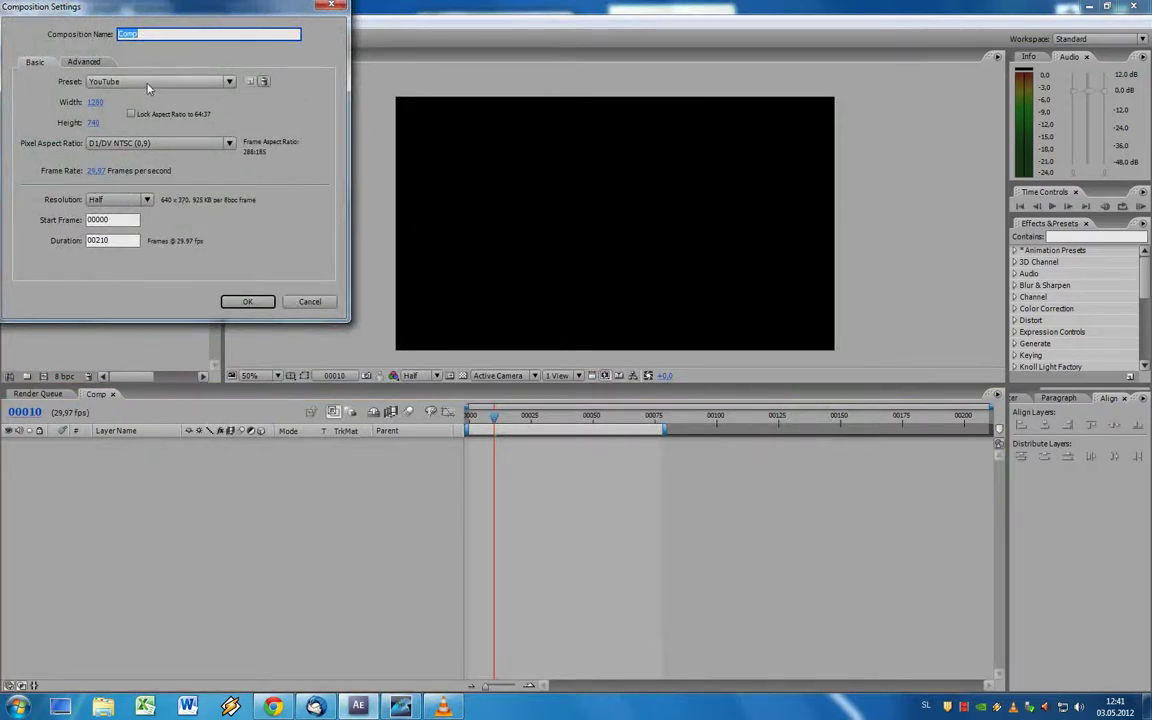
pyautogui.click(245, 304)
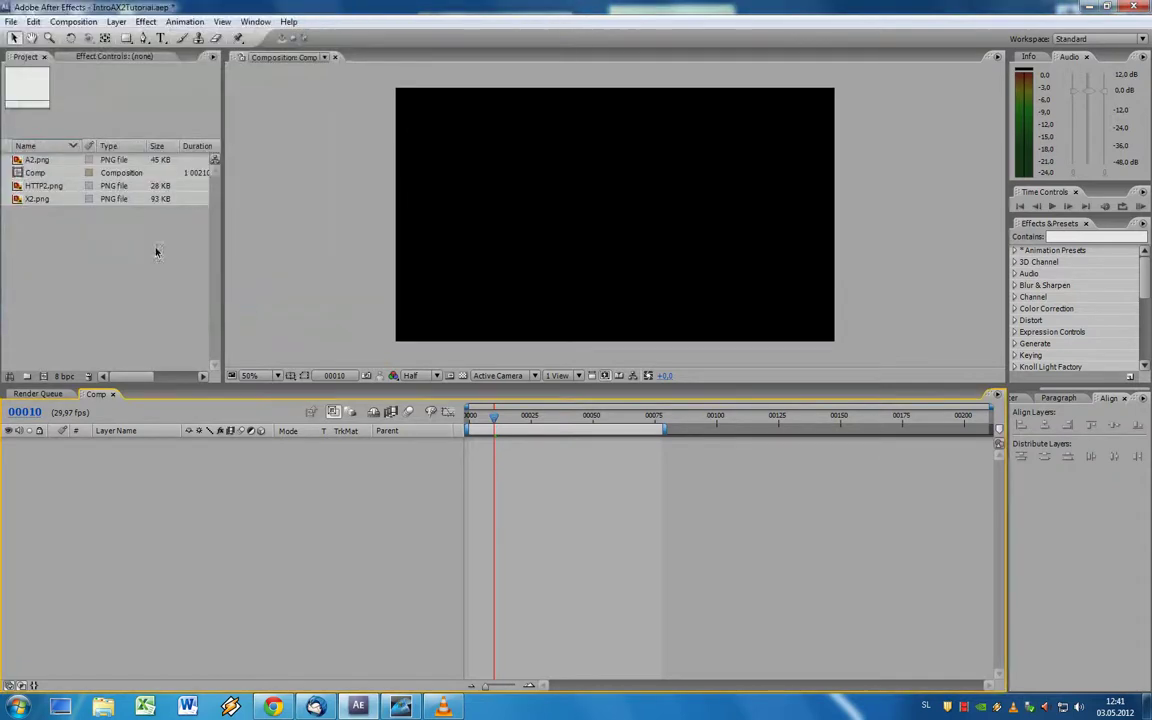
# Step: Add A2.png and X2.png to the Comp as two layers
pyautogui.click(38, 162)
pyautogui.hotkey('ctrl', '/')
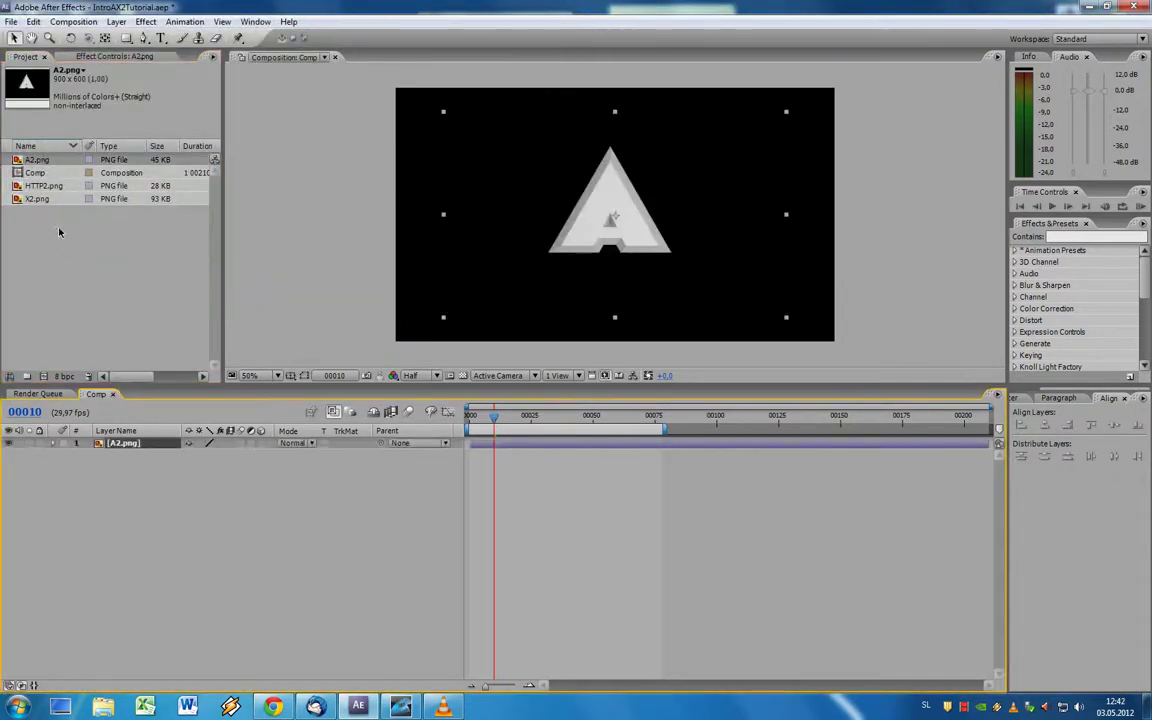
pyautogui.moveTo(40, 200); pyautogui.dragTo(150, 550)
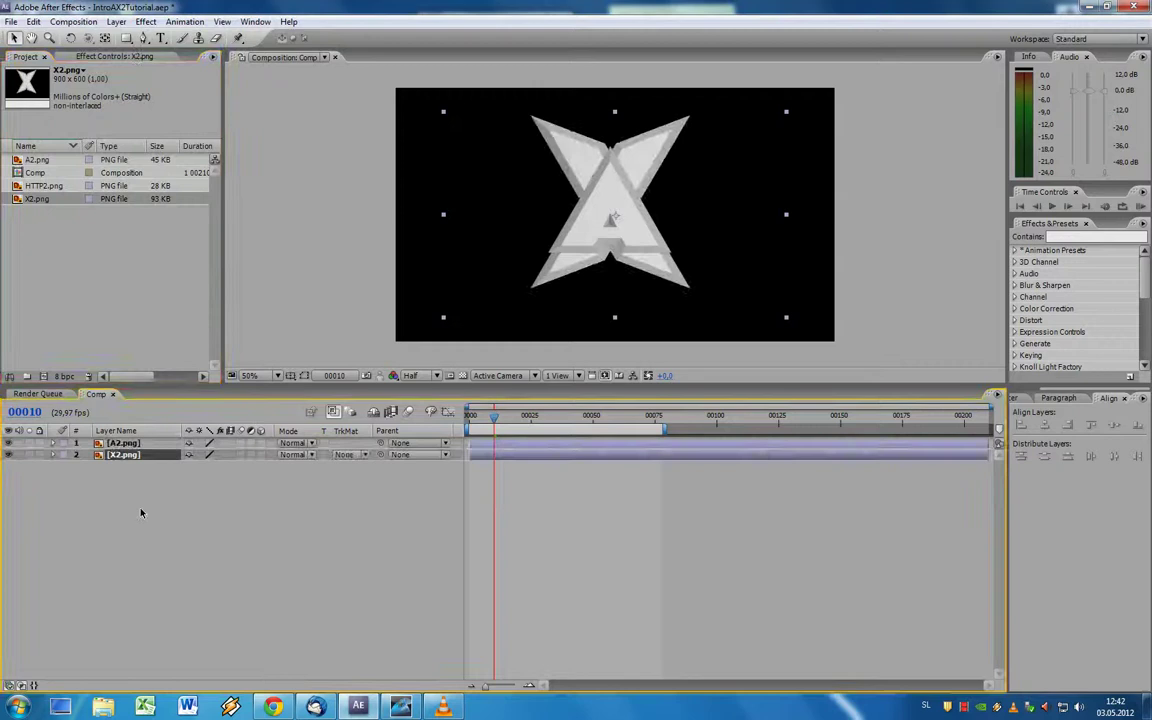
# Step: Precompose both logo layers into a new composition named Logo
pyautogui.keyDown('shift'); pyautogui.click(133, 444); pyautogui.keyUp('shift')
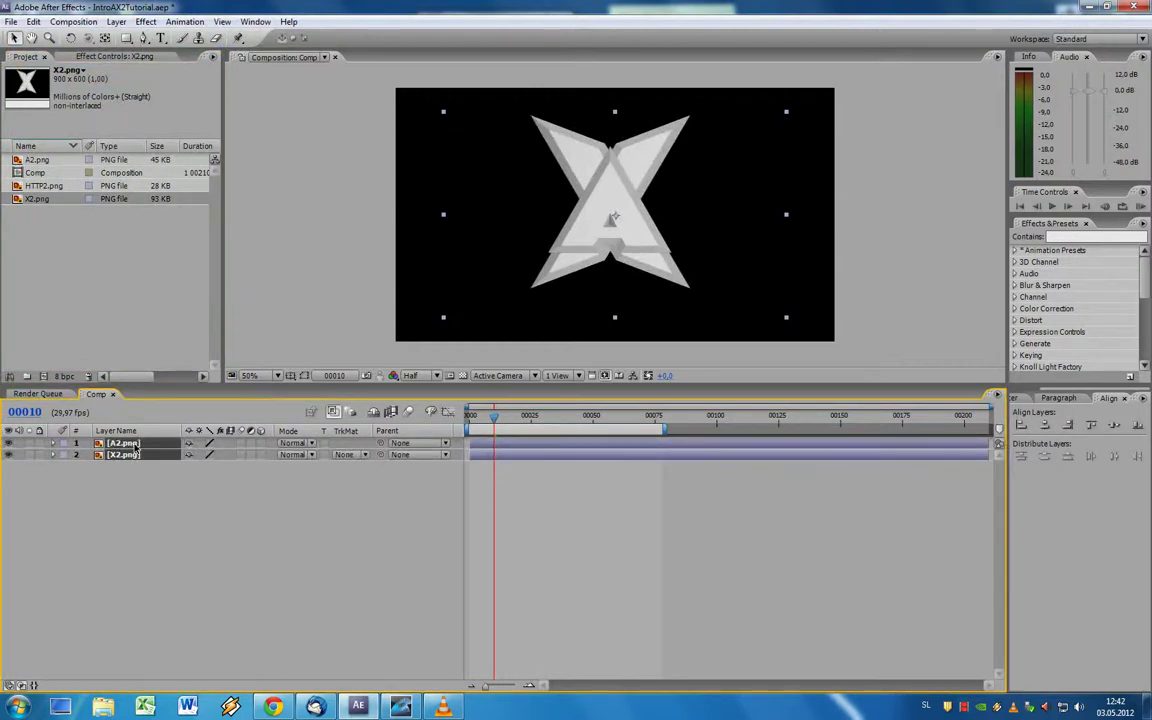
pyautogui.hotkey('ctrl', 'shift', 'c')
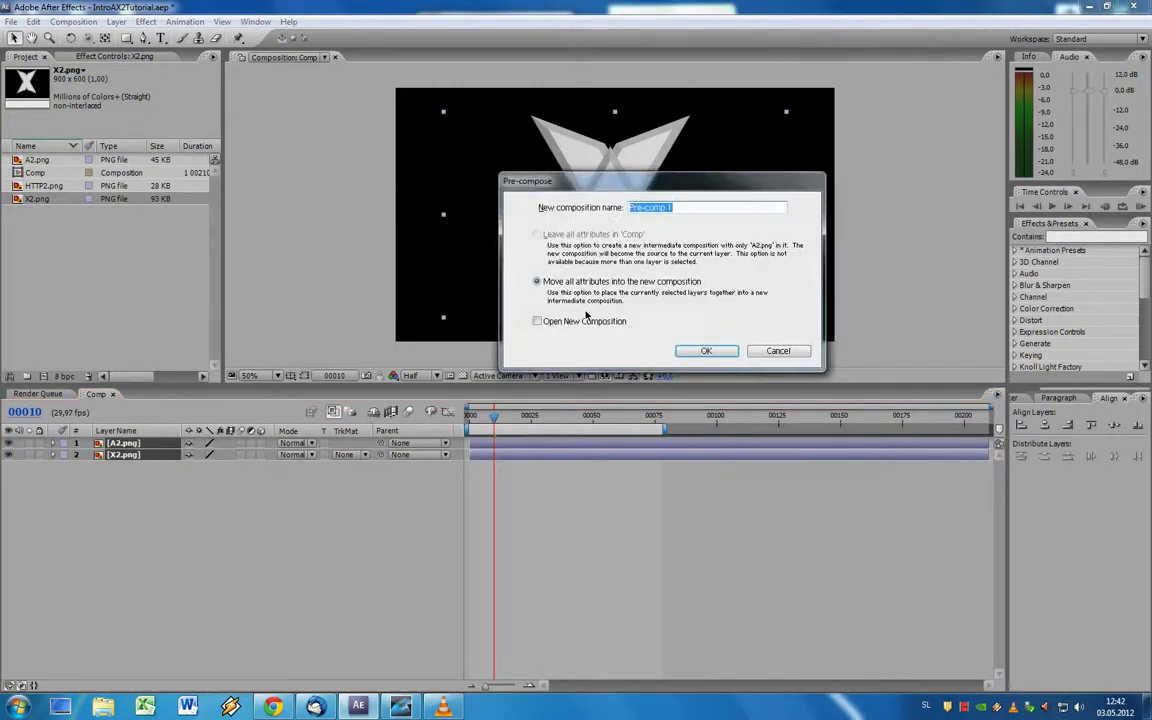
pyautogui.write('Logo')
pyautogui.press('Return')
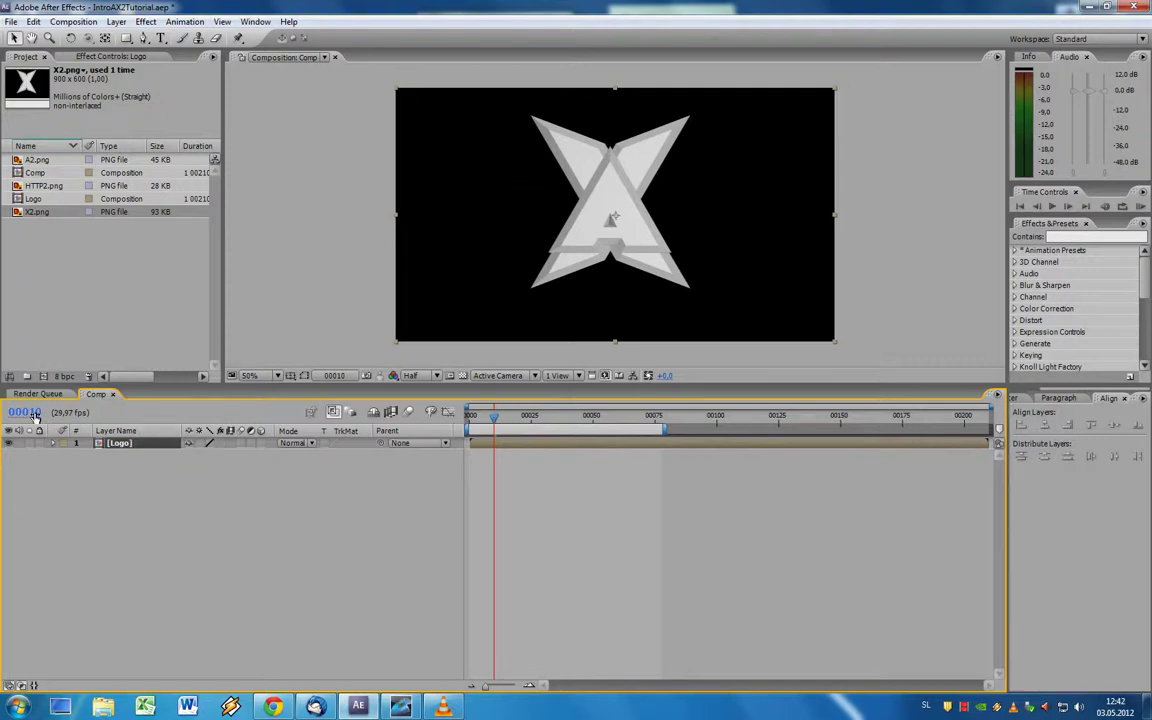
# Step: Move the Comp's current time to frame 24 via the Go to Time dialog
pyautogui.click(30, 413)
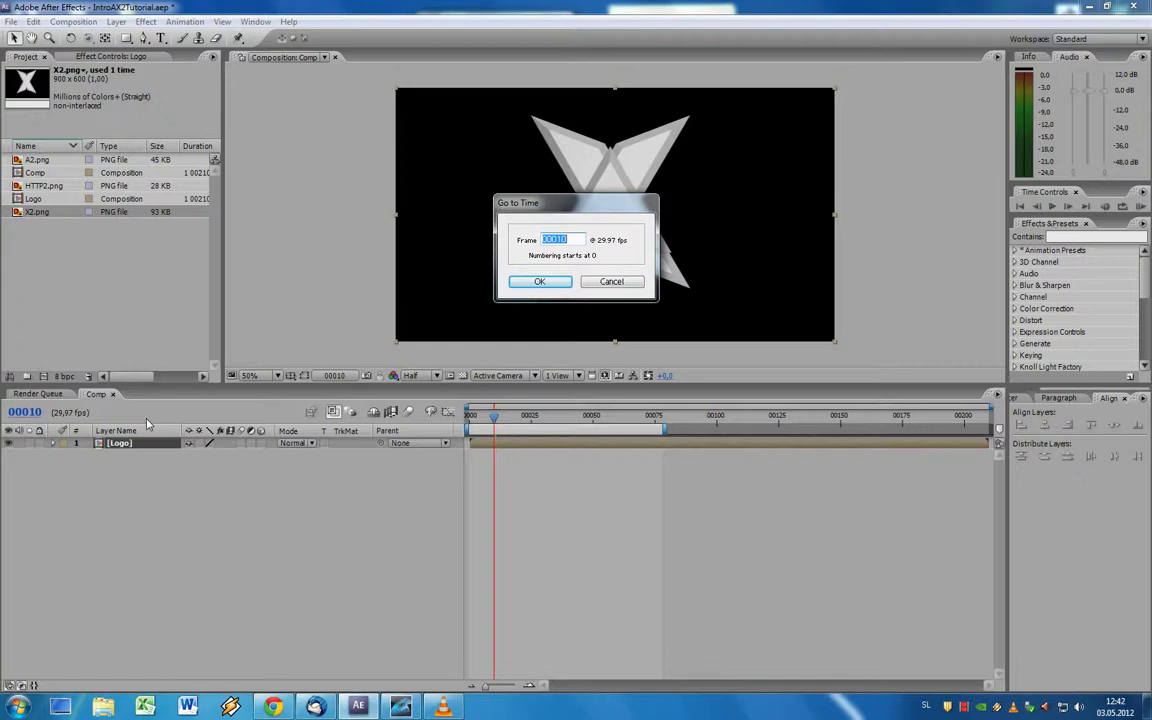
pyautogui.write('24')
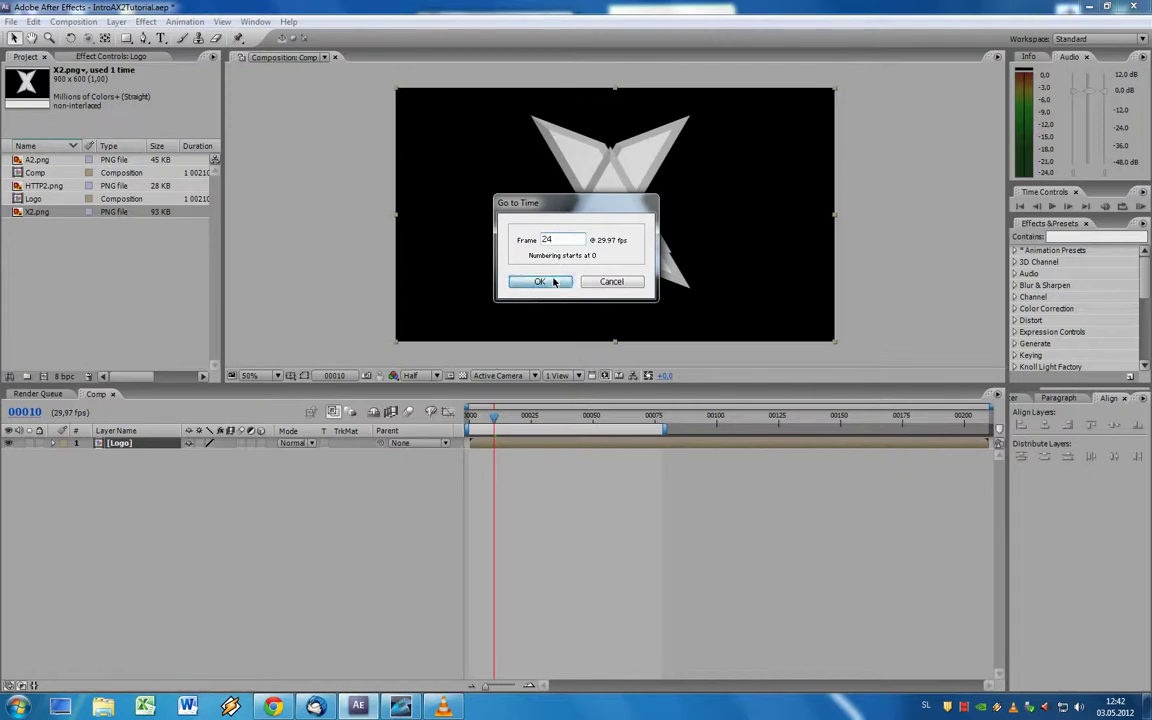
pyautogui.click(539, 281)
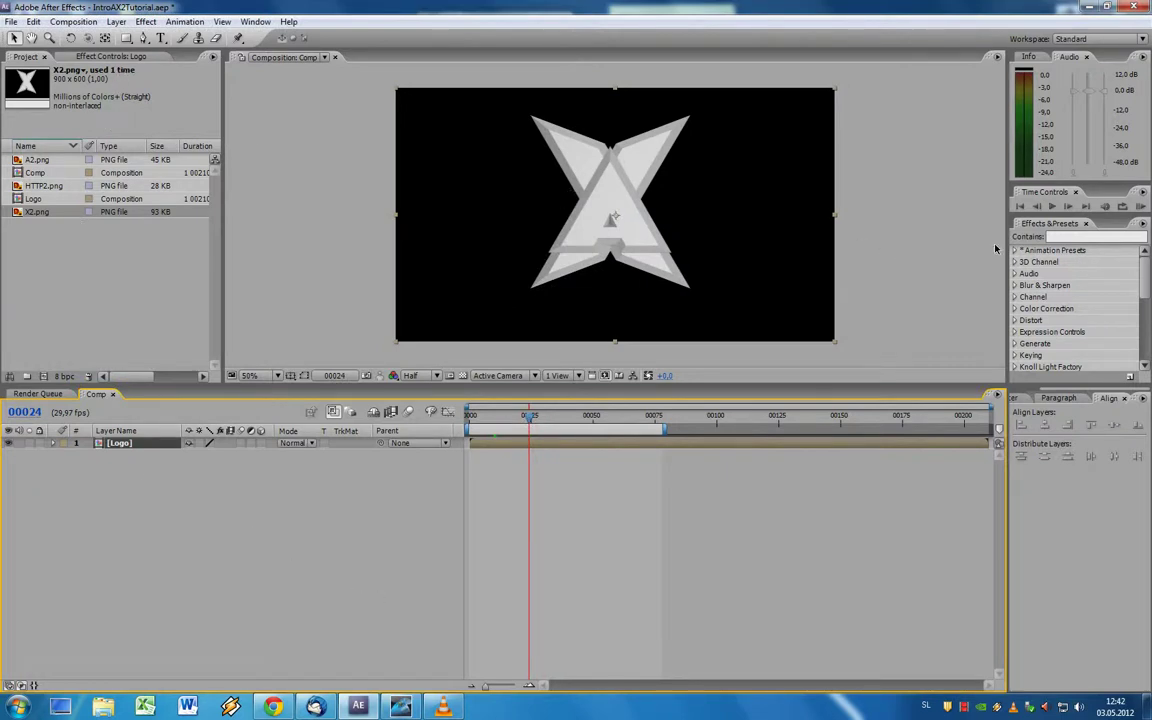
# Step: Find CC Ball Action in Effects & Presets and apply it to the Logo layer
pyautogui.click(1071, 236)
pyautogui.write('CC')
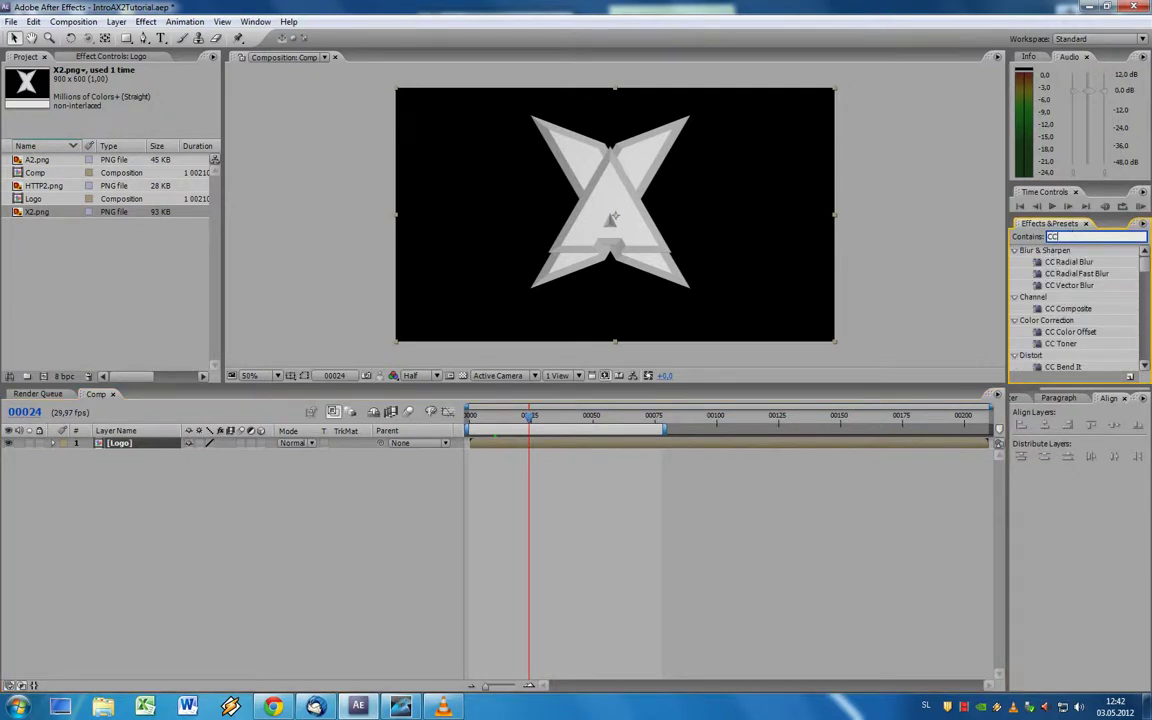
pyautogui.write(' bal')
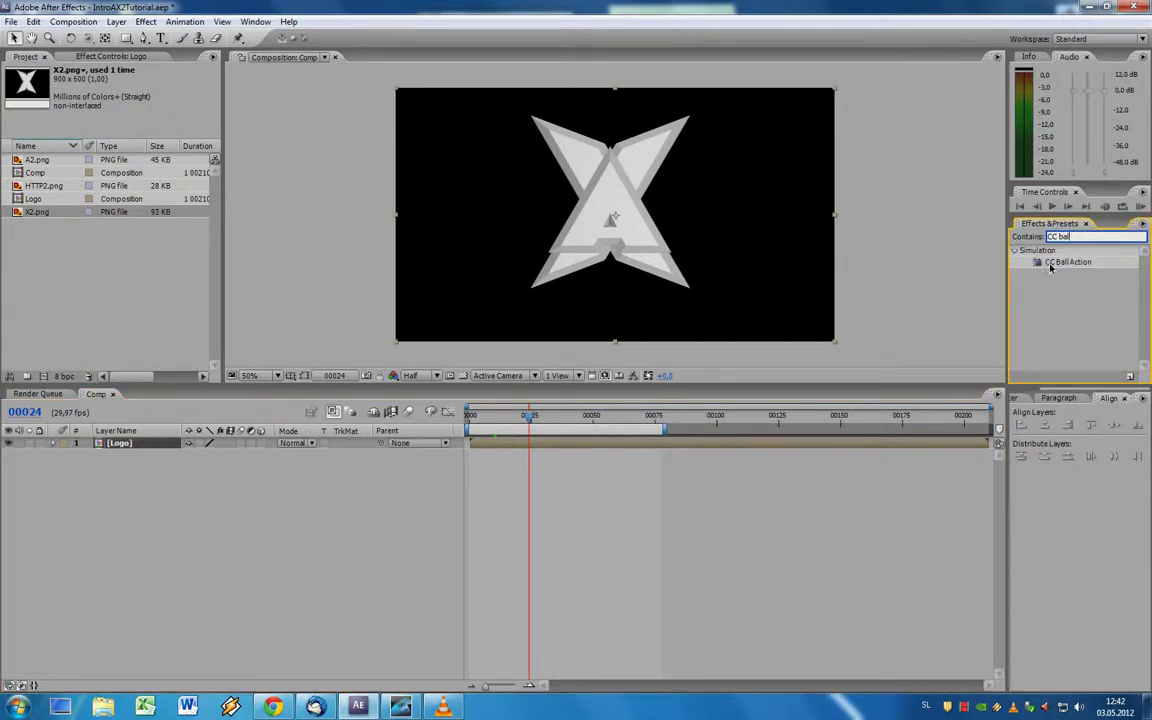
pyautogui.click(1068, 262)
pyautogui.doubleClick(1050, 262)
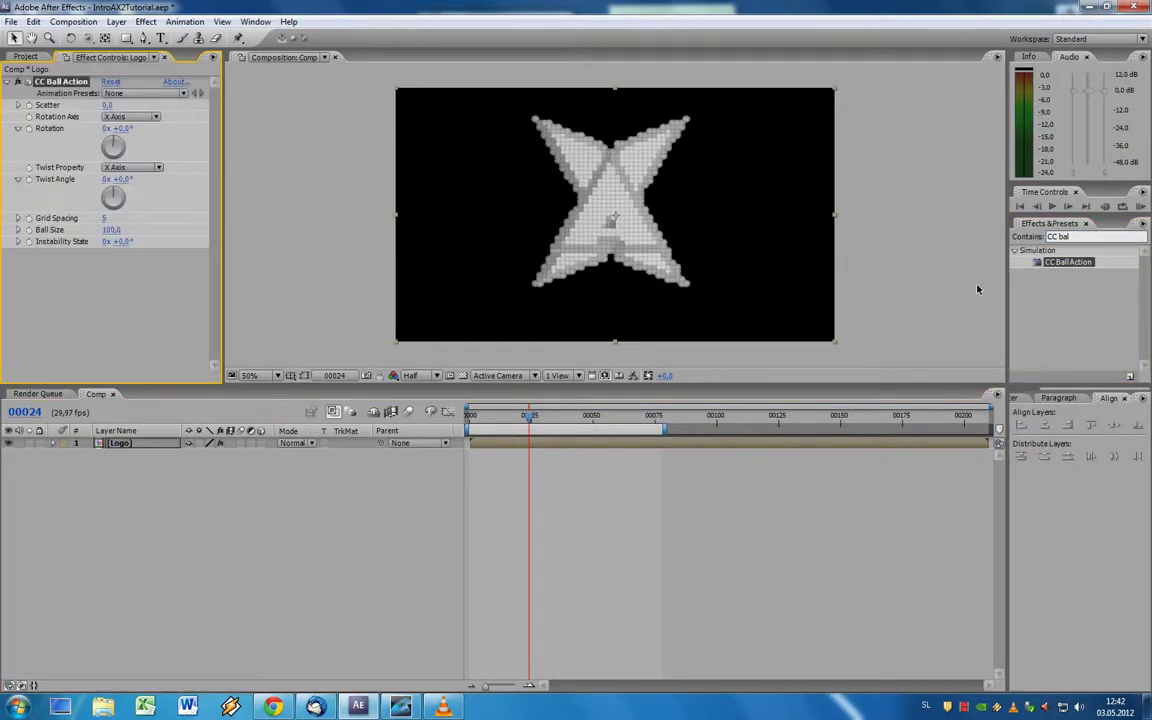
# Step: Set Ball Size to 35 and draw a rectangular mask around the X logo
pyautogui.click(112, 230)
pyautogui.write('10')
pyautogui.press('Return')
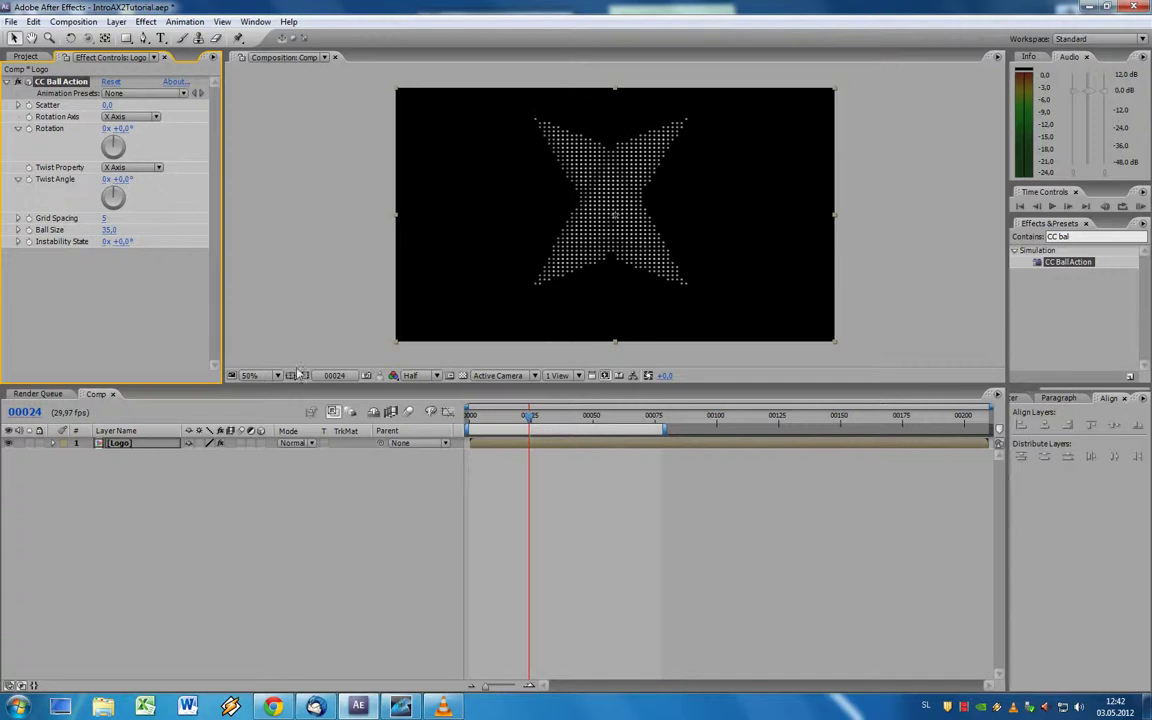
pyautogui.click(125, 38)
pyautogui.moveTo(514, 104); pyautogui.dragTo(700, 307)
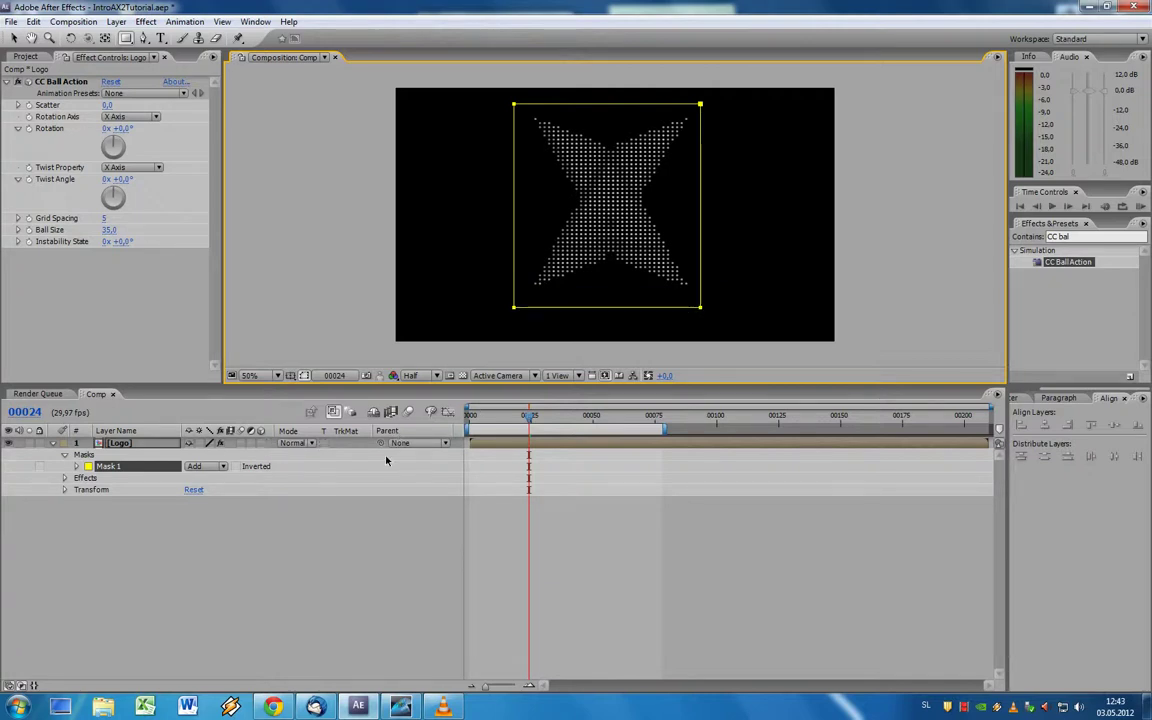
# Step: Keyframe Mask 1's path at frame 24, then squash it into a thin strip at frame 0
pyautogui.click(76, 466)
pyautogui.click(100, 478)
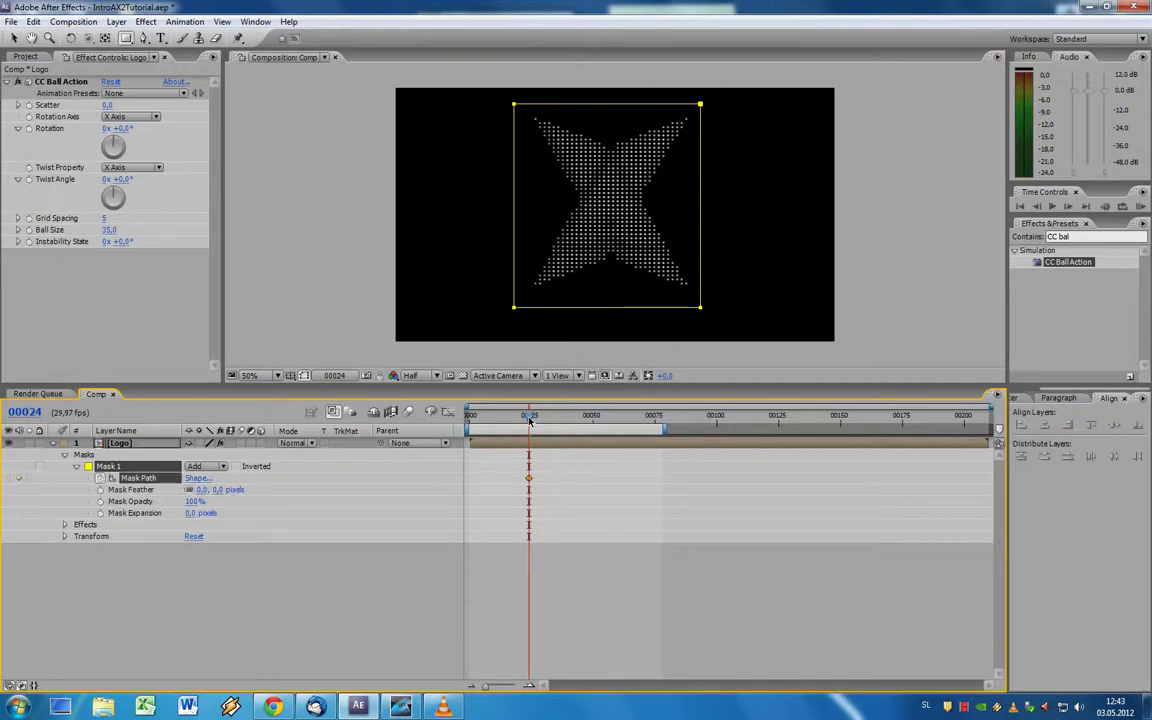
pyautogui.moveTo(530, 421); pyautogui.dragTo(470, 421)
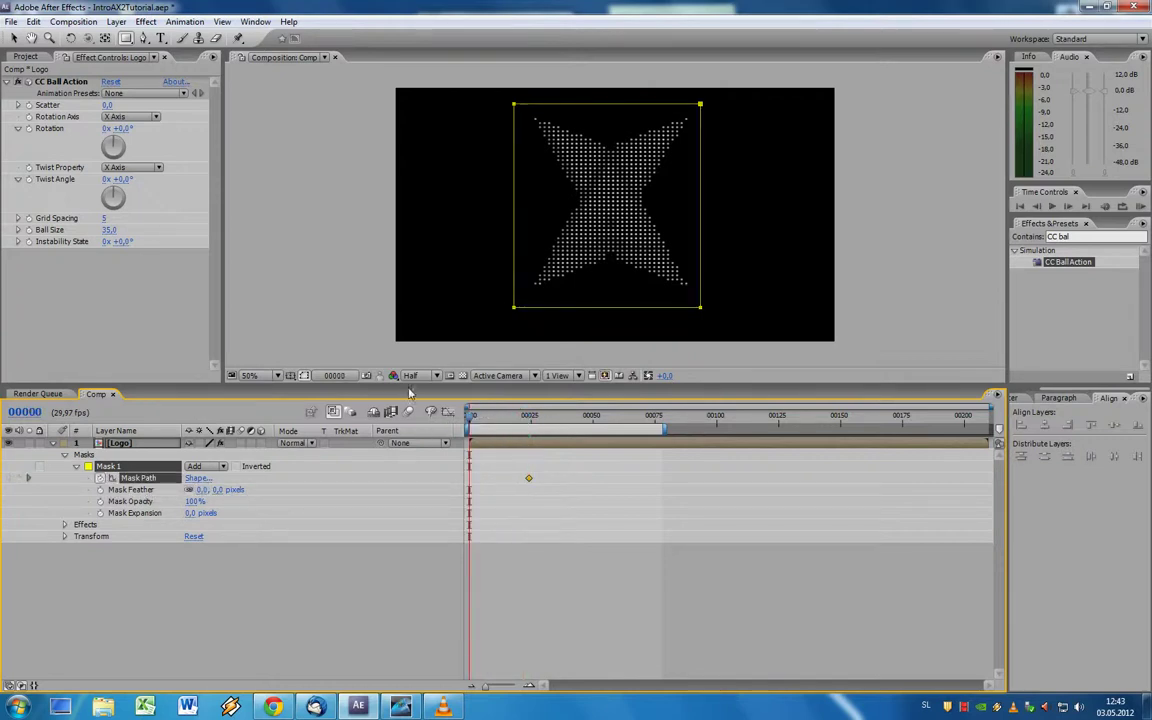
pyautogui.click(13, 38)
pyautogui.doubleClick(513, 307)
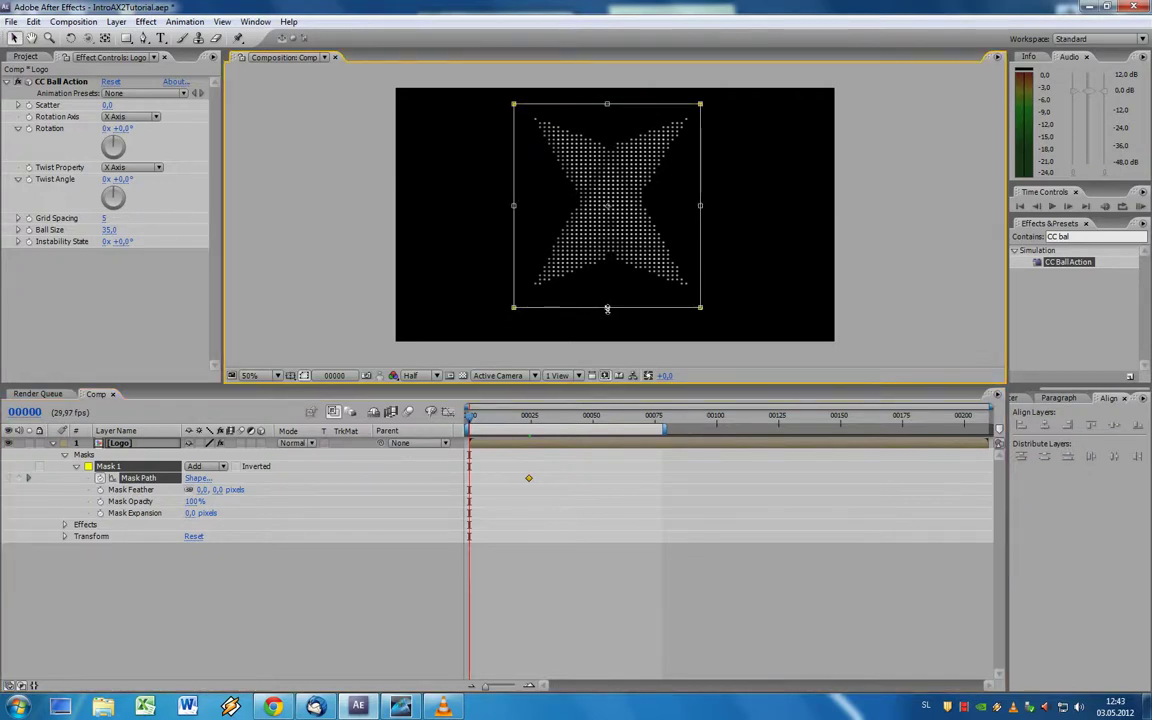
pyautogui.moveTo(607, 309); pyautogui.dragTo(607, 210)
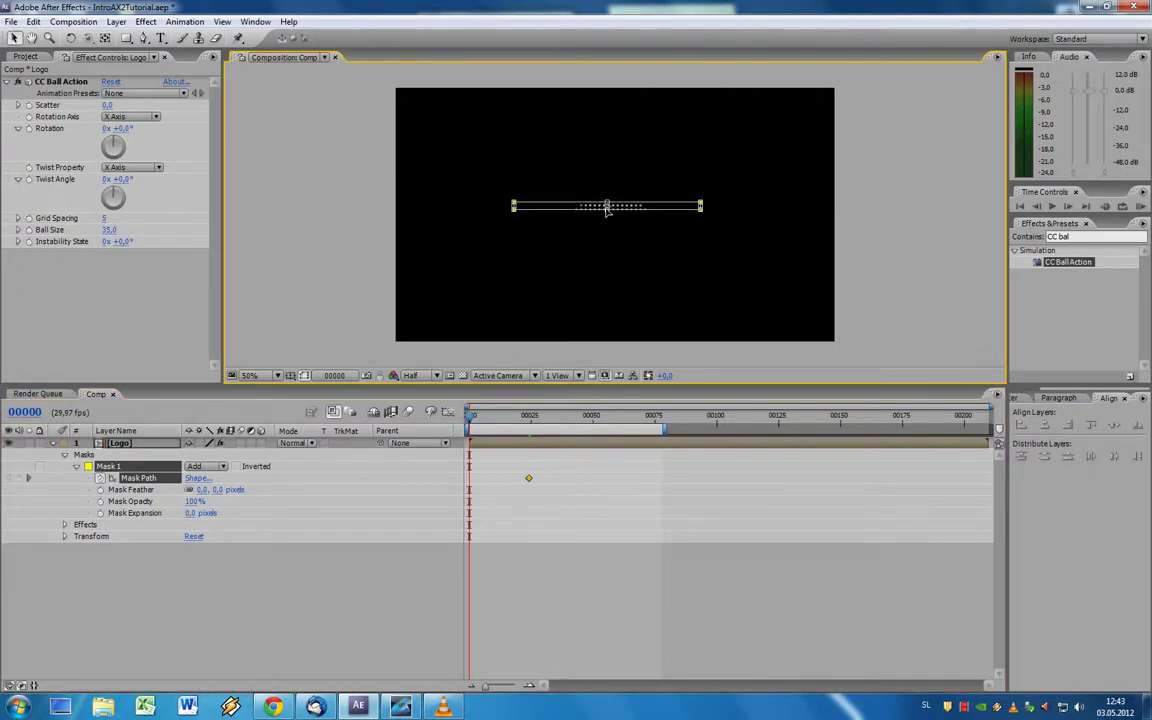
pyautogui.doubleClick(606, 209)
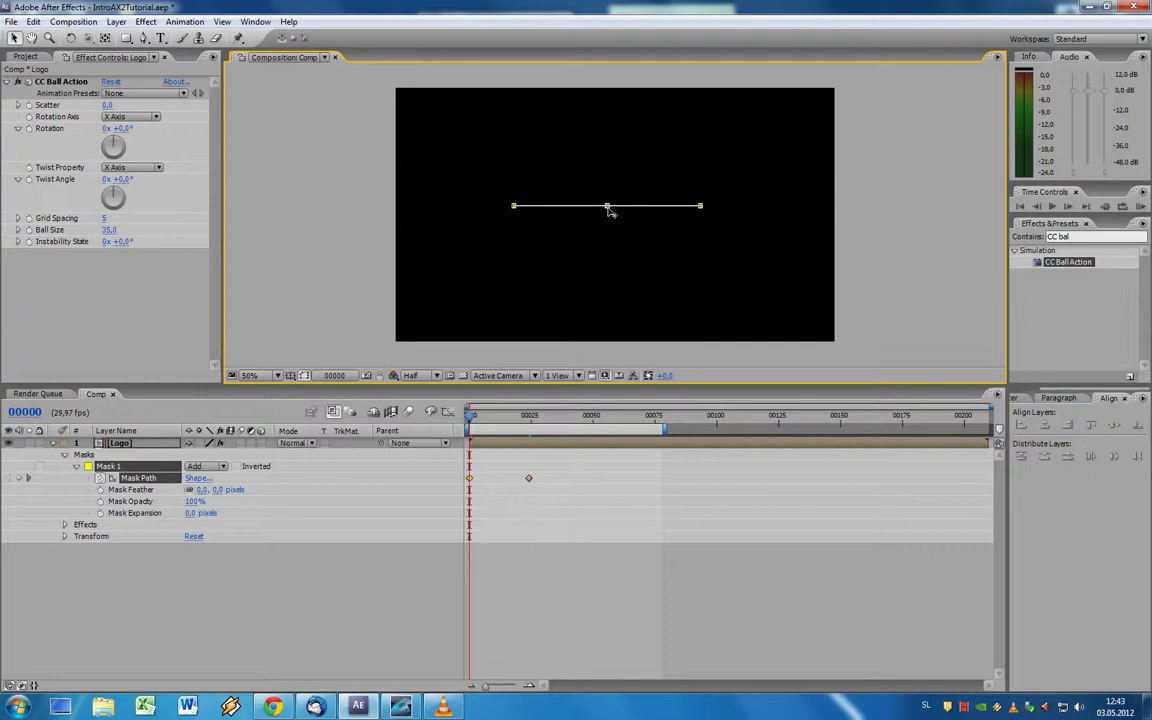
# Step: Convert the frame-25 Mask Path keyframe to a hold keyframe with Ctrl+Alt+H
pyautogui.press('.')
pyautogui.press('.')
pyautogui.press('.')
pyautogui.press('.')
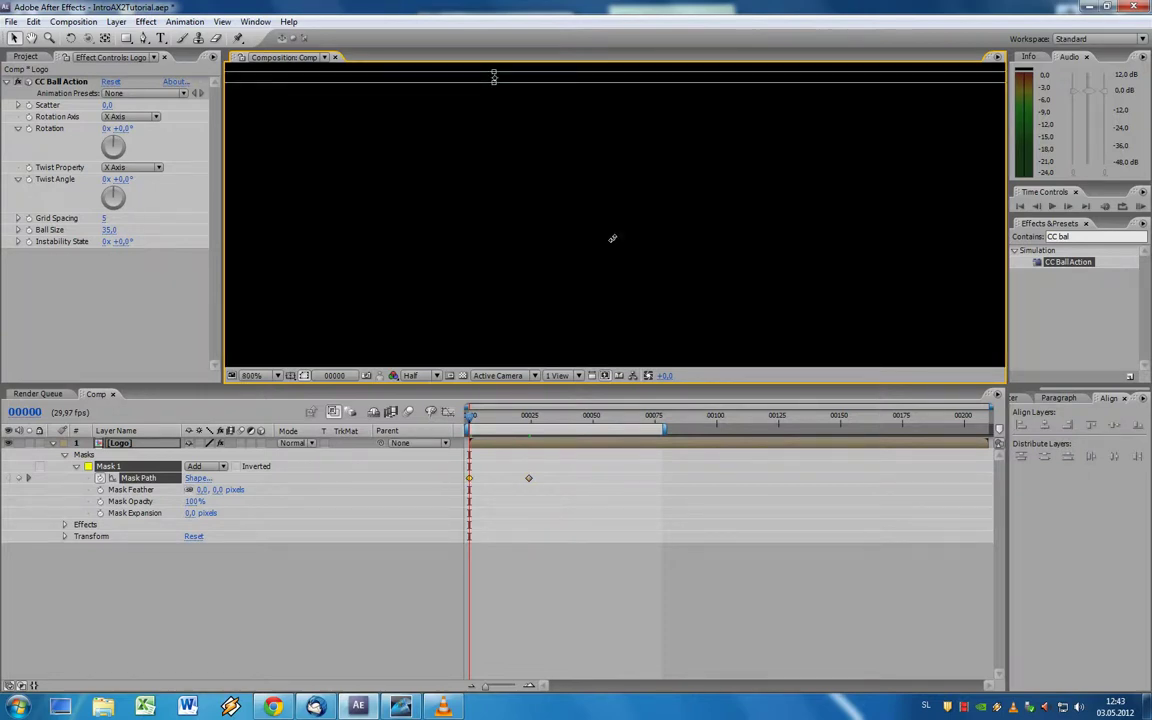
pyautogui.moveTo(494, 80); pyautogui.dragTo(535, 192)
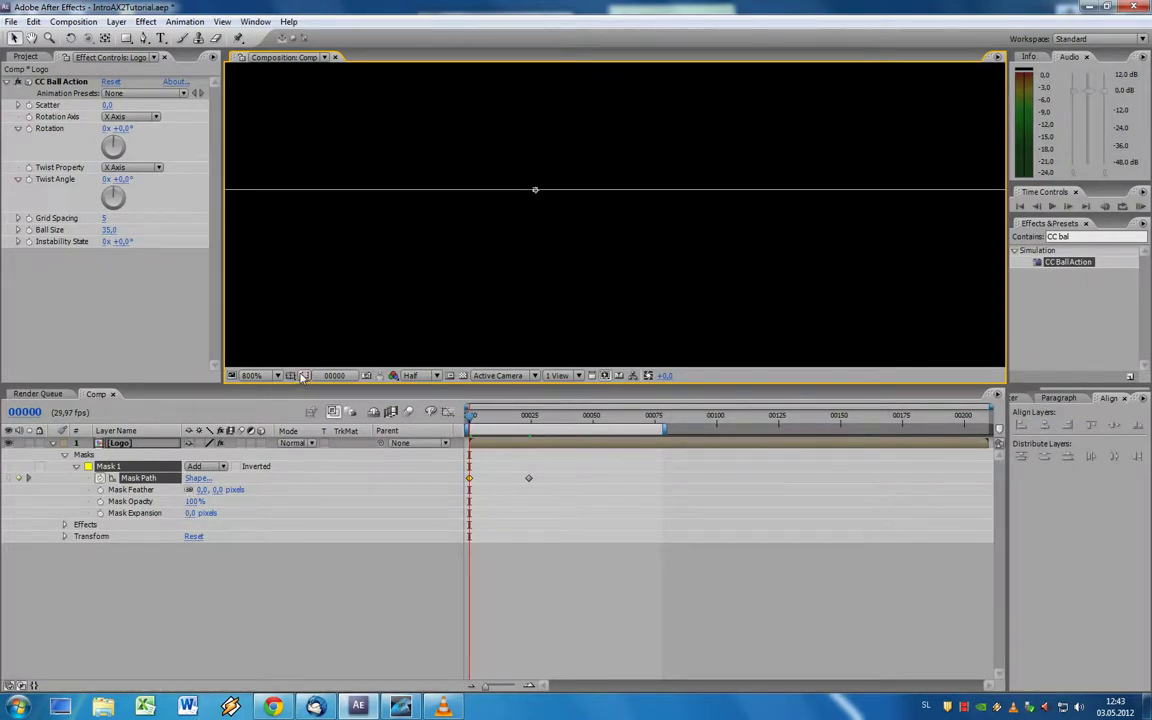
pyautogui.scroll(-3, 427, 278)
pyautogui.scroll(-4, 505, 257)
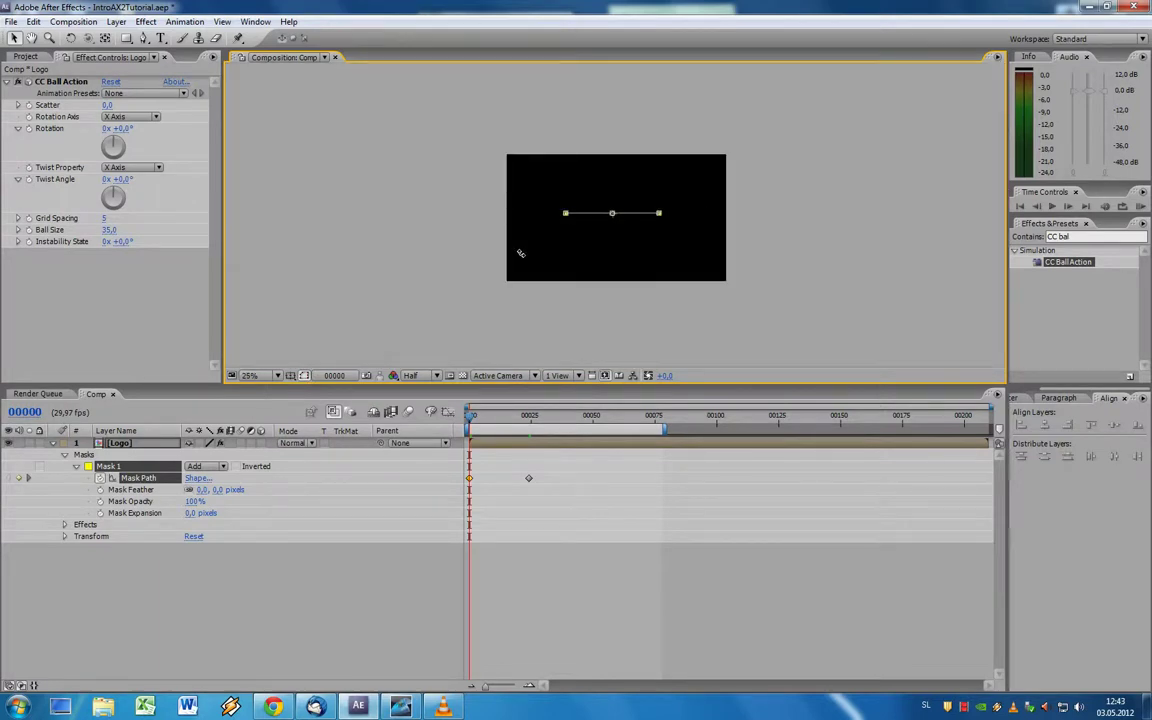
pyautogui.click(528, 478)
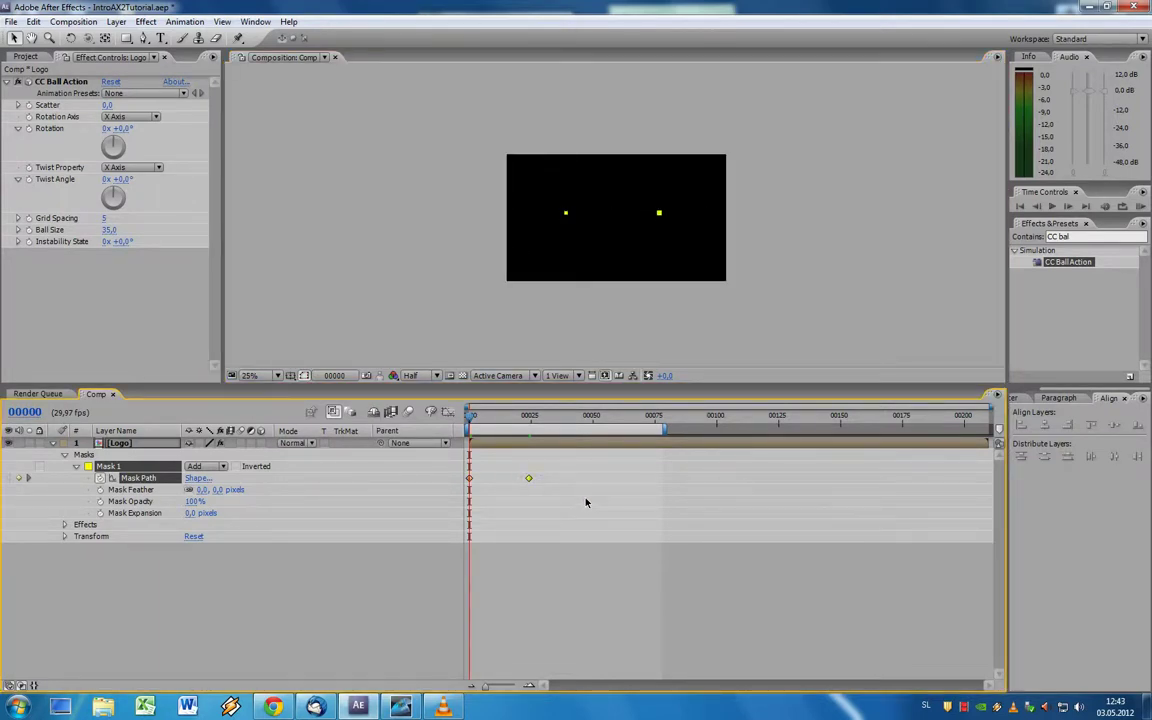
pyautogui.hotkey('ctrl', 'alt', 'h')
# Step: Duplicate Mask 1 as Mask 2, set to Subtract with 20-pixel Mask Expansion
pyautogui.click(115, 572)
pyautogui.click(117, 469)
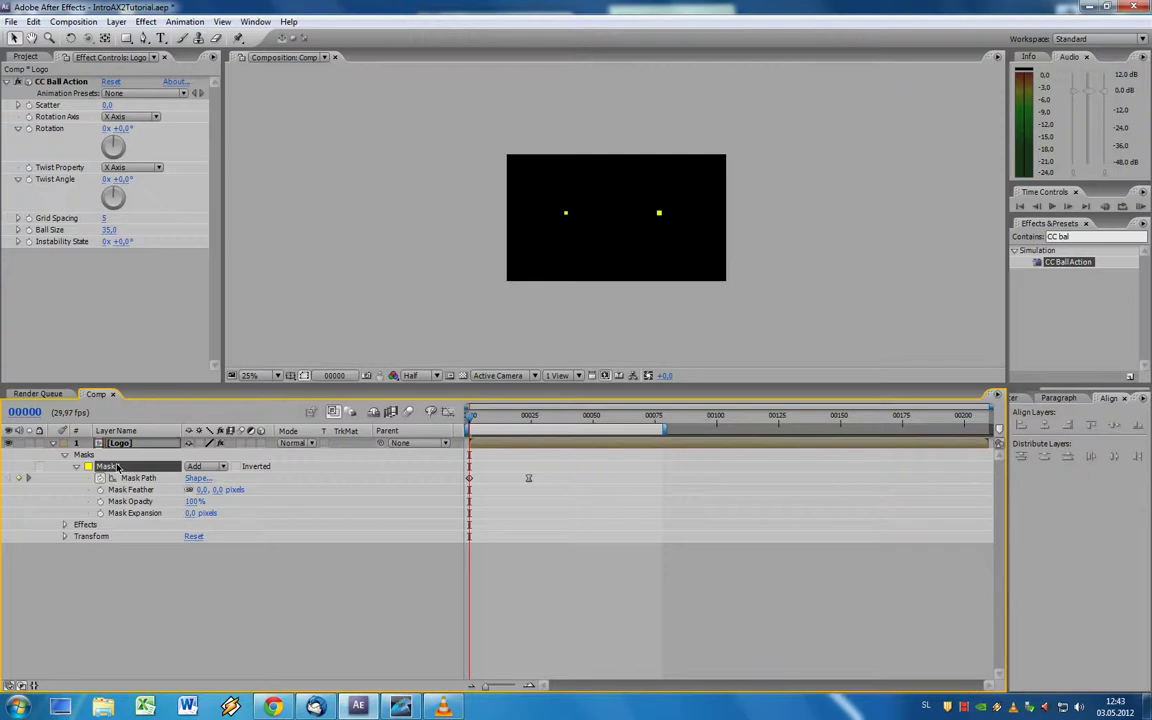
pyautogui.hotkey('ctrl', 'd')
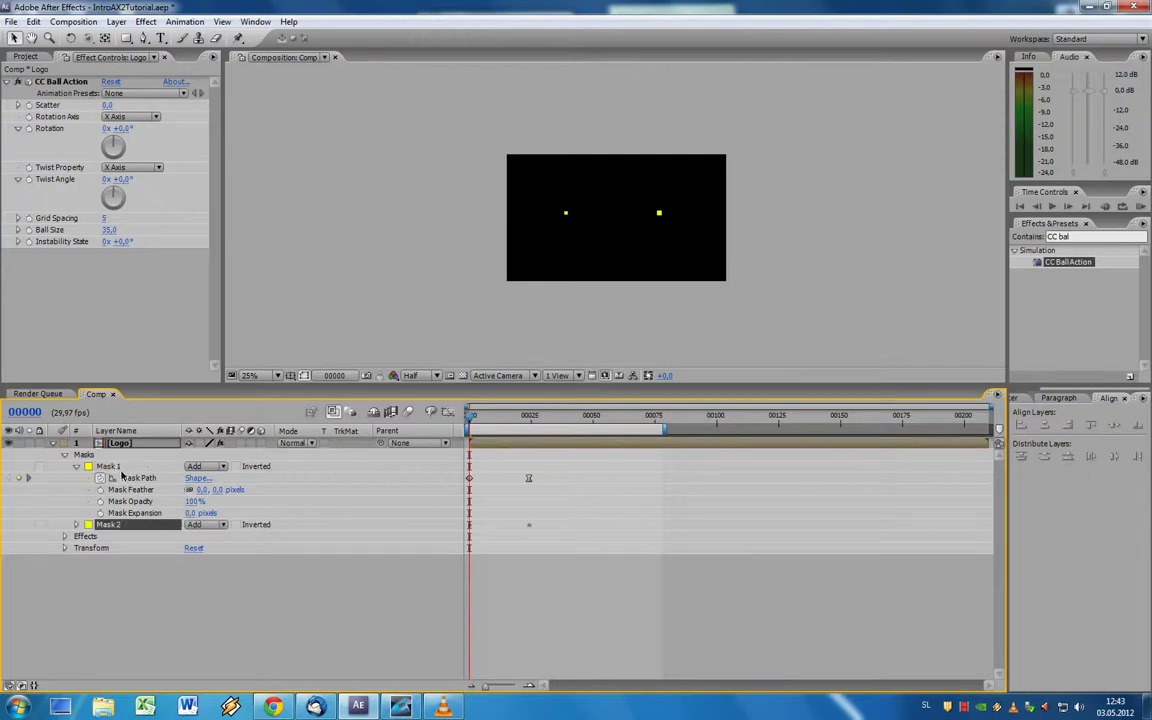
pyautogui.click(205, 525)
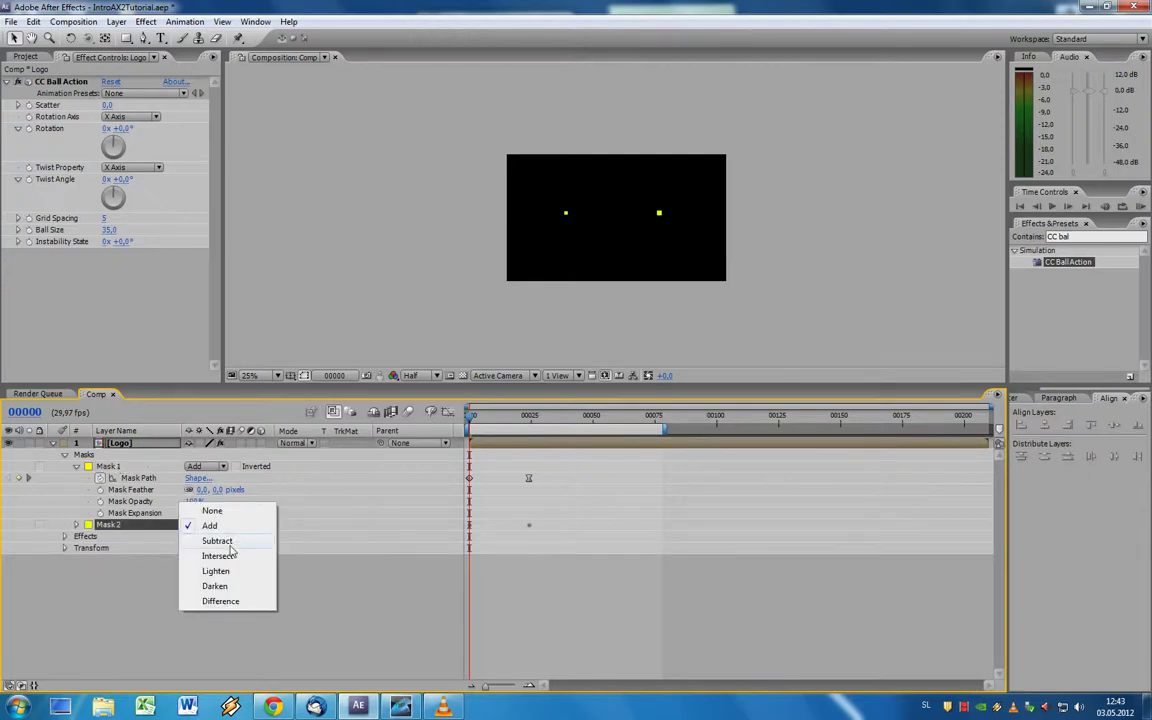
pyautogui.click(229, 541)
pyautogui.click(76, 526)
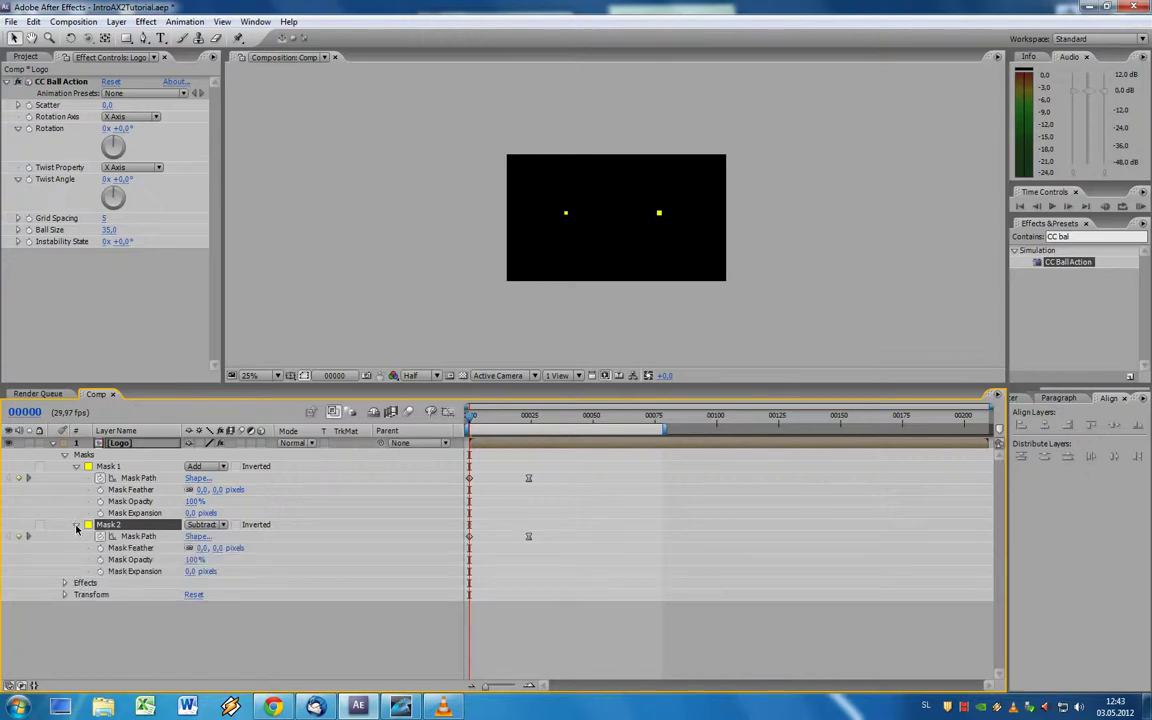
pyautogui.click(193, 571)
pyautogui.write('20')
pyautogui.press('Return')
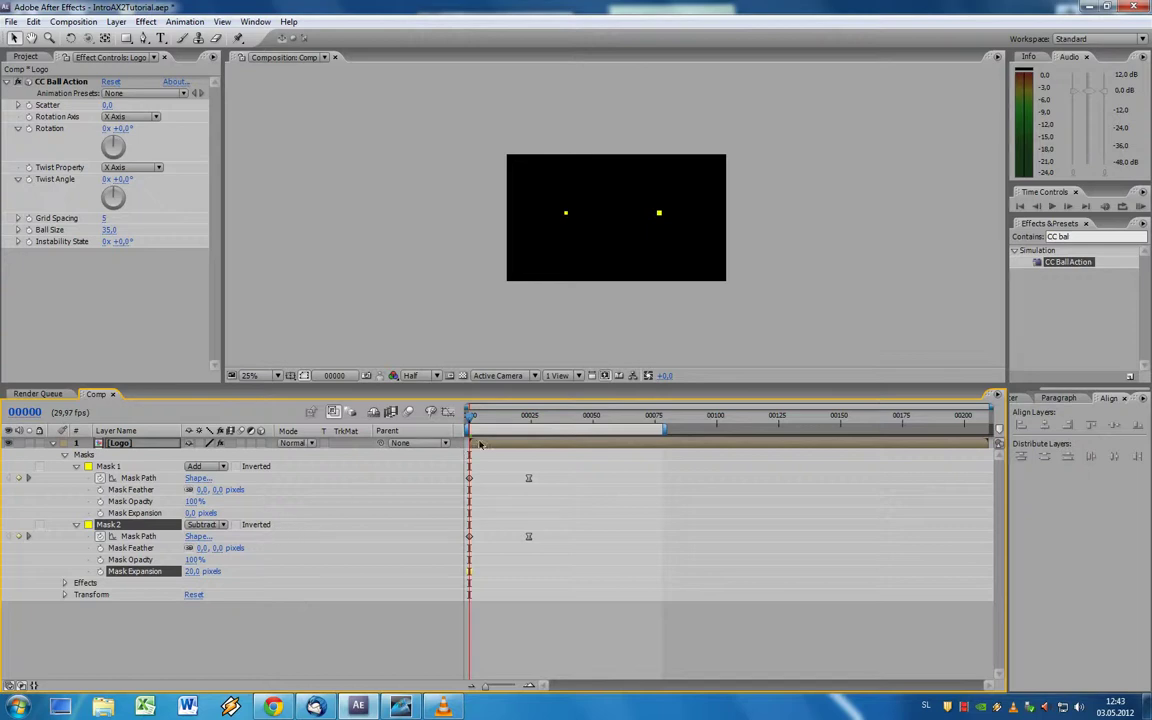
# Step: Invert Mask 1, hide the mask outlines, and scrub back to the start
pyautogui.press('space')
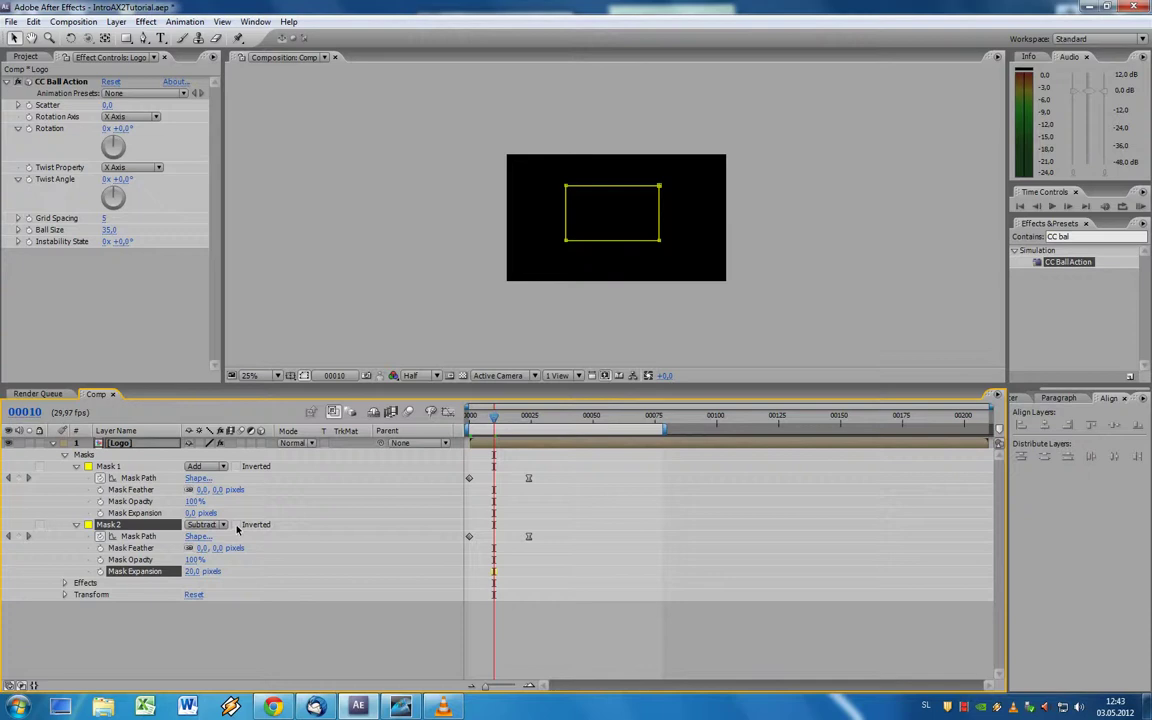
pyautogui.click(236, 466)
pyautogui.scroll(1, 645, 268)
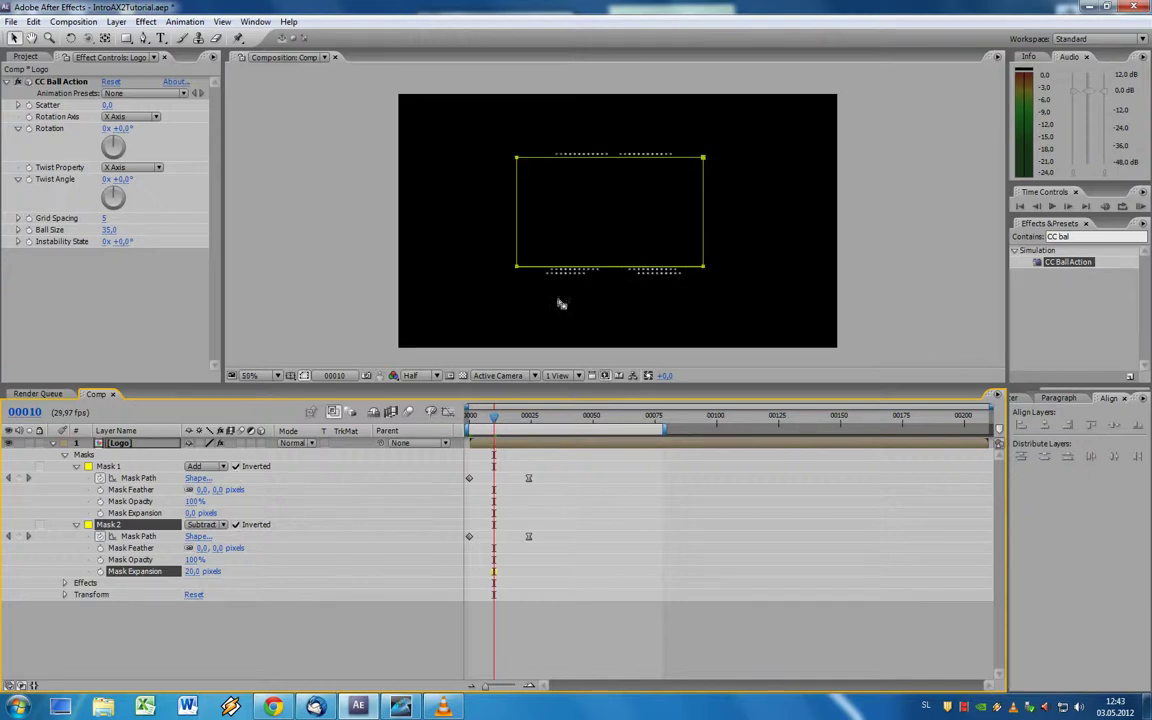
pyautogui.click(305, 375)
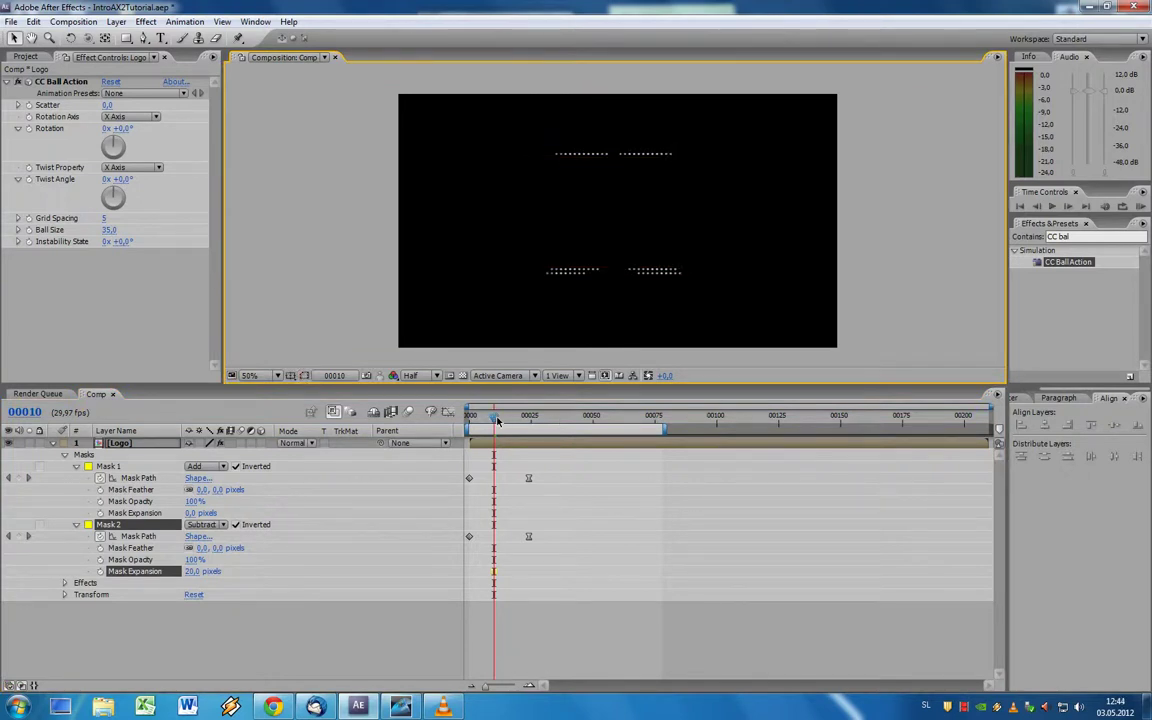
pyautogui.moveTo(480, 416); pyautogui.dragTo(490, 422)
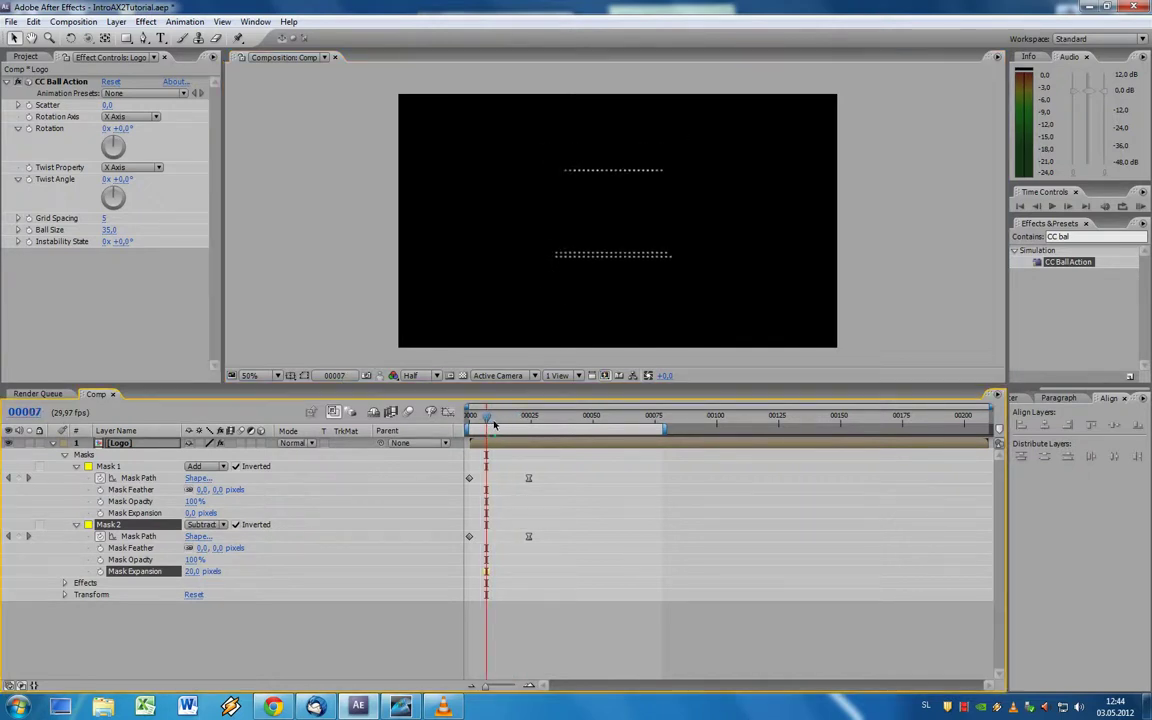
pyautogui.moveTo(478, 420); pyautogui.dragTo(467, 422)
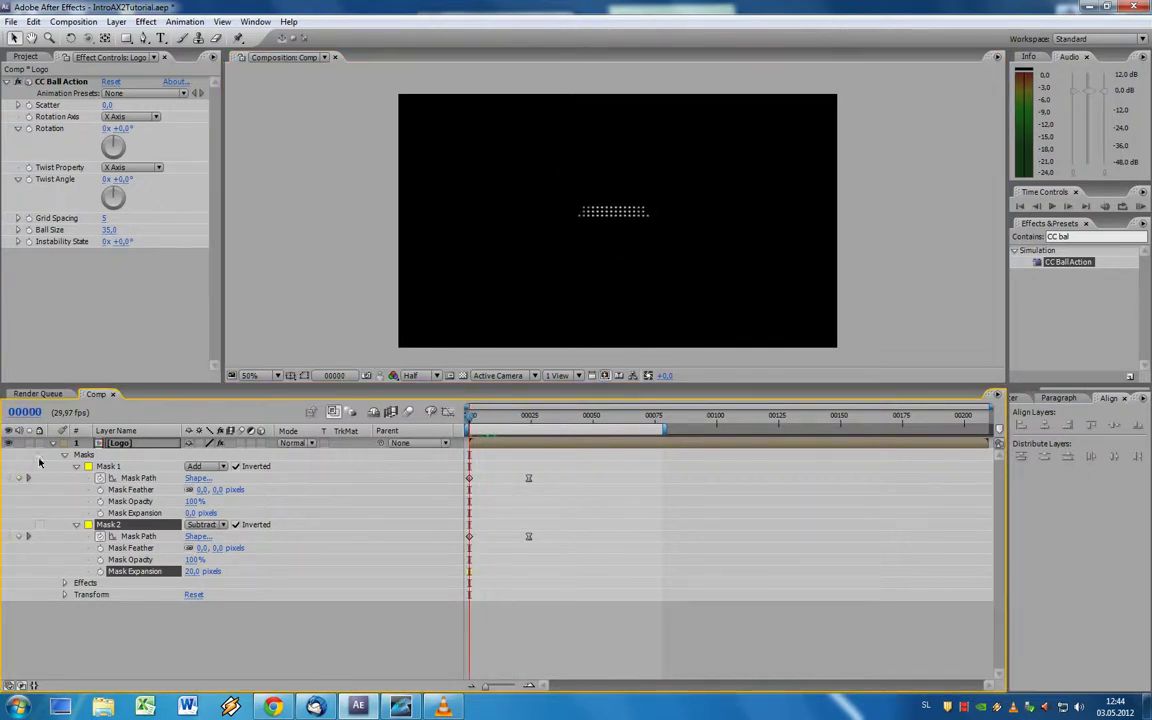
# Step: Select the collapsed Logo layer, go to frame 24, and duplicate it with Ctrl+D
pyautogui.click(53, 443)
pyautogui.click(108, 444)
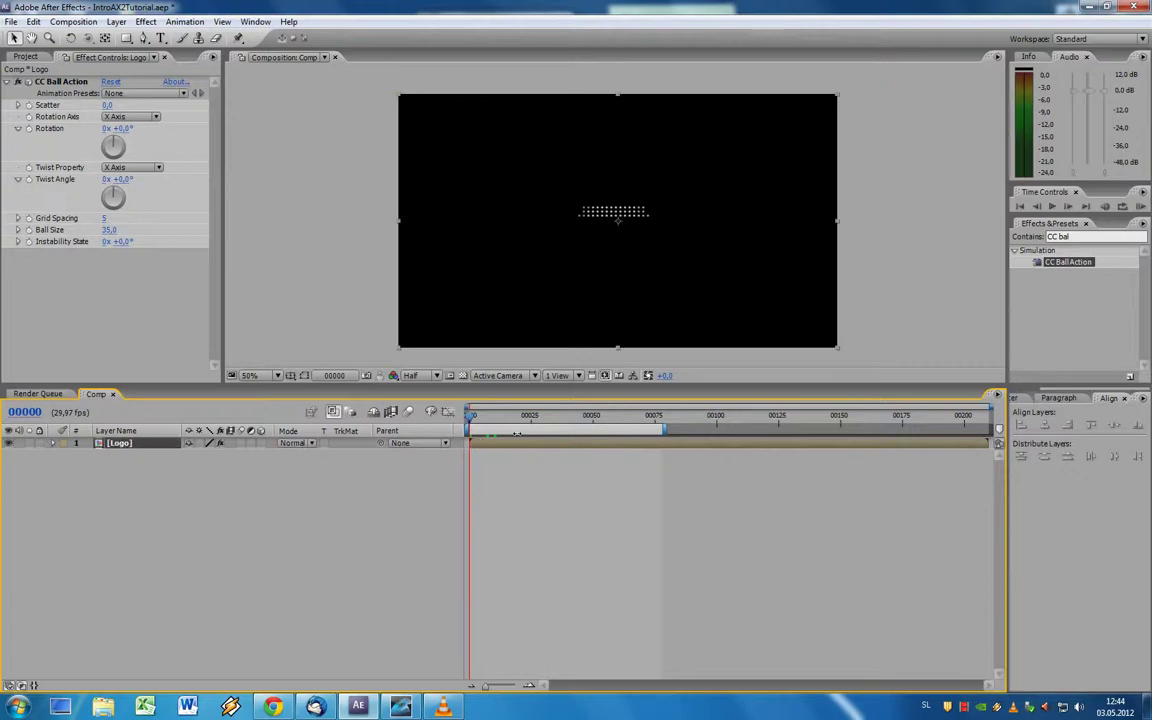
pyautogui.click(25, 412)
pyautogui.write('24')
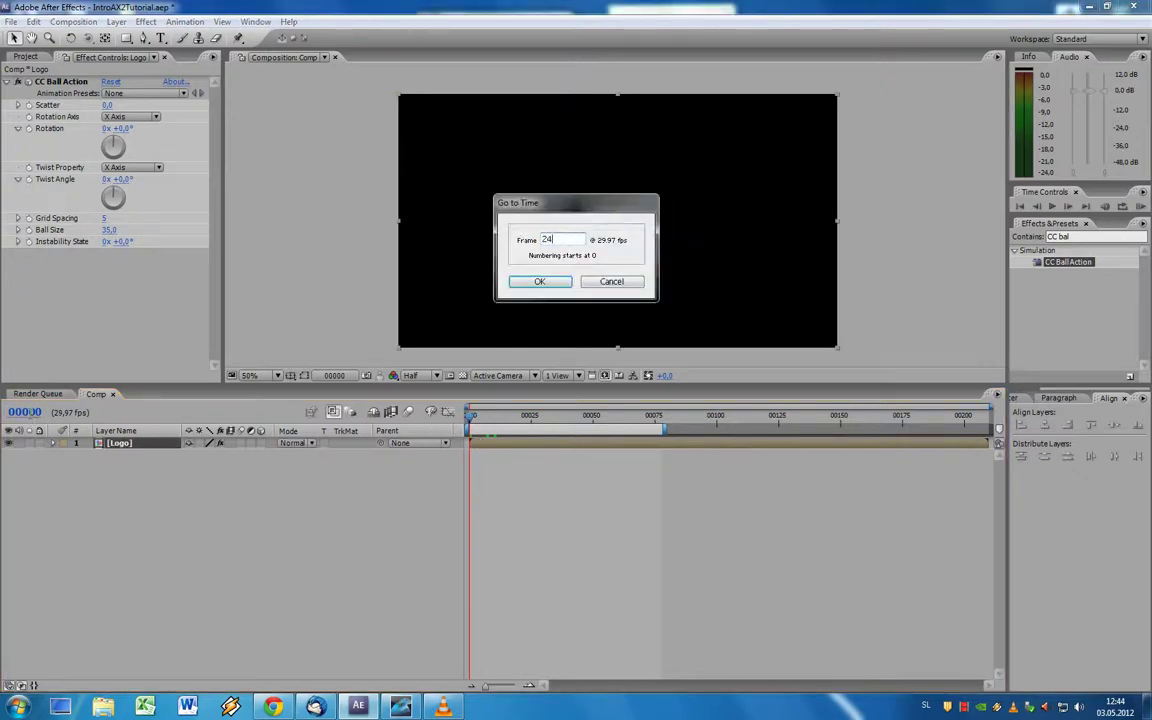
pyautogui.press('Return')
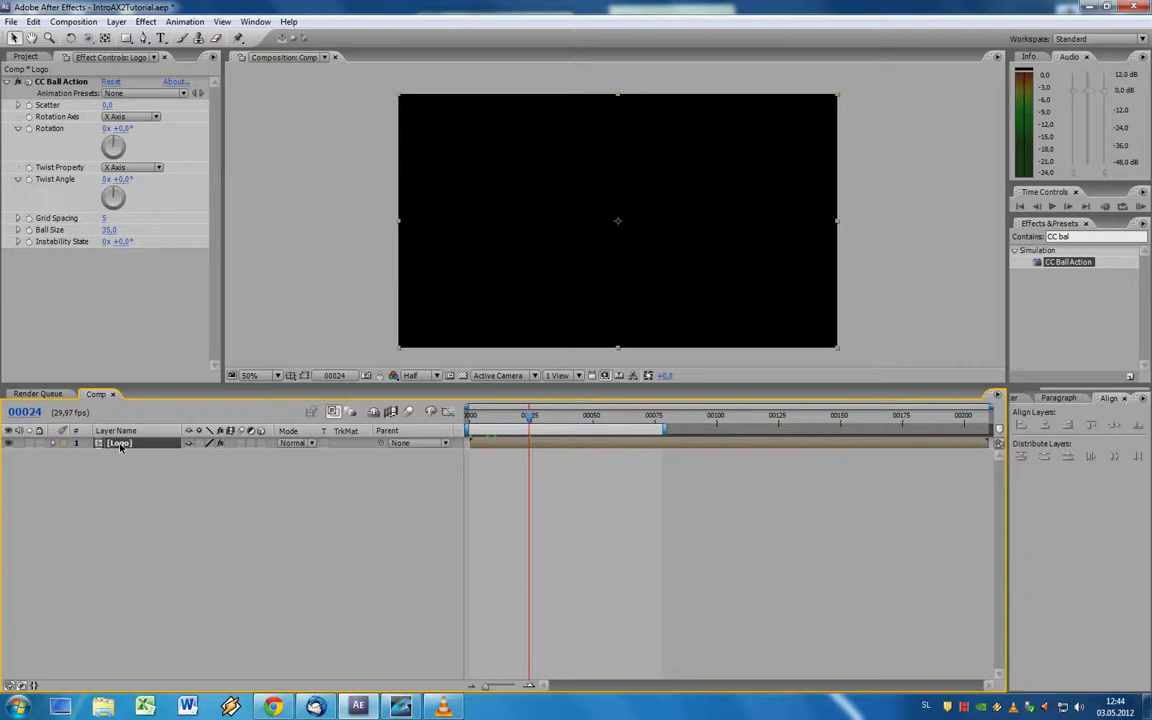
pyautogui.hotkey('ctrl', 'd')
pyautogui.hotkey('ctrl', 'd')
pyautogui.hotkey('ctrl', 'd')
pyautogui.hotkey('ctrl', 'd')
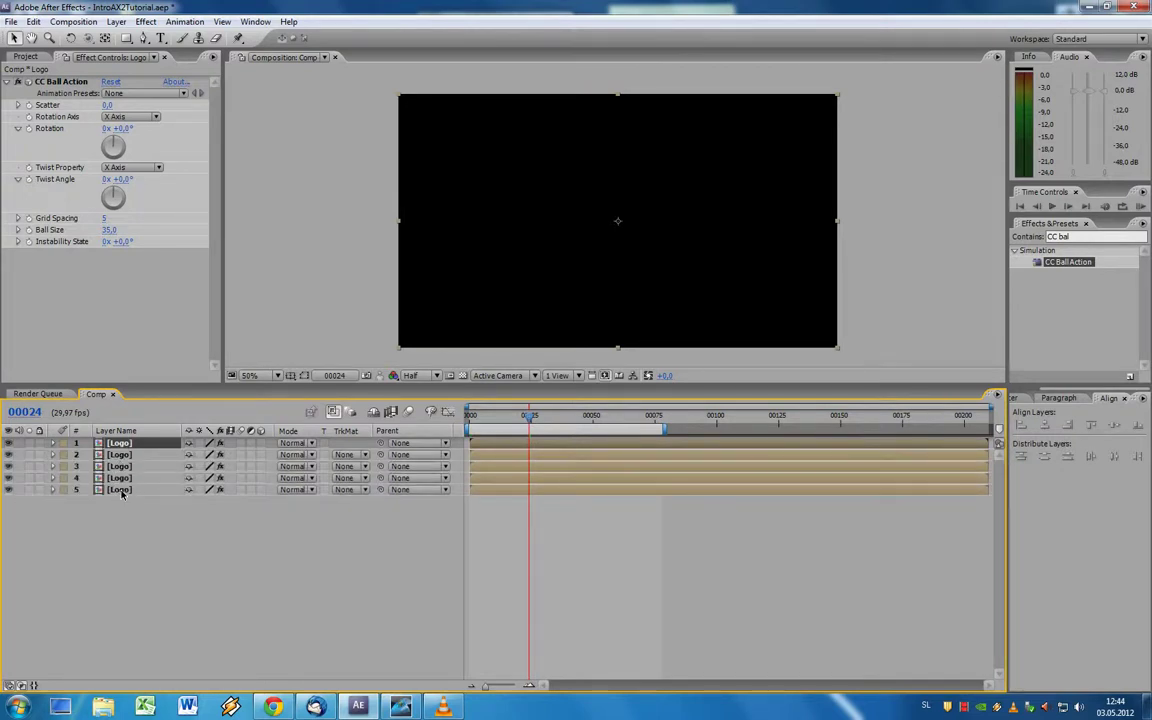
# Step: Duplicate the five Logo layers until the timeline holds 25
pyautogui.keyDown('shift'); pyautogui.click(120, 490); pyautogui.keyUp('shift')
pyautogui.hotkey('ctrl', 'd')
pyautogui.hotkey('ctrl', 'd')
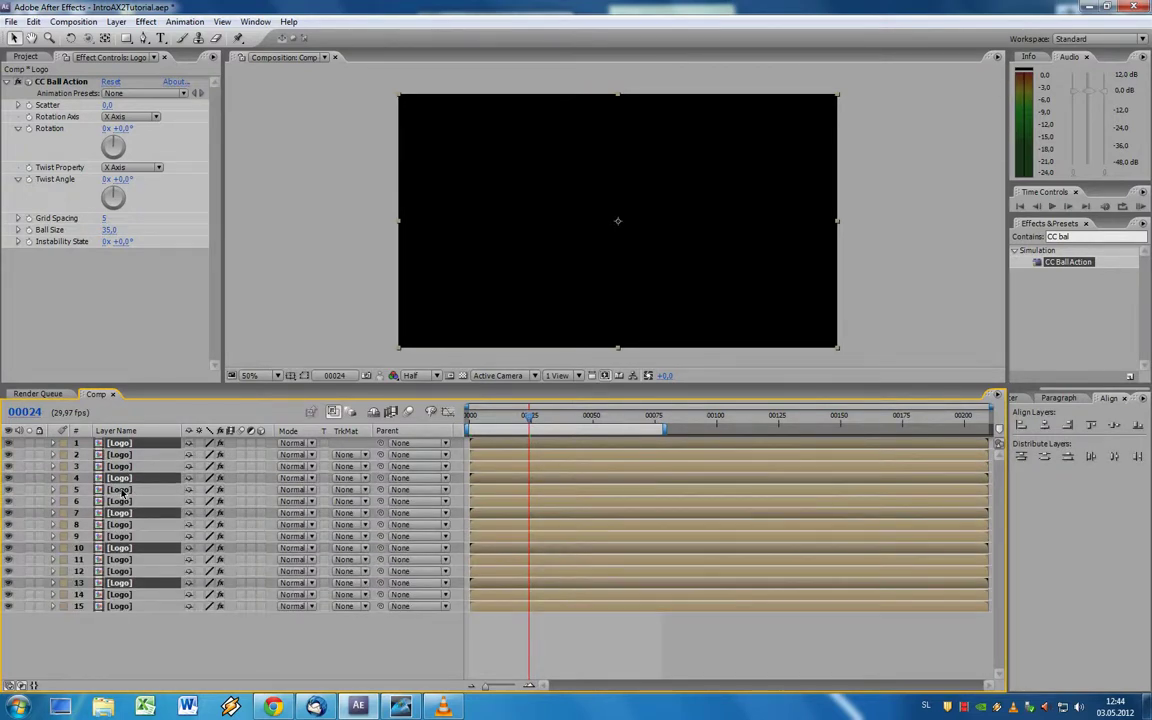
pyautogui.hotkey('ctrl', 'd')
pyautogui.hotkey('ctrl', 'd')
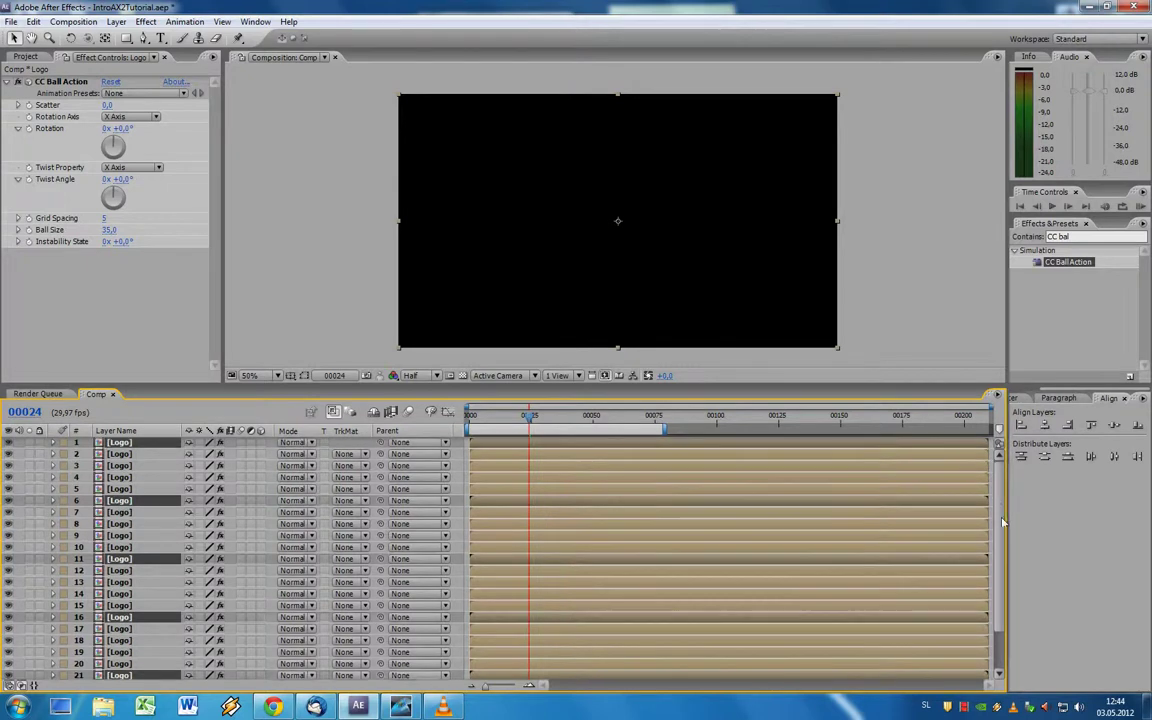
pyautogui.scroll(-2, 900, 531)
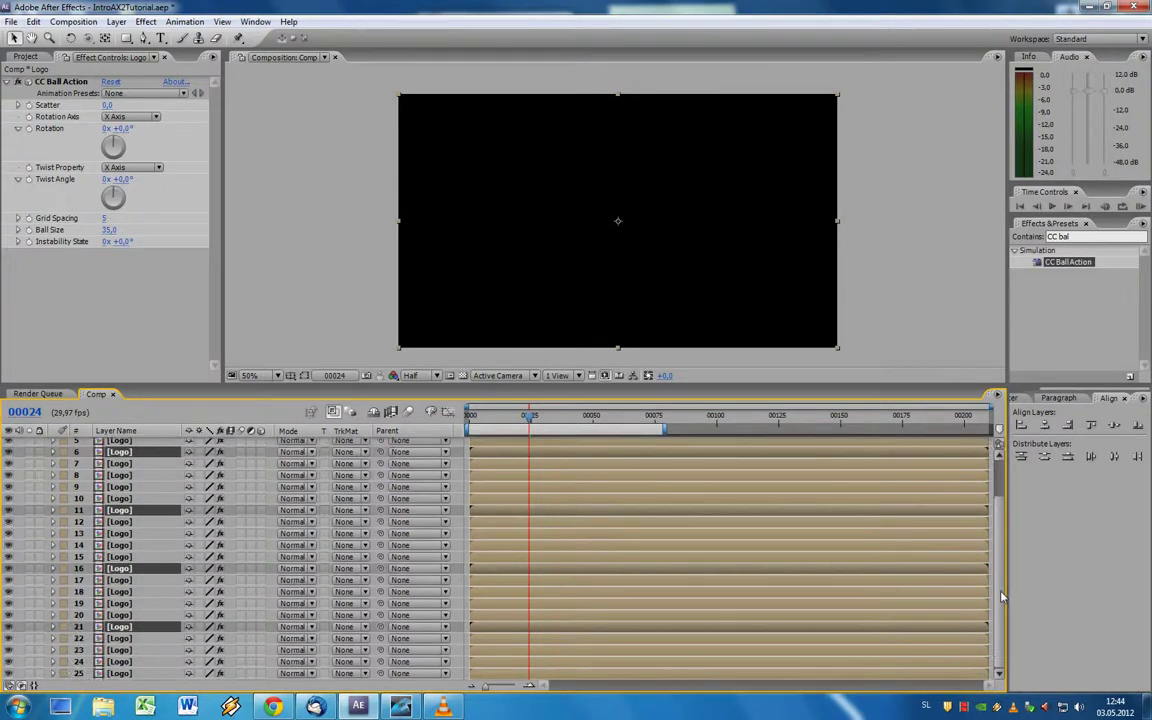
pyautogui.click(140, 675)
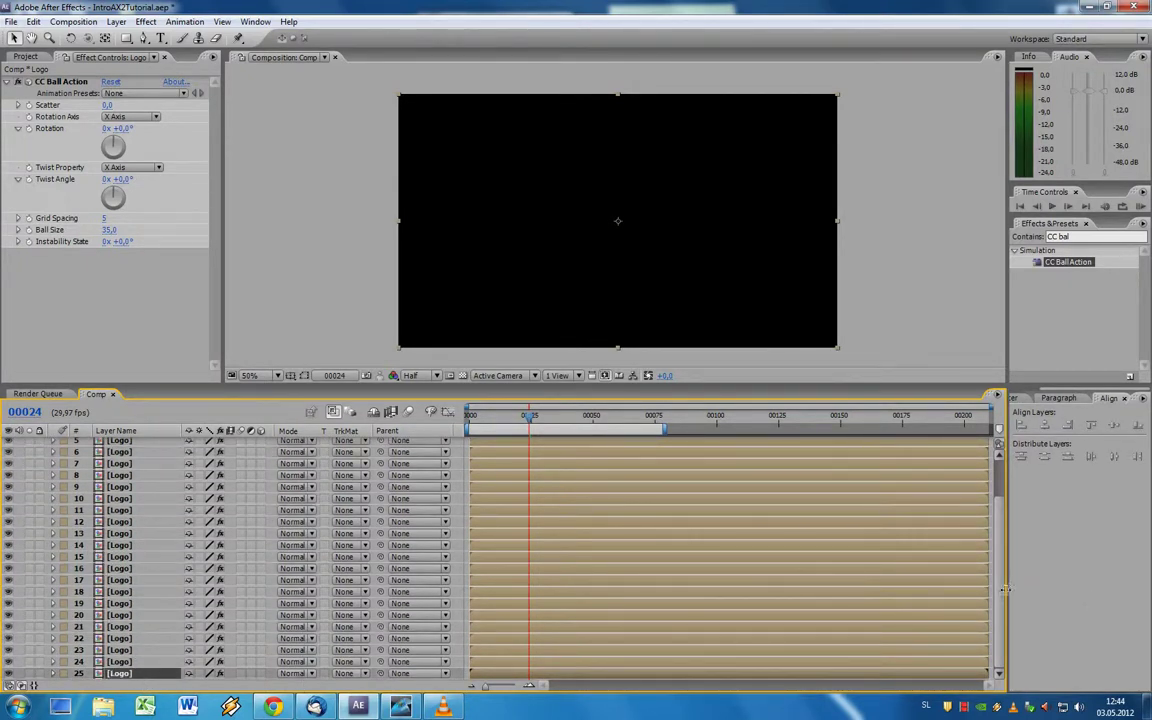
pyautogui.scroll(2, 509, 494)
# Step: Select all 25 layers and trim each one's in and out points to frame 24
pyautogui.keyDown('shift'); pyautogui.click(138, 444); pyautogui.keyUp('shift')
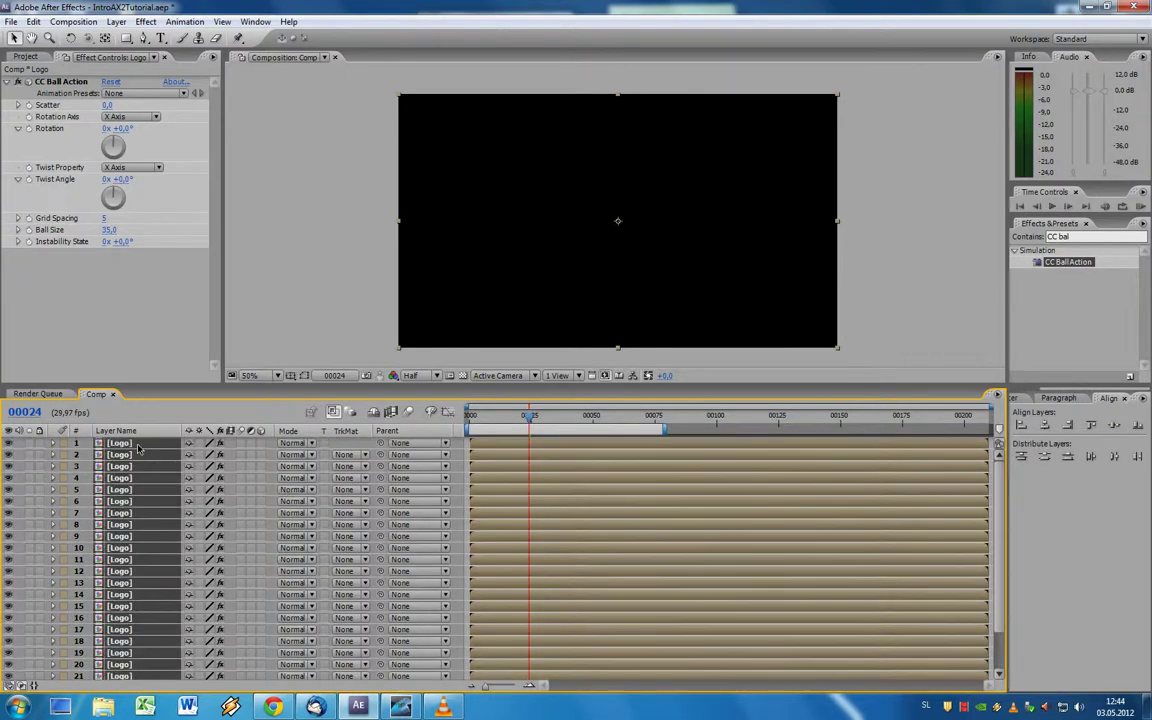
pyautogui.scroll(-2, 900, 500)
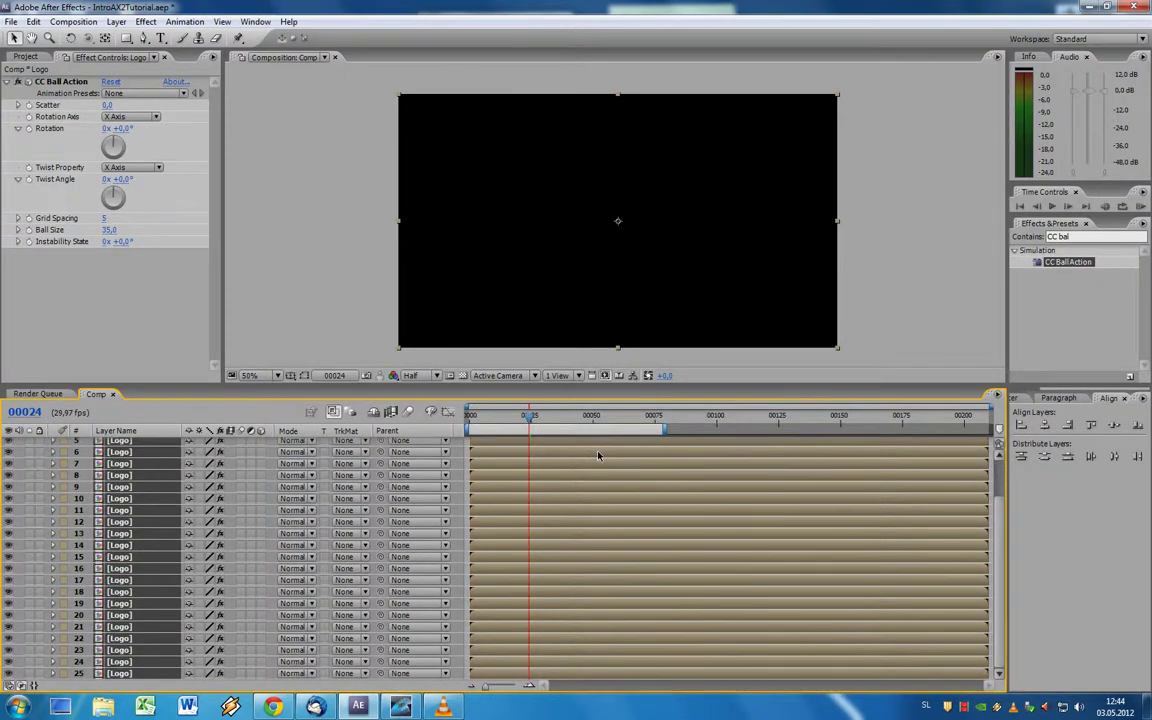
pyautogui.click(926, 706)
pyautogui.click(940, 652)
pyautogui.hotkey('alt', '[')
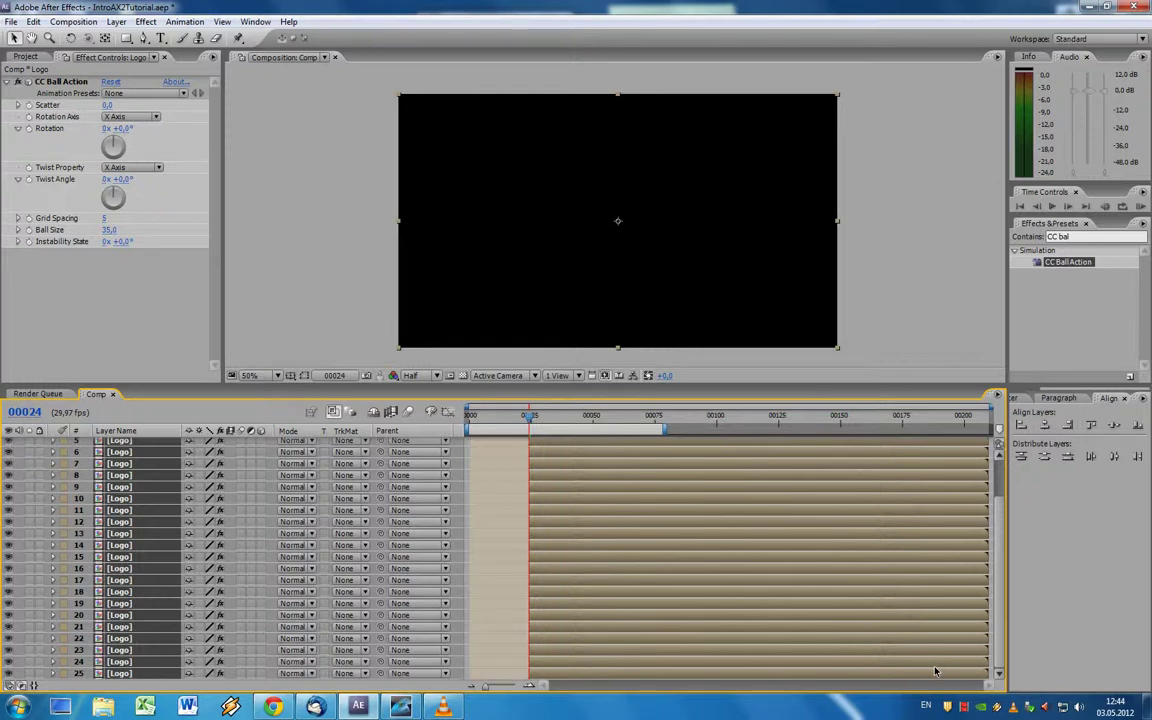
pyautogui.hotkey('alt', ']')
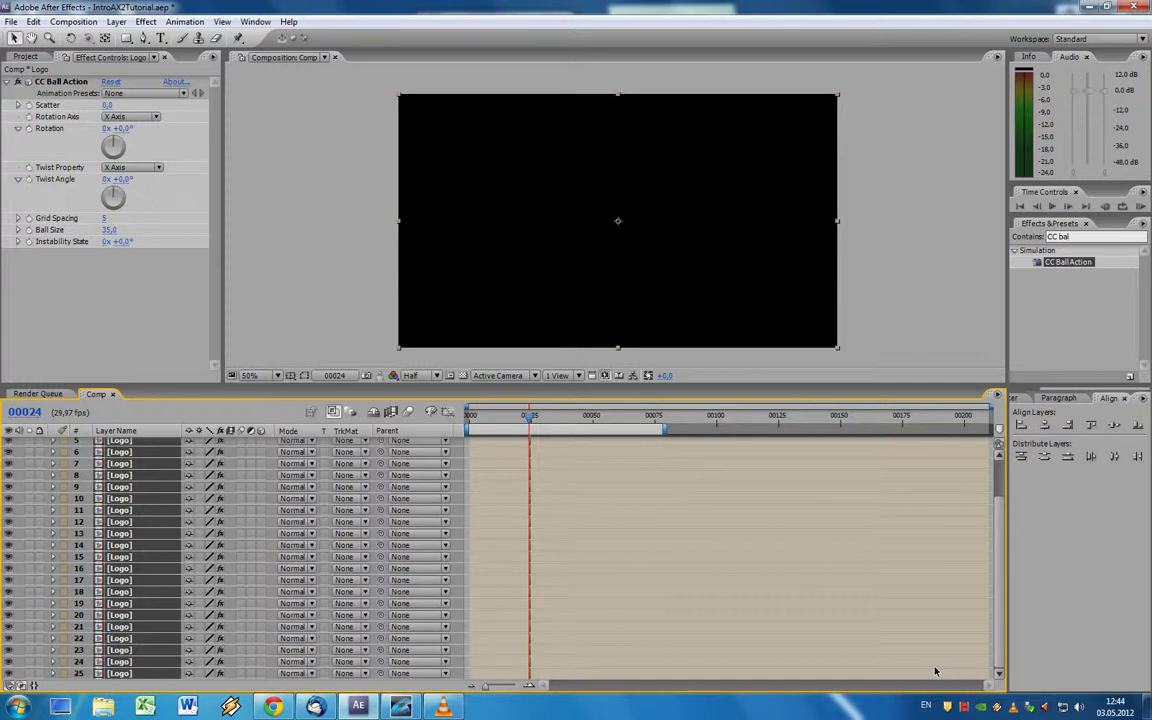
# Step: Stagger the 25 Logo layers with Keyframe Assistant > Sequence Layers, Overlap off
pyautogui.click(184, 21)
pyautogui.moveTo(222, 163)
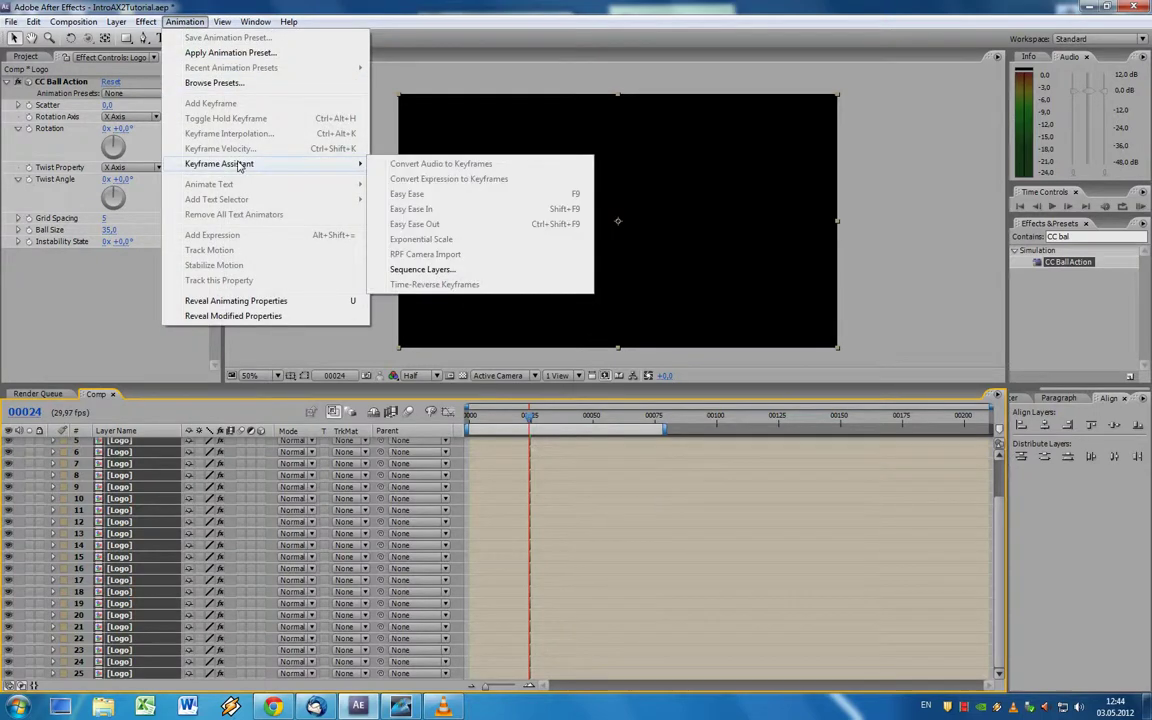
pyautogui.click(497, 269)
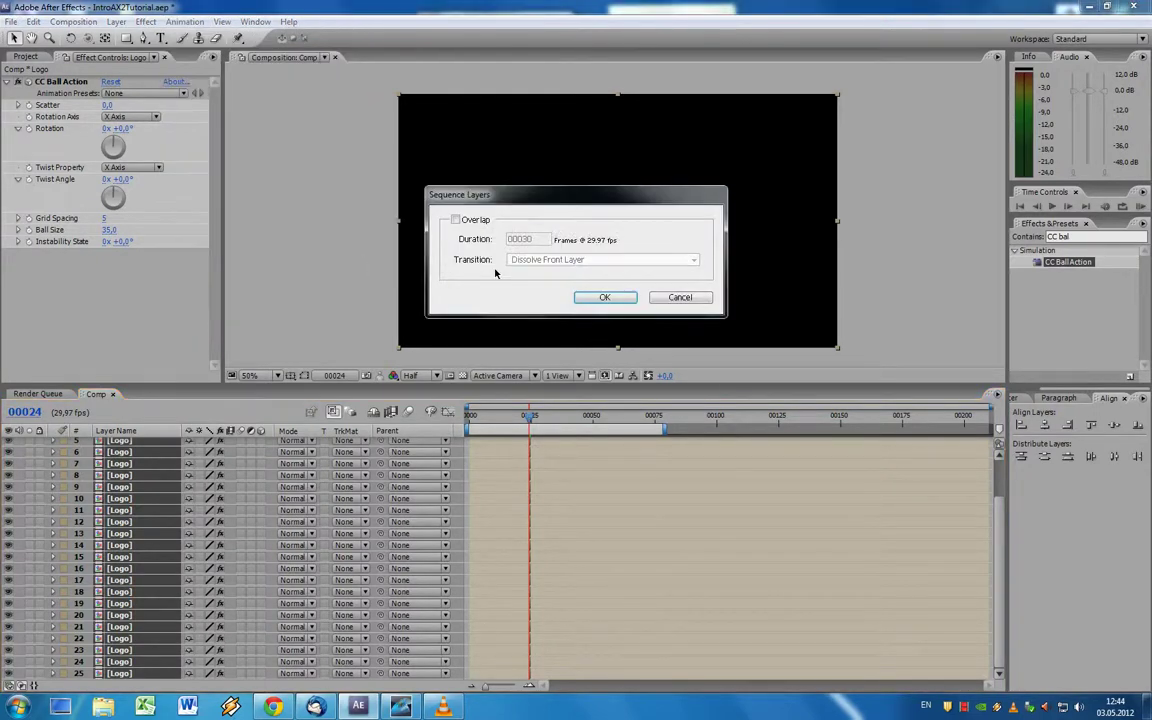
pyautogui.click(604, 298)
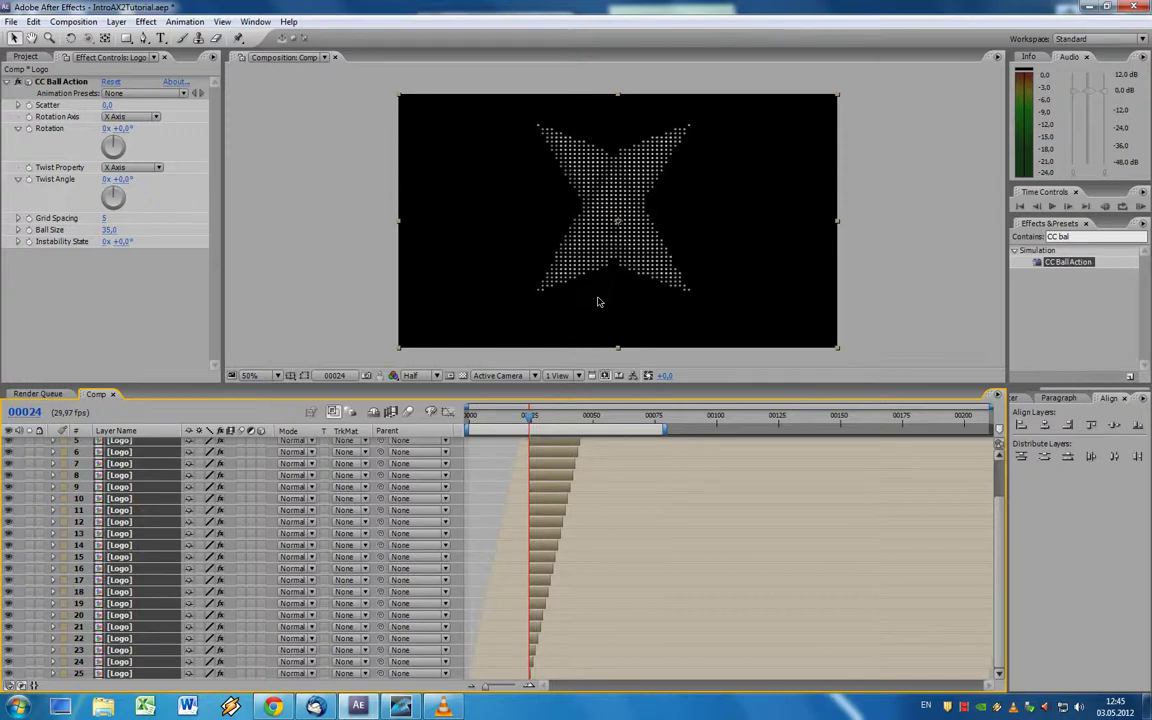
# Step: Reveal the masks with M and remove the Mask Path animation from six layers
pyautogui.press('m')
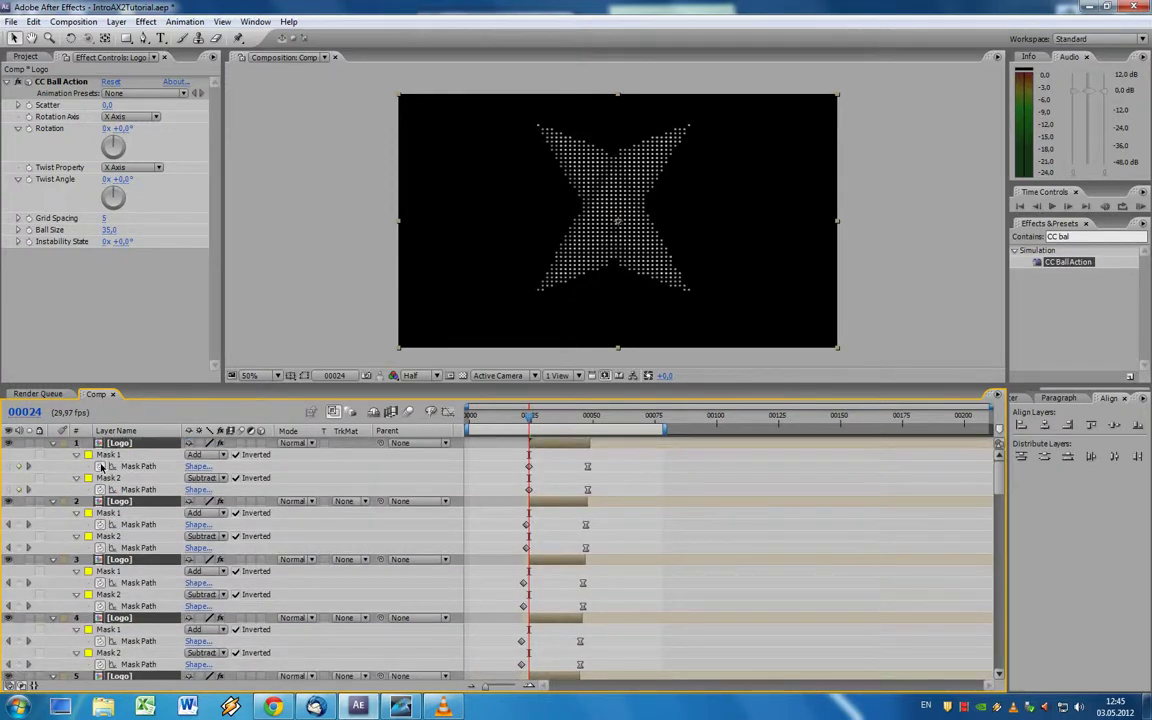
pyautogui.click(100, 467)
pyautogui.click(100, 490)
pyautogui.click(100, 525)
pyautogui.click(100, 583)
pyautogui.click(100, 606)
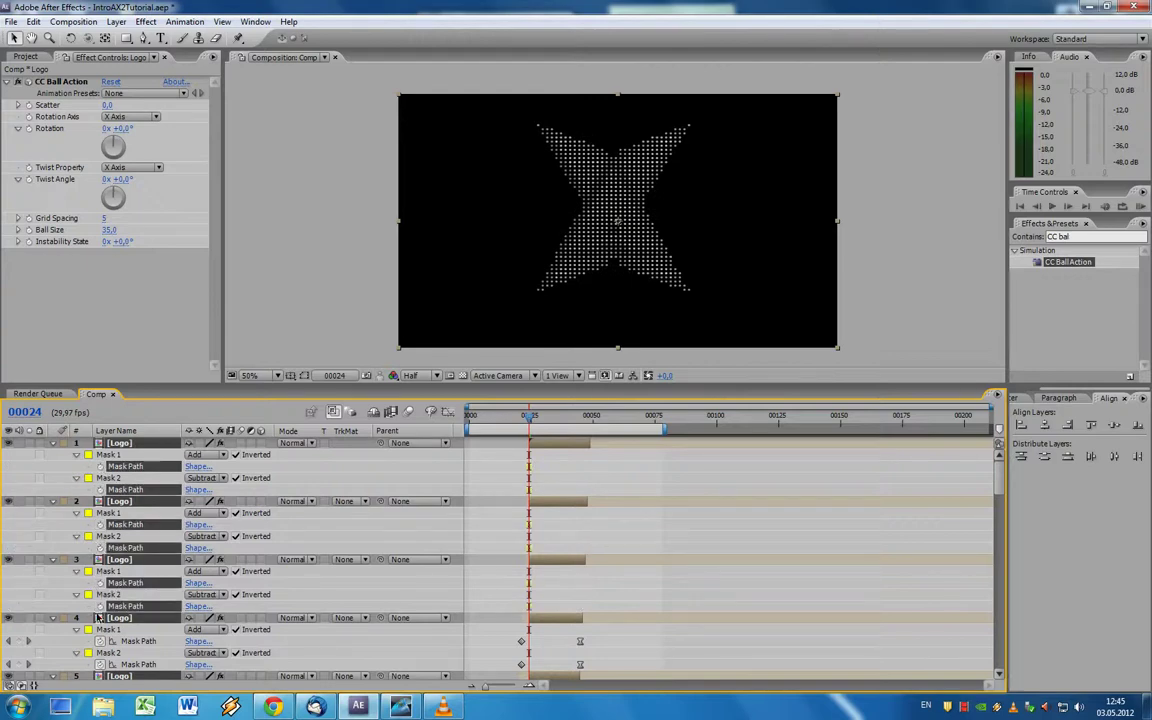
pyautogui.click(100, 641)
# Step: Collapse every layer's mask properties so each Logo layer is a single row
pyautogui.scroll(-2, 99, 662)
pyautogui.scroll(-3, 99, 665)
pyautogui.scroll(-3, 99, 670)
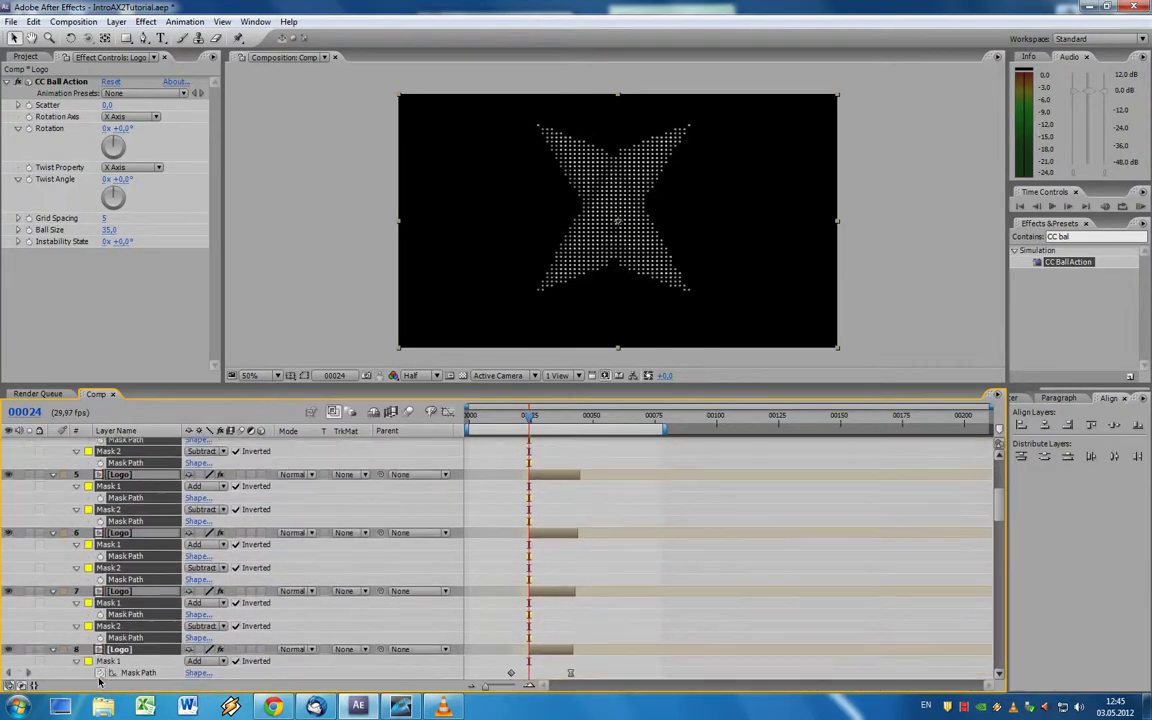
pyautogui.scroll(-3, 99, 678)
pyautogui.scroll(-2, 99, 681)
pyautogui.scroll(-3, 99, 681)
pyautogui.scroll(-3, 99, 681)
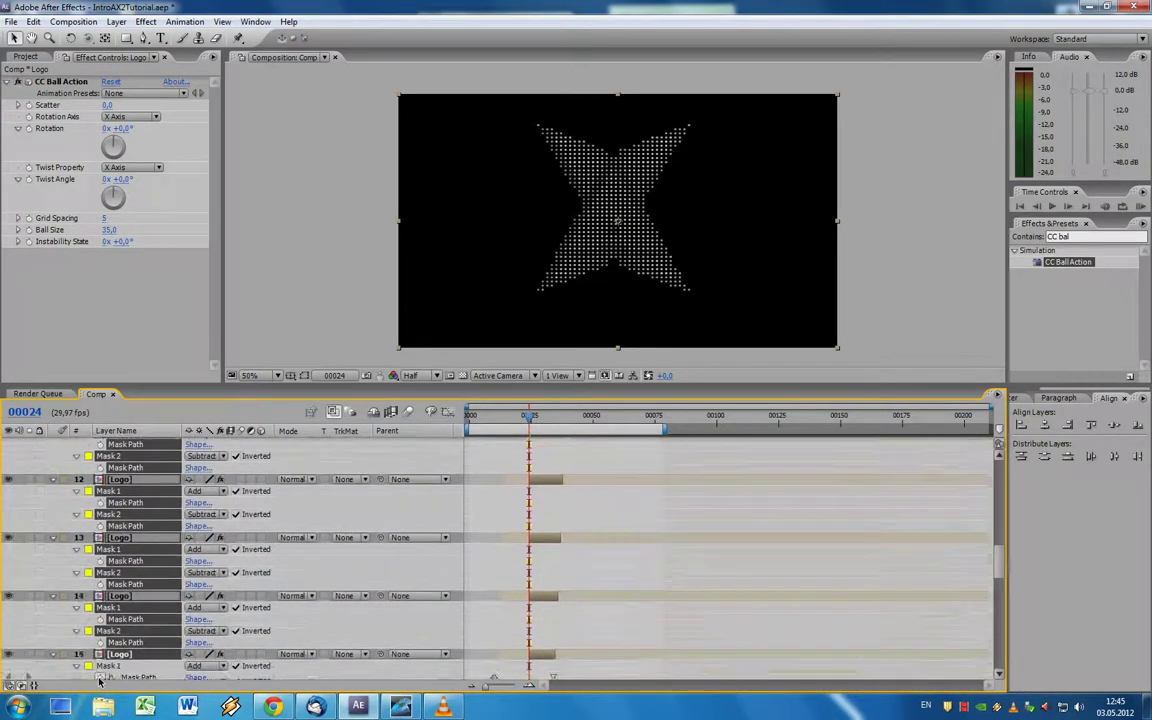
pyautogui.scroll(-3, 99, 681)
pyautogui.scroll(-3, 99, 681)
pyautogui.scroll(-2, 99, 681)
pyautogui.scroll(-3, 99, 681)
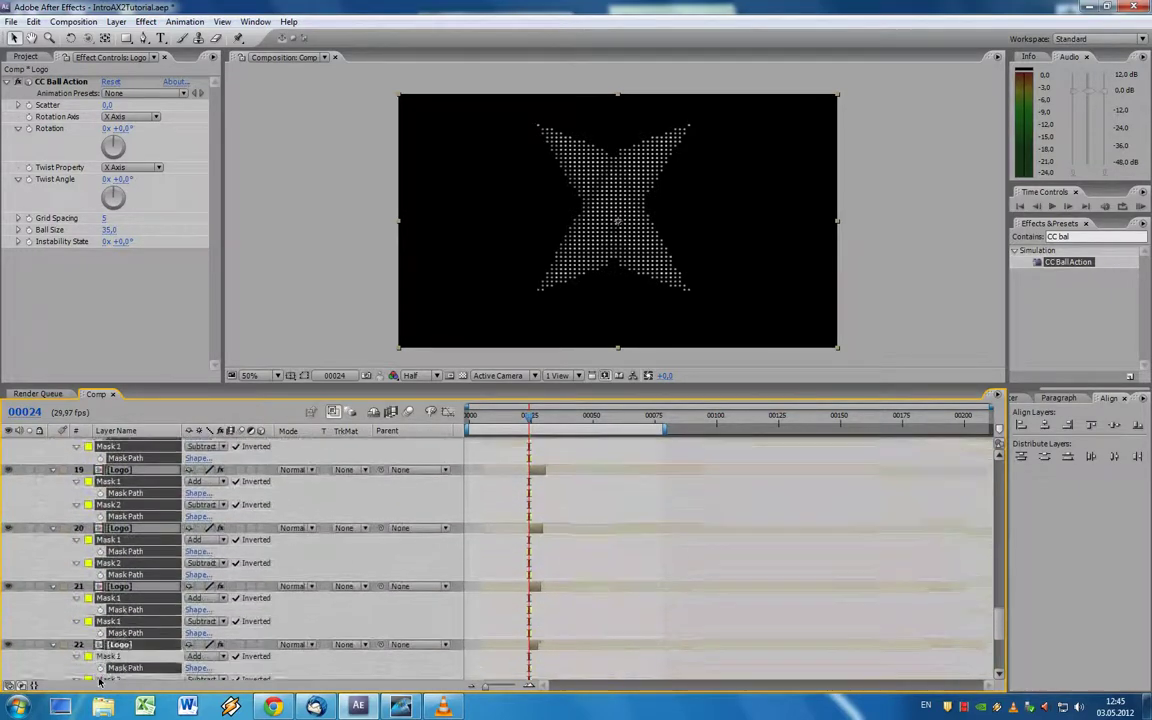
pyautogui.scroll(-3, 99, 681)
pyautogui.scroll(-3, 99, 681)
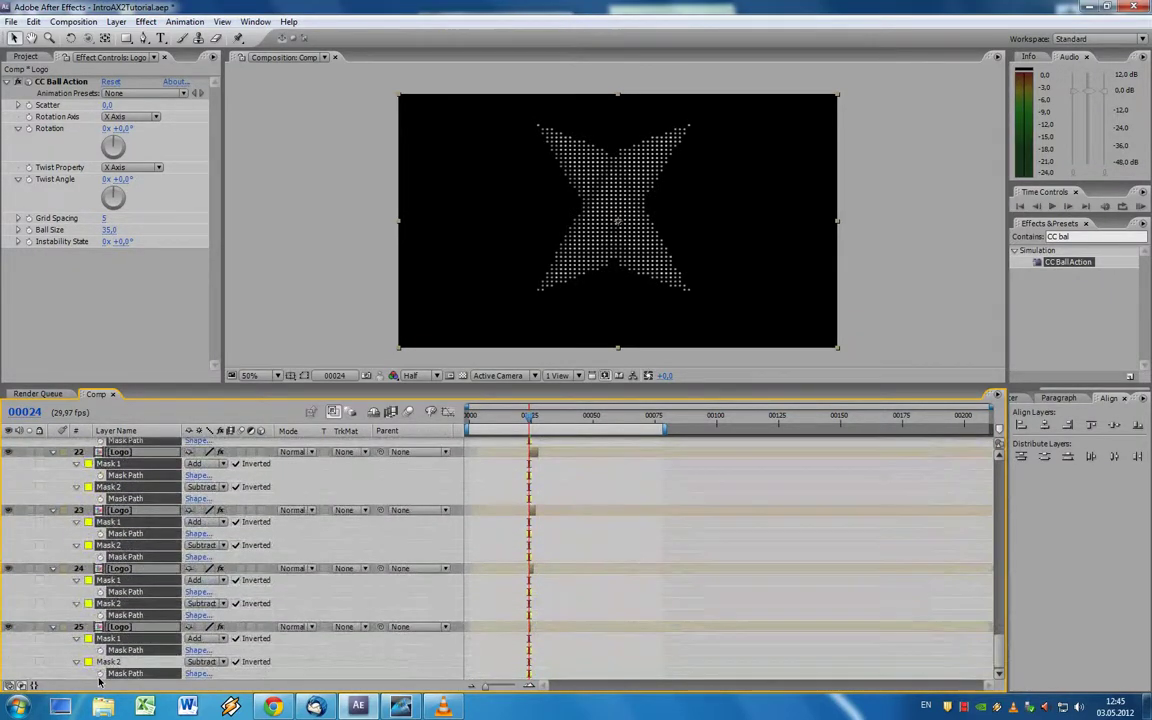
pyautogui.hotkey('ctrl', '`')
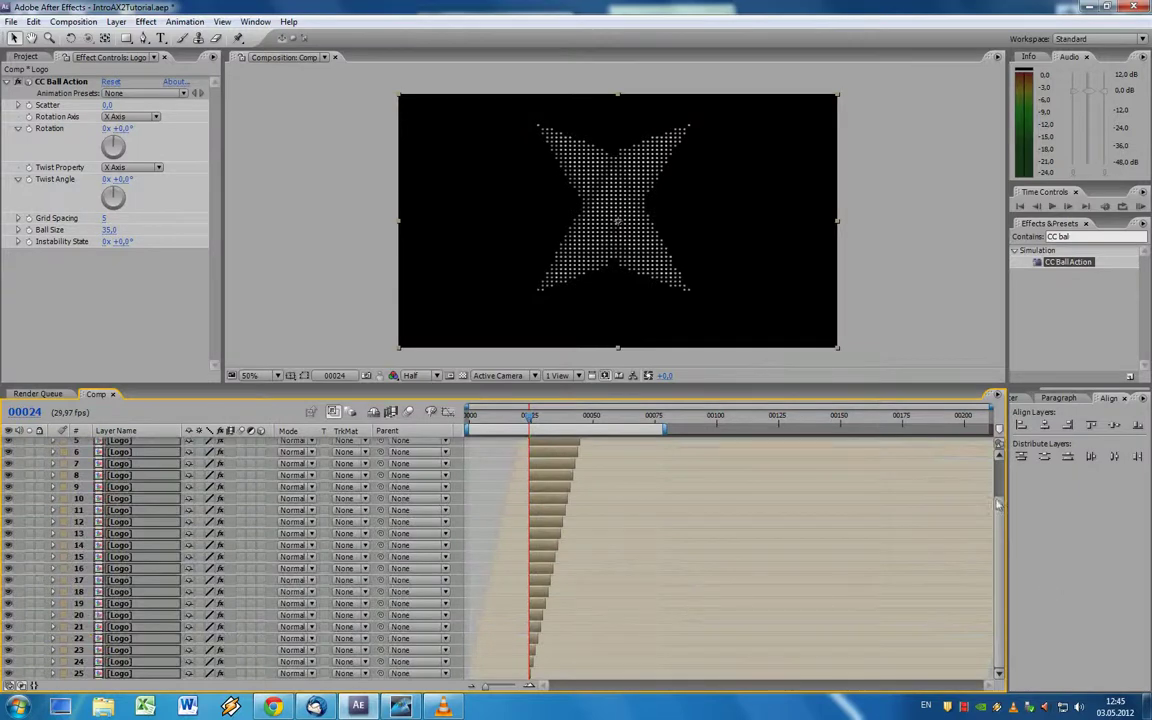
# Step: Select all 25 Logo layers, from layer 25 up to layer 1
pyautogui.scroll(2, 899, 462)
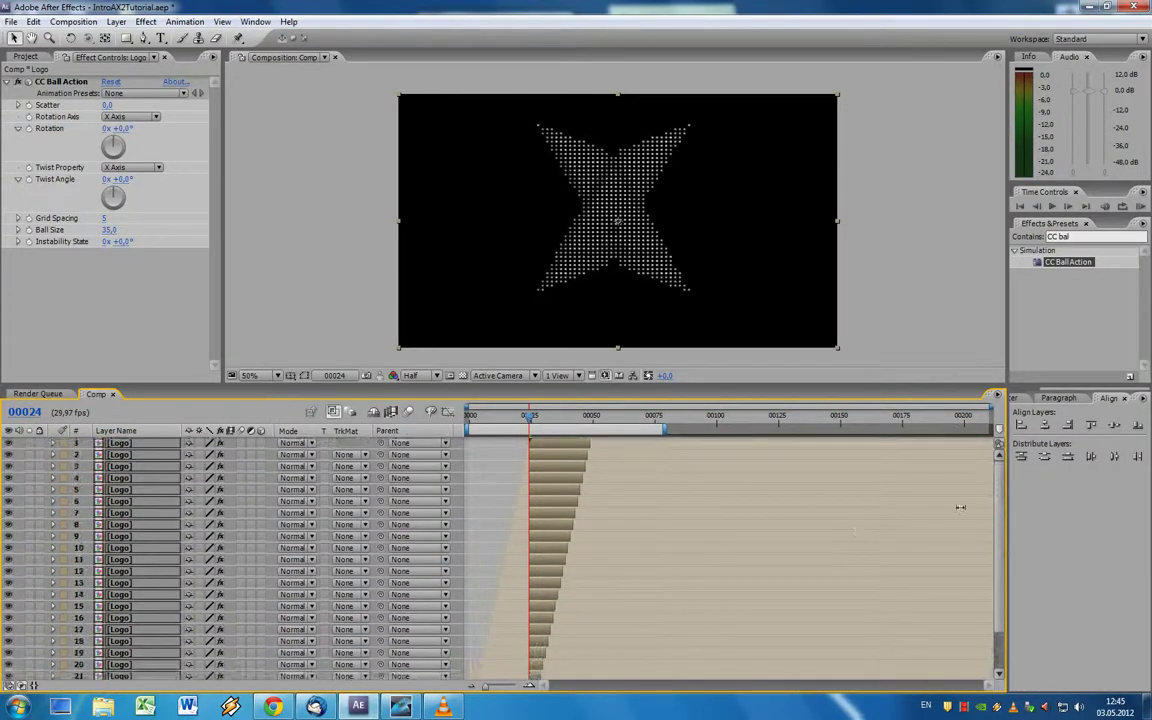
pyautogui.scroll(-2, 895, 461)
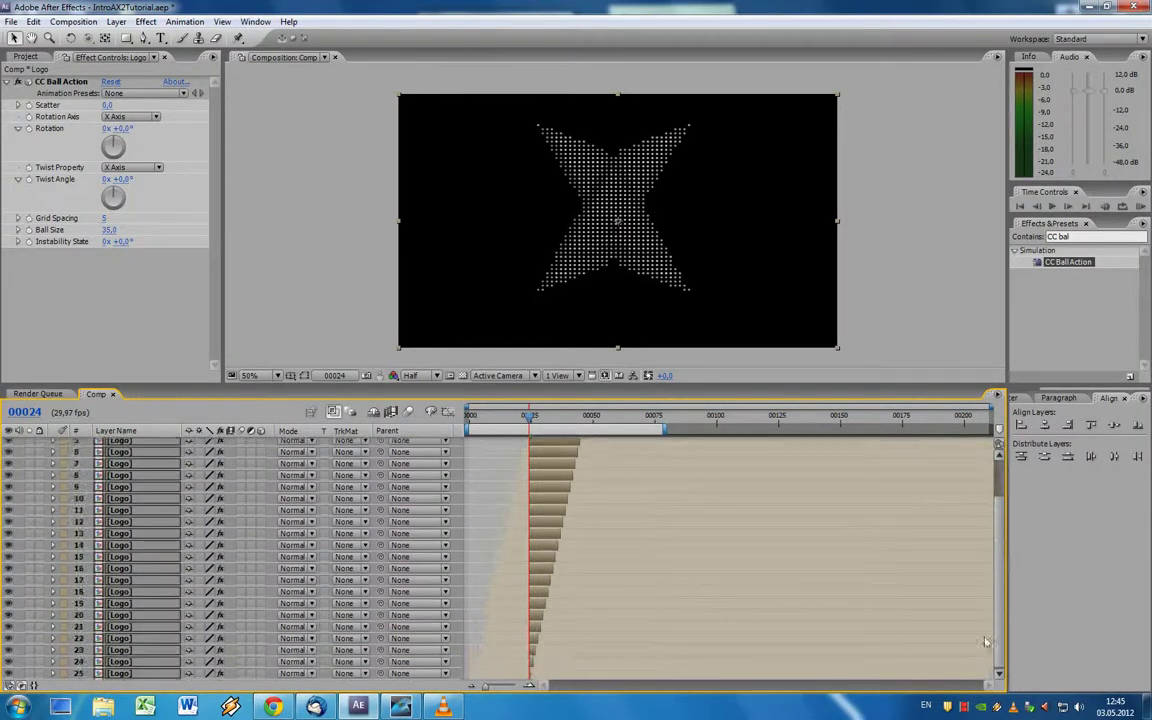
pyautogui.click(92, 675)
pyautogui.click(121, 675)
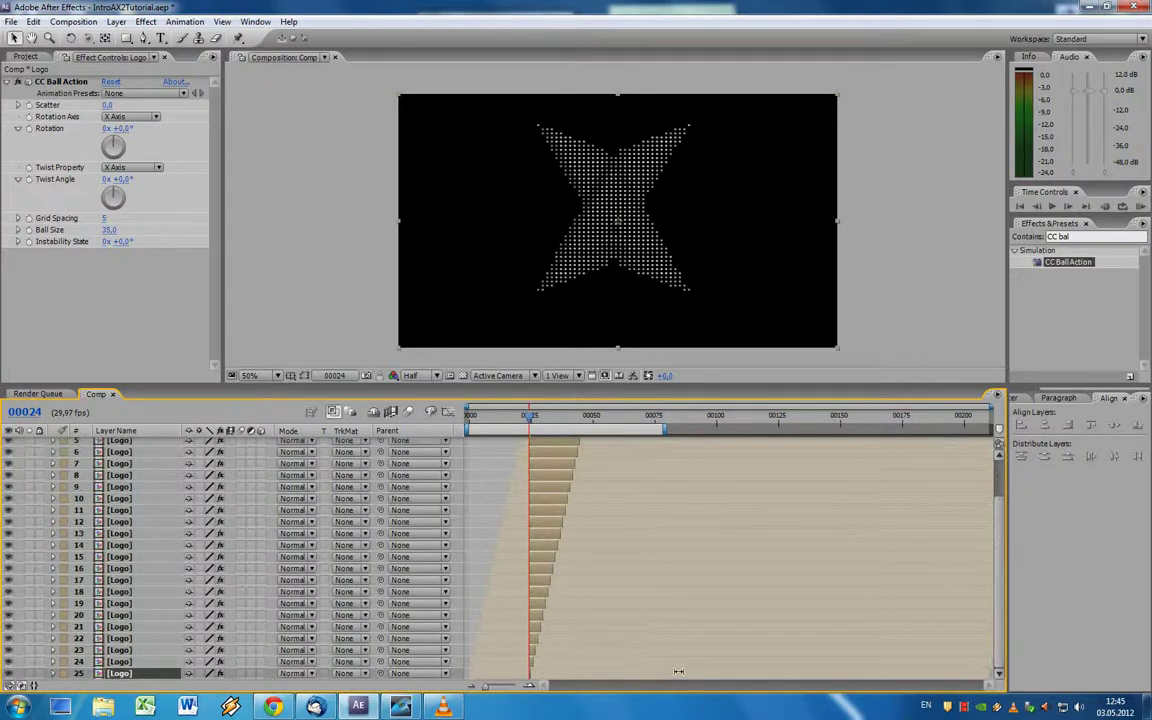
pyautogui.scroll(2, 1000, 614)
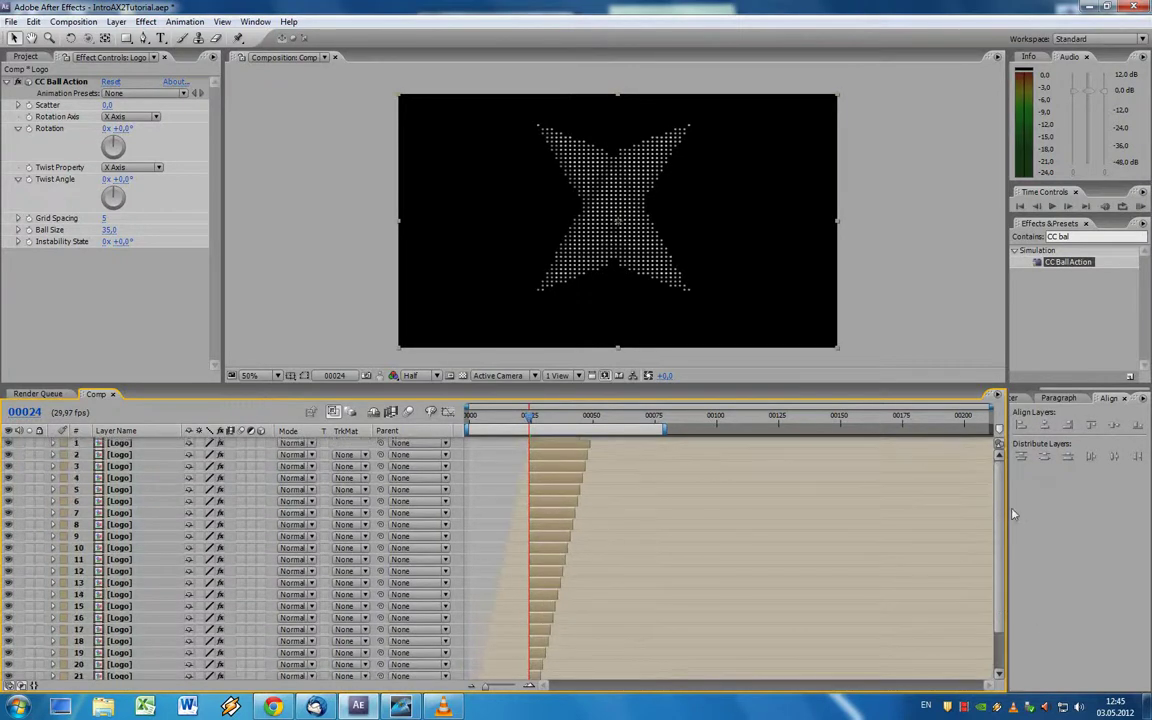
pyautogui.keyDown('shift'); pyautogui.click(148, 446); pyautogui.keyUp('shift')
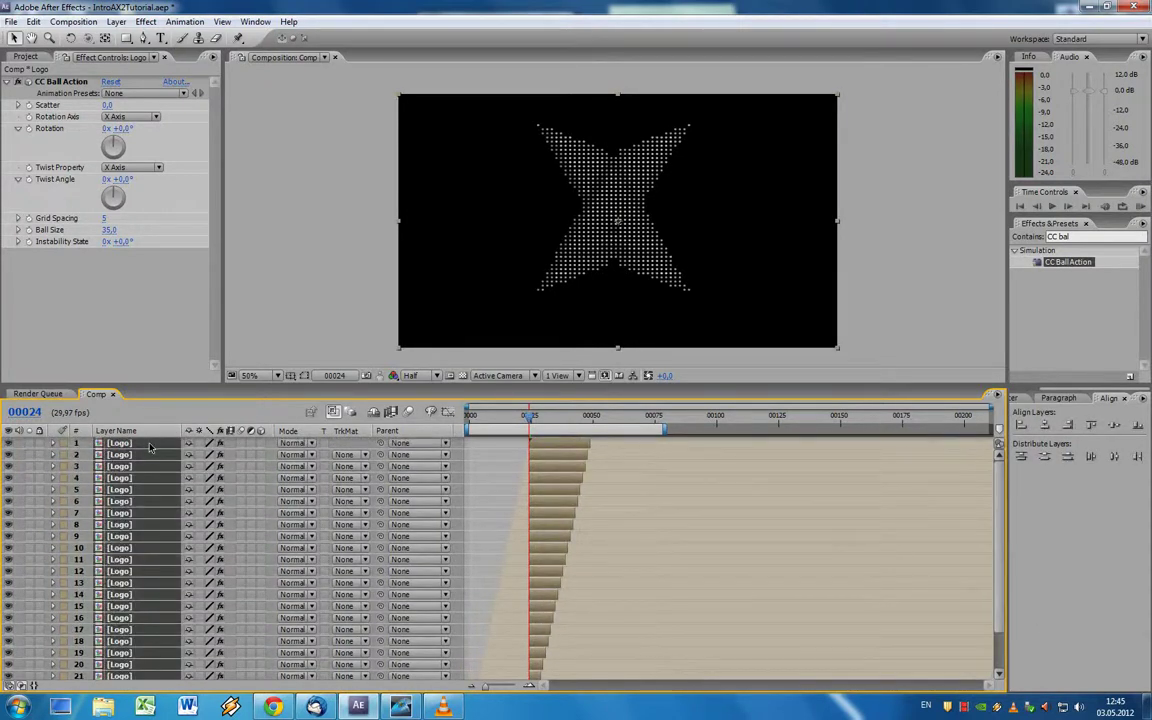
# Step: Move the selected Logo layers' in-points to frame 0, scrub to check, then deselect all
pyautogui.press('Home')
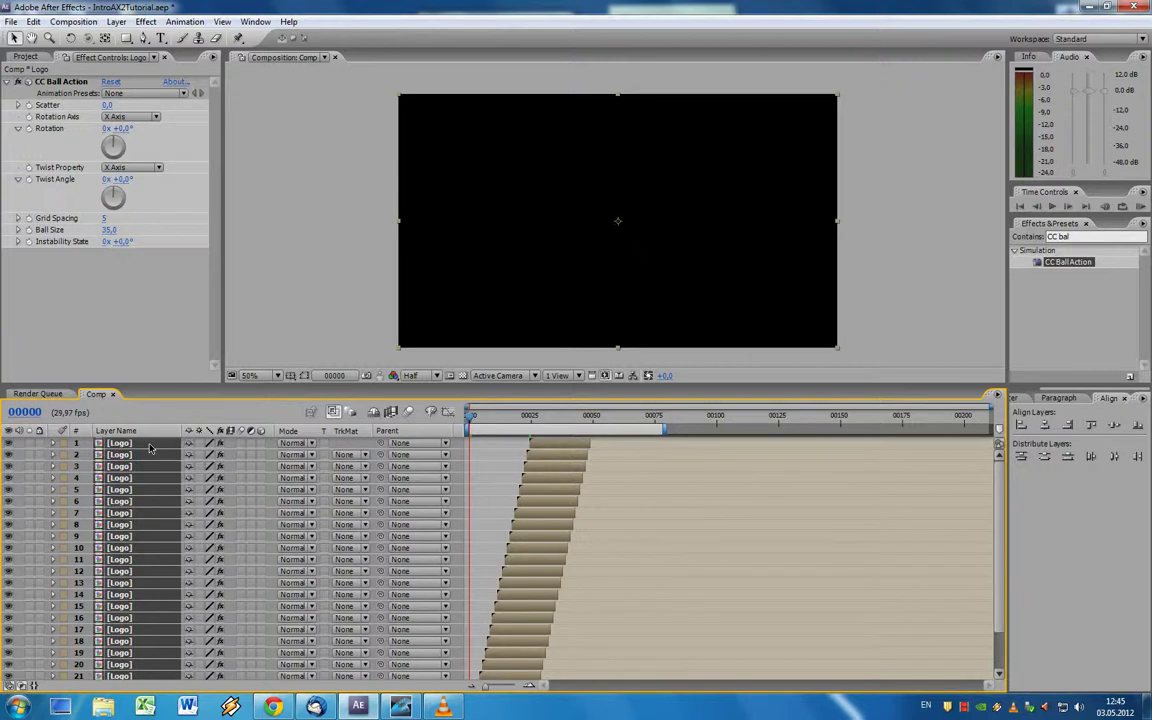
pyautogui.press('[')
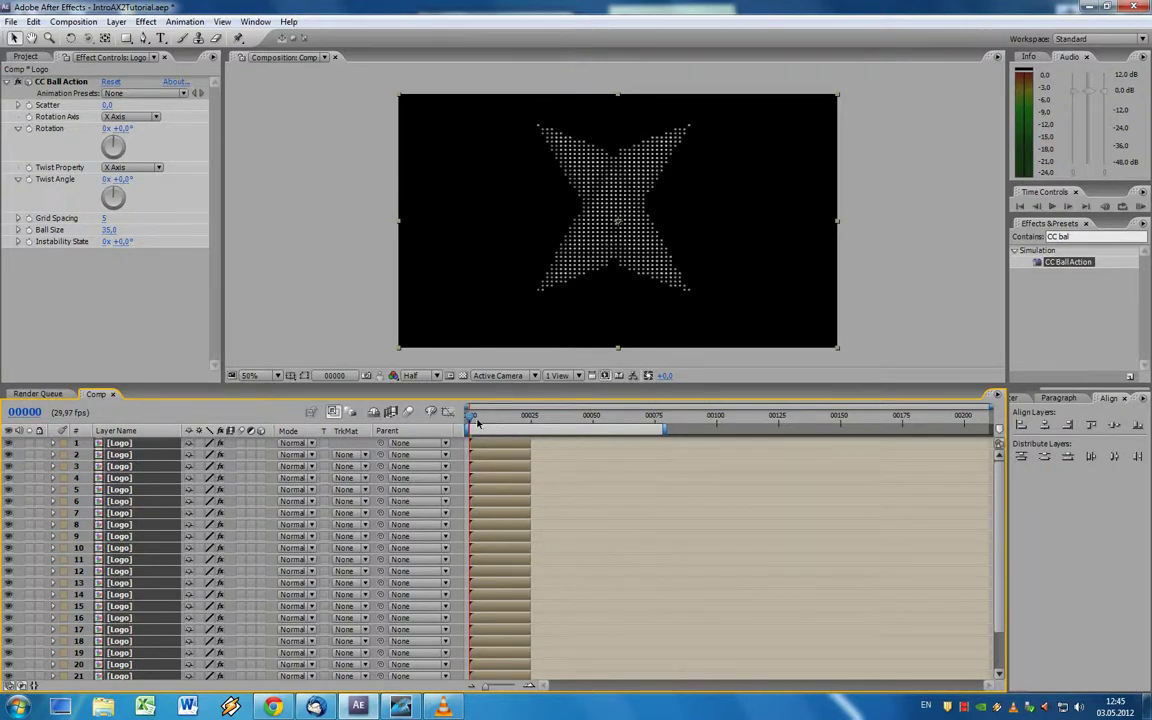
pyautogui.click(657, 418)
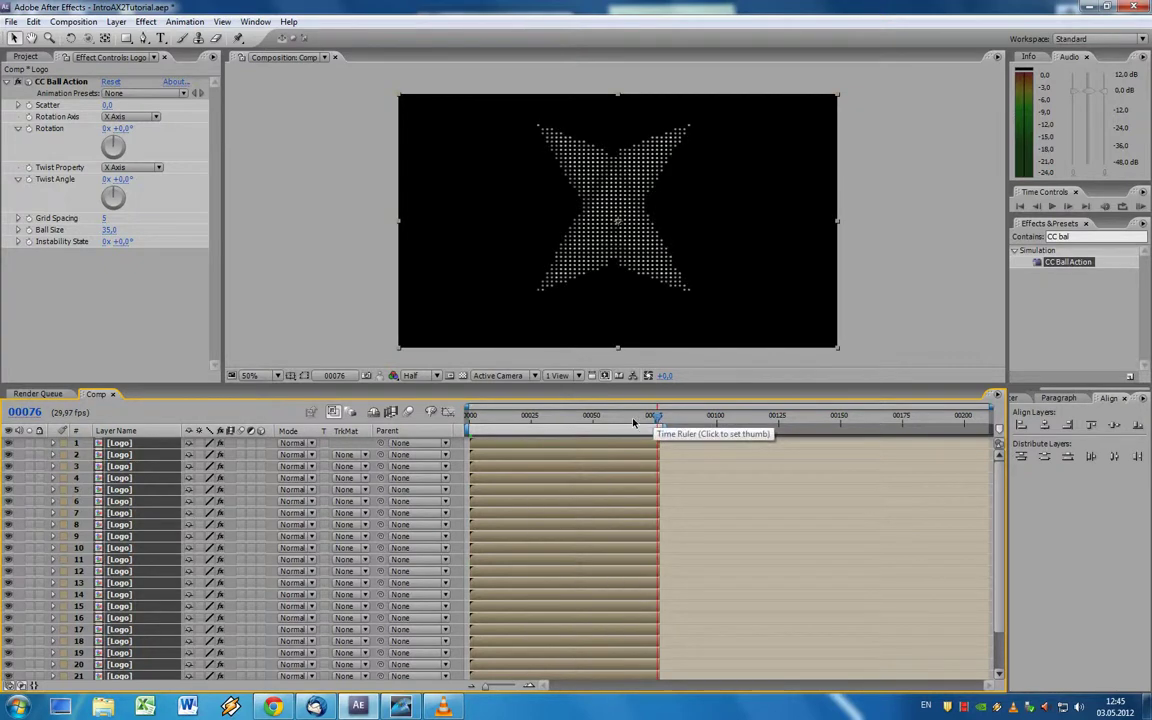
pyautogui.click(519, 418)
pyautogui.moveTo(512, 420); pyautogui.dragTo(466, 420)
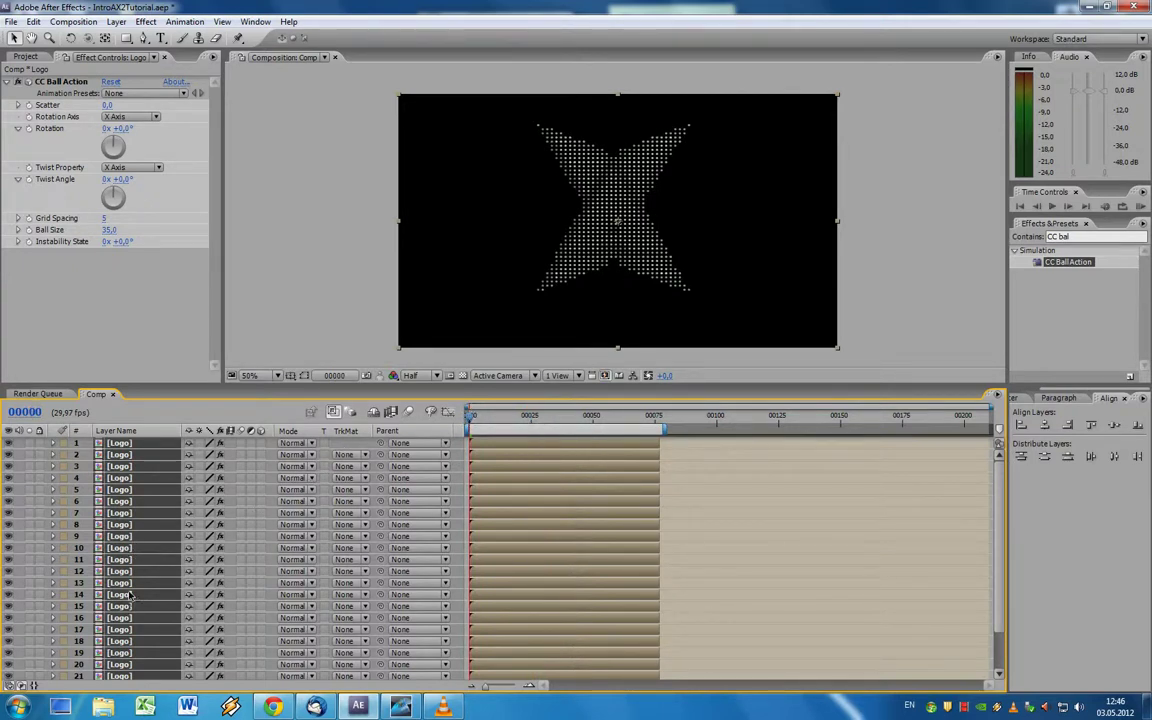
pyautogui.press('F2')
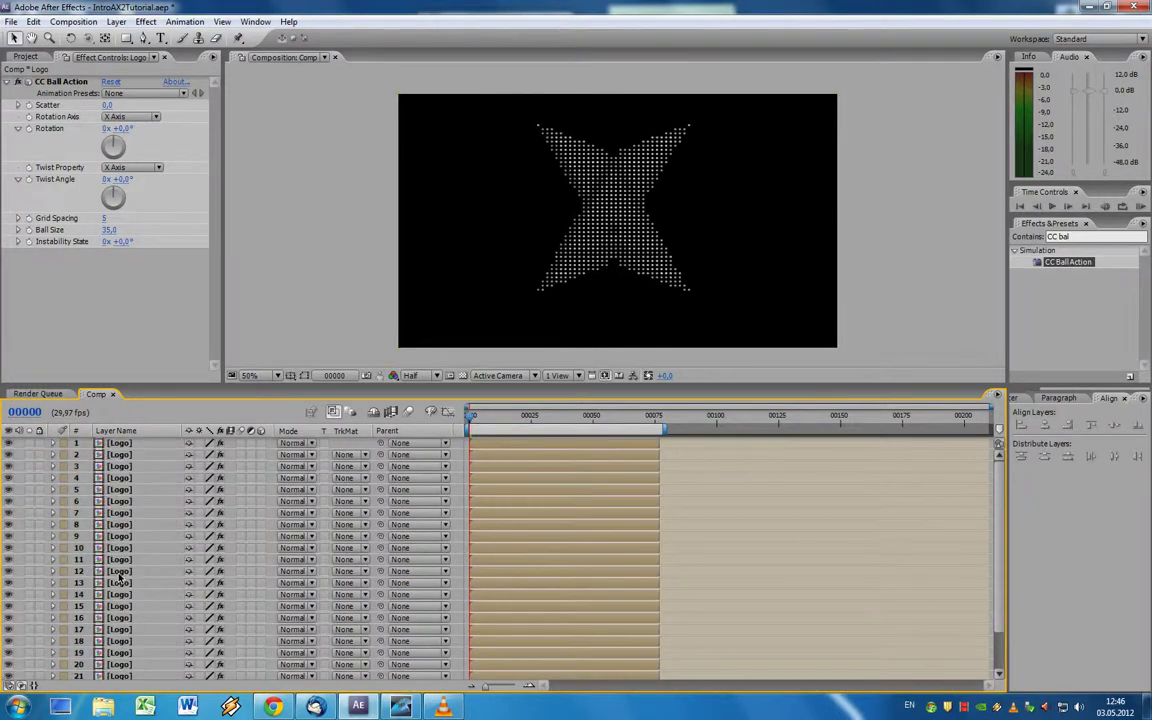
# Step: Solo layer 12 and jump to frame 30
pyautogui.click(118, 571)
pyautogui.click(30, 571)
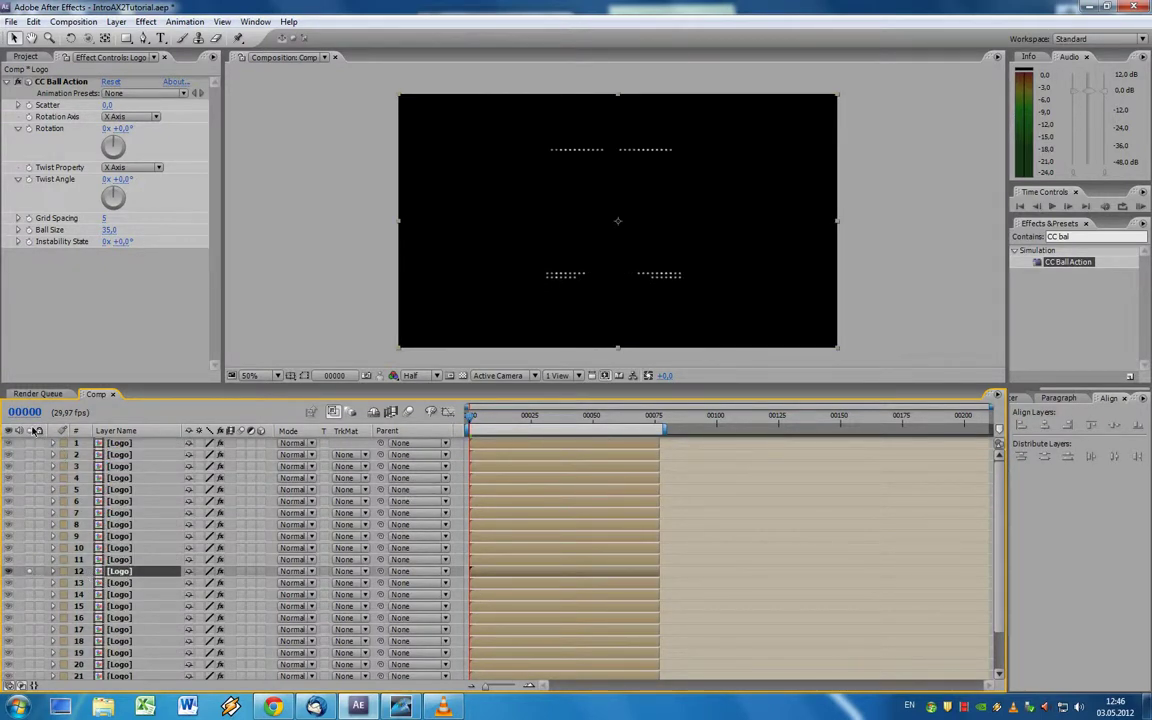
pyautogui.click(33, 414)
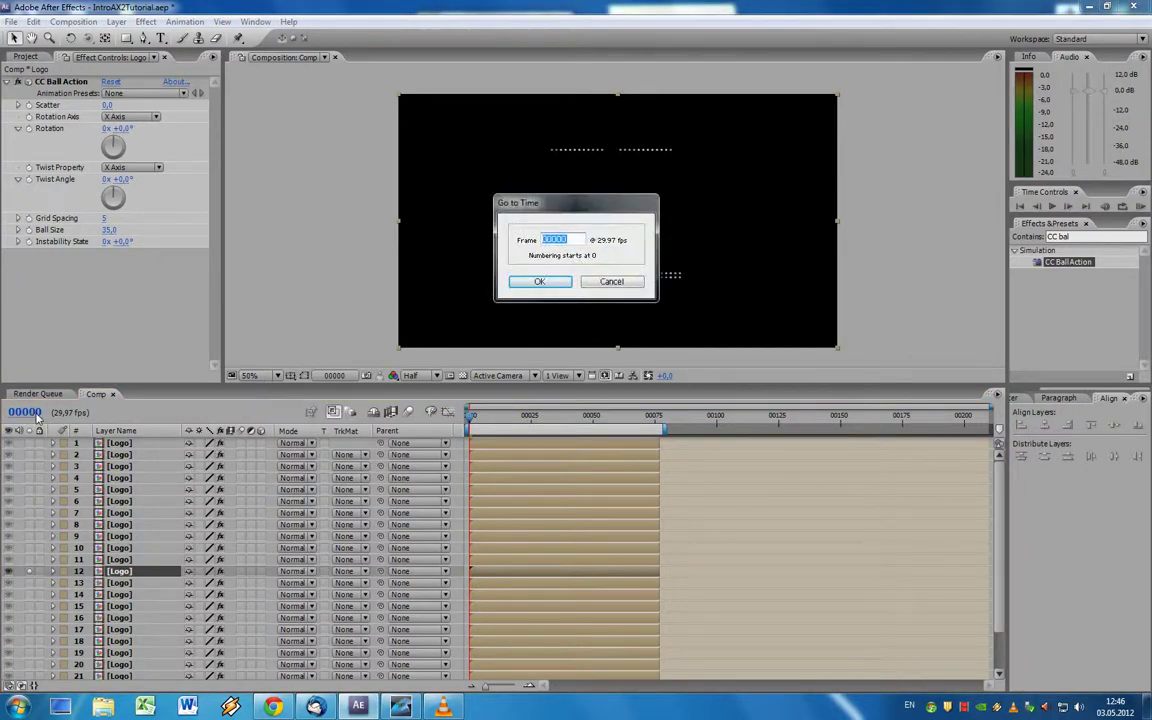
pyautogui.write('30')
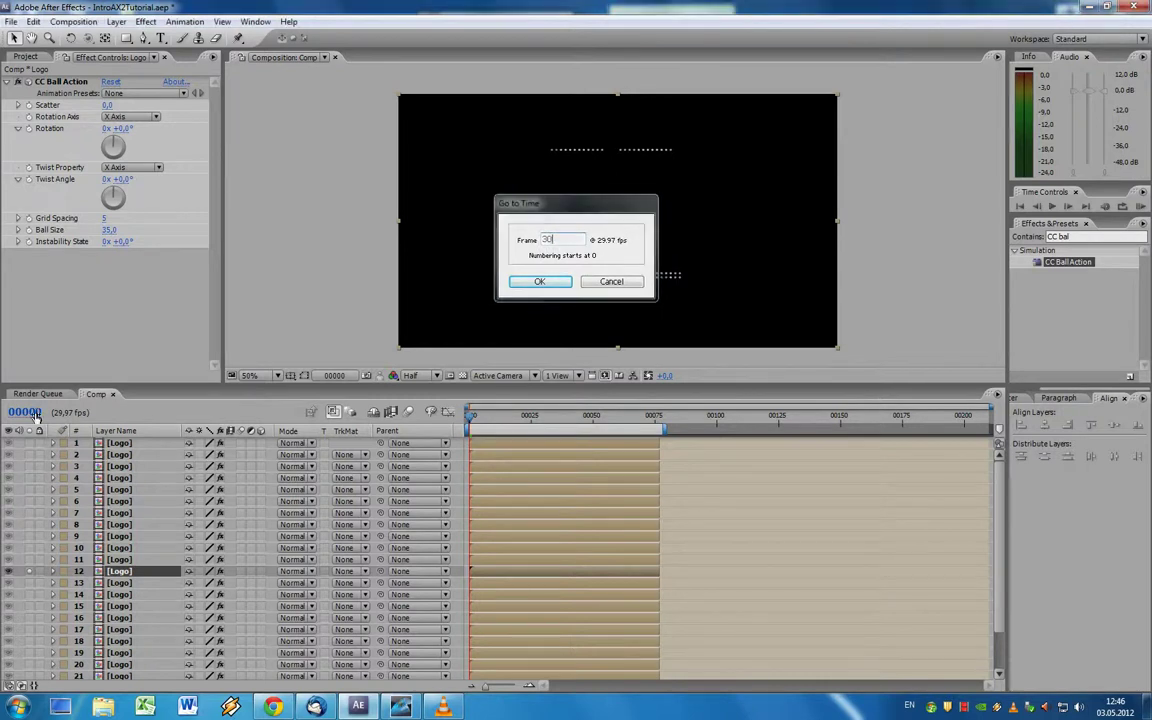
pyautogui.press('Return')
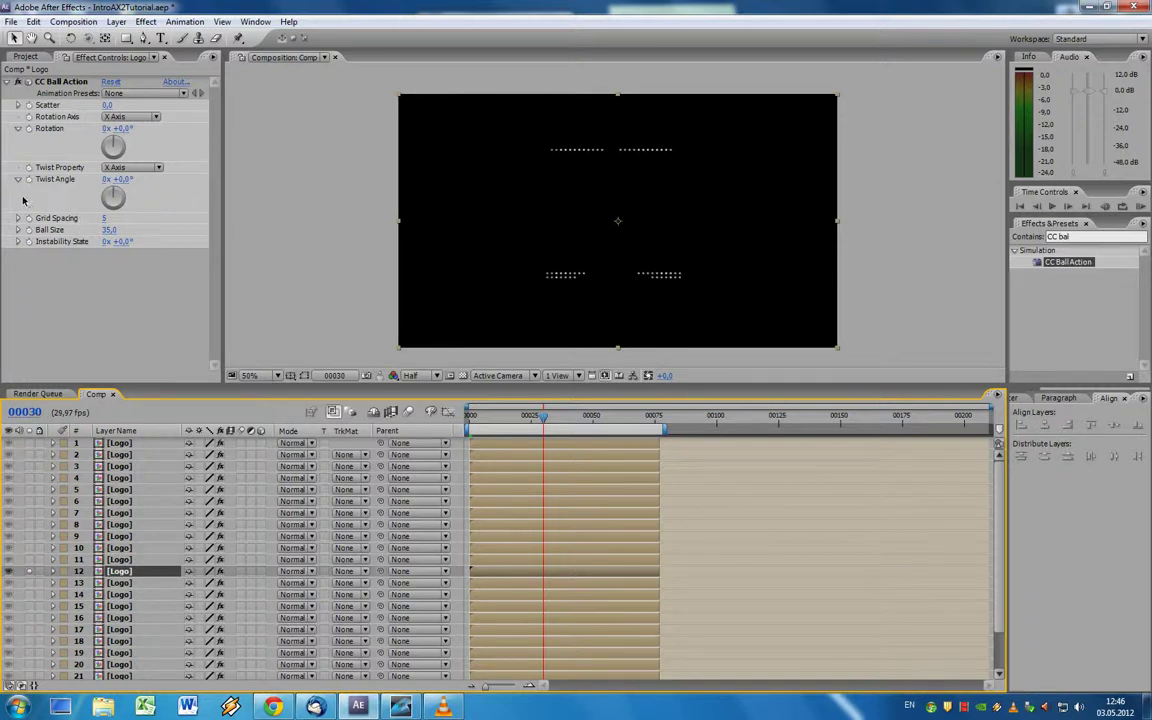
# Step: Keyframe Scatter, Rotation and Ball Size at frame 30, ease them, and return to frame 0
pyautogui.click(29, 105)
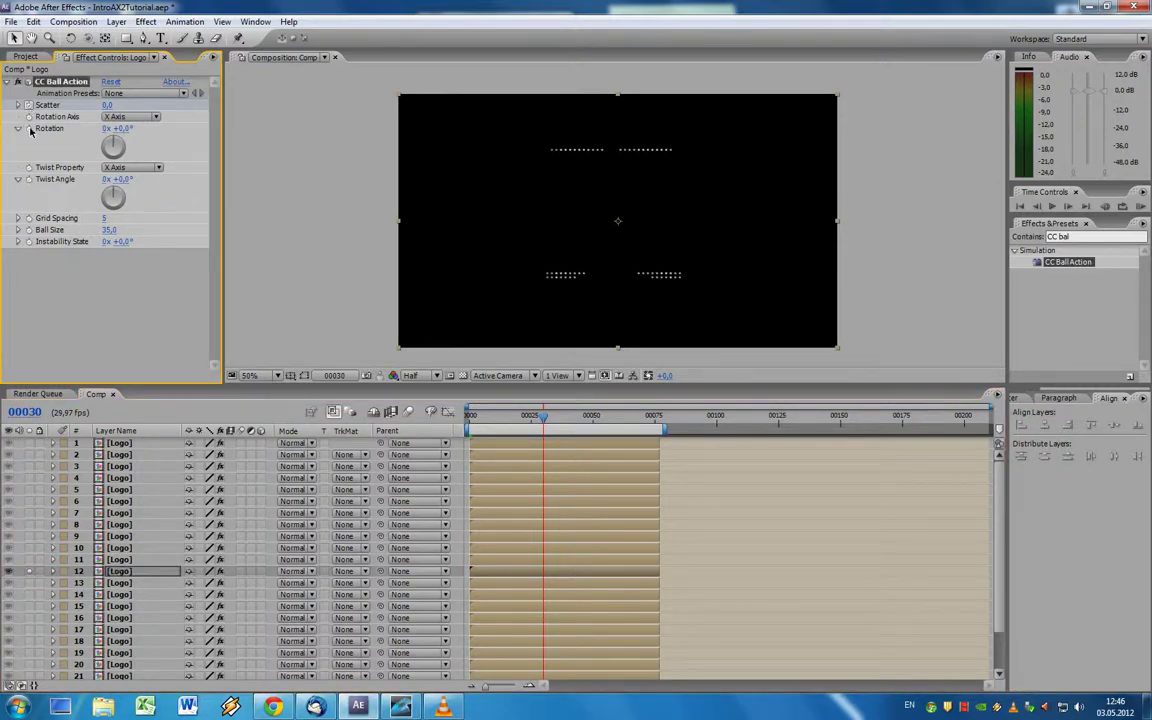
pyautogui.click(30, 129)
pyautogui.click(29, 229)
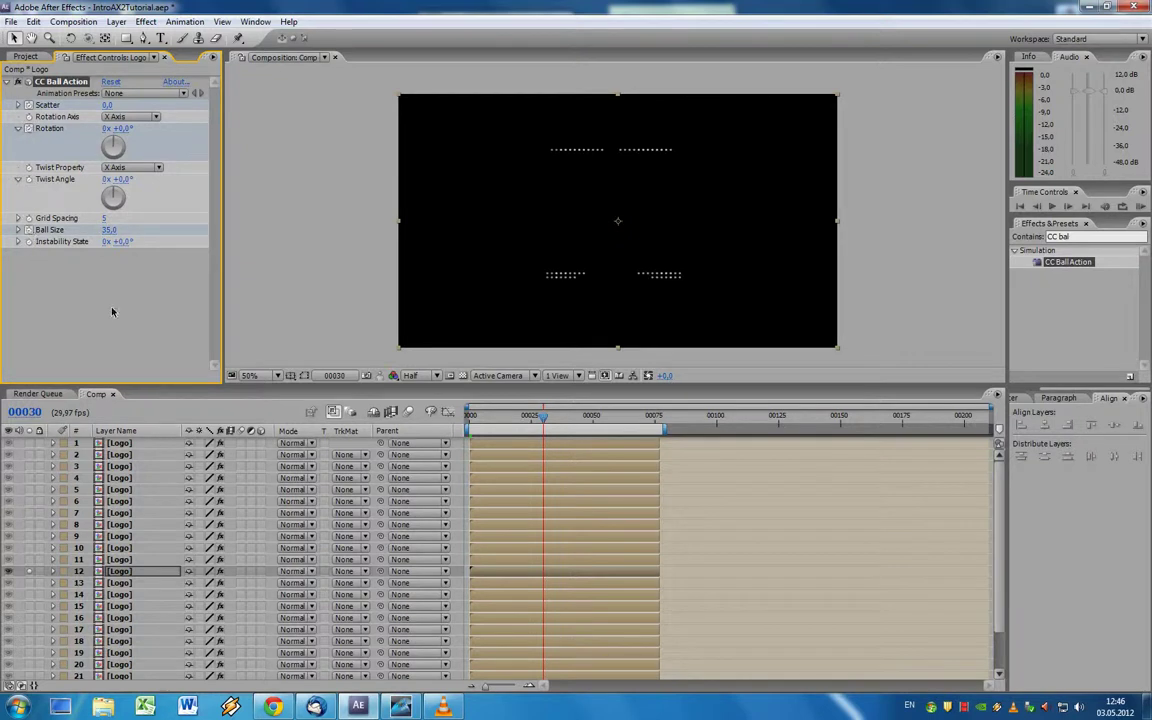
pyautogui.press('u')
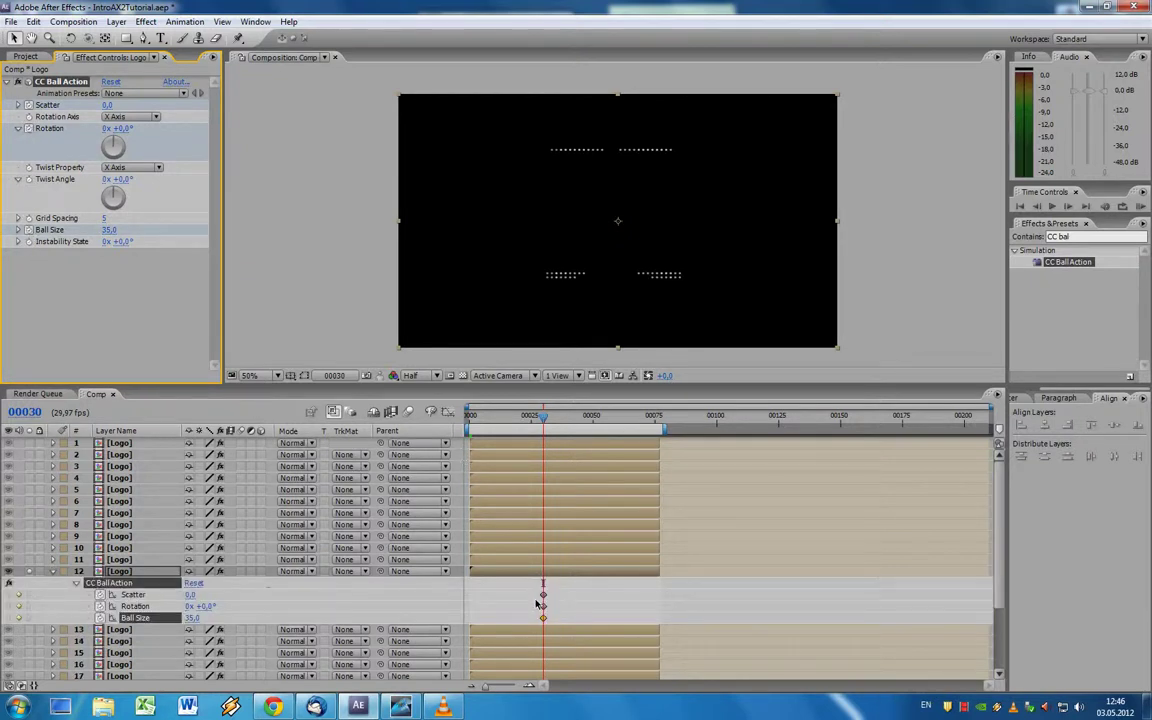
pyautogui.click(557, 625)
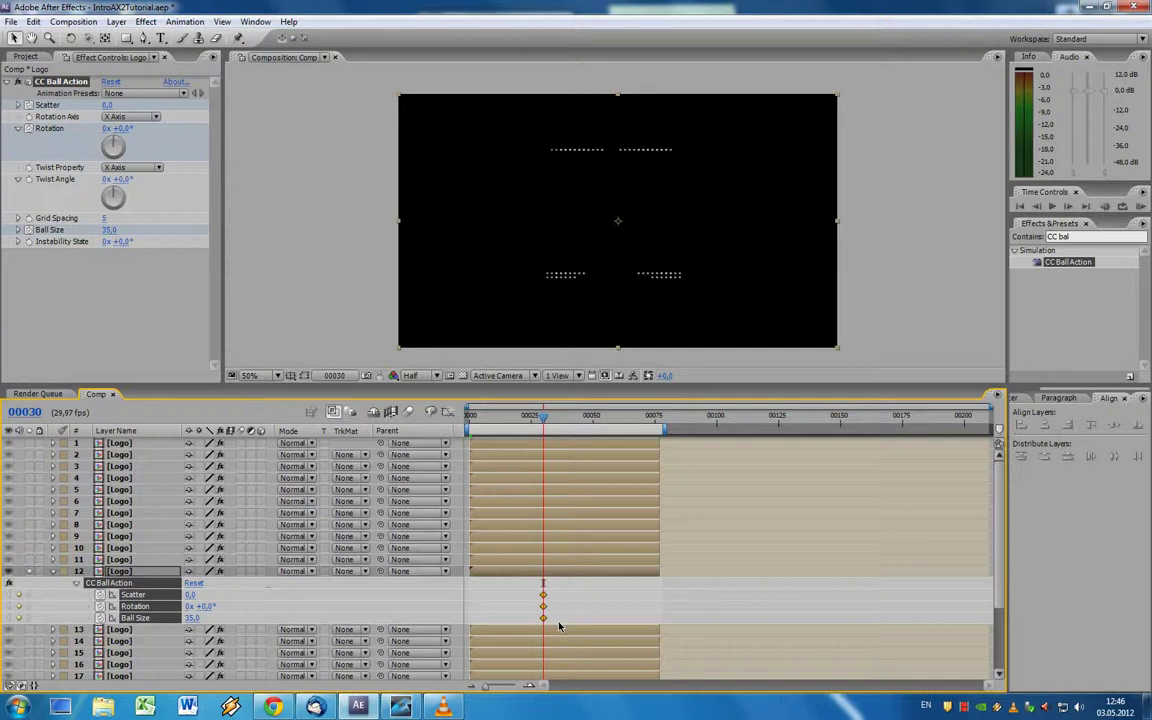
pyautogui.hotkey('ctrl', 'alt', 'a')
pyautogui.press('Home')
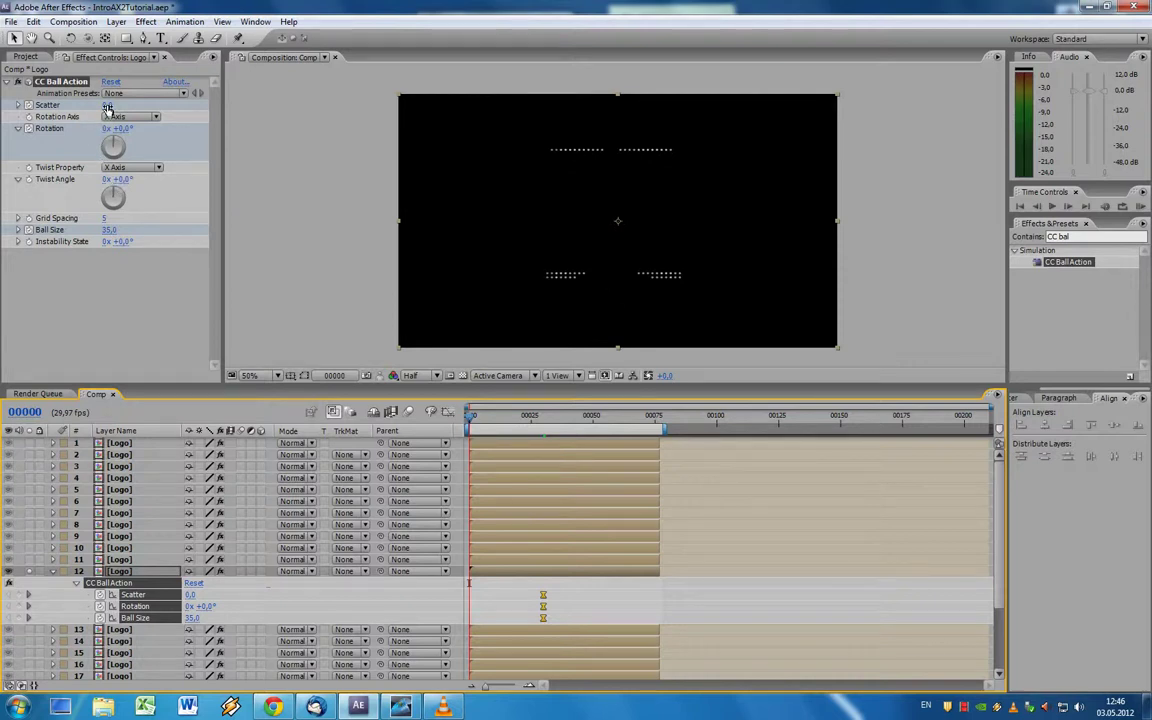
# Step: At frame 0, spread the balls and set CC Ball Action to Y Axis rotation of 220°
pyautogui.moveTo(107, 107)
pyautogui.mouseDown()
pyautogui.moveTo(128, 103)
pyautogui.moveTo(156, 120)
pyautogui.mouseUp()
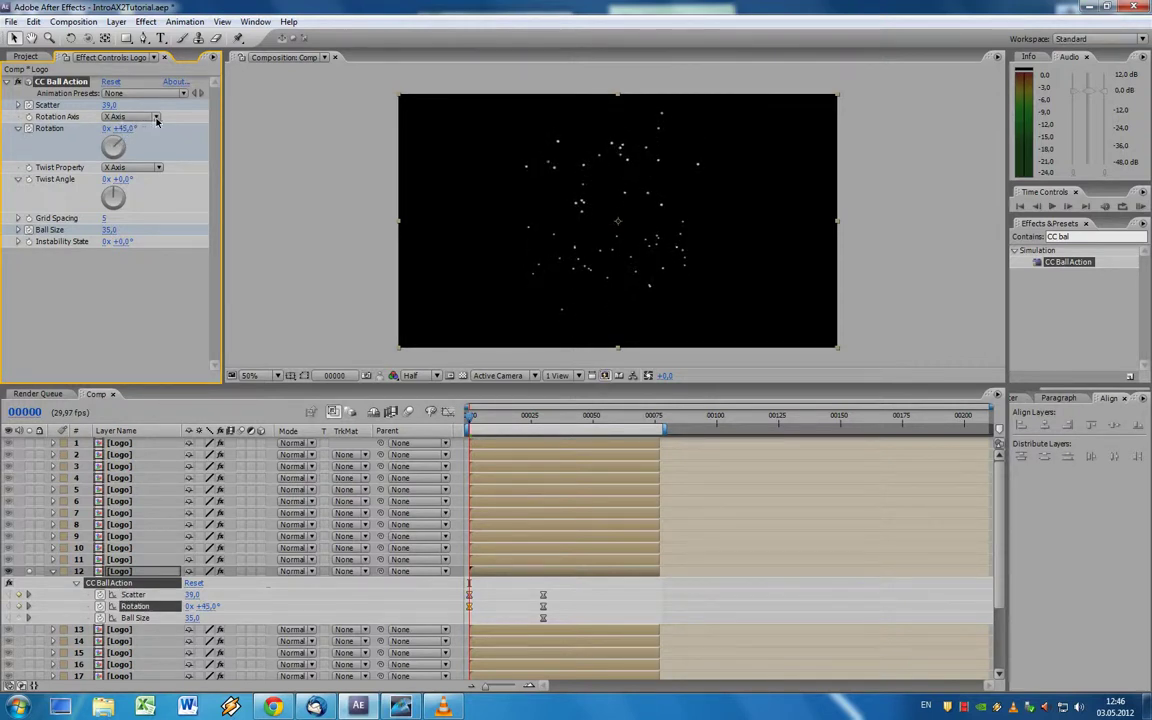
pyautogui.click(156, 118)
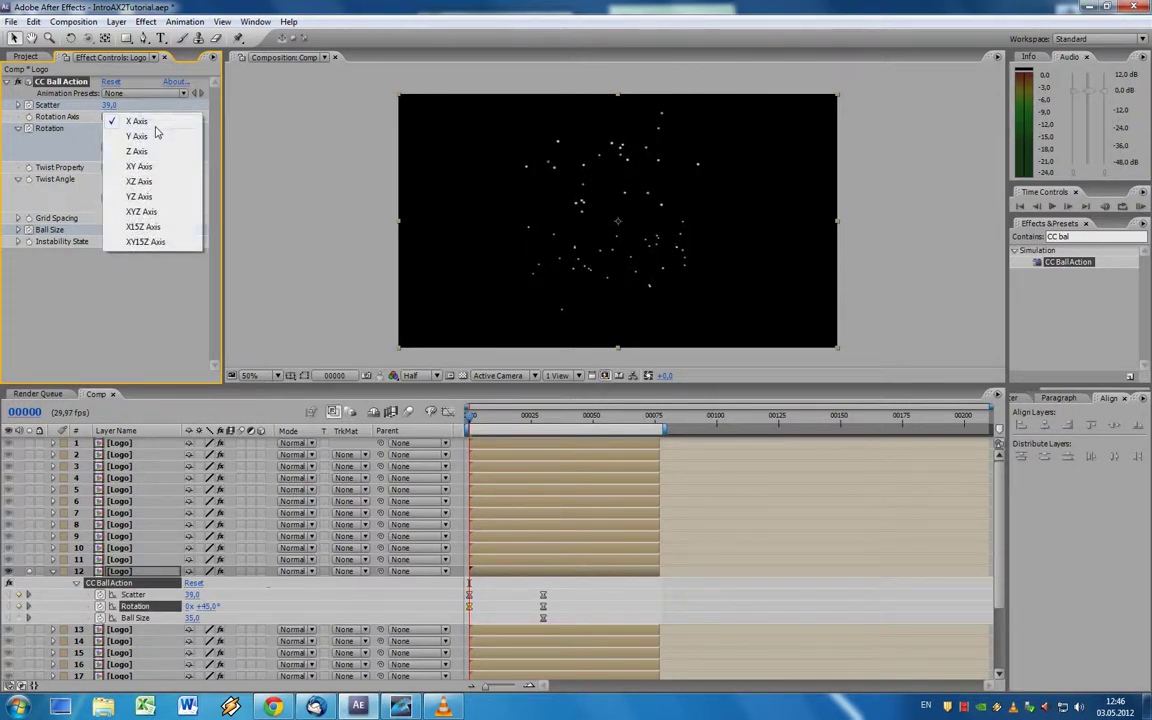
pyautogui.click(150, 136)
pyautogui.moveTo(118, 146); pyautogui.dragTo(133, 152)
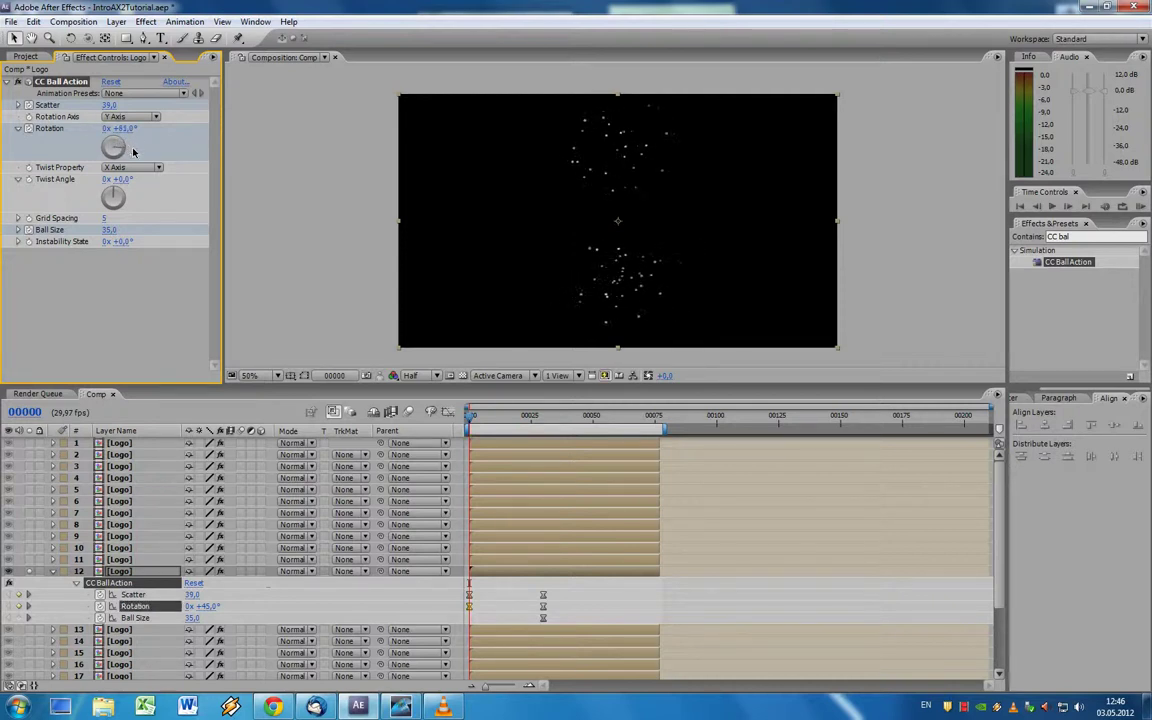
pyautogui.click(118, 128)
pyautogui.write('220')
pyautogui.press('Return')
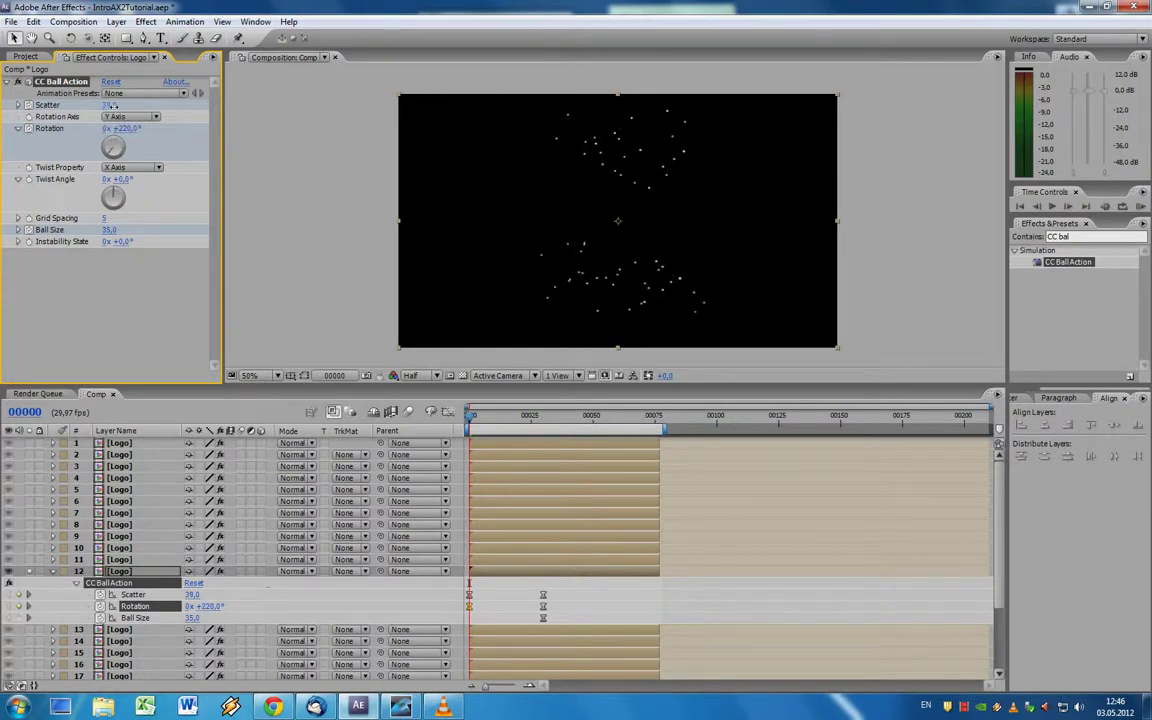
# Step: Set Scatter to 50 and Ball Size to 16, then search effects for 'Fast'
pyautogui.click(109, 105)
pyautogui.write('50')
pyautogui.press('Return')
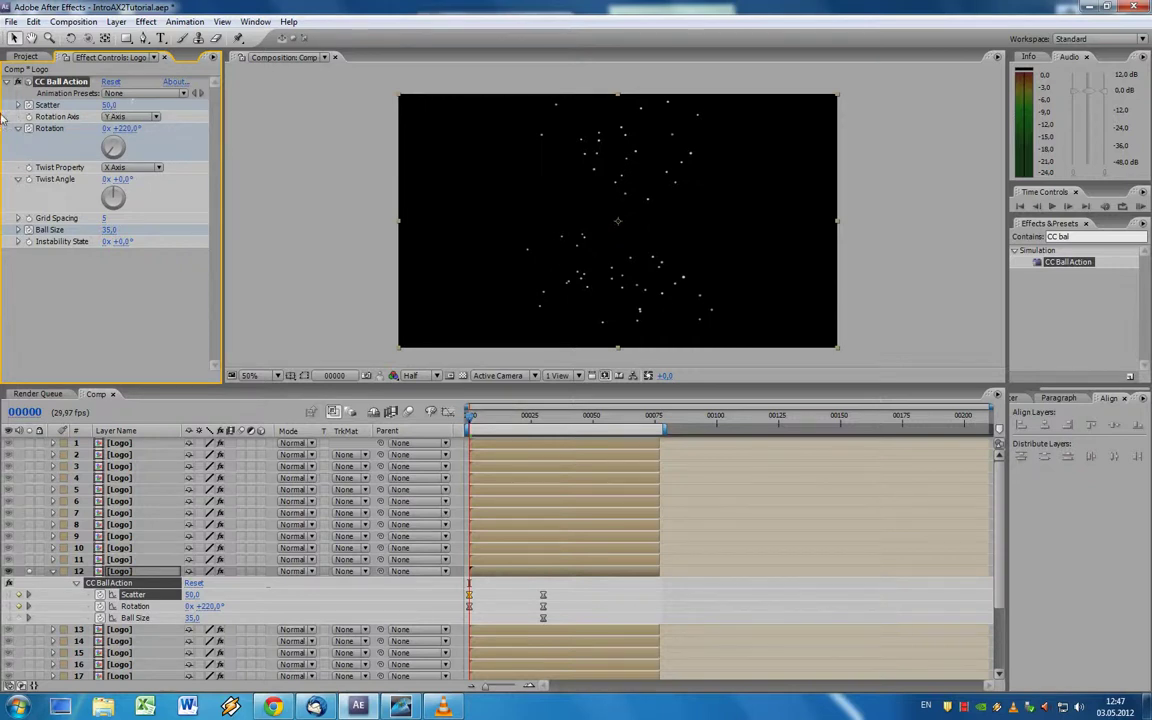
pyautogui.moveTo(111, 233); pyautogui.dragTo(100, 233)
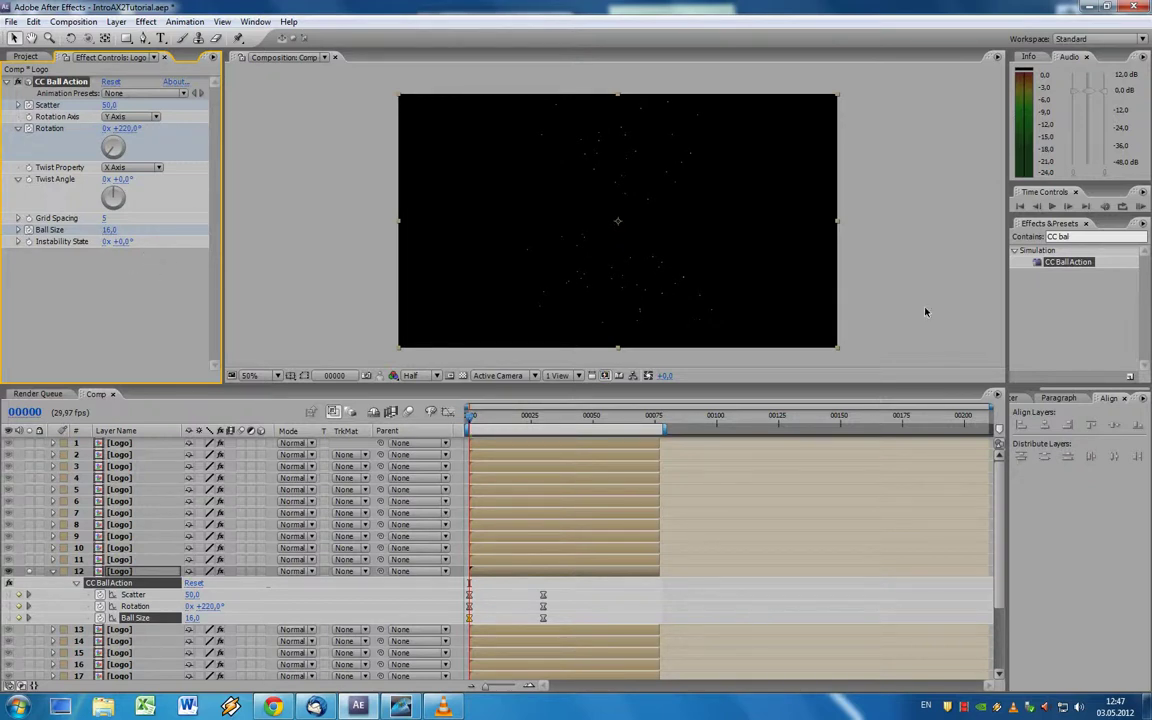
pyautogui.click(1037, 233)
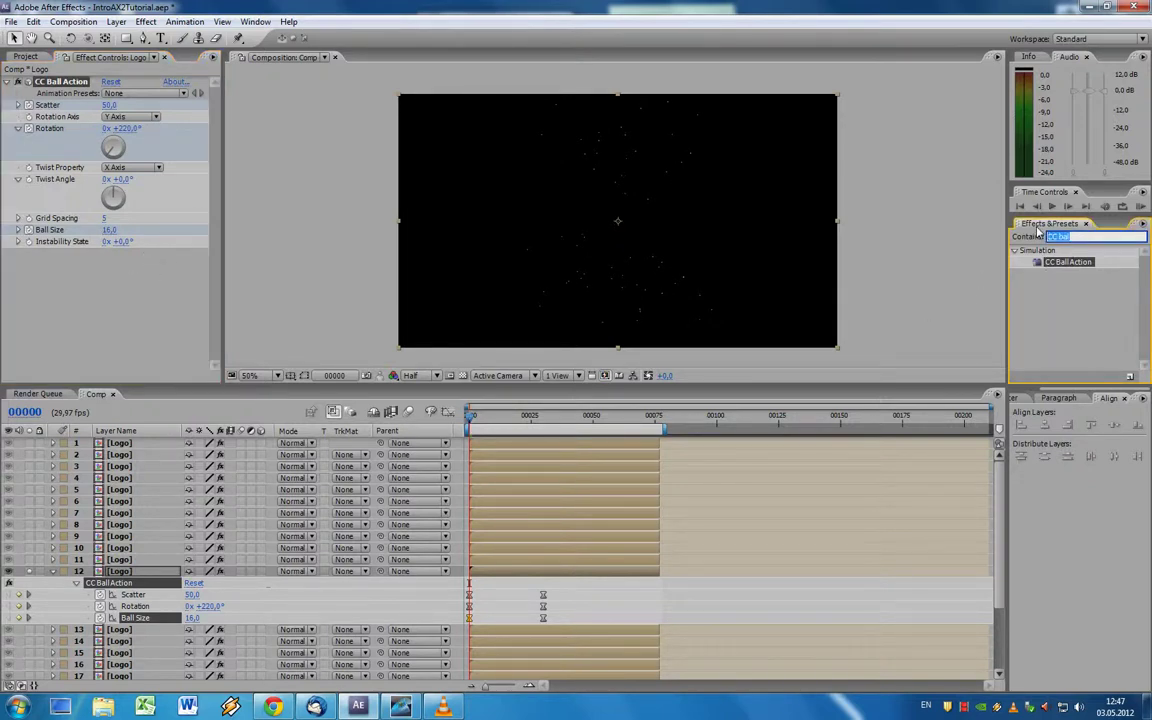
pyautogui.write('Fast bl')
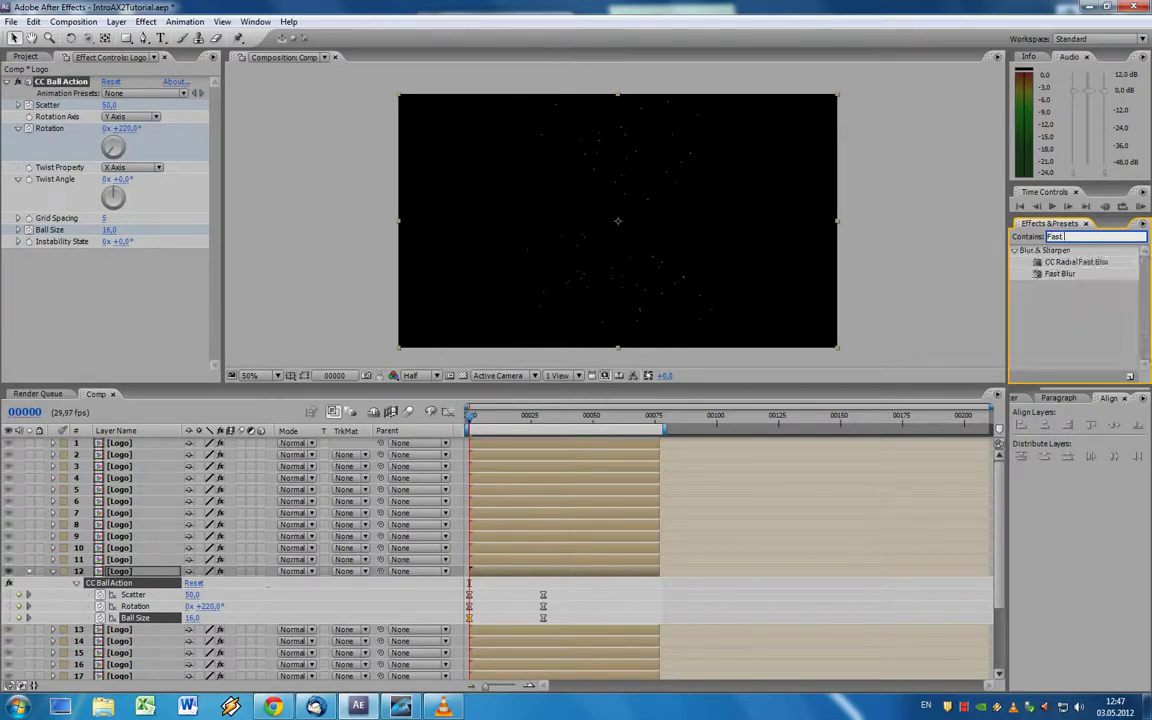
# Step: Apply Fast Blur and Exposure to layer 12 from the Effects & Presets search
pyautogui.doubleClick(1060, 273)
pyautogui.click(1080, 237)
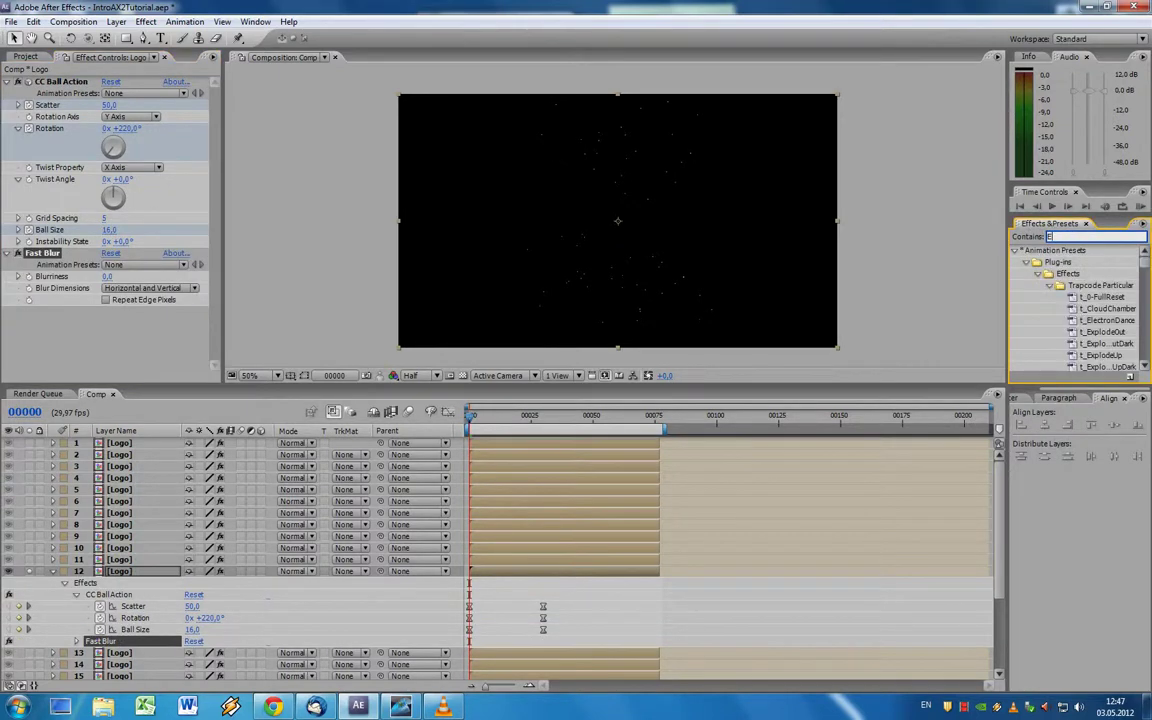
pyautogui.write('Exposure')
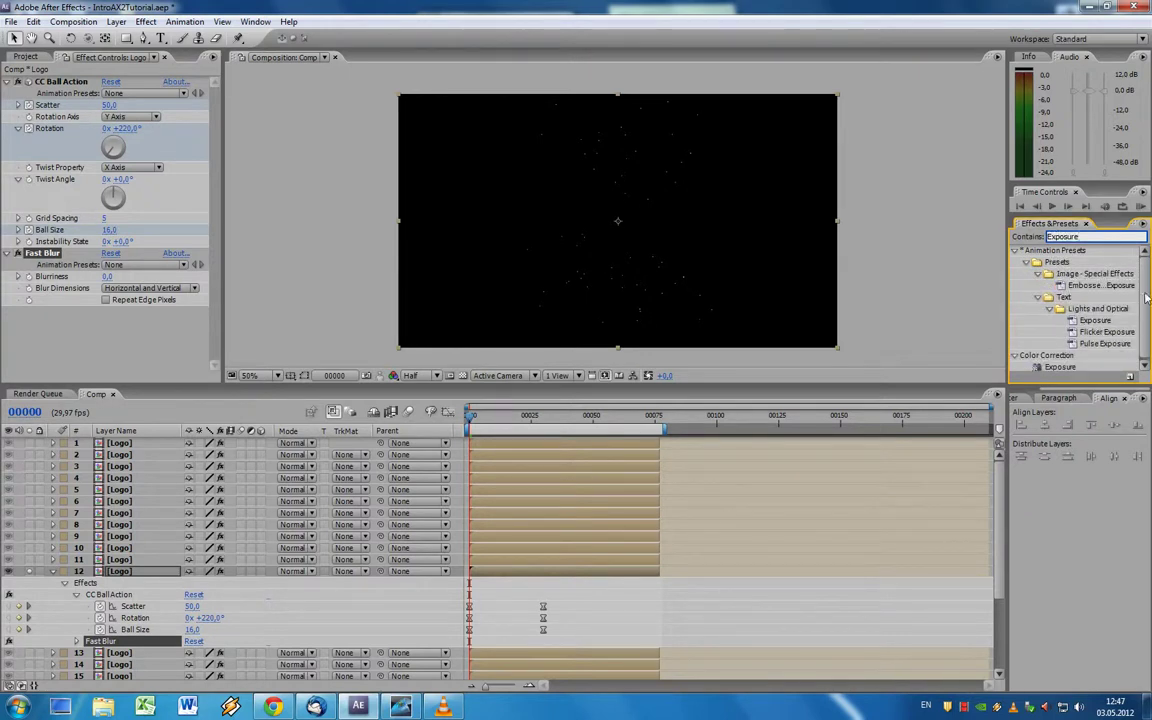
pyautogui.doubleClick(1058, 366)
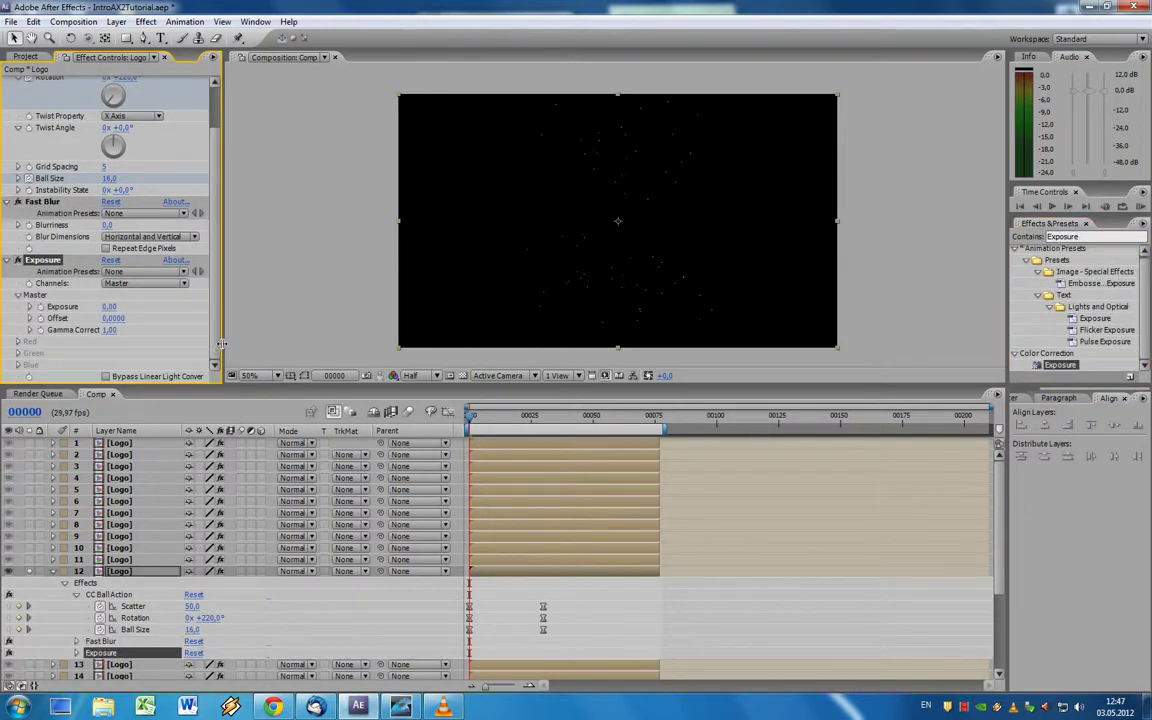
# Step: Keyframe Fast Blur Blurriness from 5 at frame 0 to 0 at frame 30
pyautogui.click(25, 411)
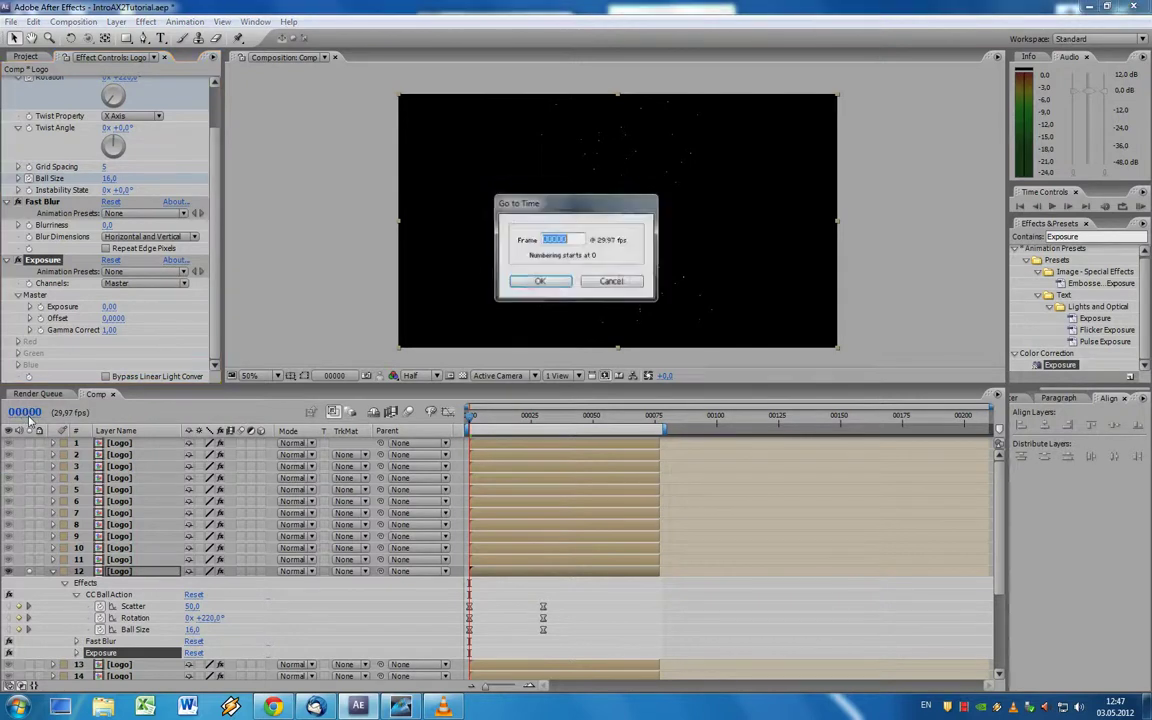
pyautogui.write('30')
pyautogui.press('Return')
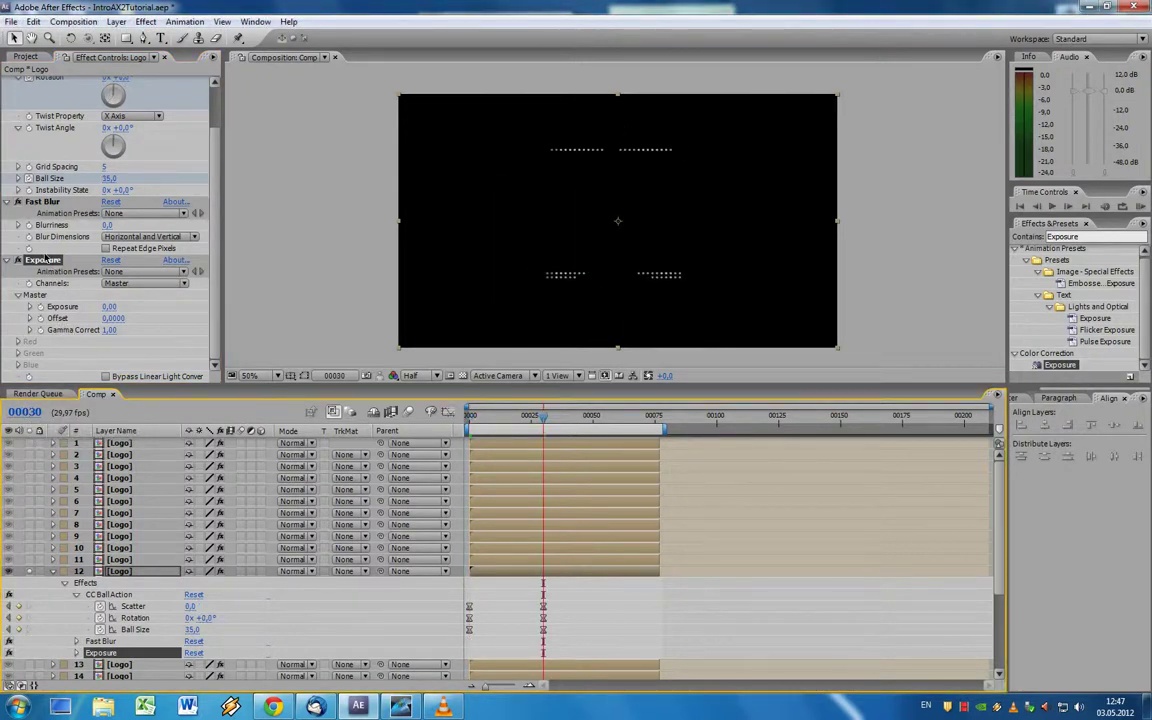
pyautogui.click(30, 204)
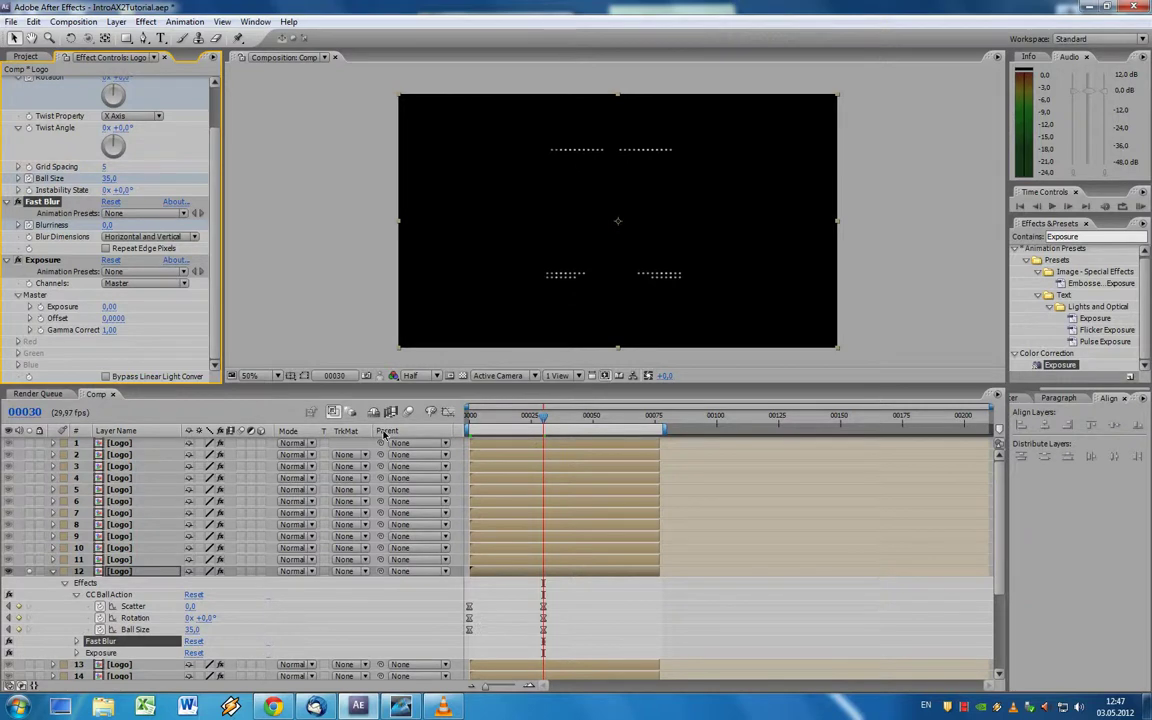
pyautogui.press('Home')
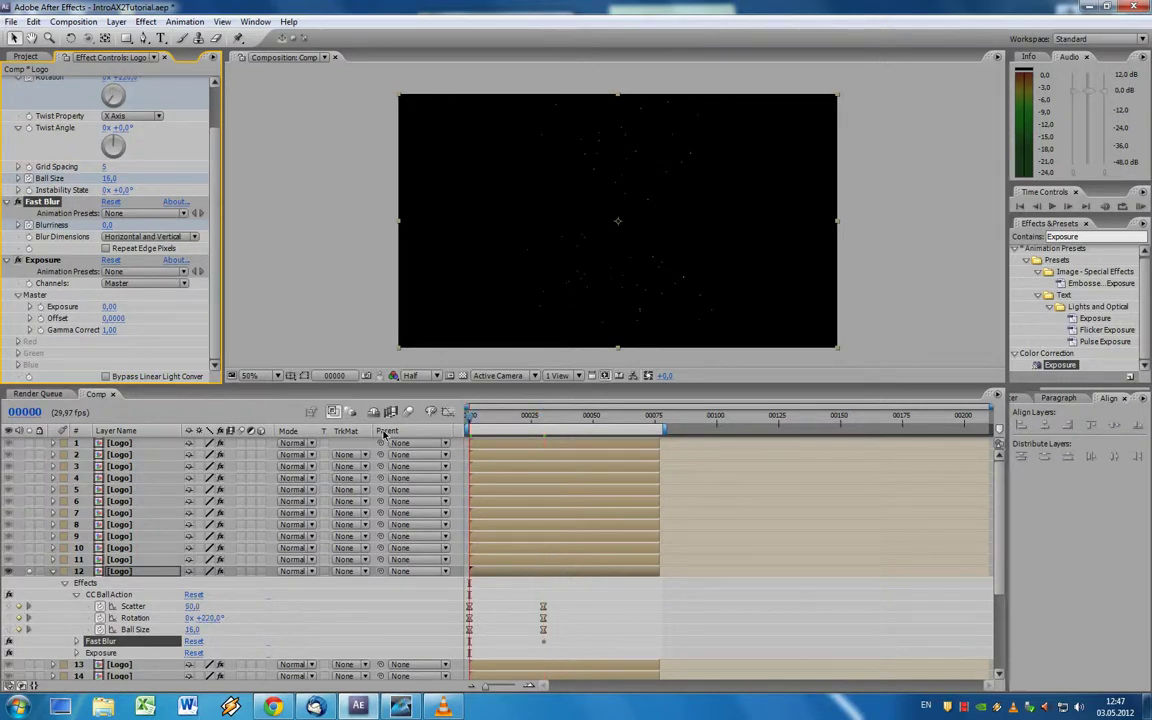
pyautogui.click(110, 225)
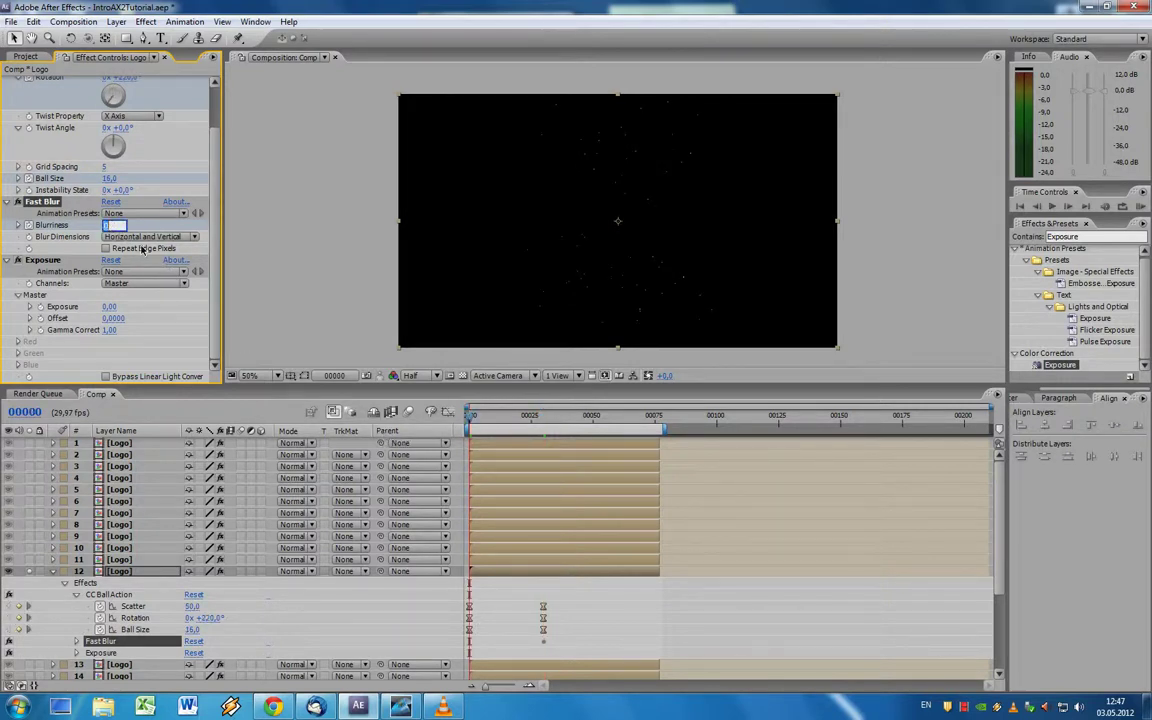
pyautogui.write('5')
pyautogui.press('Return')
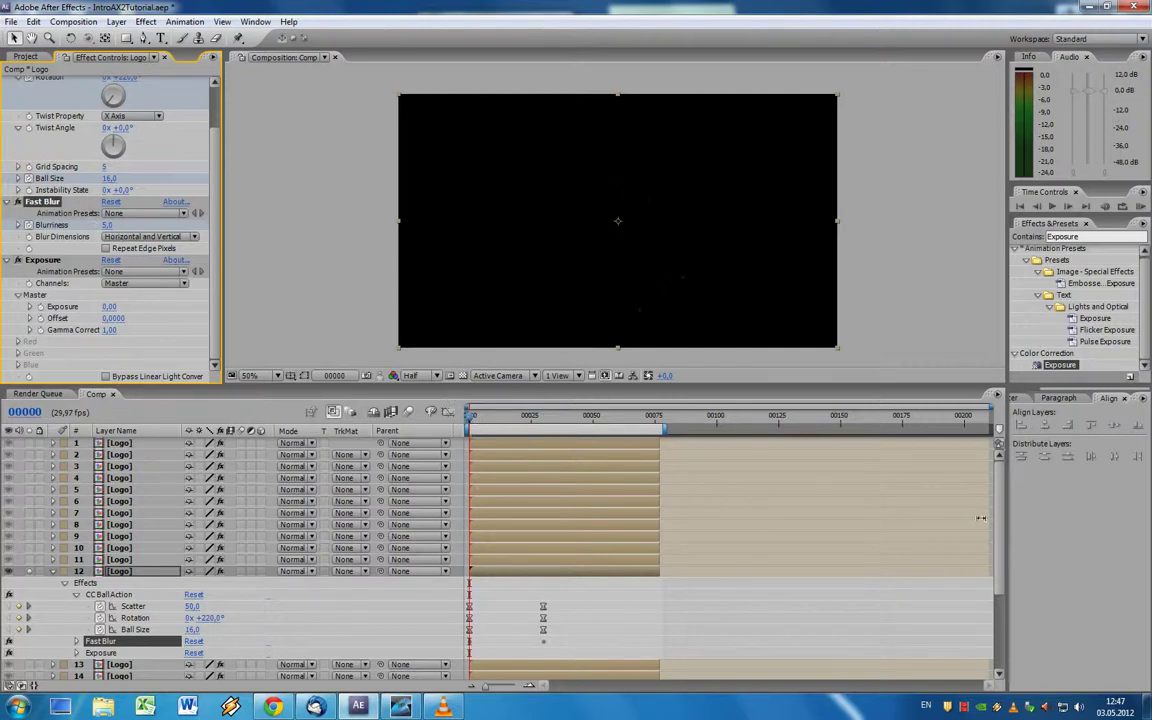
pyautogui.scroll(-1, 996, 524)
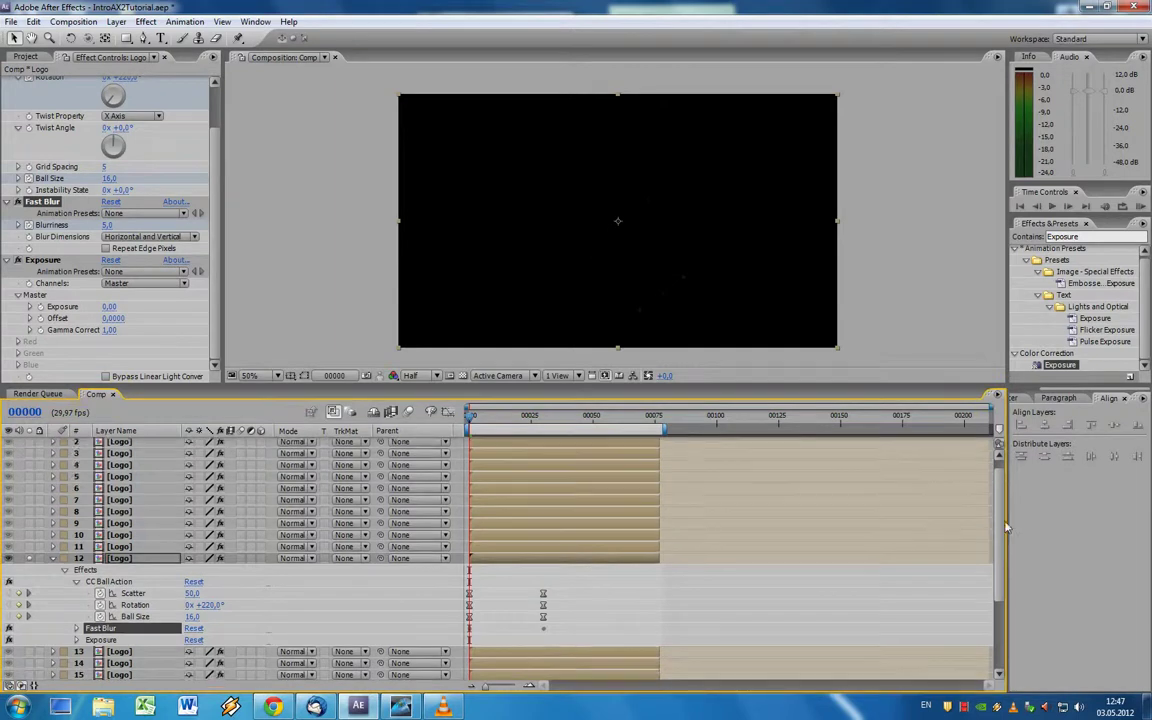
pyautogui.scroll(1, 997, 520)
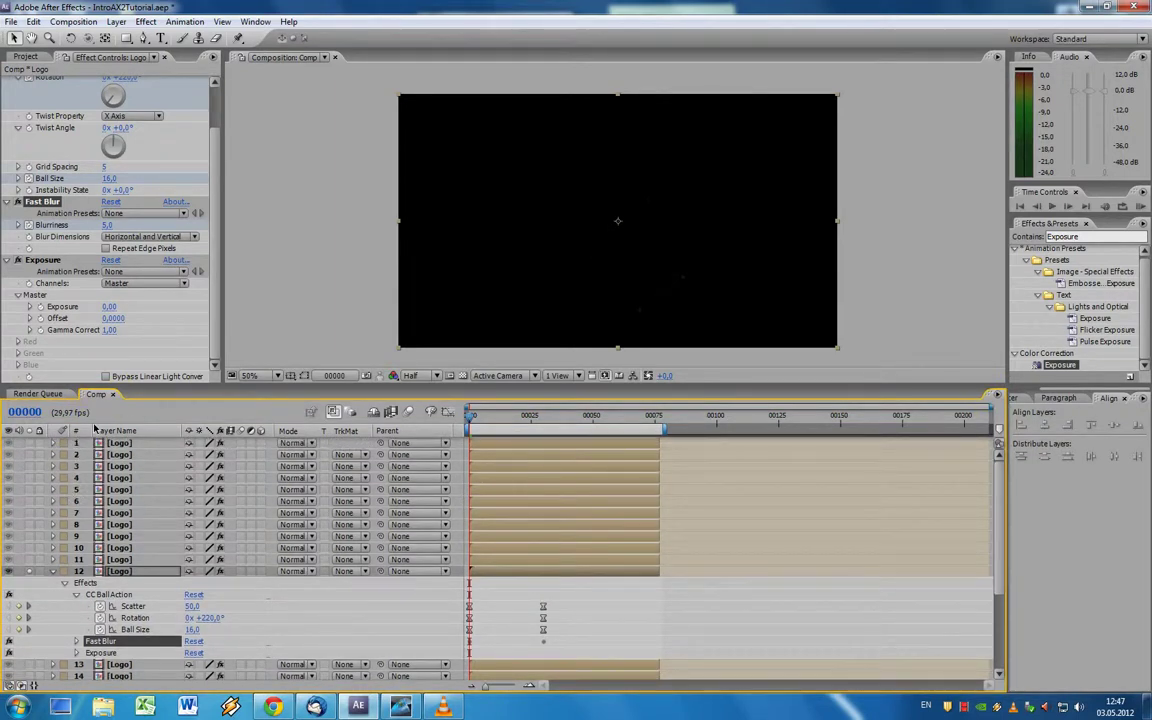
# Step: Keyframe Exposure at 0 just before frame 30, then 3 at frame 30 for the flash
pyautogui.click(35, 413)
pyautogui.write('30')
pyautogui.press('Return')
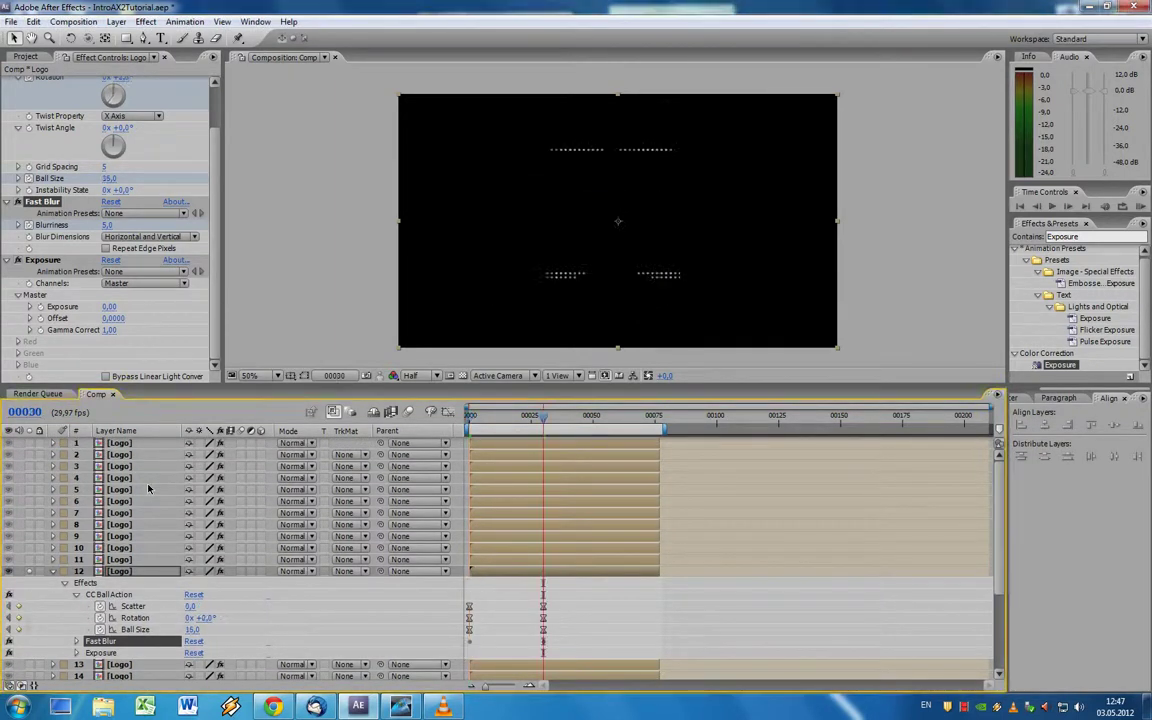
pyautogui.click(110, 653)
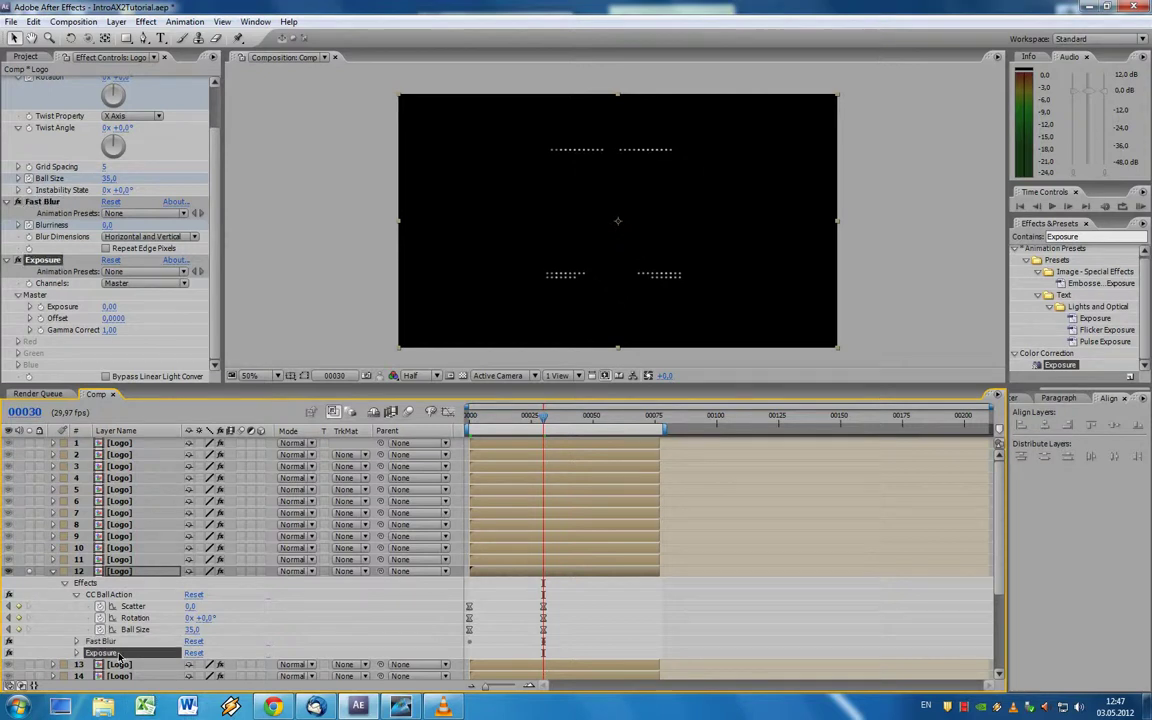
pyautogui.press('pageup')
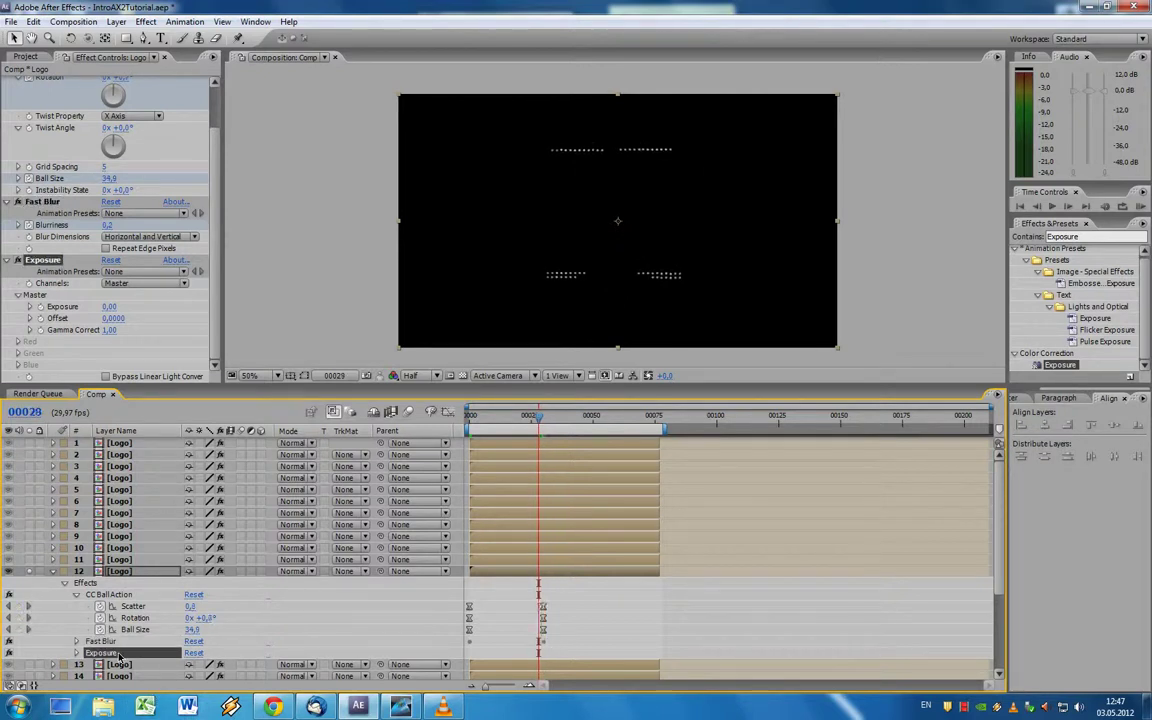
pyautogui.click(38, 284)
pyautogui.press('pagedown')
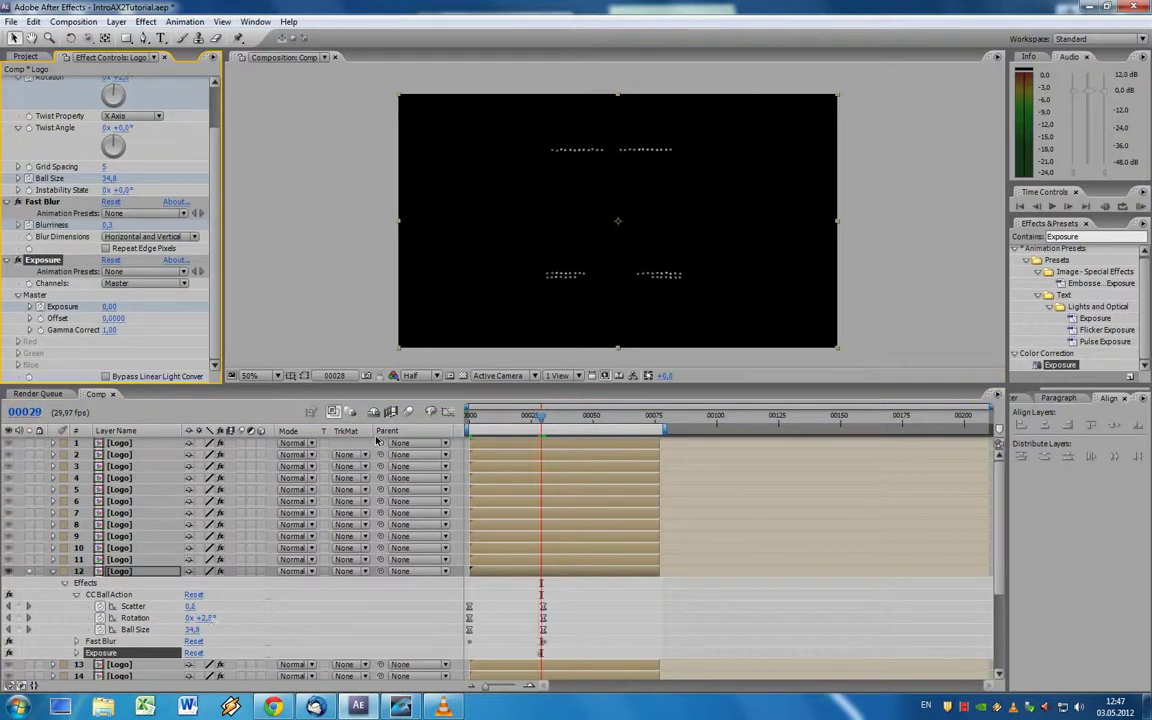
pyautogui.press('pagedown')
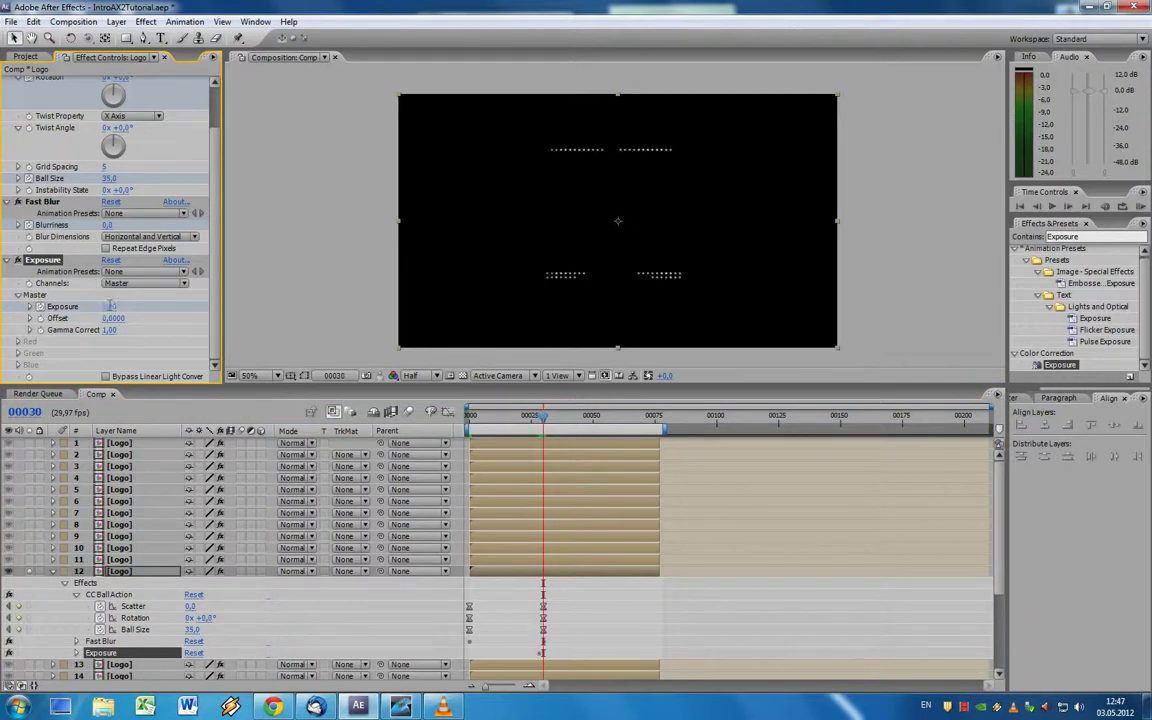
pyautogui.click(108, 306)
pyautogui.write('3')
pyautogui.press('Return')
# Step: Return Exposure to 0 at frame 38
pyautogui.press('pagedown')
pyautogui.press('pagedown')
pyautogui.press('pagedown')
pyautogui.press('pagedown')
pyautogui.press('pagedown')
pyautogui.press('pagedown')
pyautogui.press('pagedown')
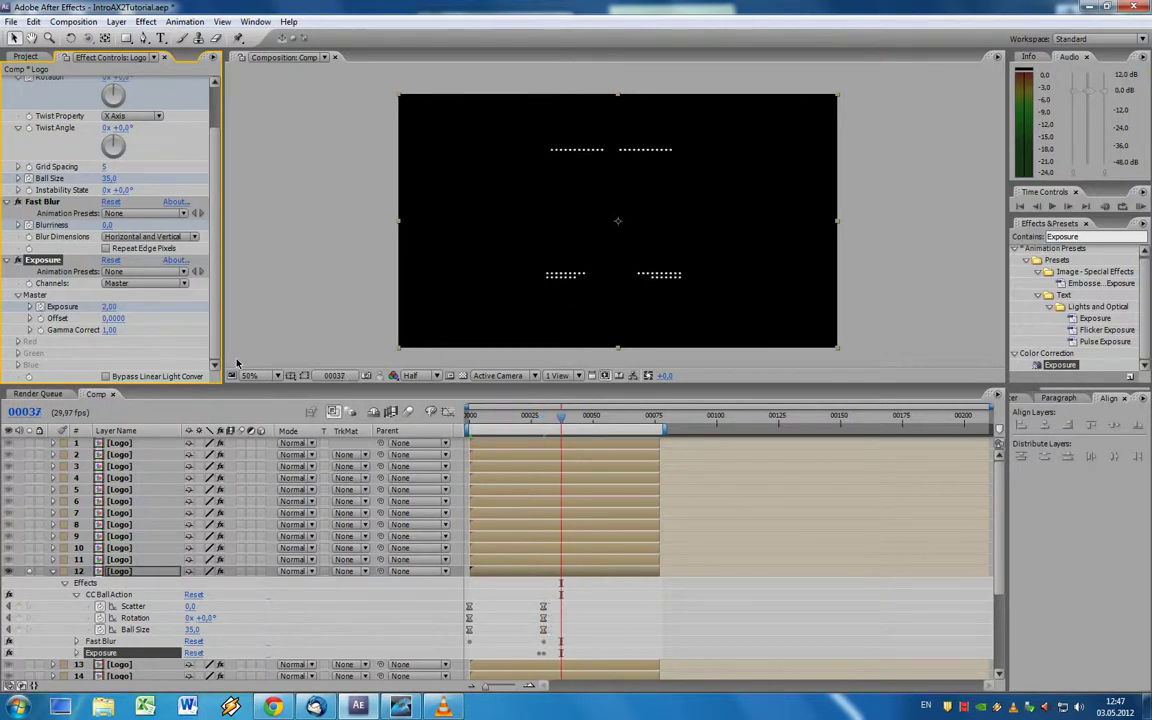
pyautogui.press('pagedown')
pyautogui.click(108, 306)
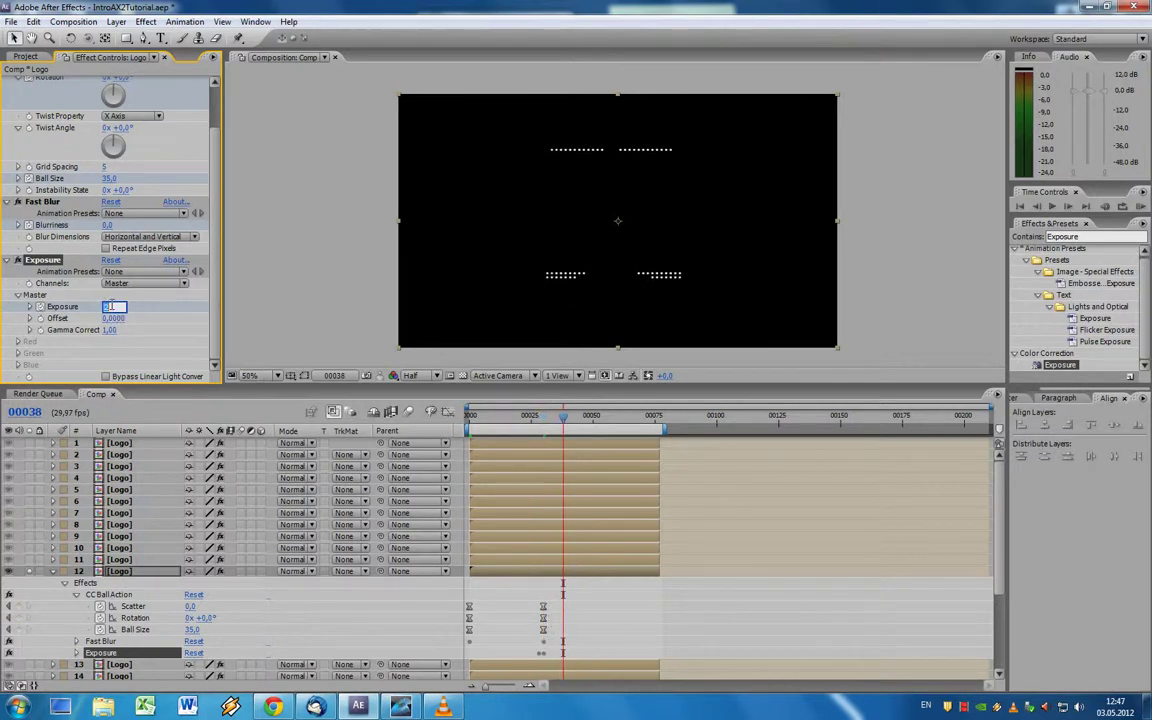
pyautogui.write('0')
pyautogui.press('Return')
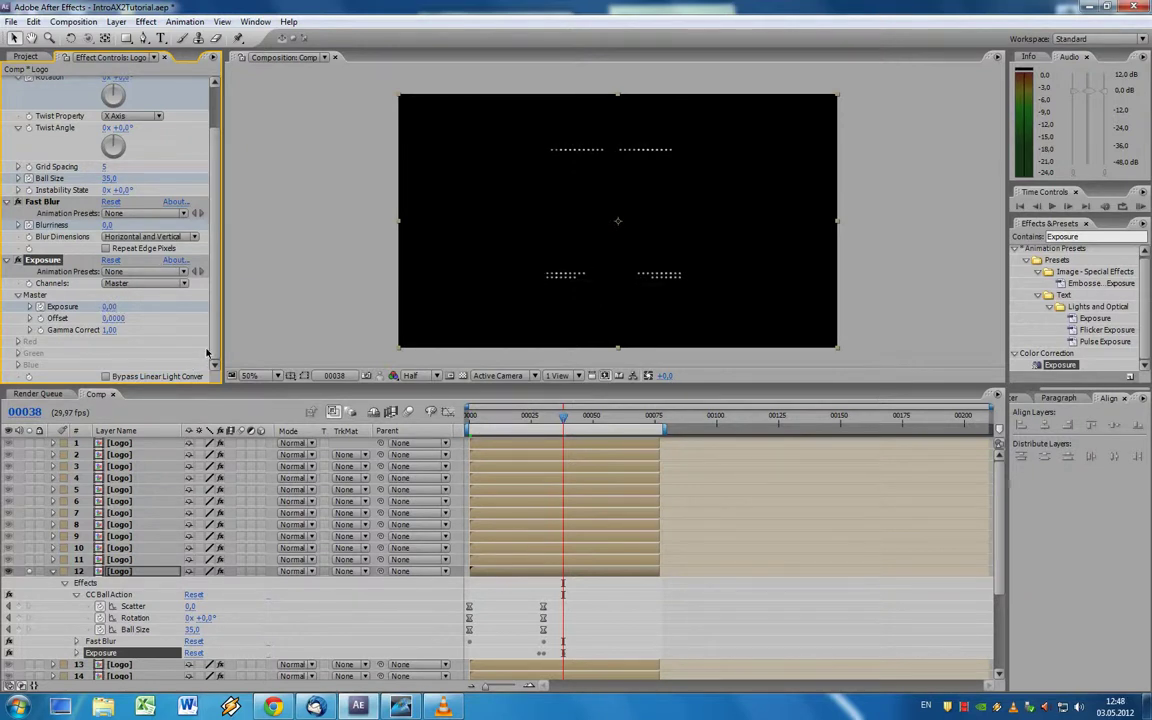
# Step: Copy layer 12's CC Ball Action, Fast Blur and Exposure effects
pyautogui.click(77, 595)
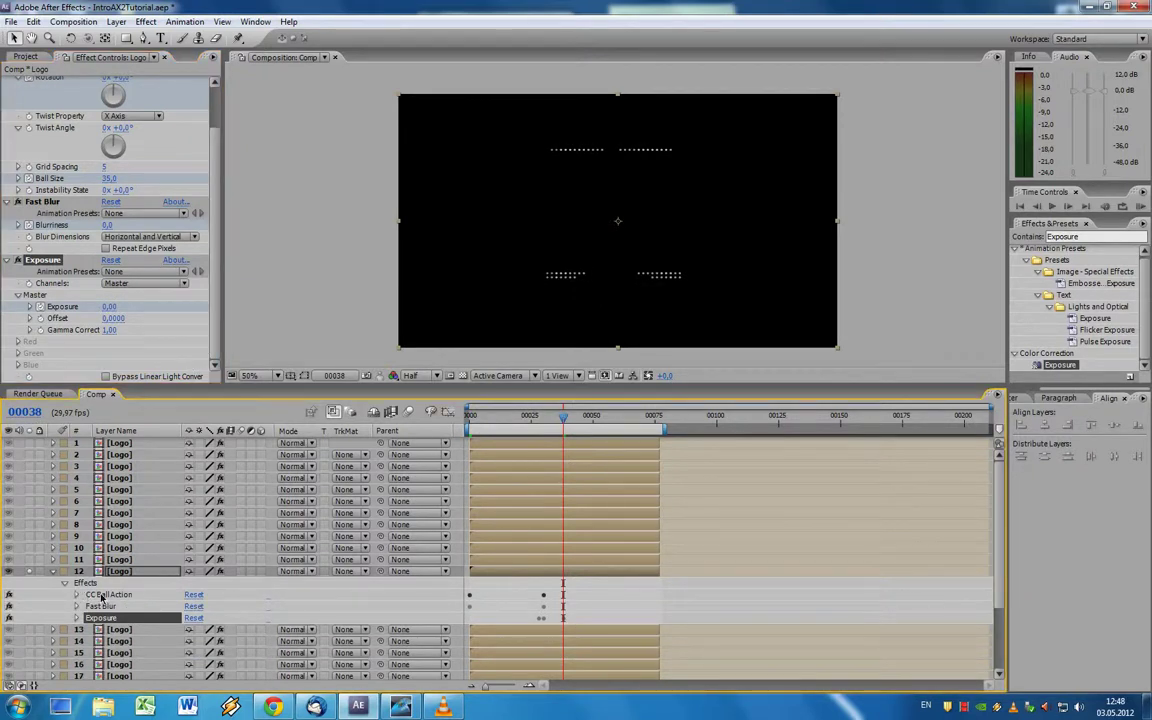
pyautogui.click(100, 595)
pyautogui.keyDown('shift'); pyautogui.click(100, 618); pyautogui.keyUp('shift')
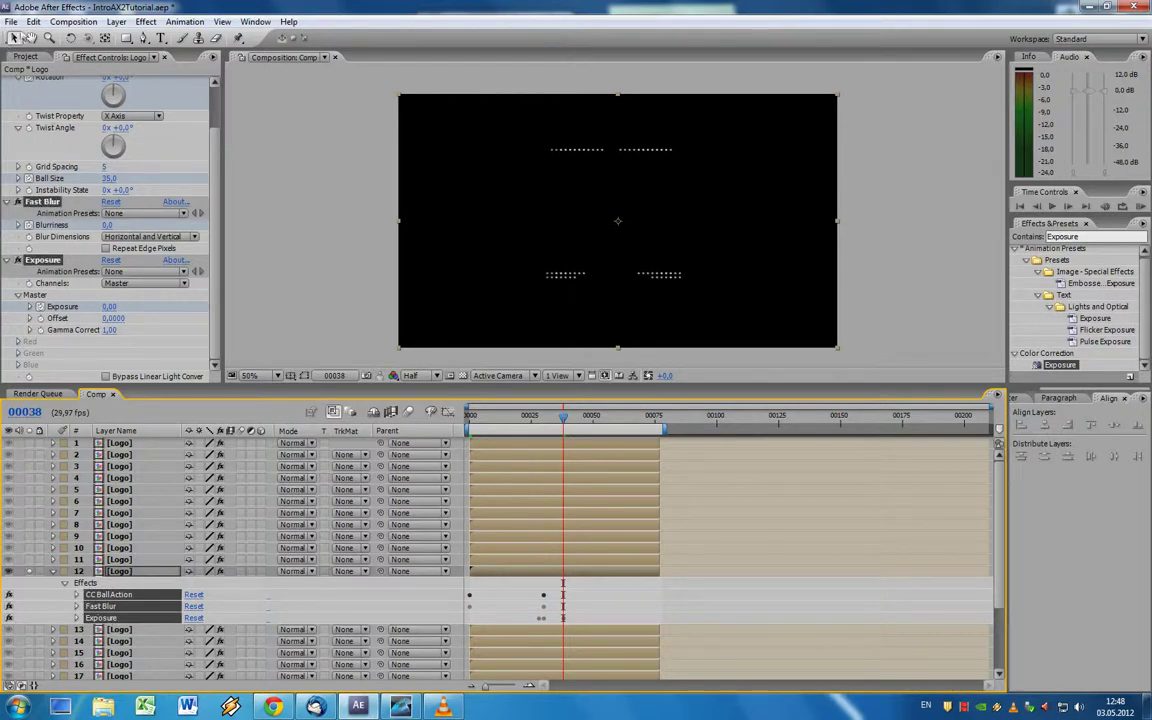
pyautogui.click(33, 21)
pyautogui.click(74, 104)
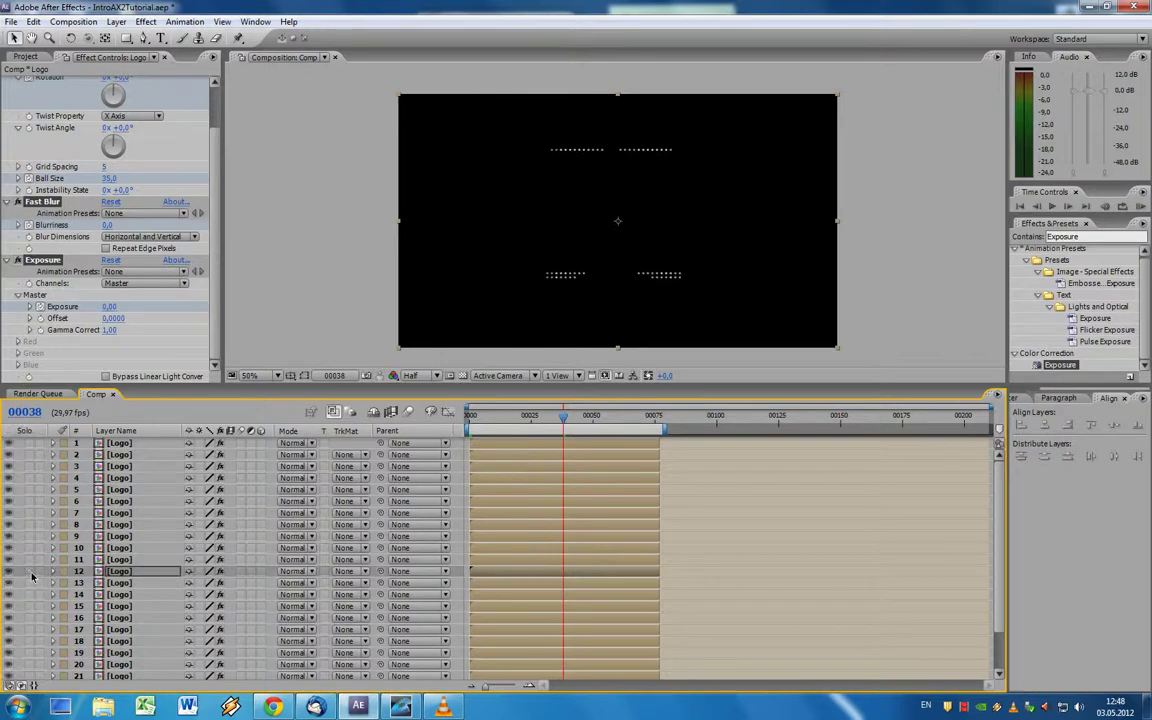
# Step: Unsolo layer 12, select all Logo layers and remove their existing effects
pyautogui.click(29, 571)
pyautogui.scroll(-2, 960, 515)
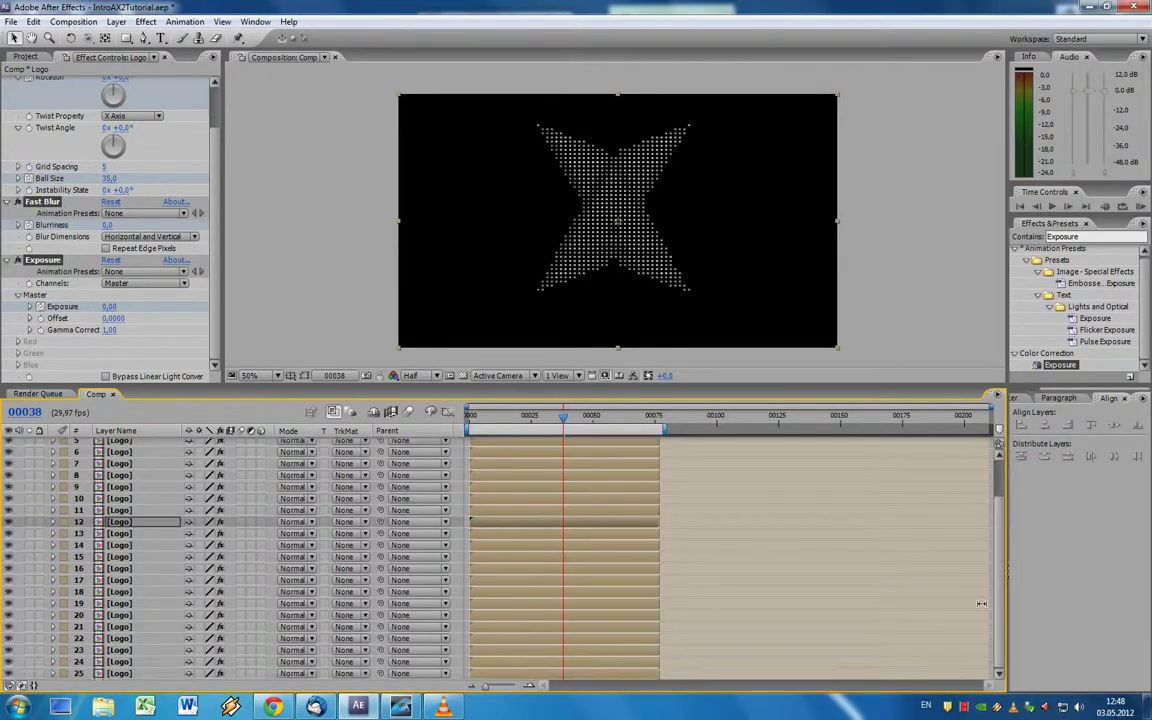
pyautogui.hotkey('ctrl', 'a')
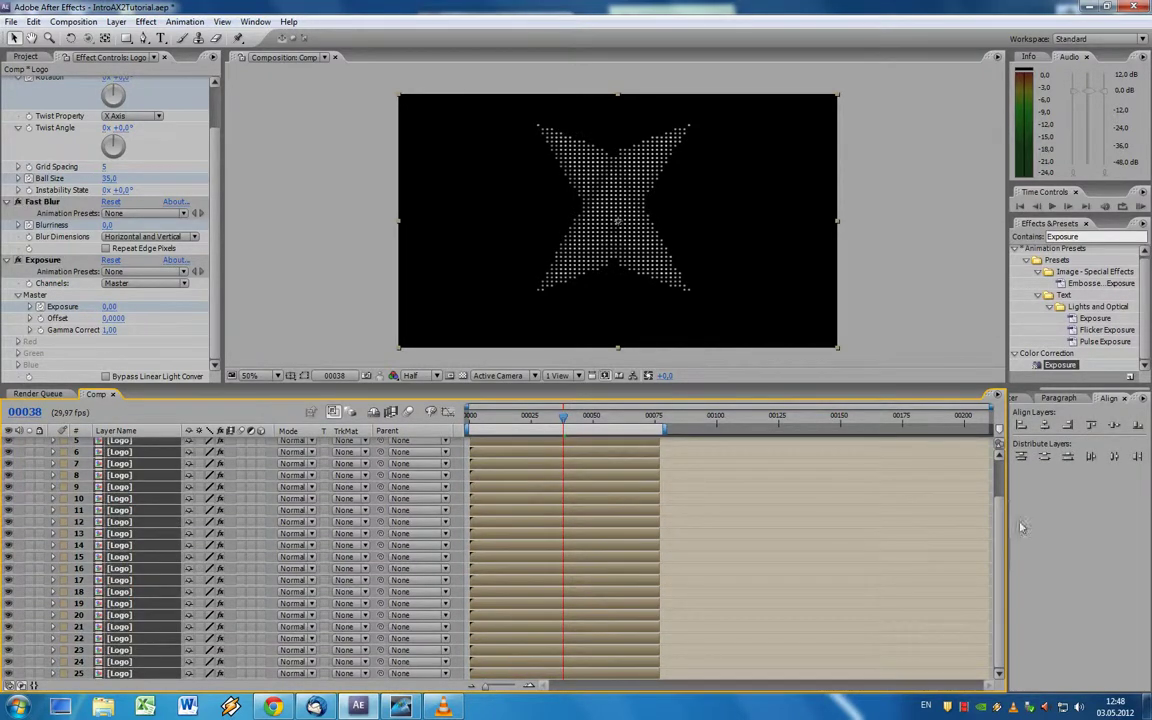
pyautogui.scroll(2, 997, 551)
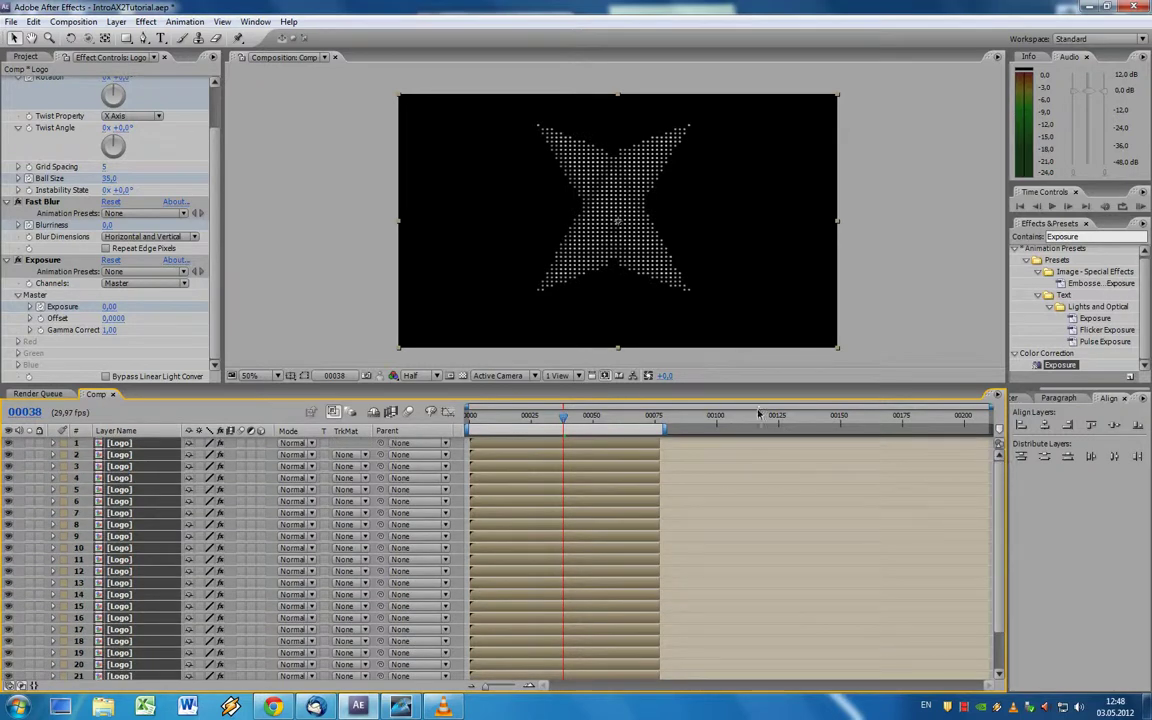
pyautogui.click(145, 21)
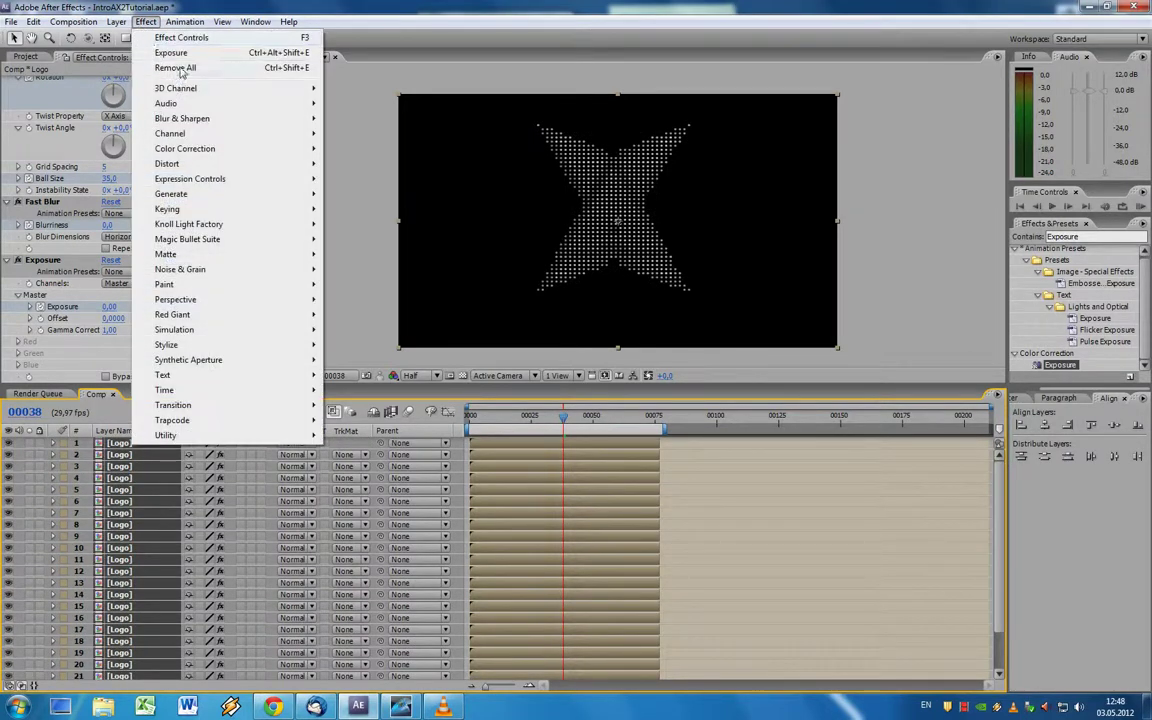
pyautogui.click(178, 68)
pyautogui.click(33, 21)
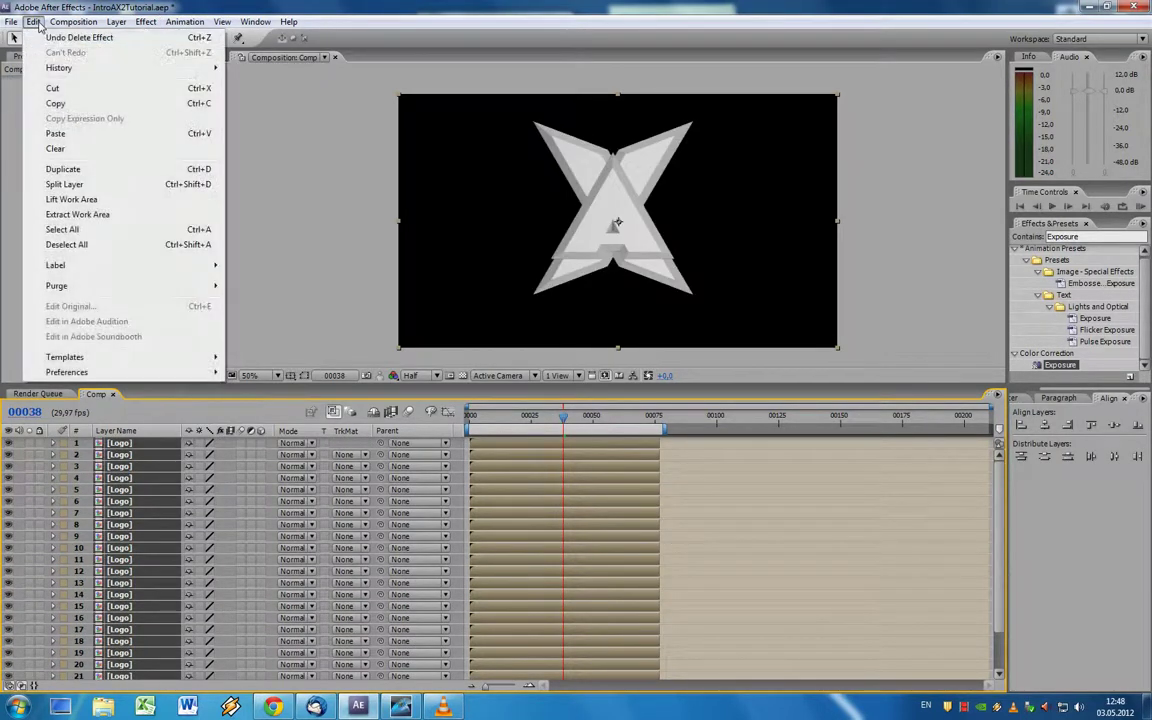
pyautogui.click(70, 130)
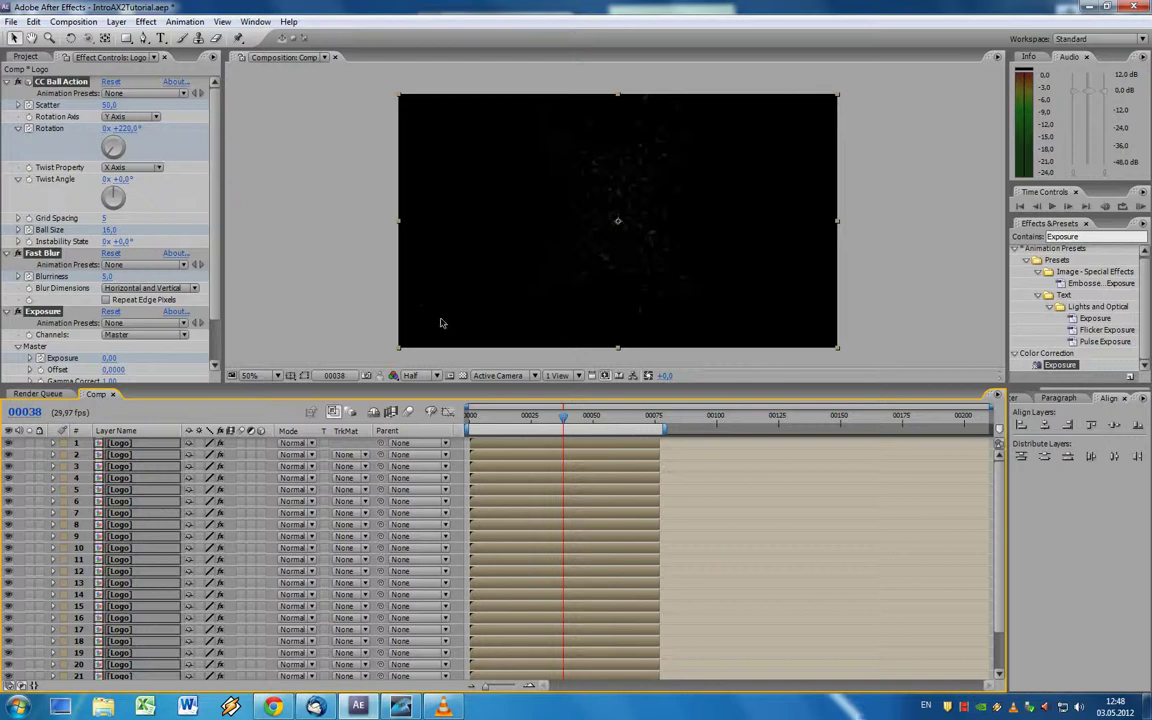
pyautogui.hotkey('ctrl', 'z')
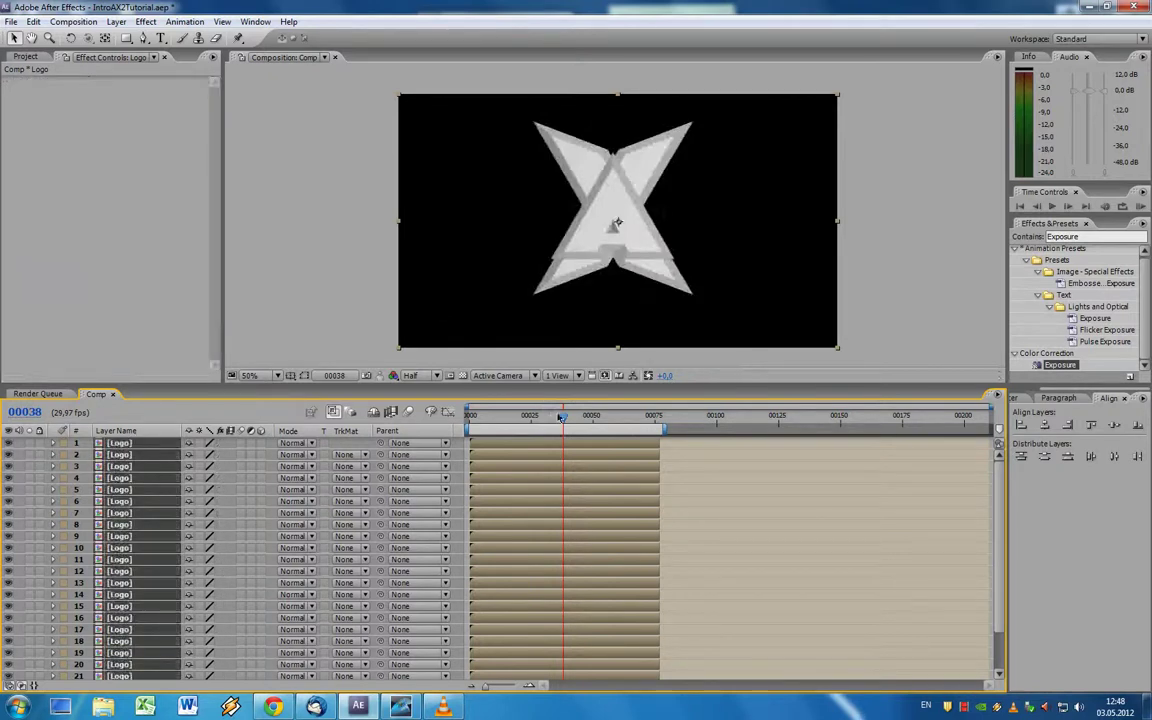
# Step: Paste the copied effects onto all selected layers at frame 0
pyautogui.press('Home')
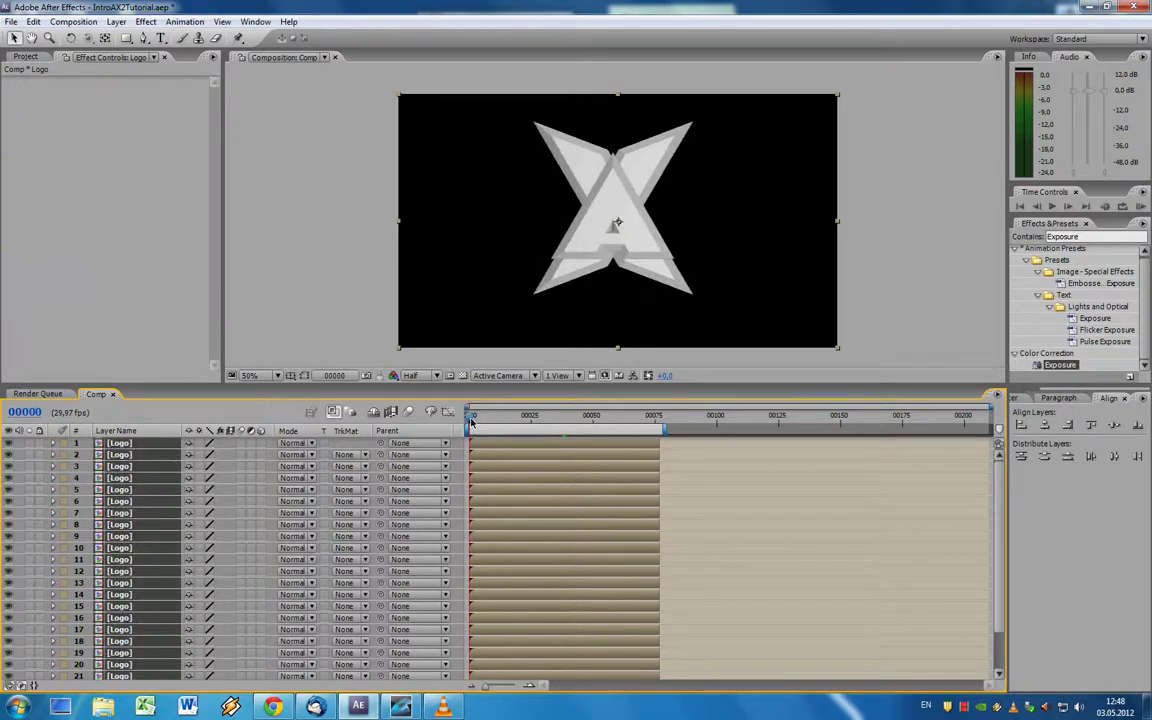
pyautogui.click(33, 21)
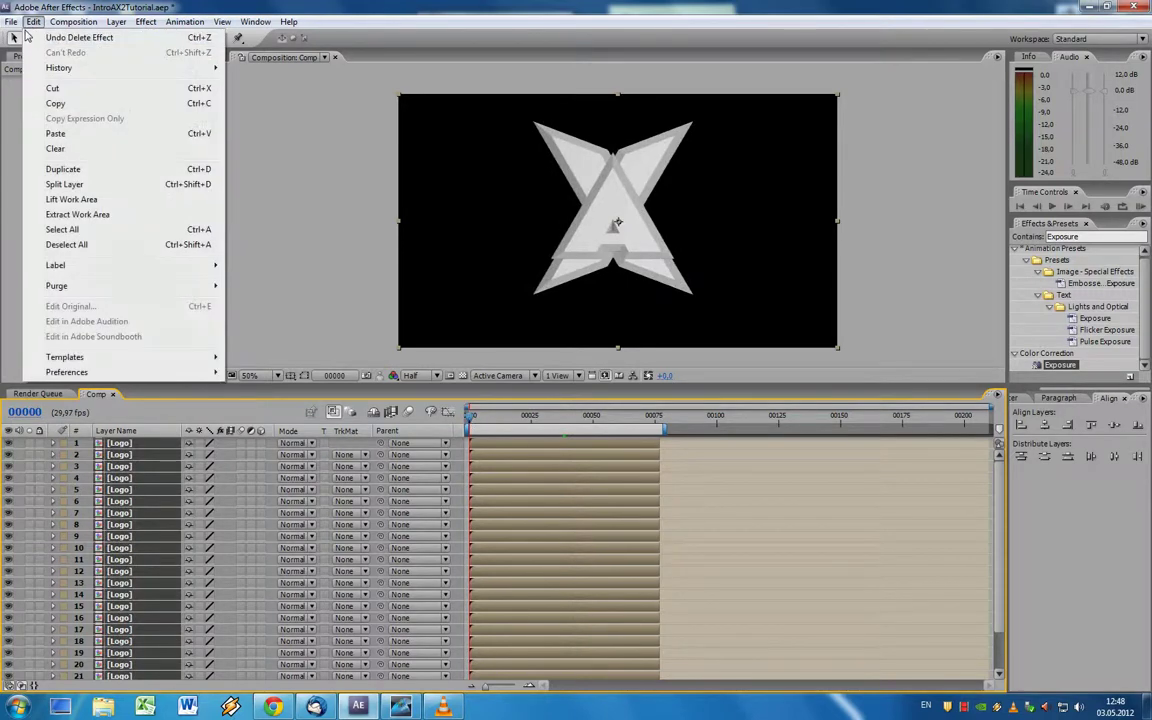
pyautogui.click(76, 134)
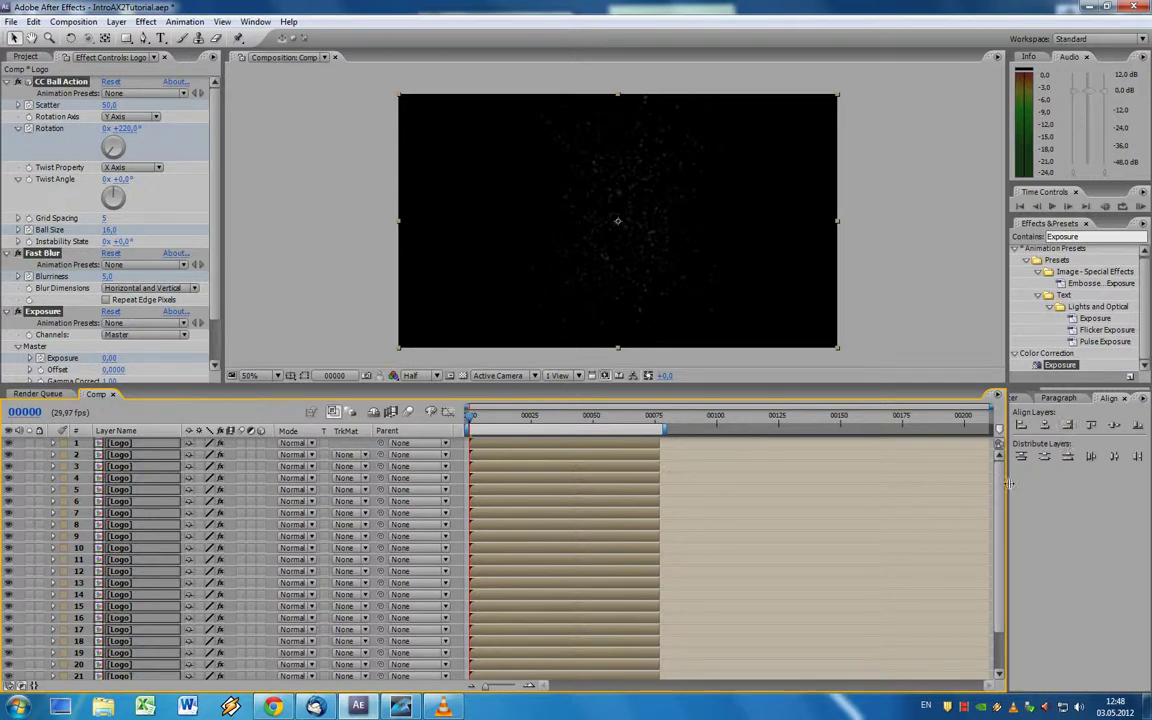
# Step: Select all Logo layers and run the Sequencer script with a frame offset to stagger them
pyautogui.scroll(-2, 898, 580)
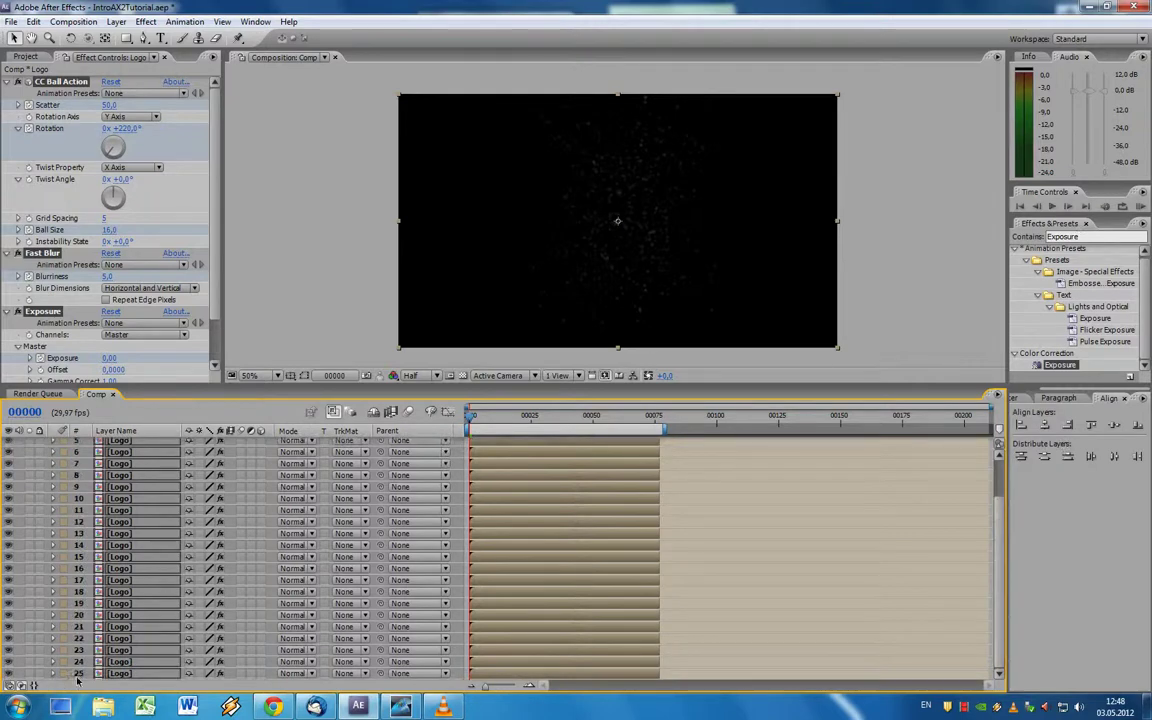
pyautogui.click(77, 675)
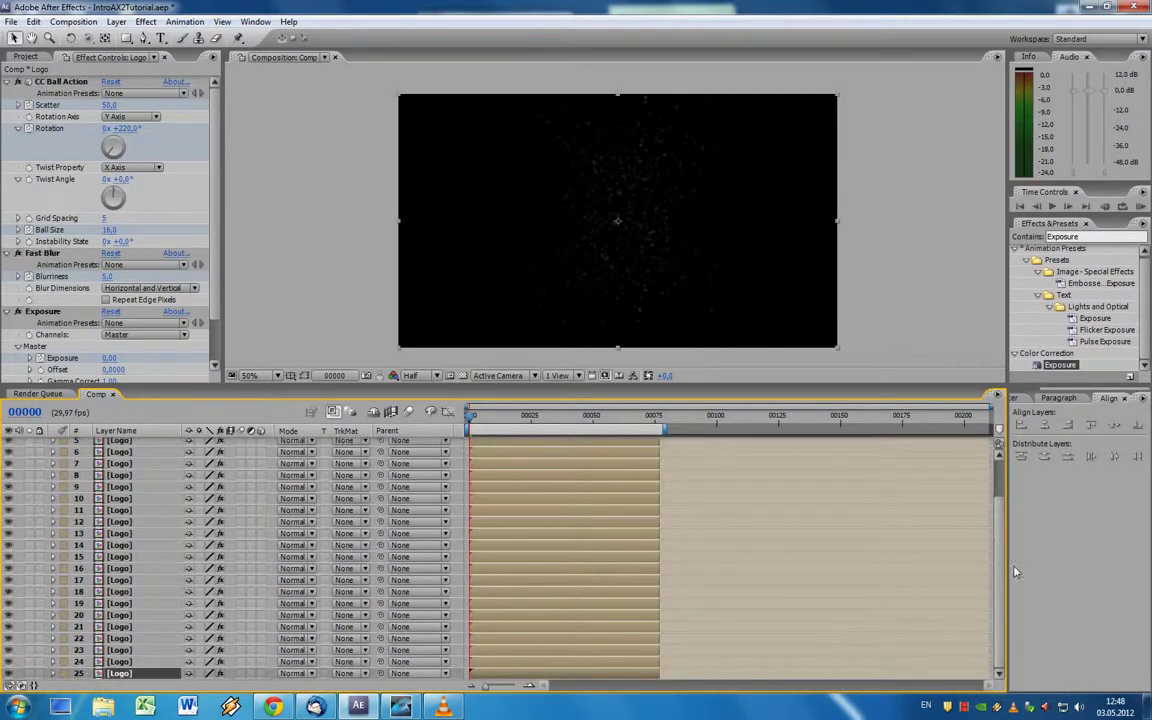
pyautogui.scroll(2, 408, 478)
pyautogui.keyDown('shift'); pyautogui.click(118, 443); pyautogui.keyUp('shift')
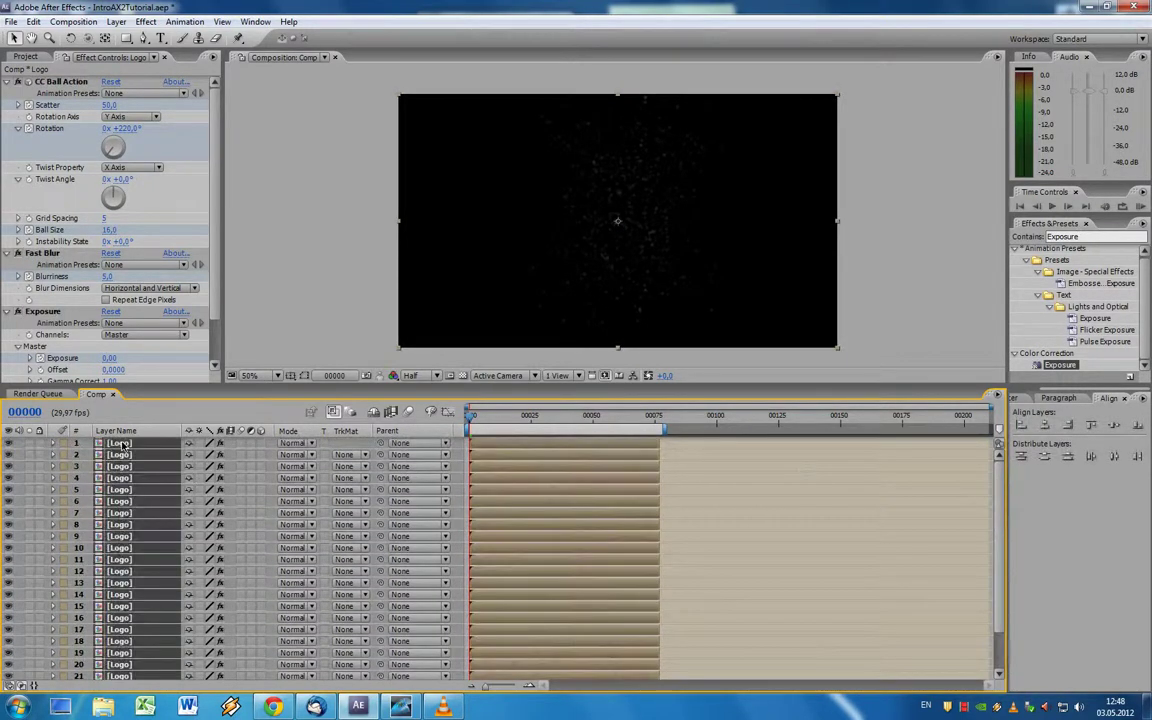
pyautogui.click(10, 21)
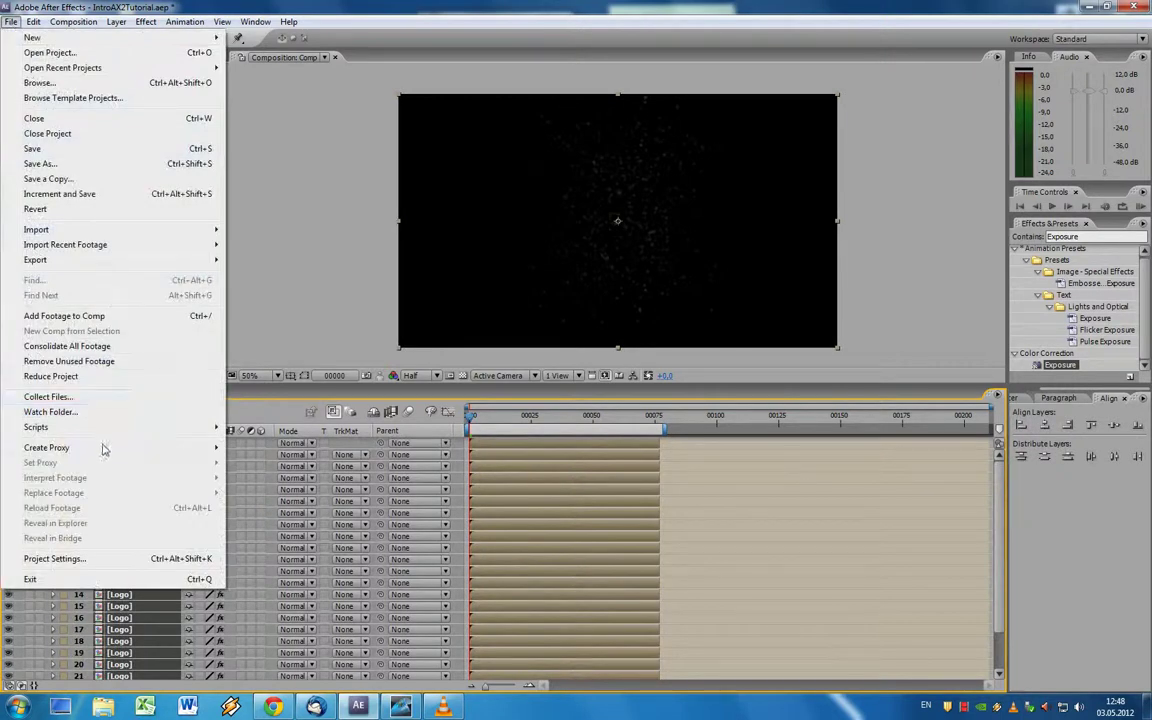
pyautogui.moveTo(105, 432)
pyautogui.click(240, 427)
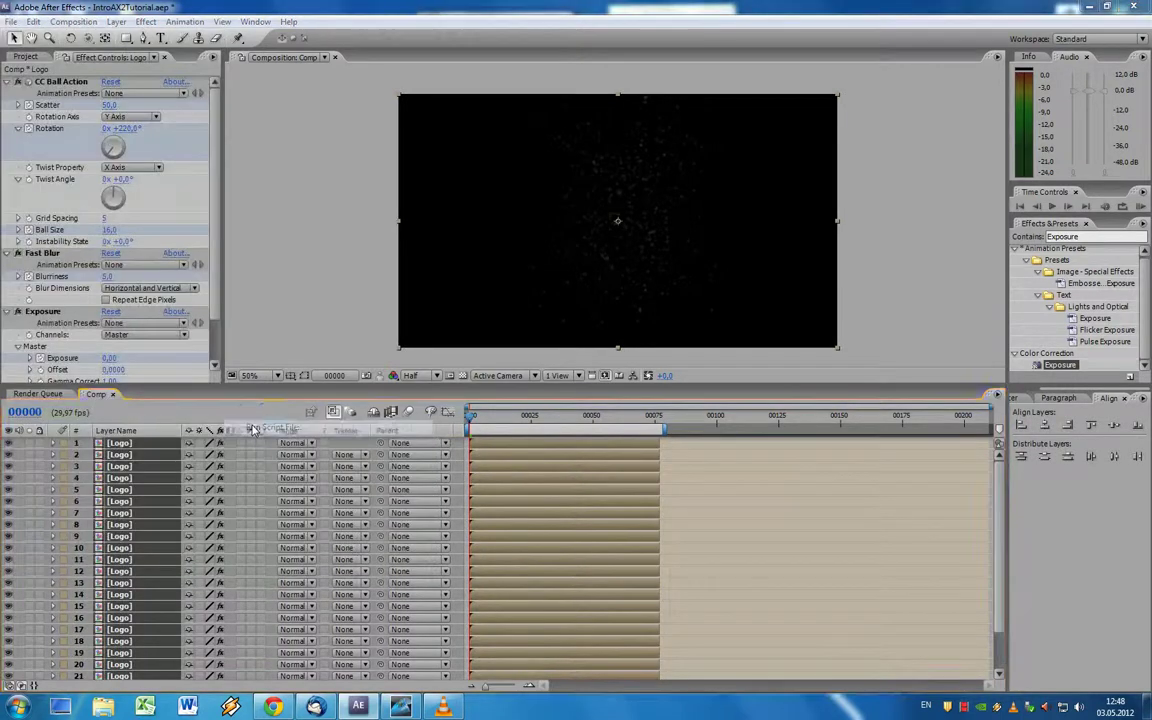
pyautogui.click(110, 98)
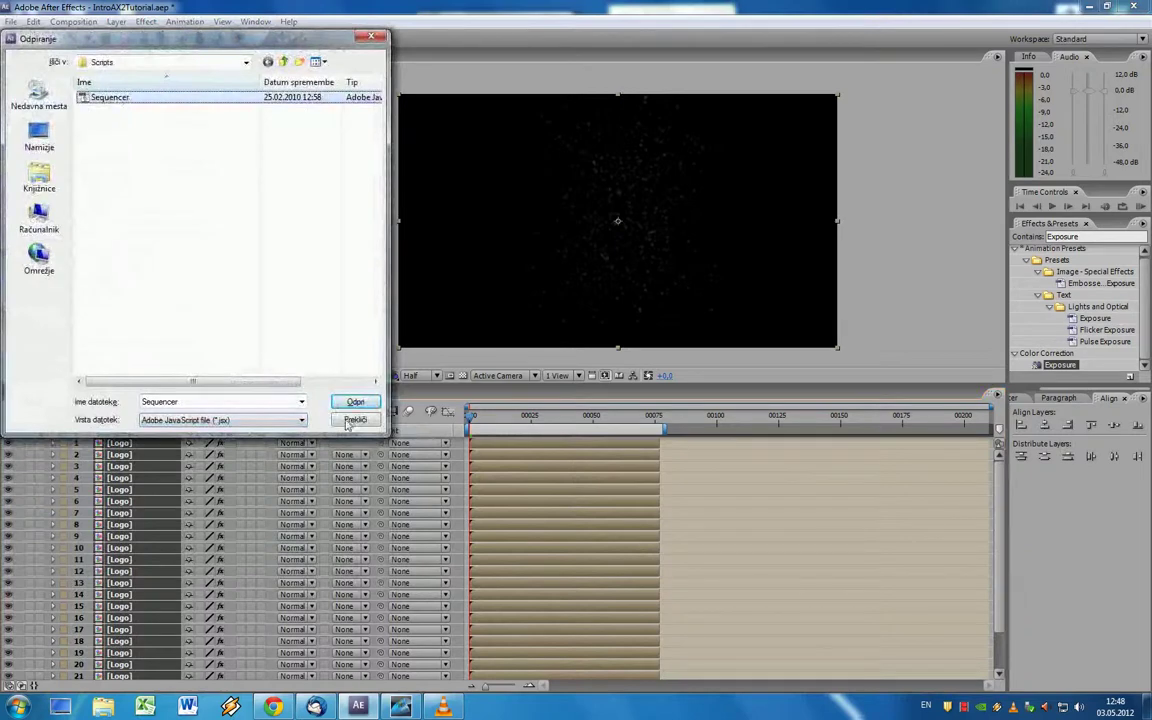
pyautogui.click(355, 403)
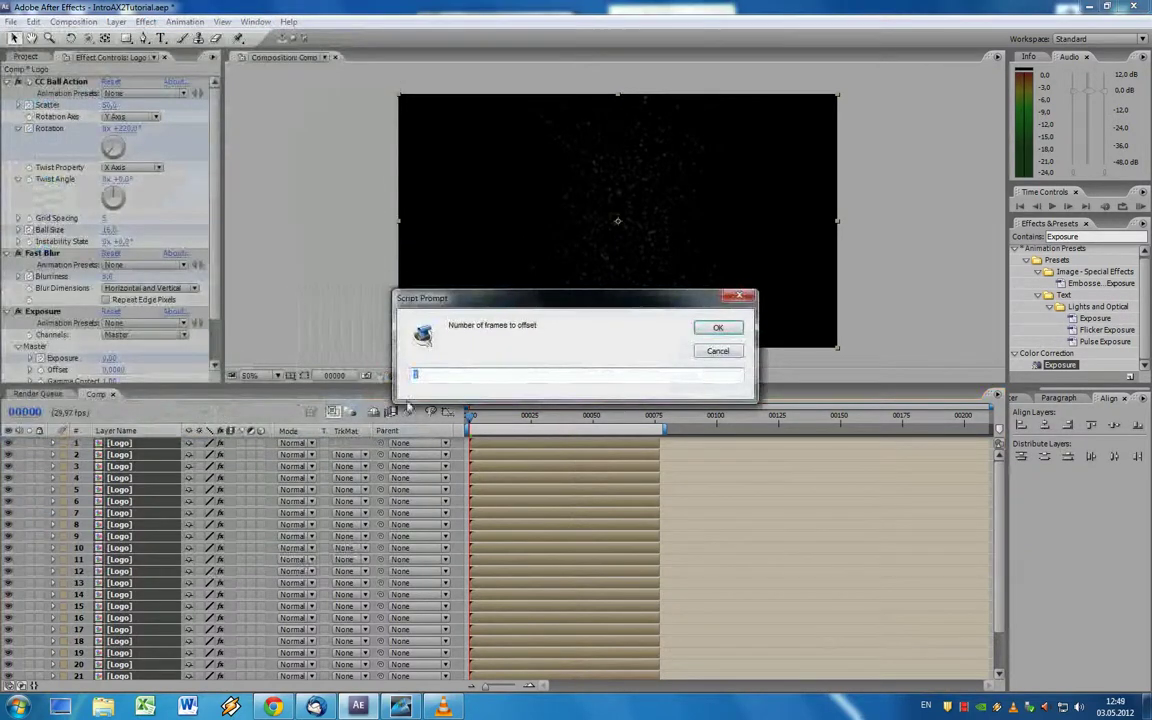
pyautogui.click(717, 328)
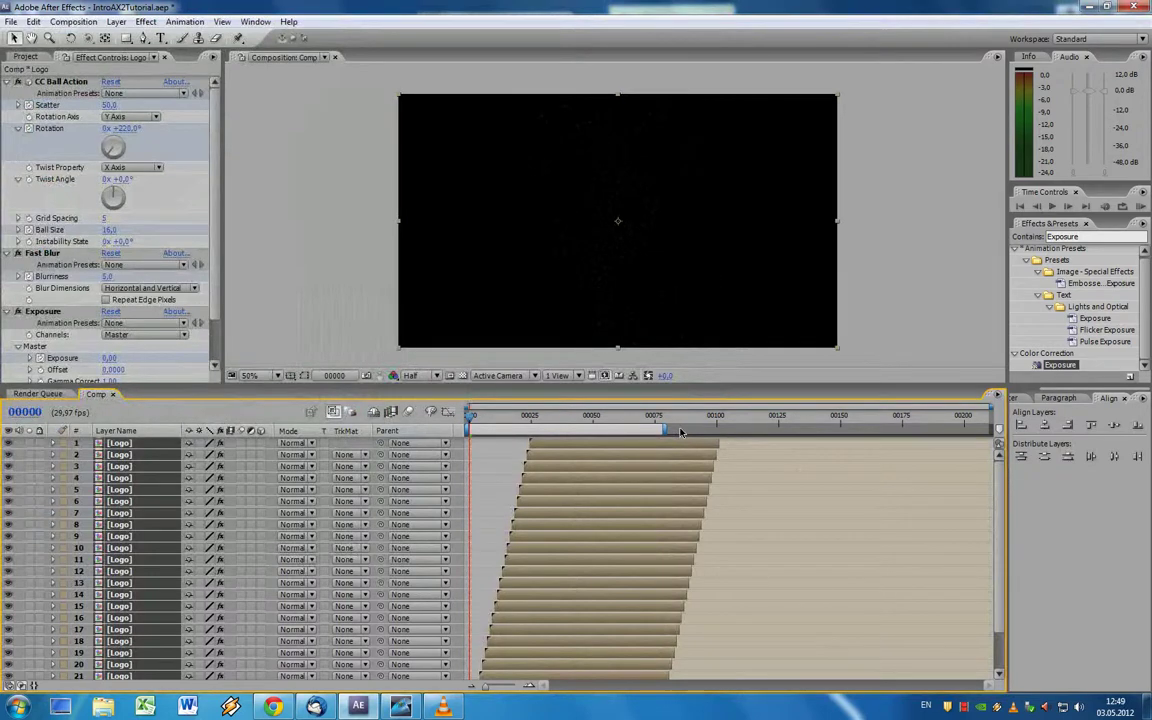
# Step: Extend the work area to about frame 125 and scrub around frame 102 to preview
pyautogui.moveTo(663, 428); pyautogui.dragTo(773, 428)
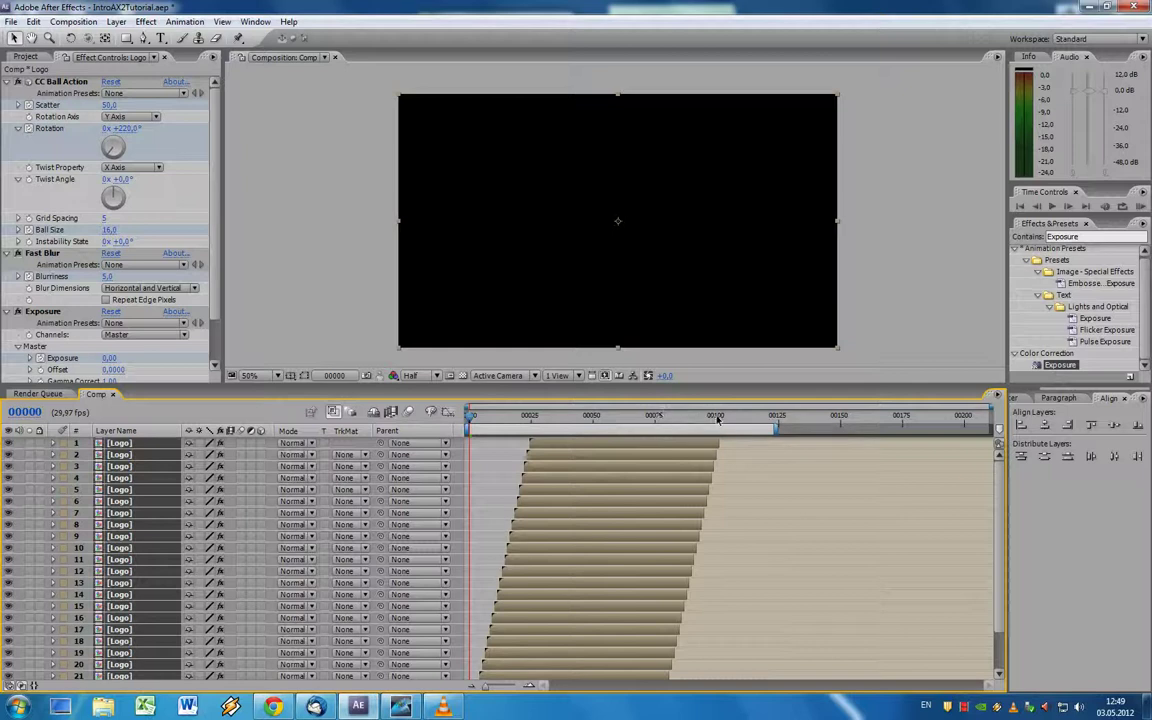
pyautogui.click(717, 420)
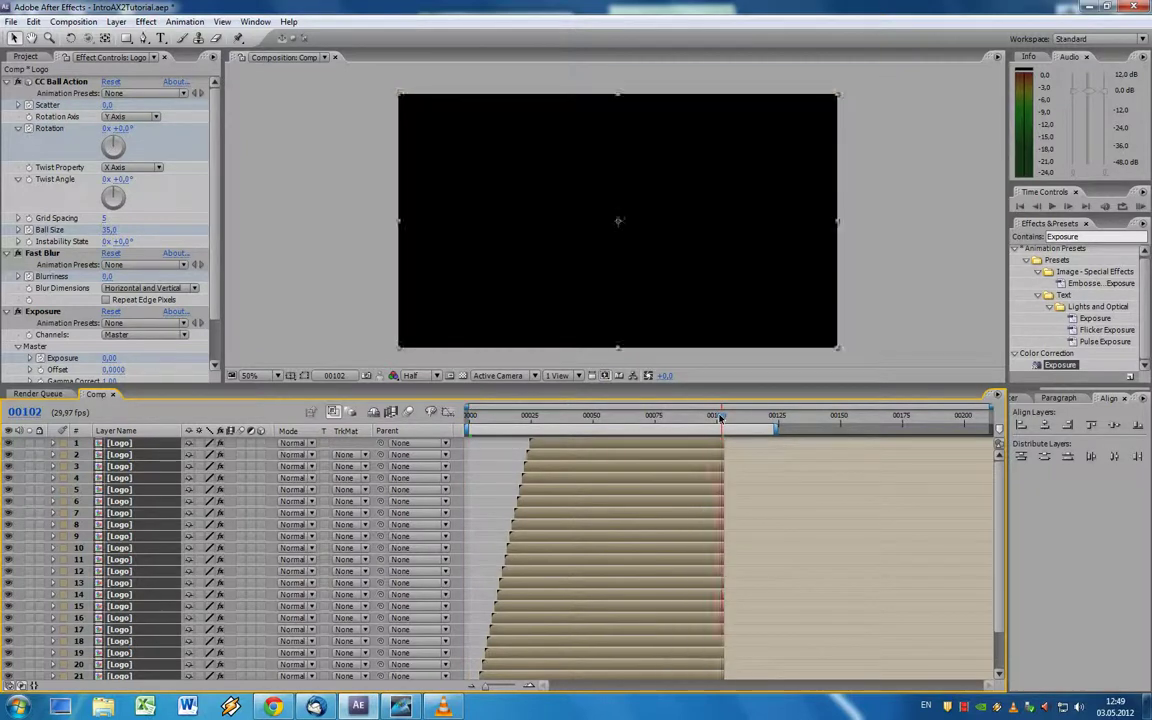
pyautogui.moveTo(659, 416)
pyautogui.mouseDown()
pyautogui.moveTo(601, 416)
pyautogui.moveTo(663, 420)
pyautogui.mouseUp()
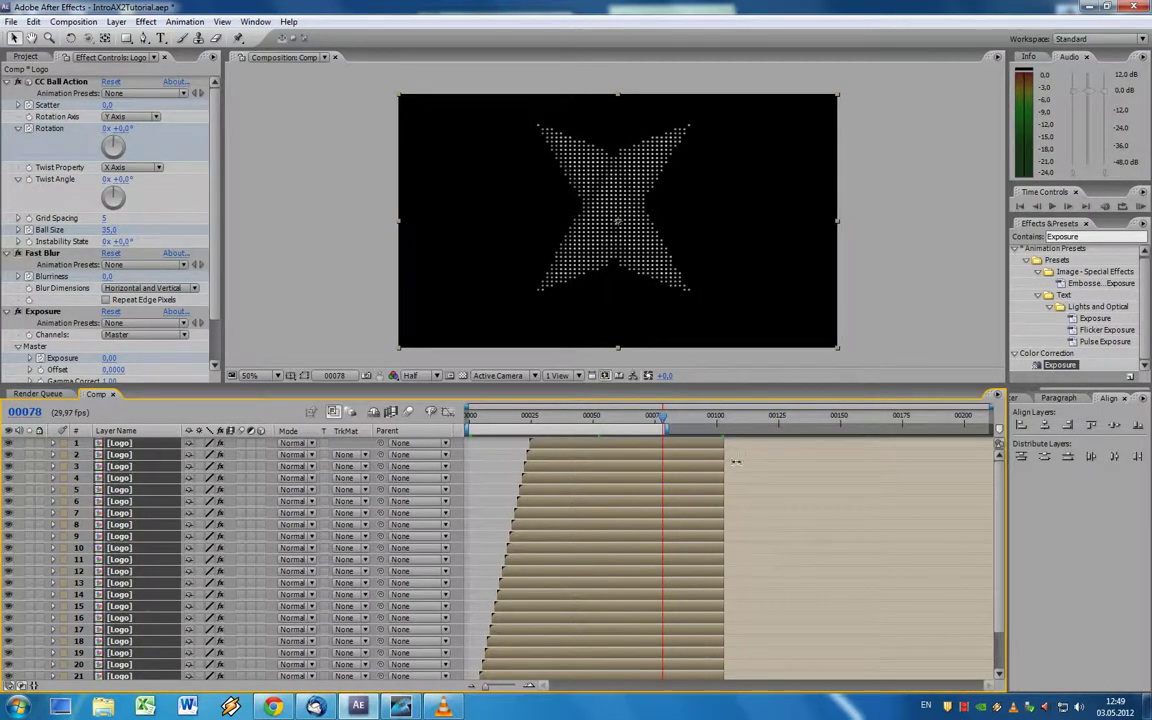
# Step: Minimize Debut Video Capture, open the Logo composition from the Project panel, and select A2.png
pyautogui.click(409, 712)
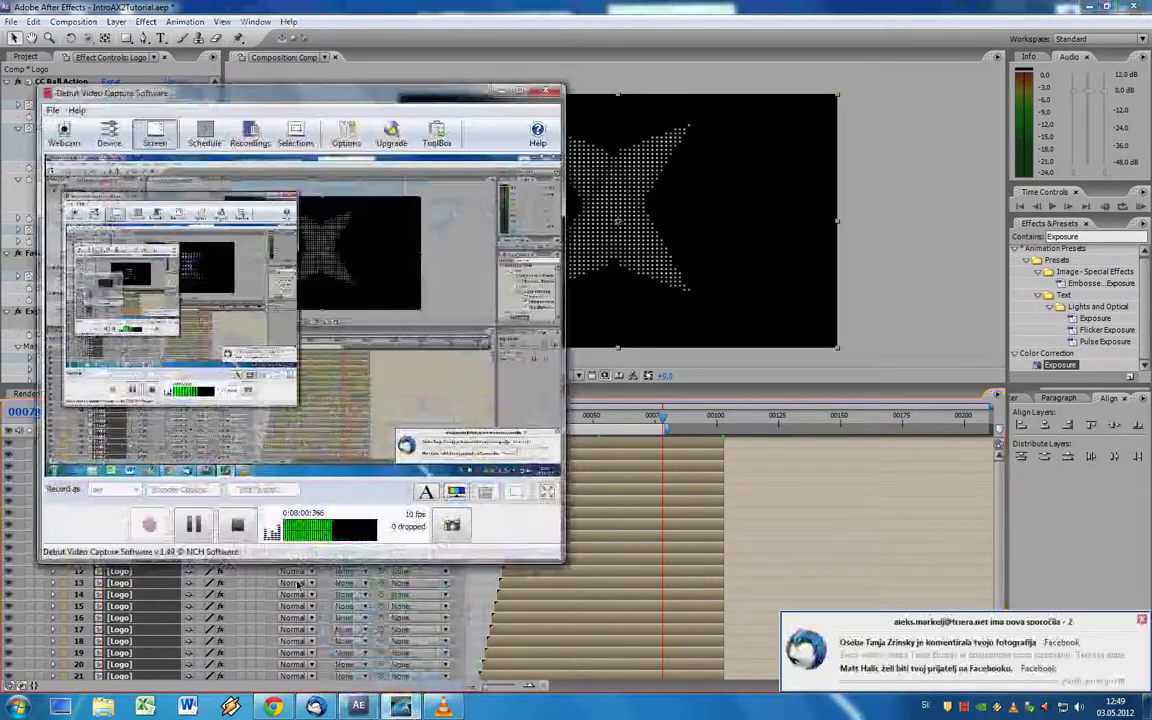
pyautogui.click(498, 92)
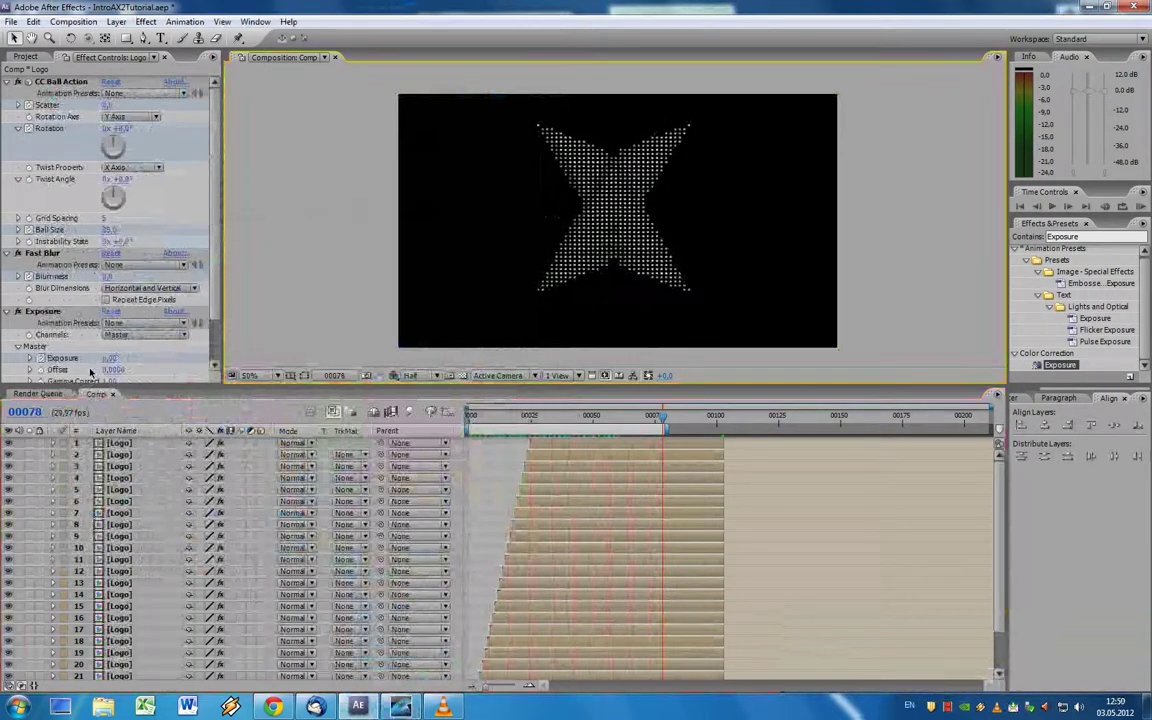
pyautogui.click(25, 57)
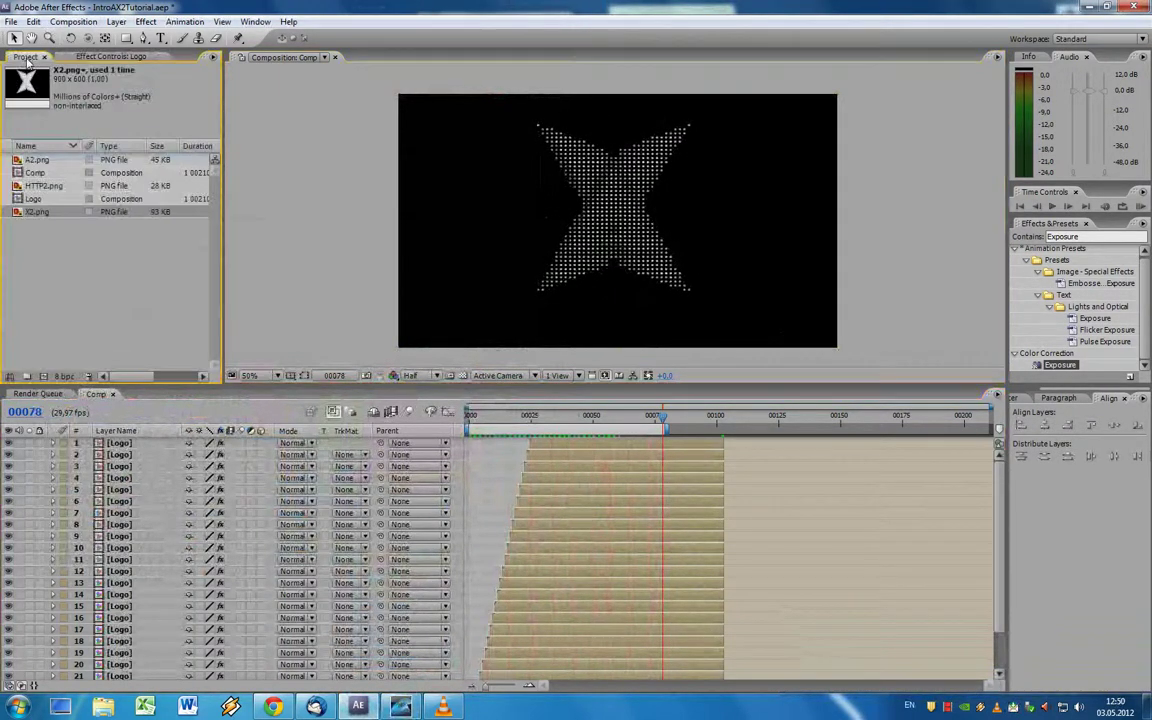
pyautogui.doubleClick(18, 199)
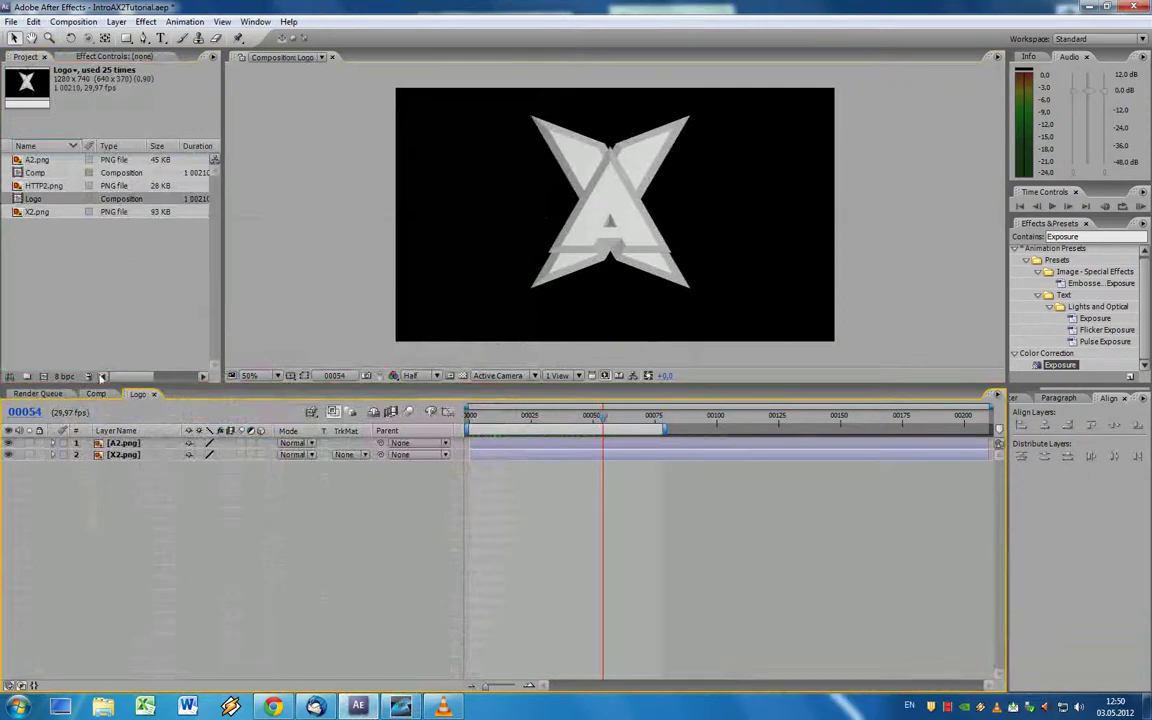
pyautogui.click(157, 445)
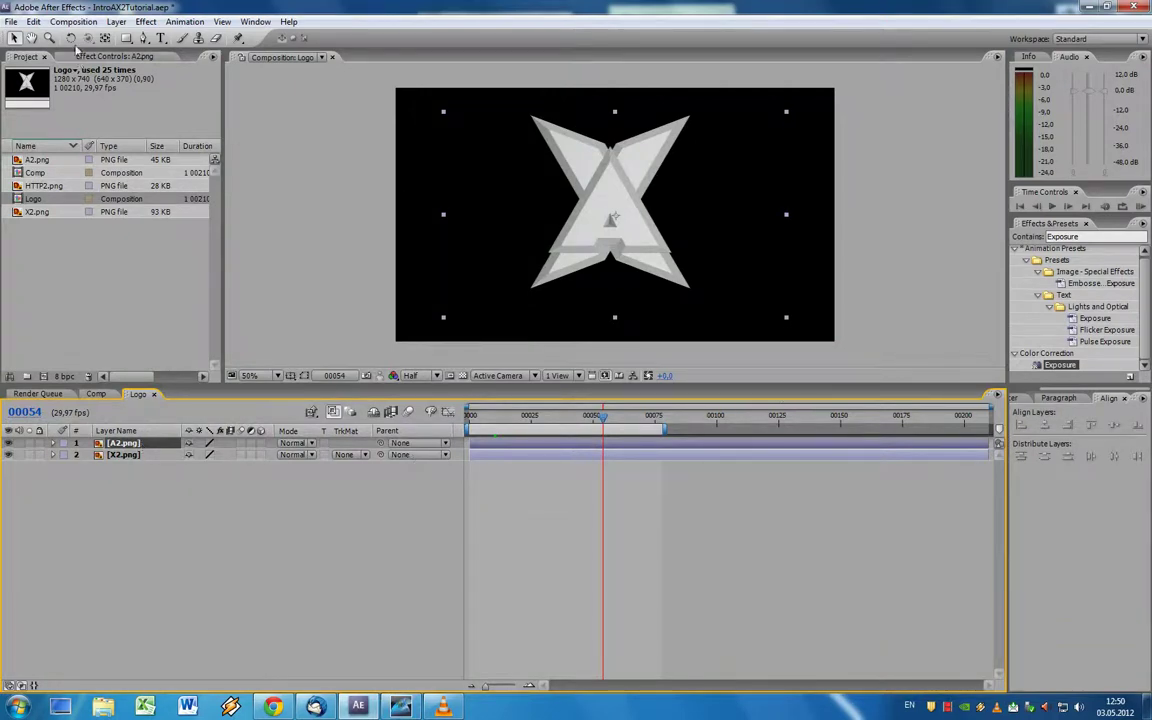
# Step: Add Black Solid 1 and matte it with a duplicate of A2.png as its alpha matte
pyautogui.click(116, 22)
pyautogui.moveTo(134, 38)
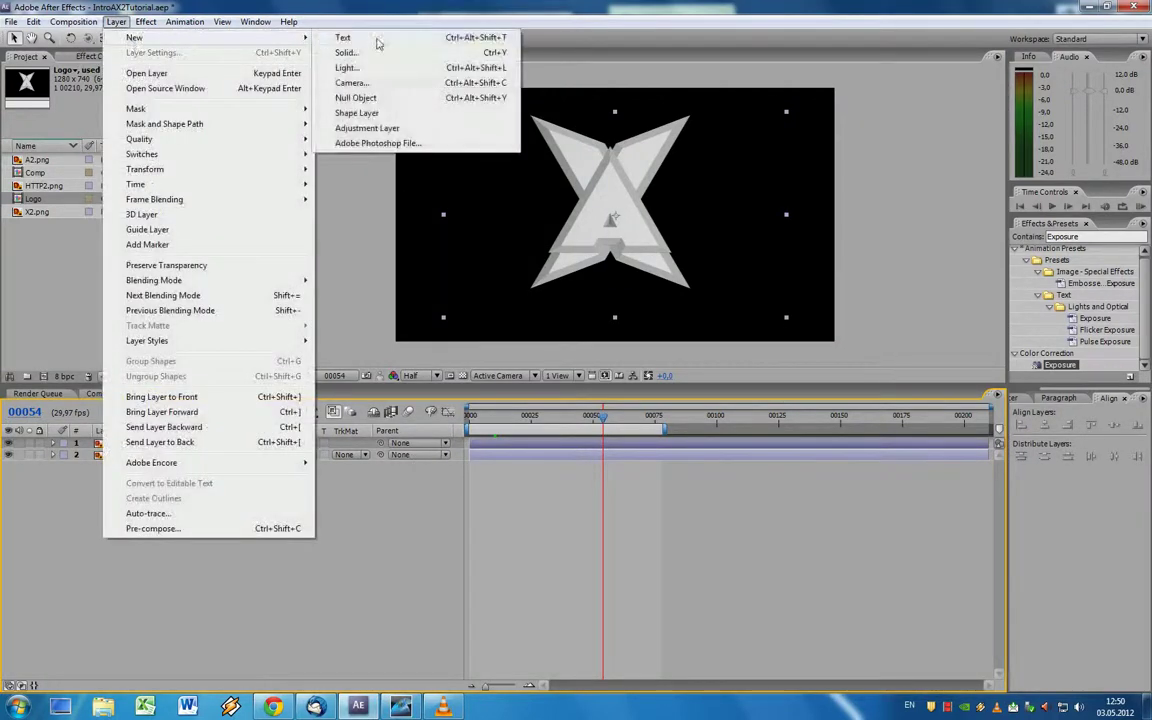
pyautogui.click(350, 54)
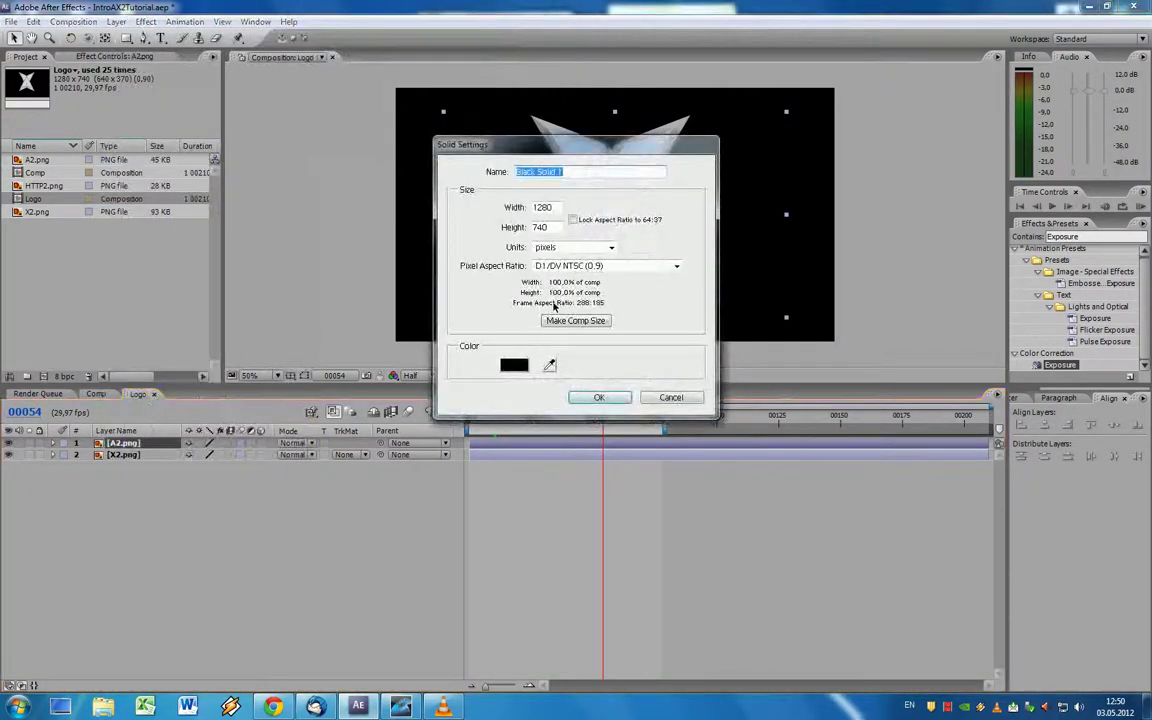
pyautogui.click(600, 398)
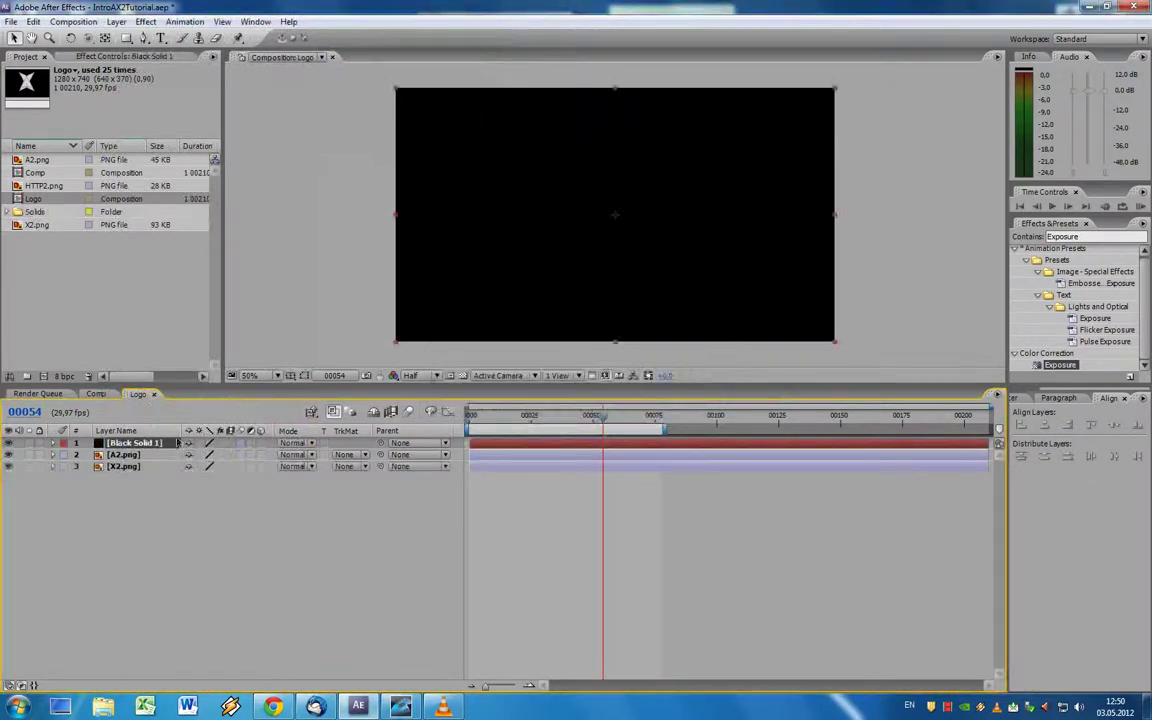
pyautogui.click(121, 455)
pyautogui.hotkey('ctrl', 'd')
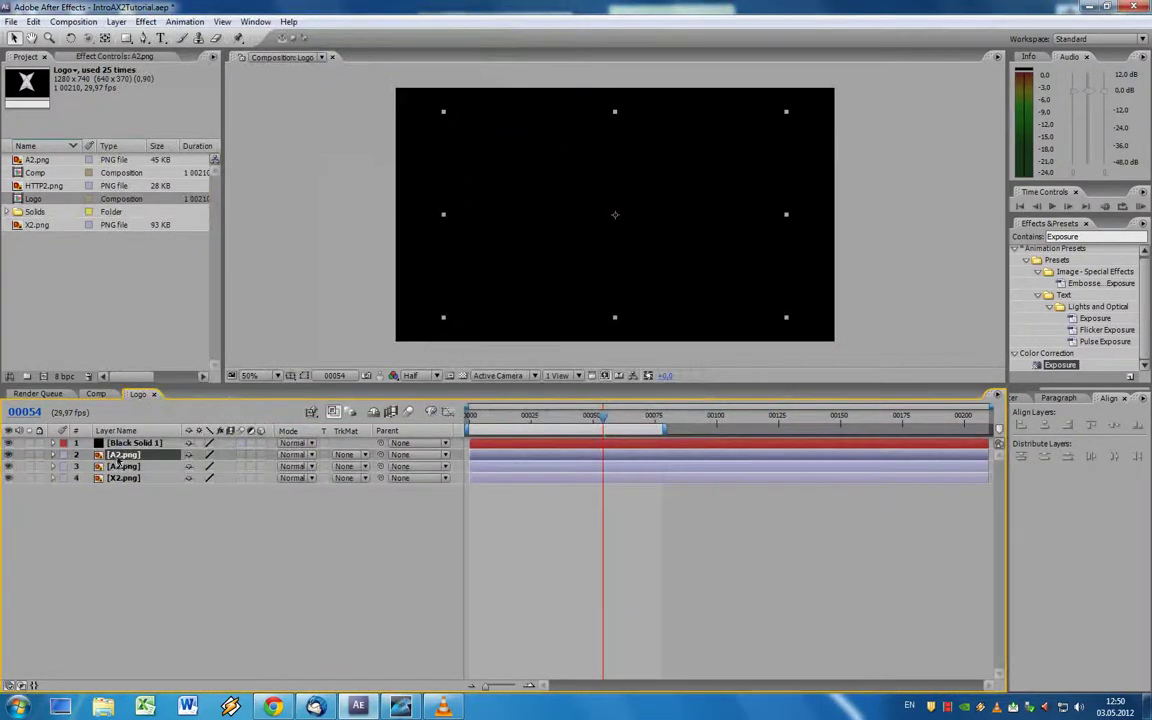
pyautogui.moveTo(121, 455); pyautogui.dragTo(122, 443)
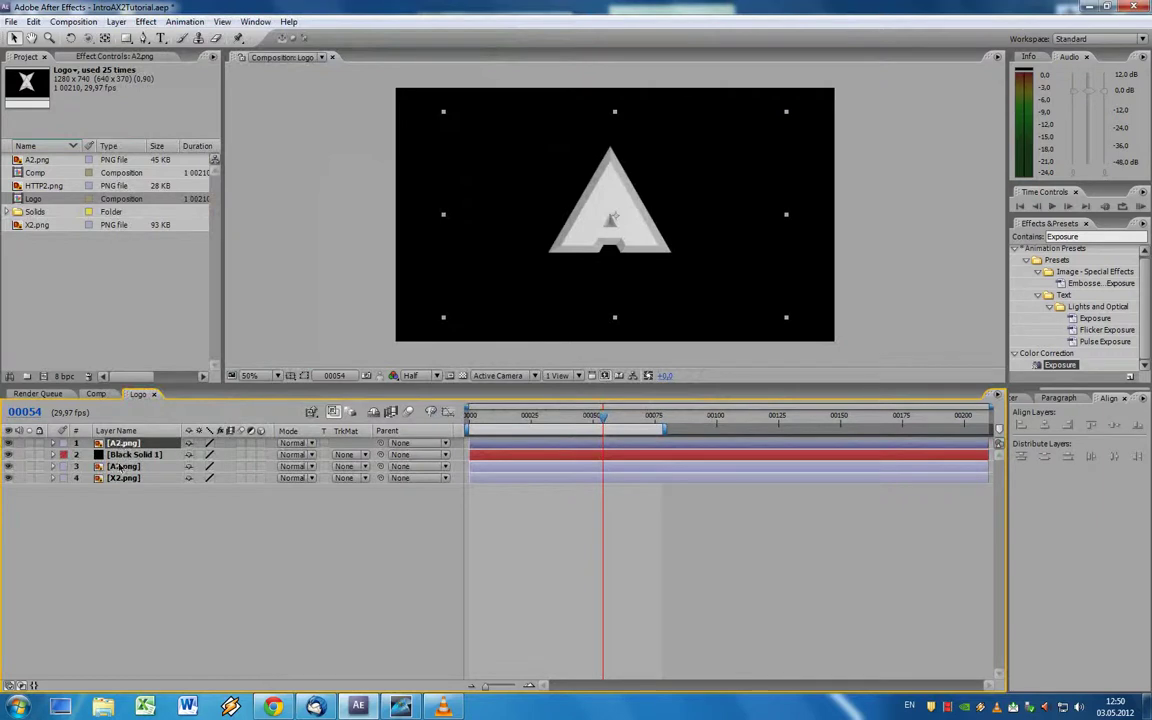
pyautogui.click(366, 455)
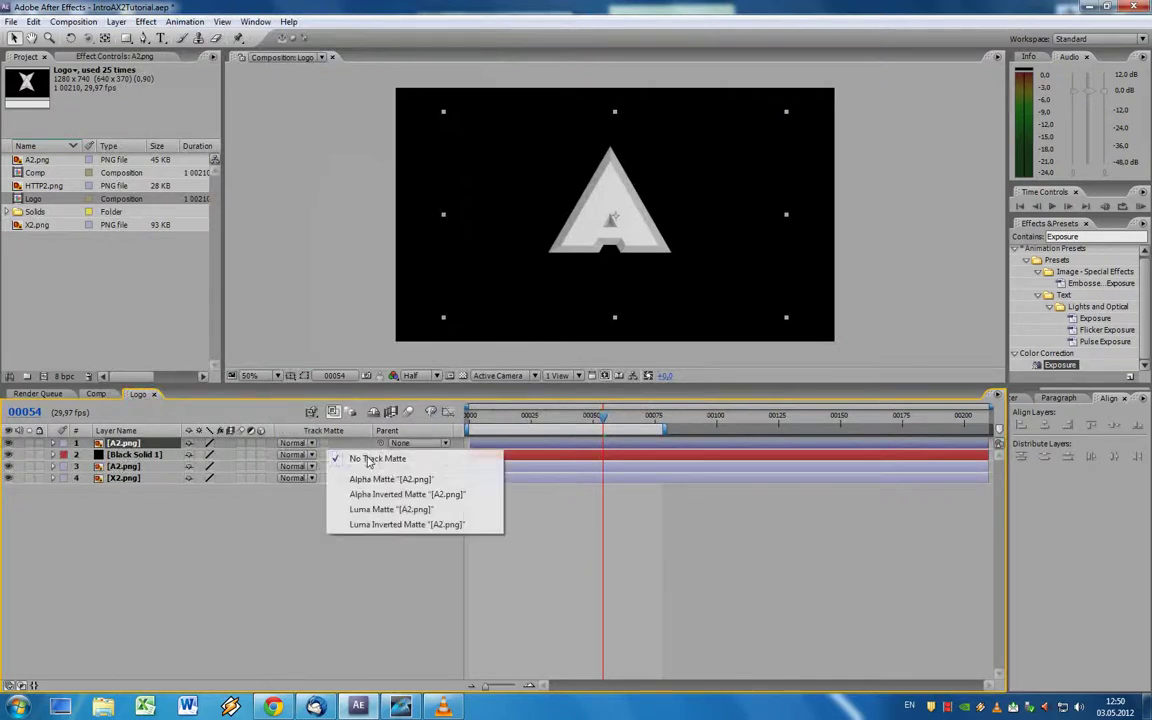
pyautogui.click(380, 474)
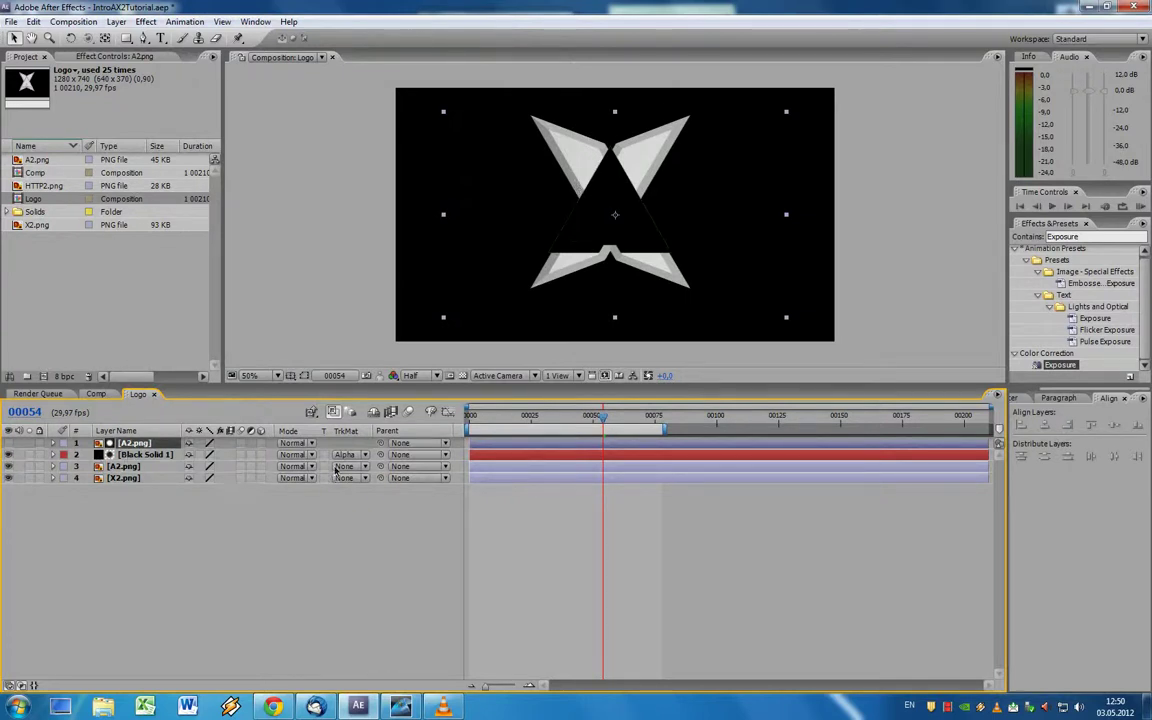
# Step: Apply a Fill effect to Black Solid 1 with a bright green colour
pyautogui.click(140, 455)
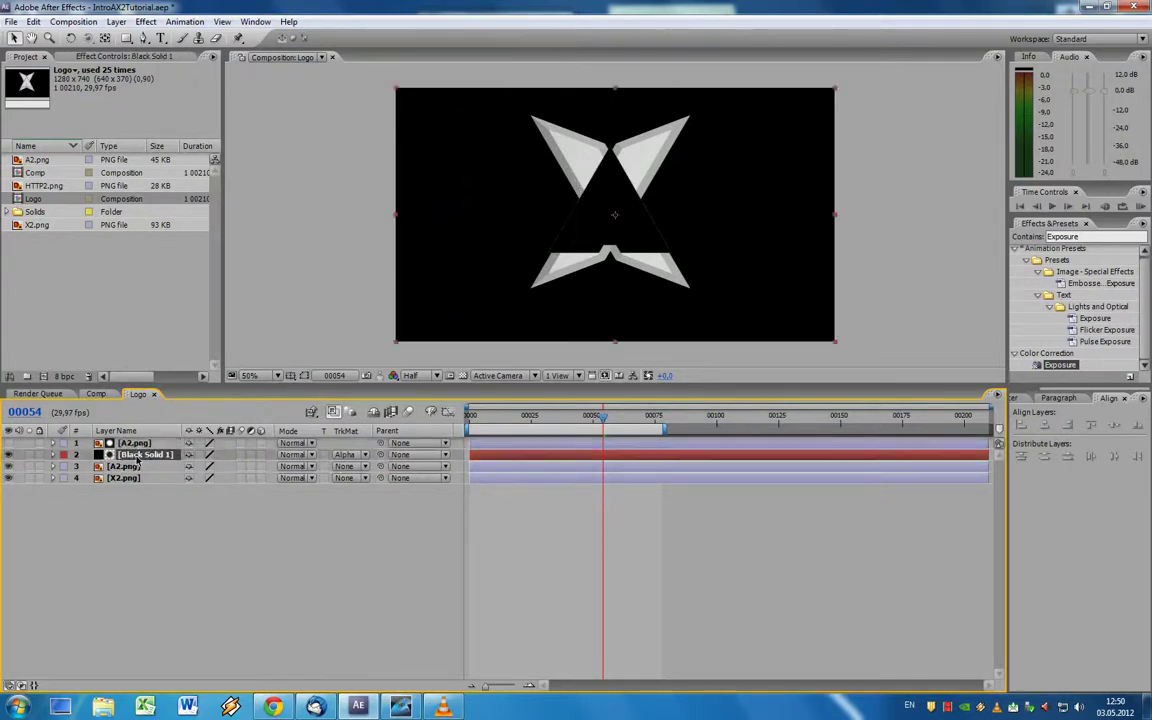
pyautogui.click(138, 57)
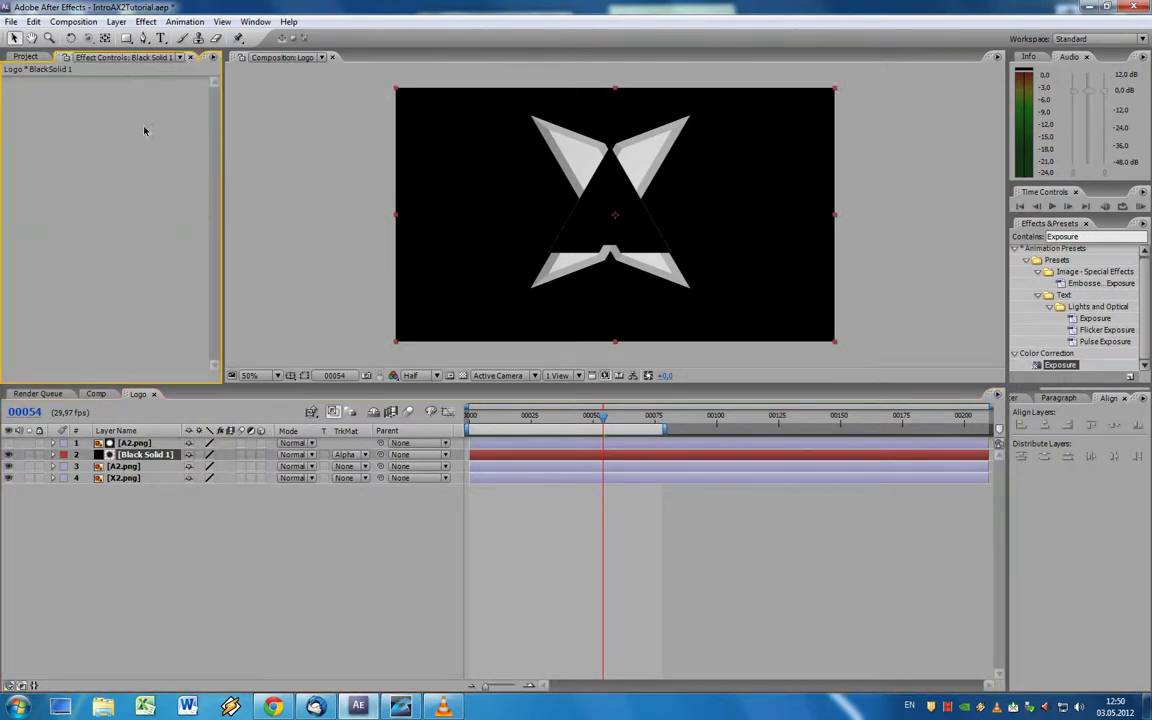
pyautogui.click(145, 23)
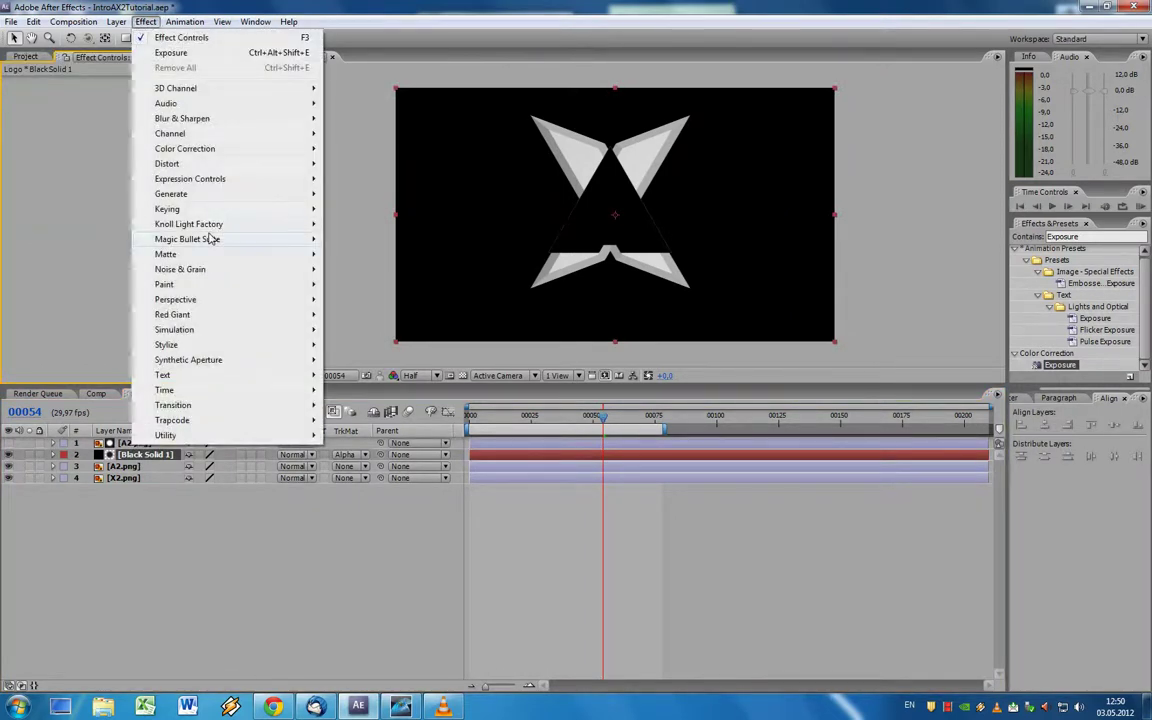
pyautogui.moveTo(192, 196)
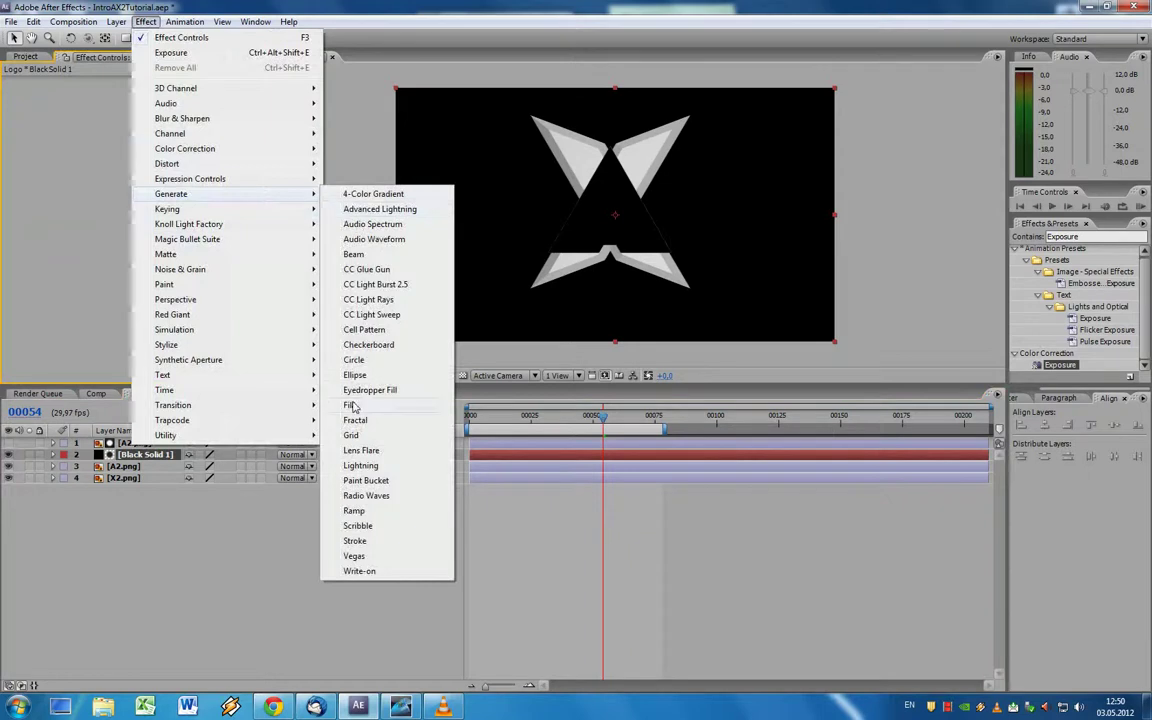
pyautogui.click(345, 363)
pyautogui.click(108, 129)
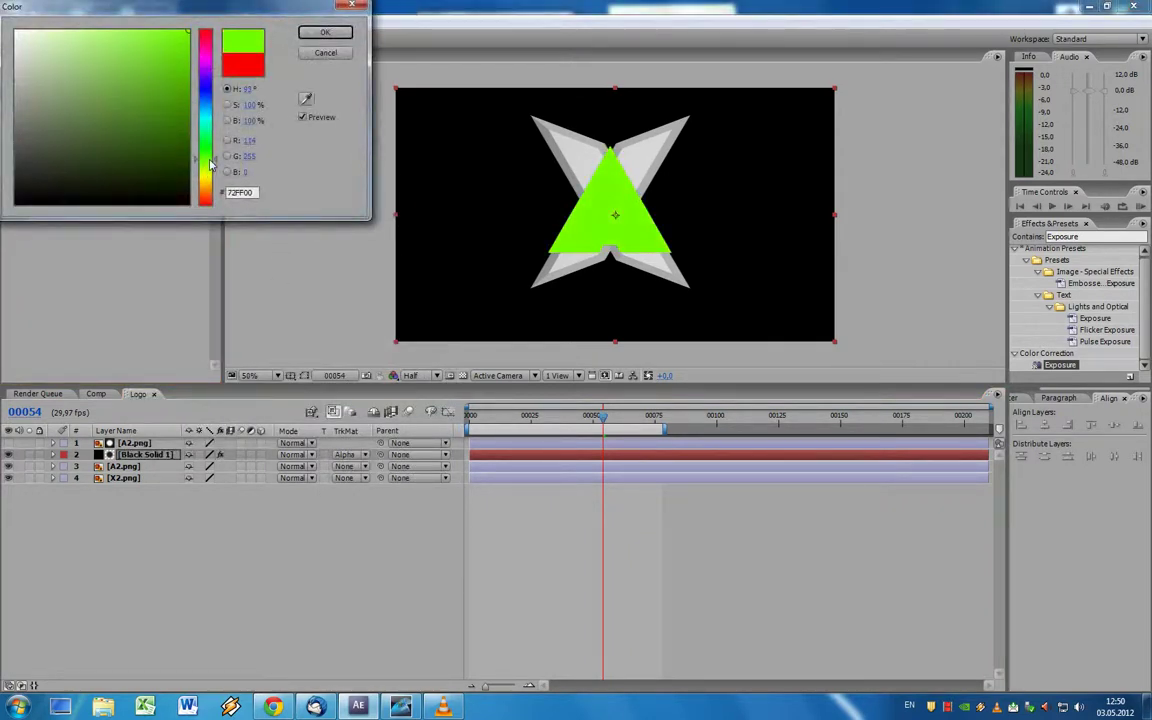
pyautogui.moveTo(210, 172); pyautogui.dragTo(210, 164)
pyautogui.click(324, 32)
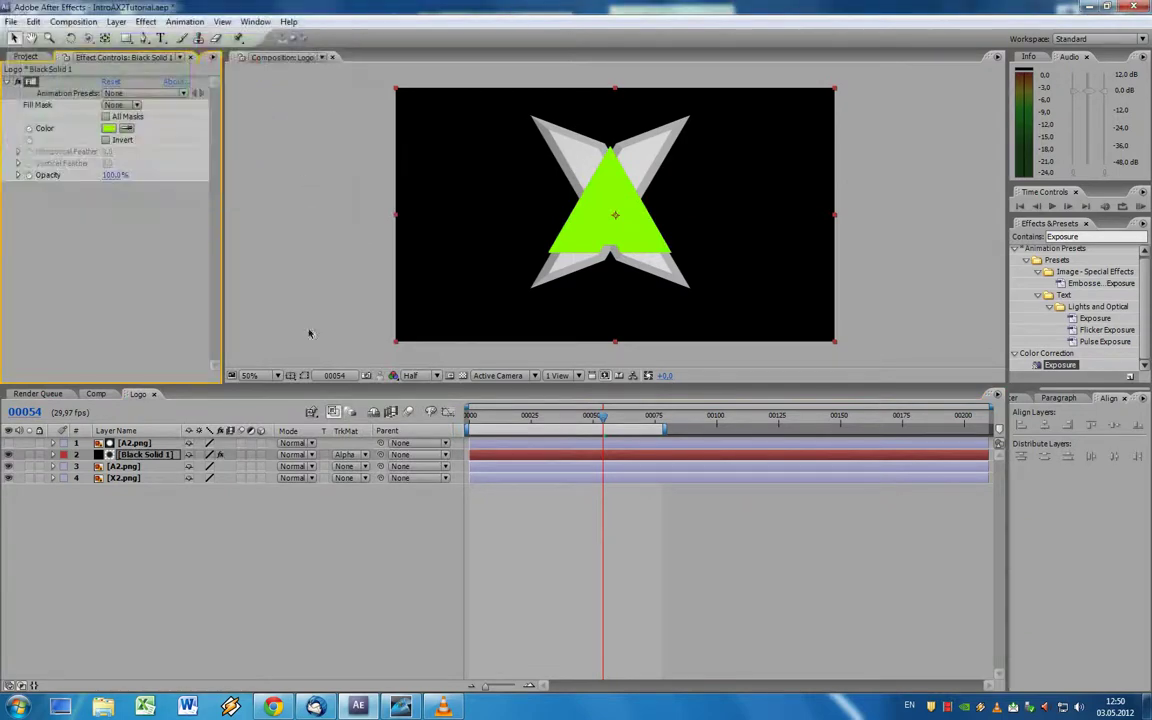
# Step: Set Black Solid 1's blend mode to Color Burn, then select X2.png
pyautogui.click(311, 455)
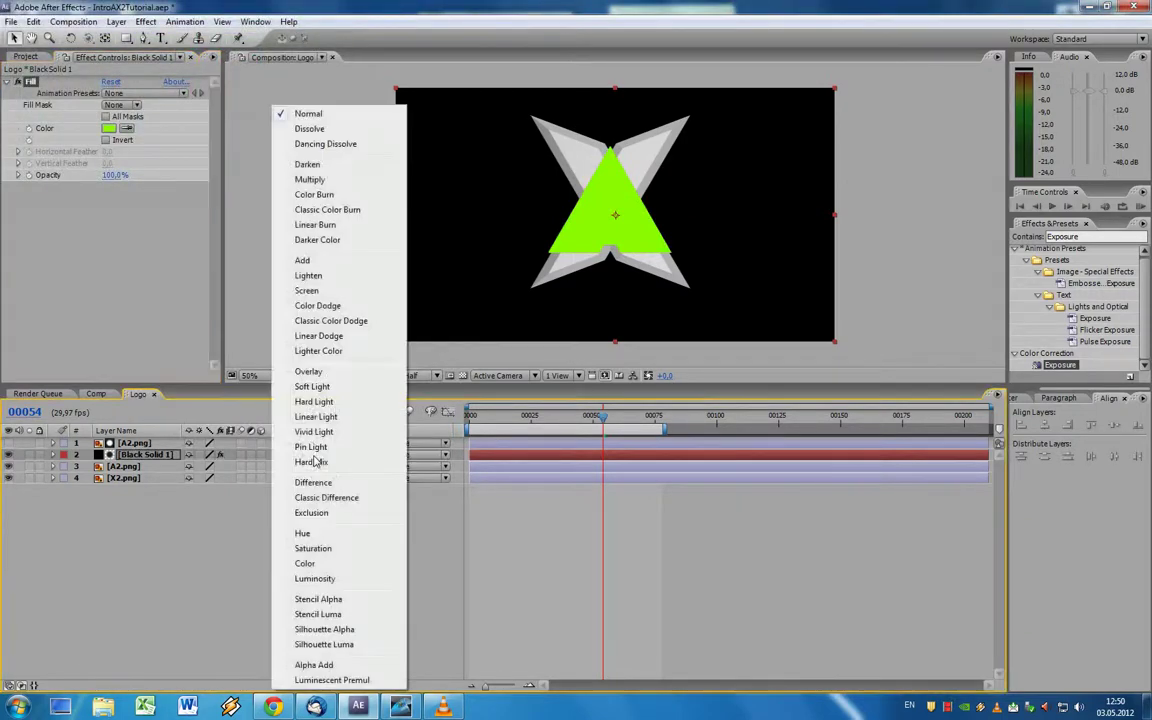
pyautogui.click(338, 196)
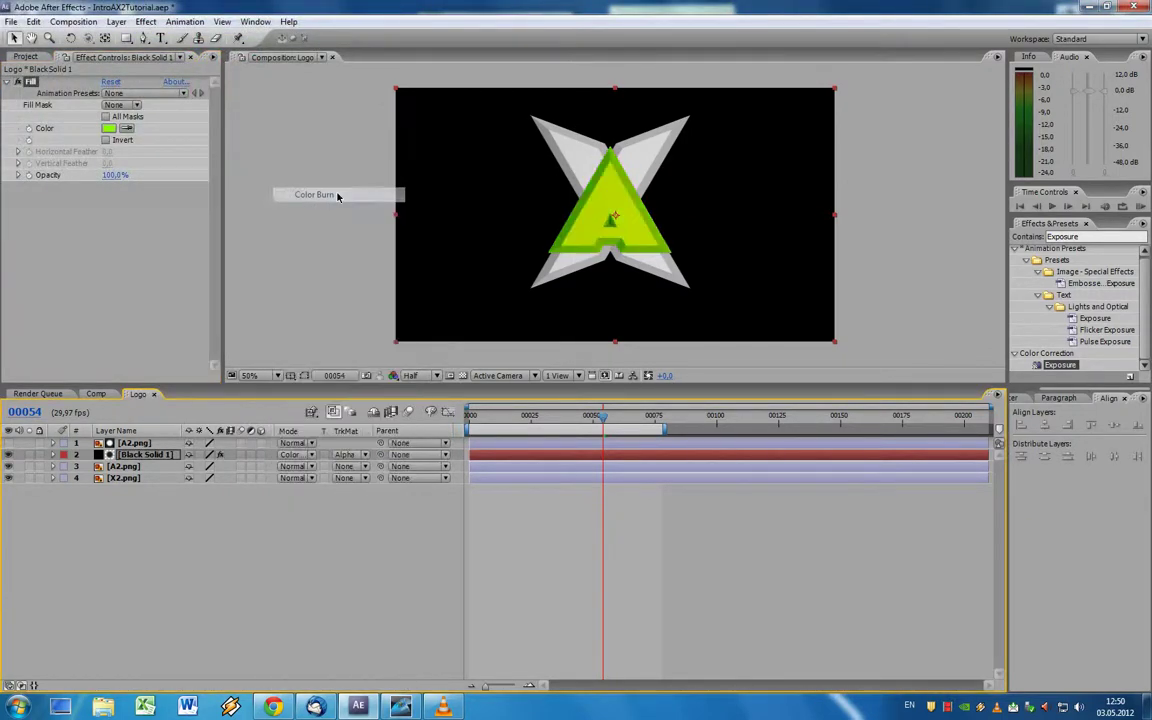
pyautogui.click(124, 478)
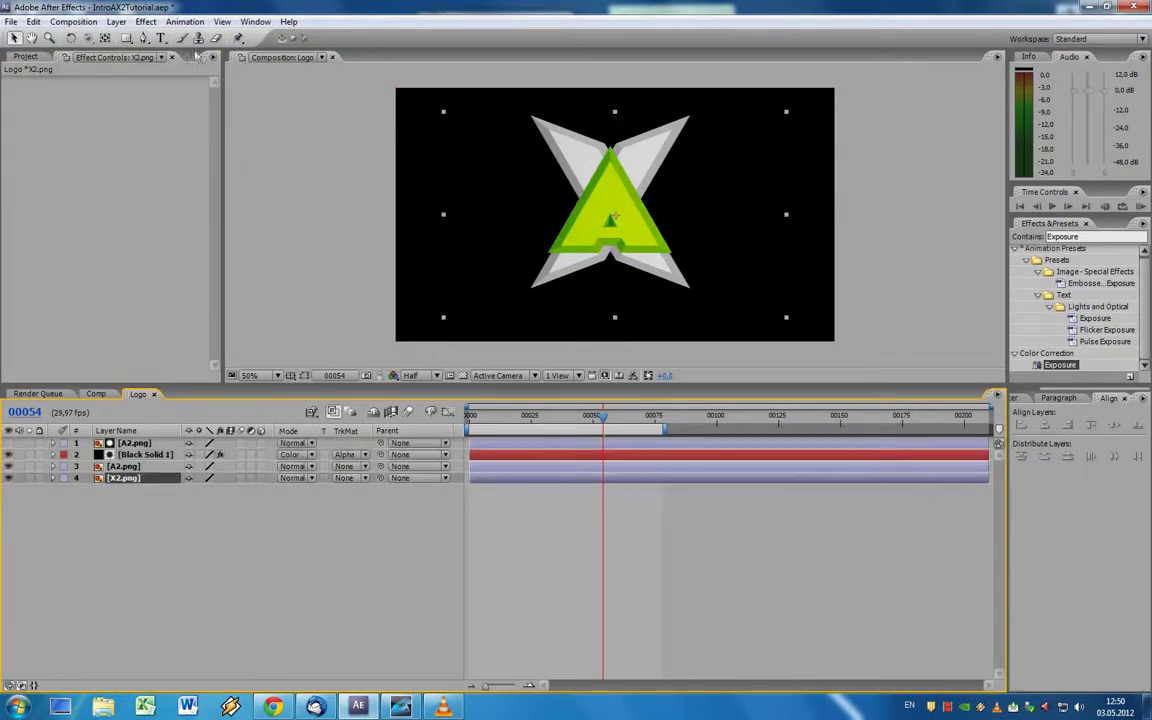
# Step: Create Black Solid 2 above a duplicated X2.png, using the copy as its Alpha Matte
pyautogui.click(146, 21)
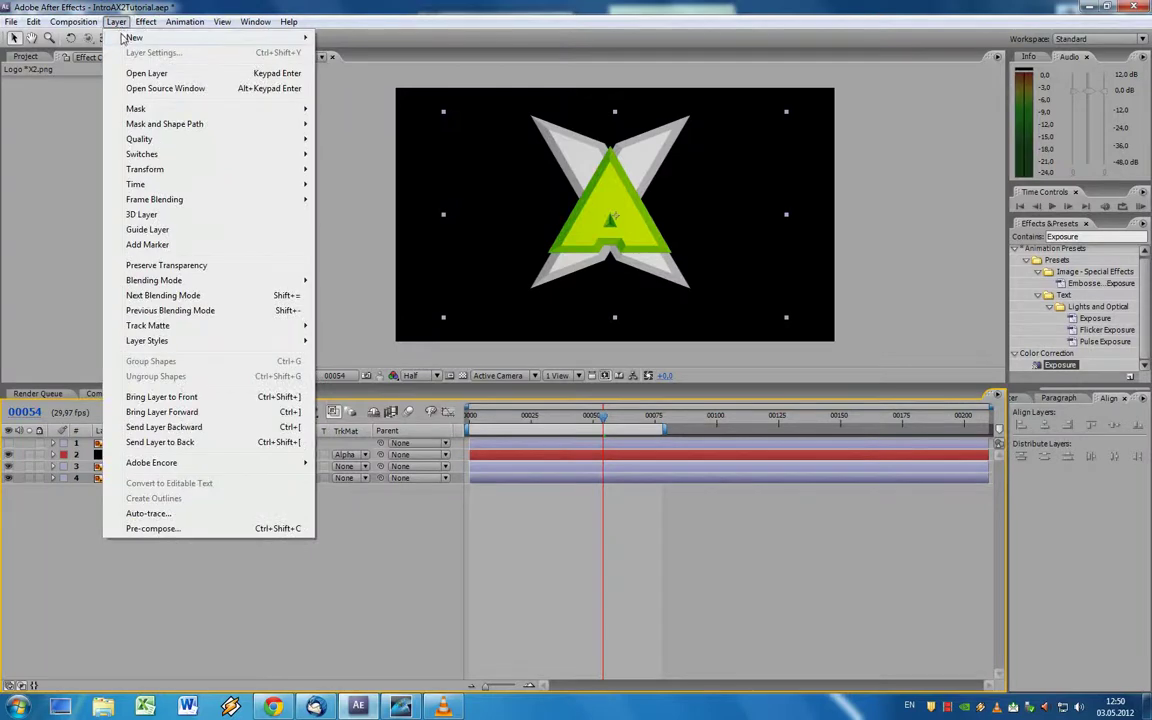
pyautogui.moveTo(193, 37)
pyautogui.click(362, 52)
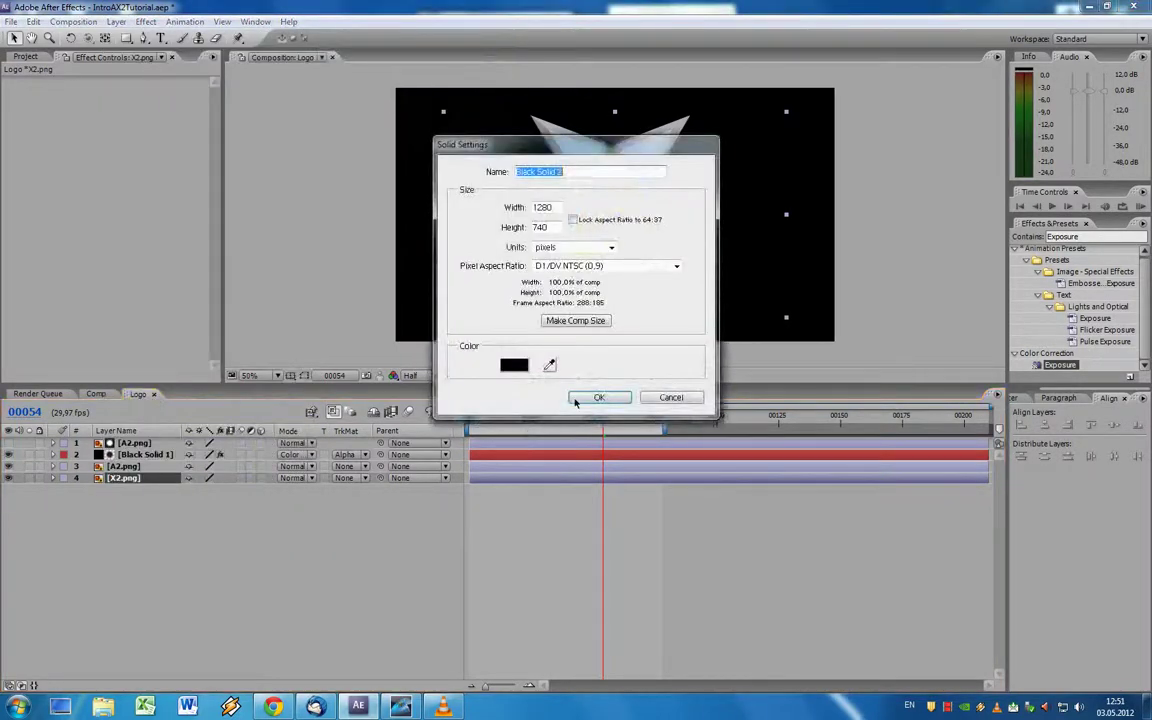
pyautogui.click(597, 398)
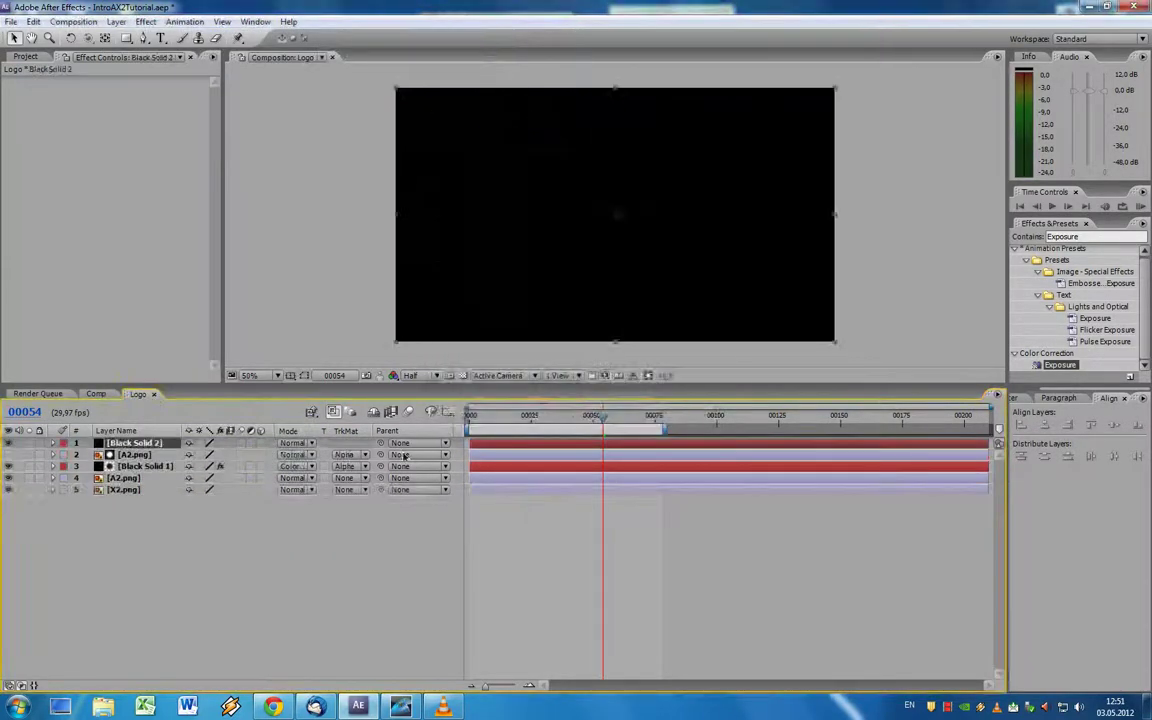
pyautogui.moveTo(135, 497); pyautogui.dragTo(125, 480)
pyautogui.click(123, 490)
pyautogui.hotkey('ctrl', 'd')
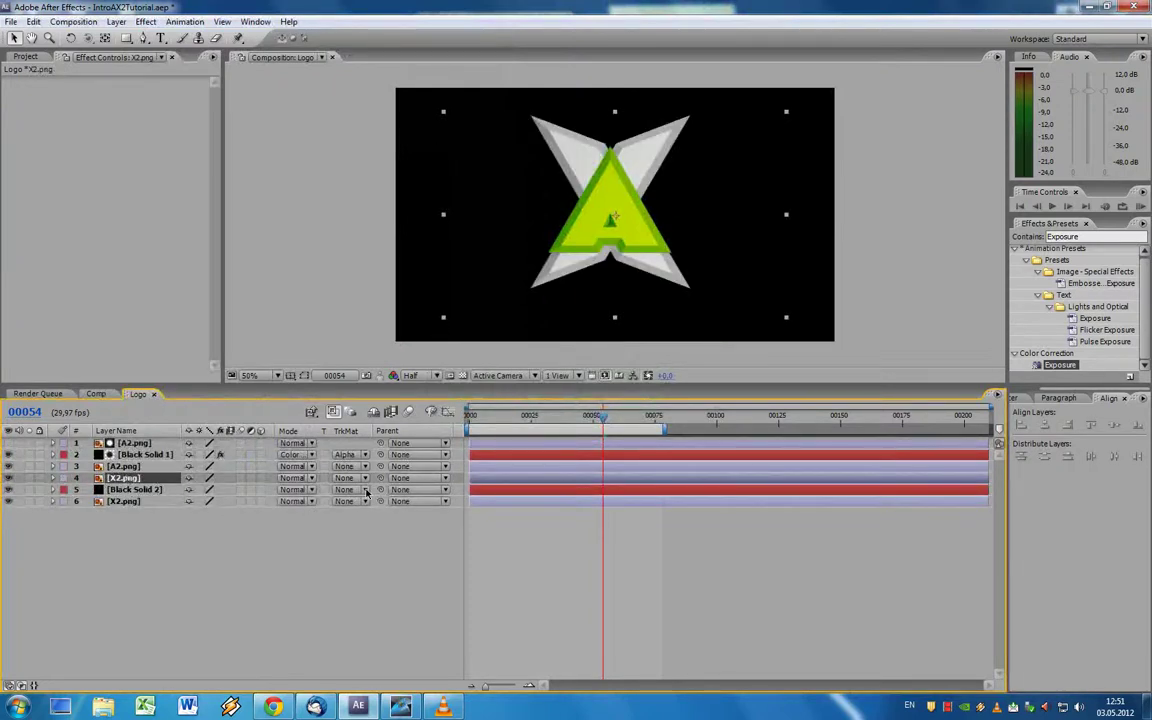
pyautogui.click(366, 490)
pyautogui.click(372, 517)
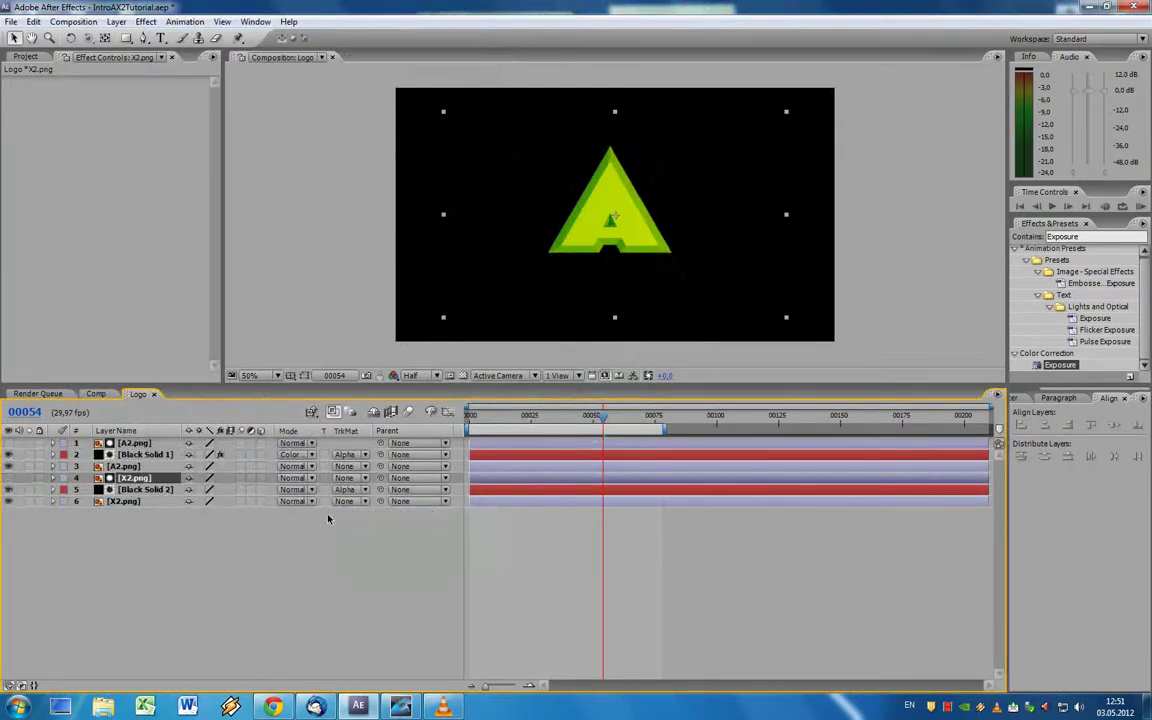
# Step: Add a Fill effect to Black Solid 2 with a medium green colour
pyautogui.click(142, 490)
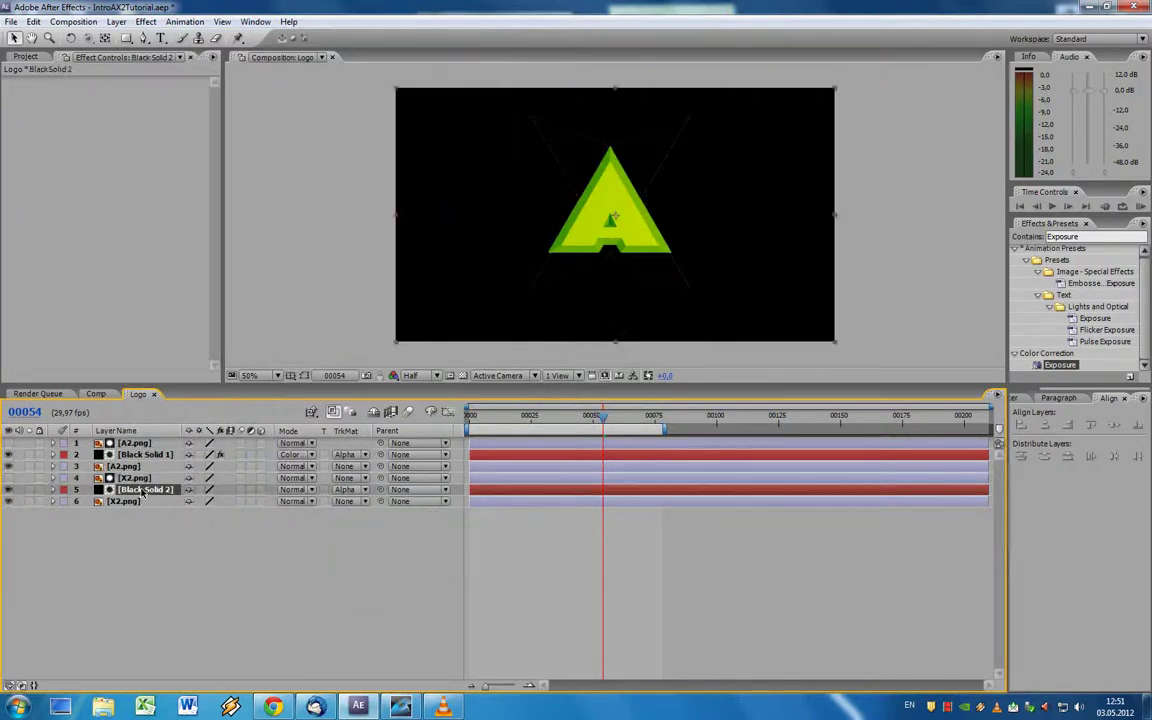
pyautogui.click(142, 22)
pyautogui.moveTo(235, 194)
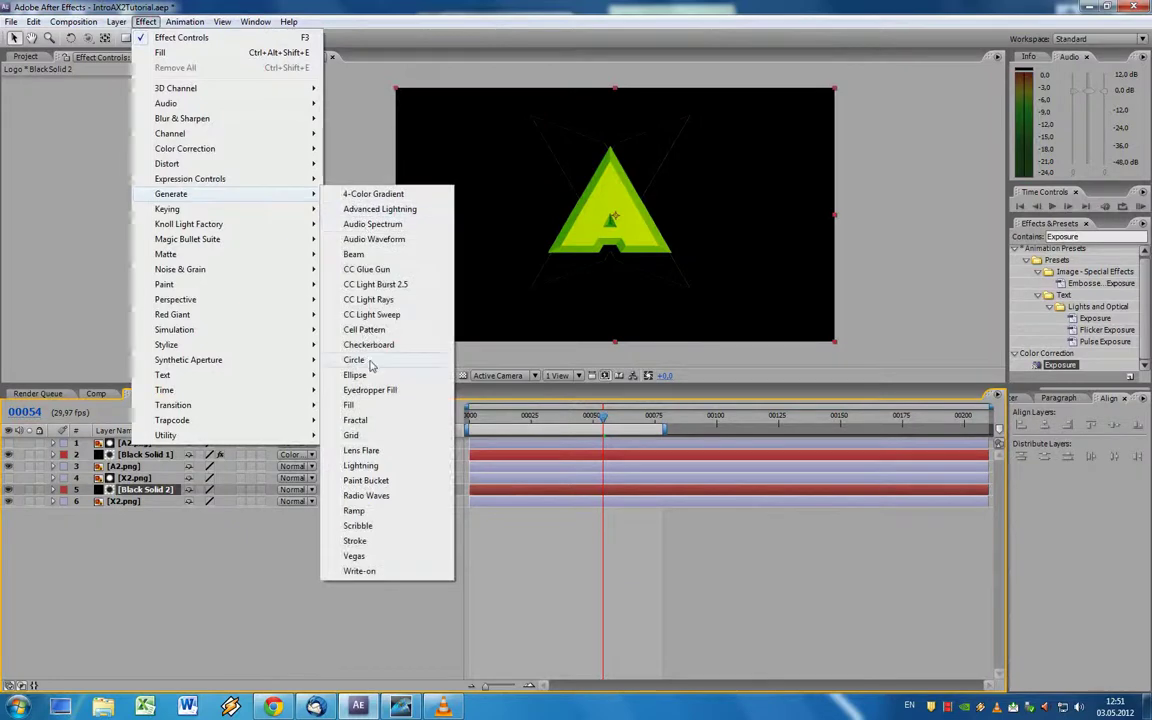
pyautogui.click(376, 405)
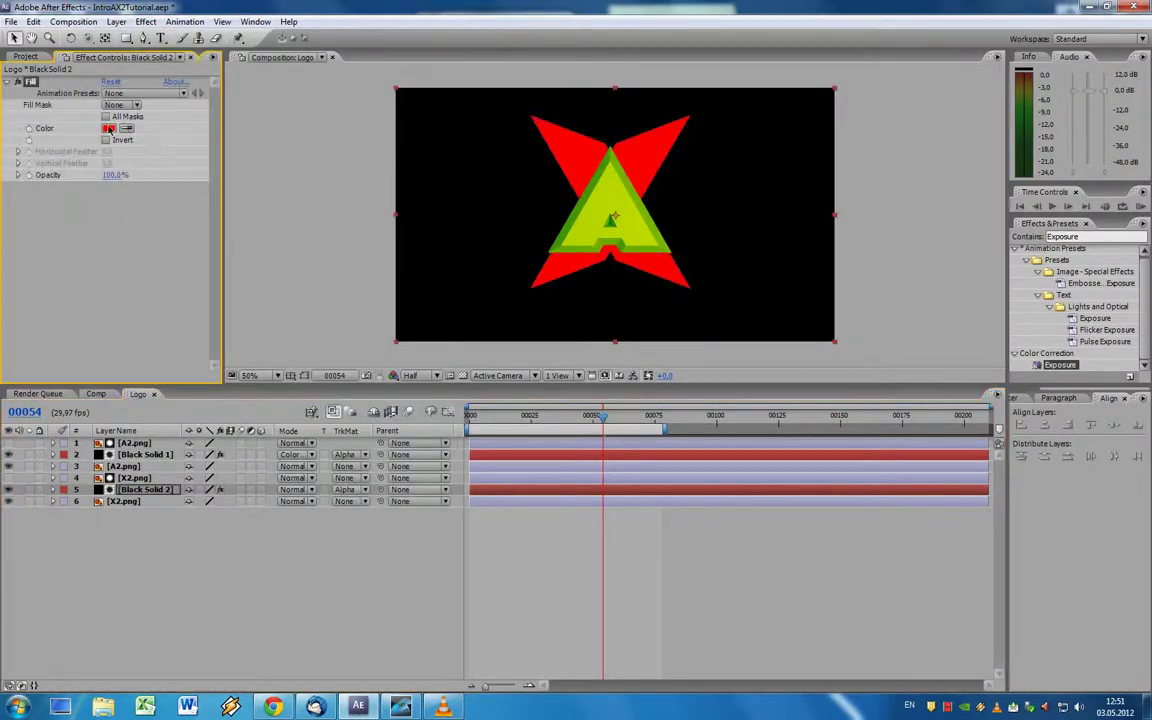
pyautogui.click(109, 129)
pyautogui.click(306, 98)
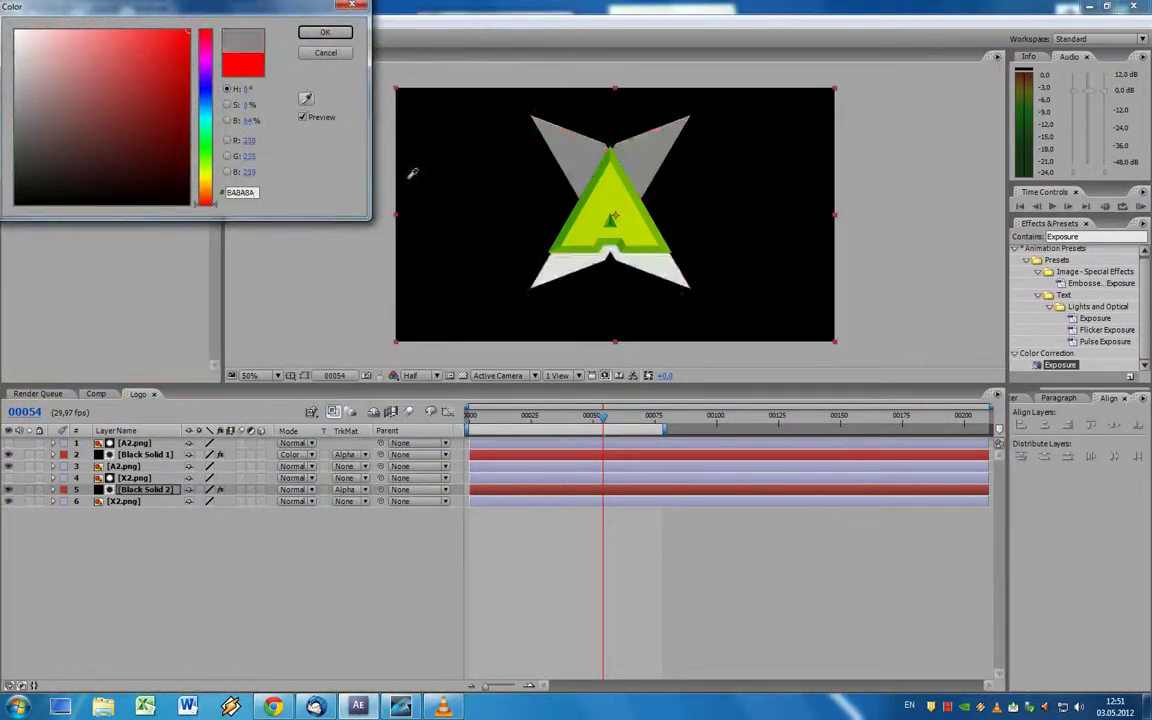
pyautogui.click(577, 218)
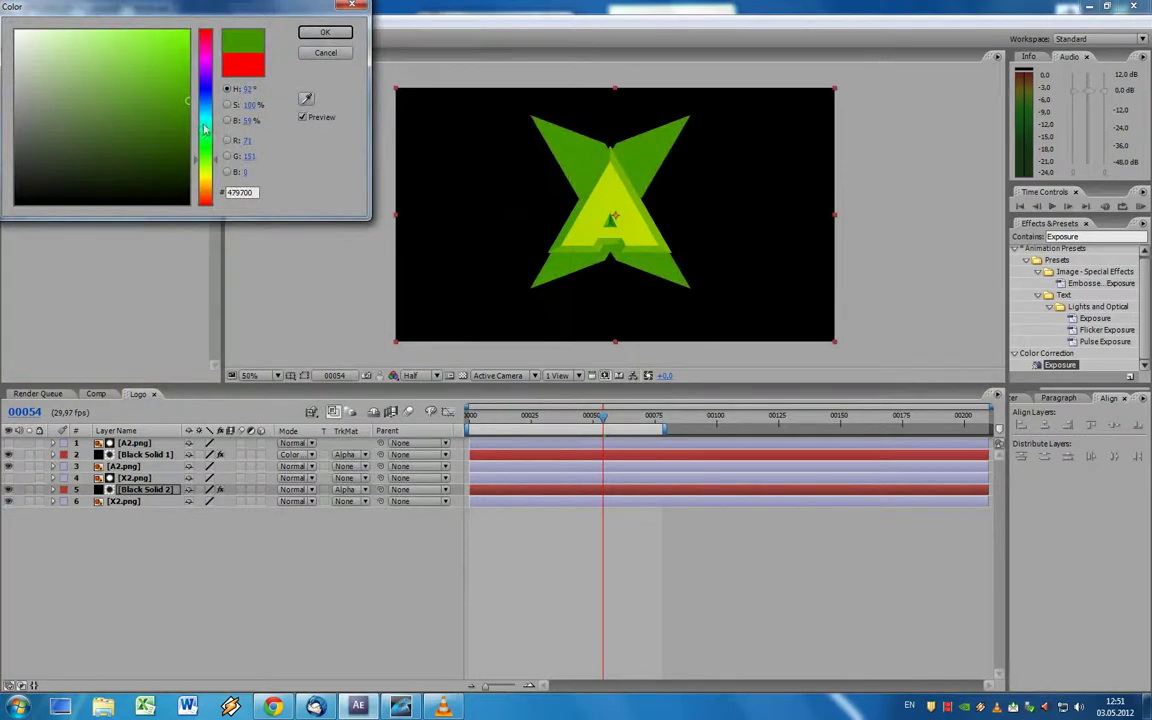
pyautogui.moveTo(134, 82); pyautogui.dragTo(146, 73)
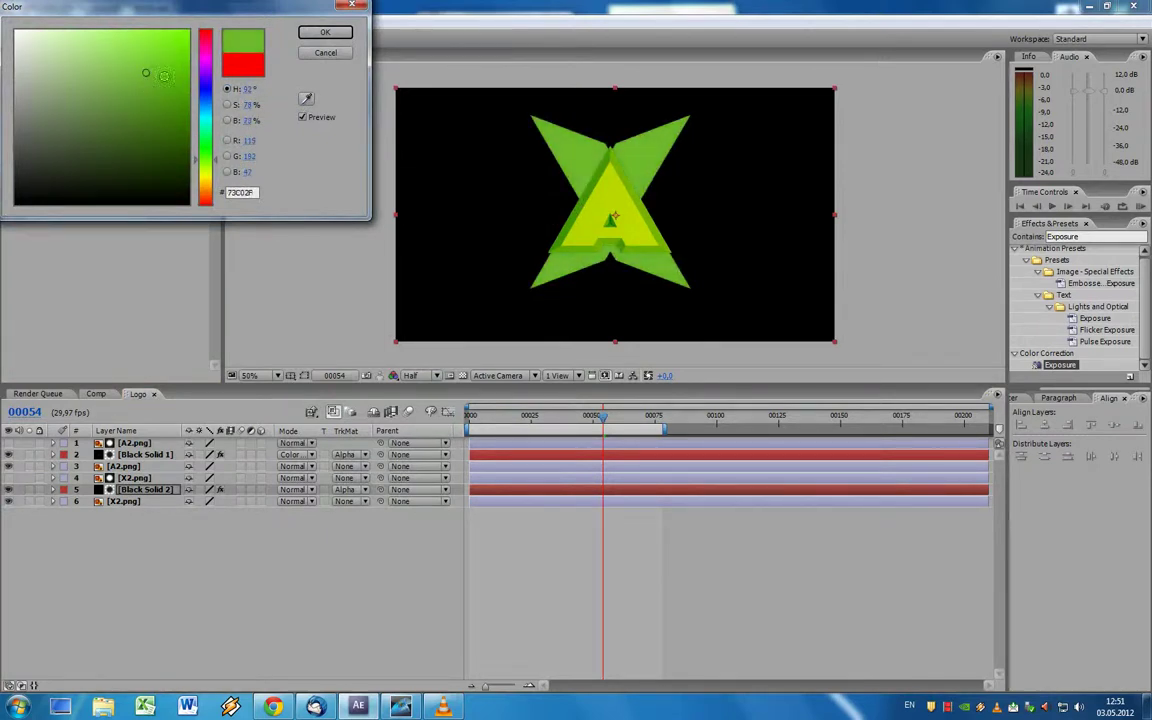
pyautogui.moveTo(214, 158); pyautogui.dragTo(215, 144)
pyautogui.click(171, 82)
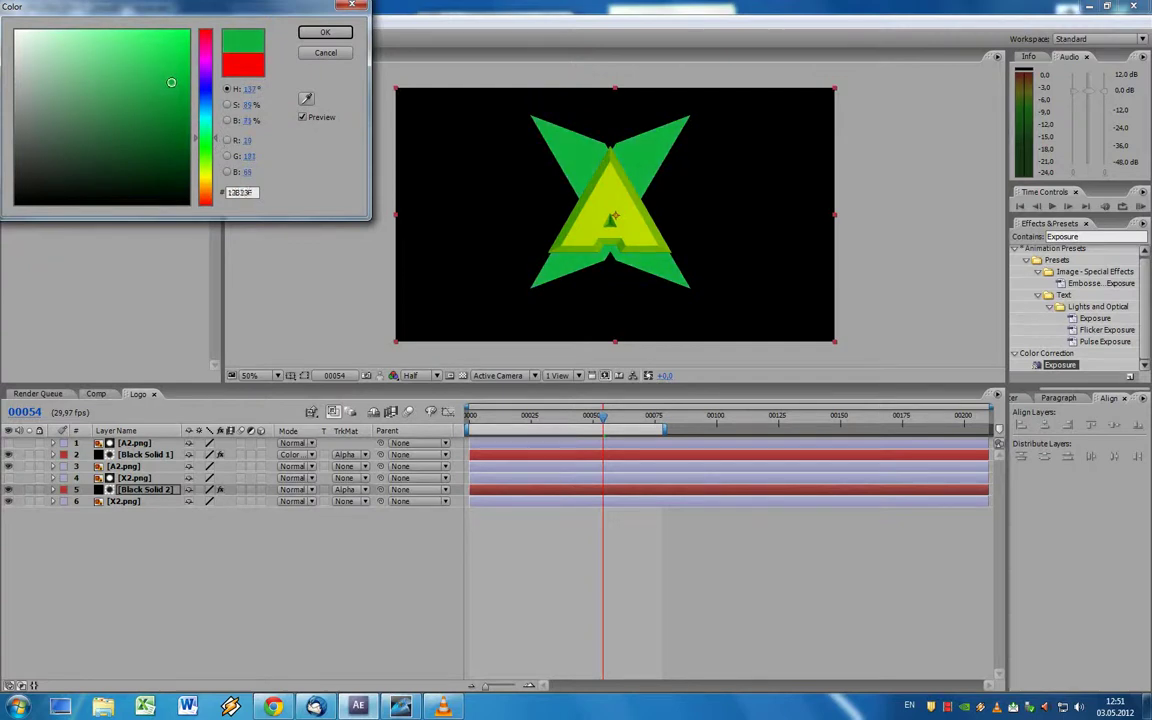
pyautogui.click(318, 32)
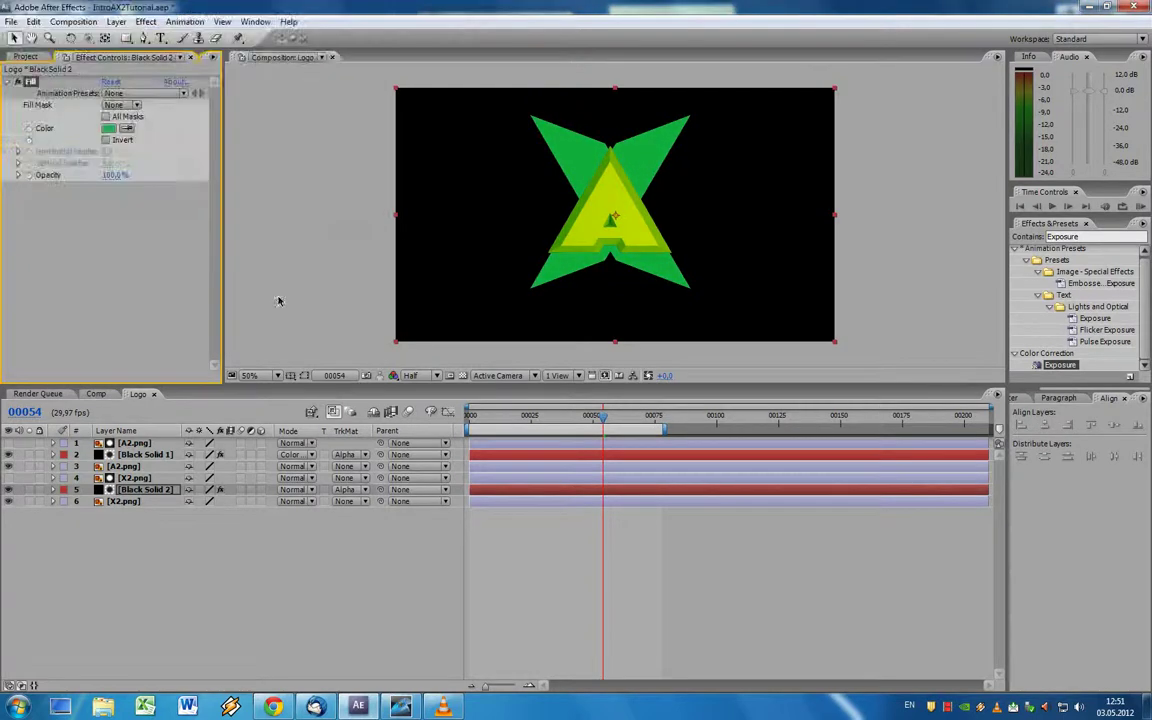
# Step: Set Black Solid 2's blend mode to Color and return the time to frame 26
pyautogui.click(311, 490)
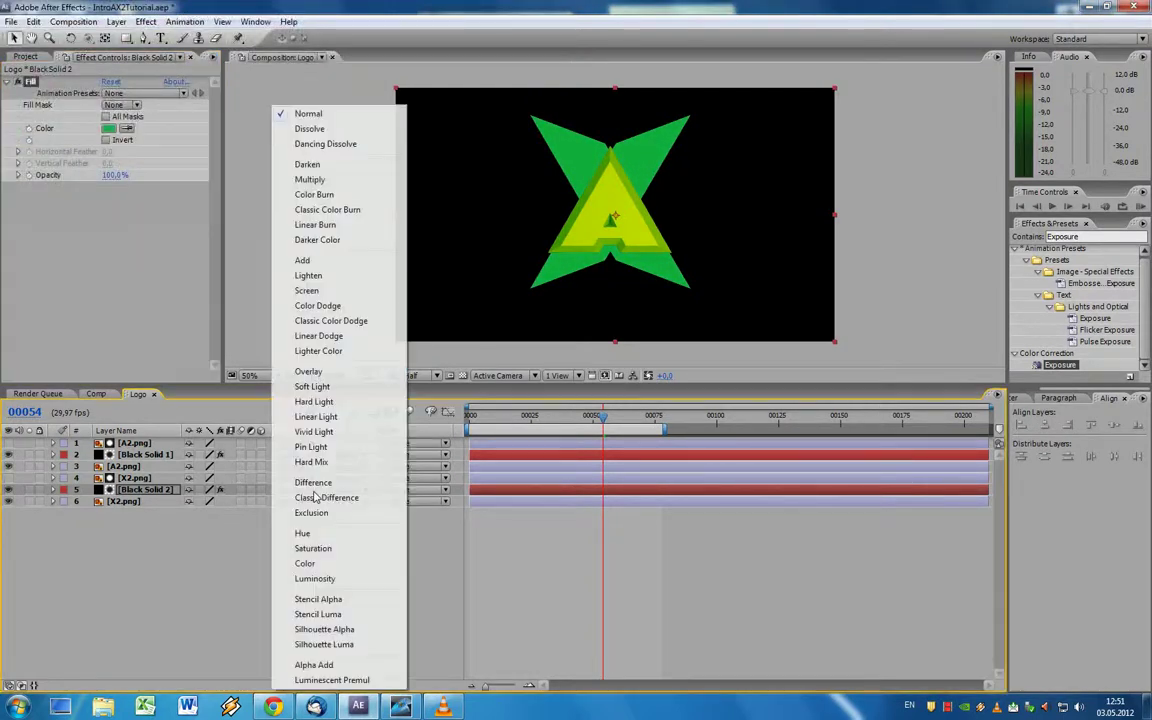
pyautogui.click(344, 202)
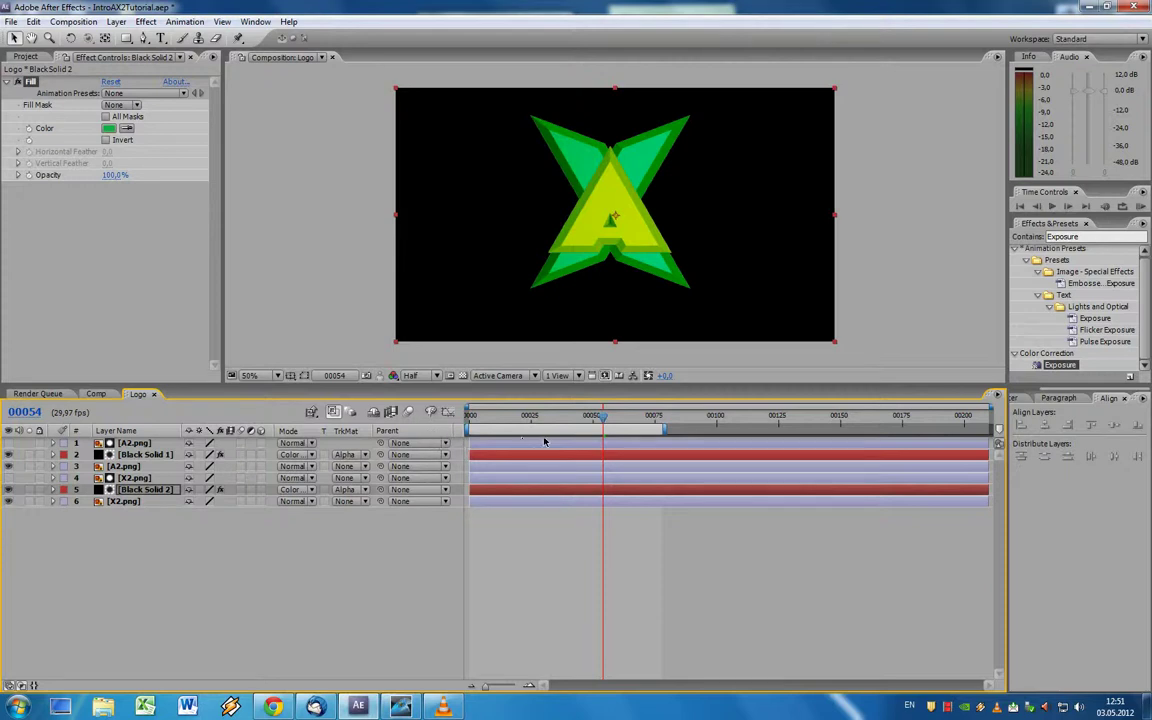
pyautogui.click(595, 424)
pyautogui.moveTo(595, 424); pyautogui.dragTo(534, 420)
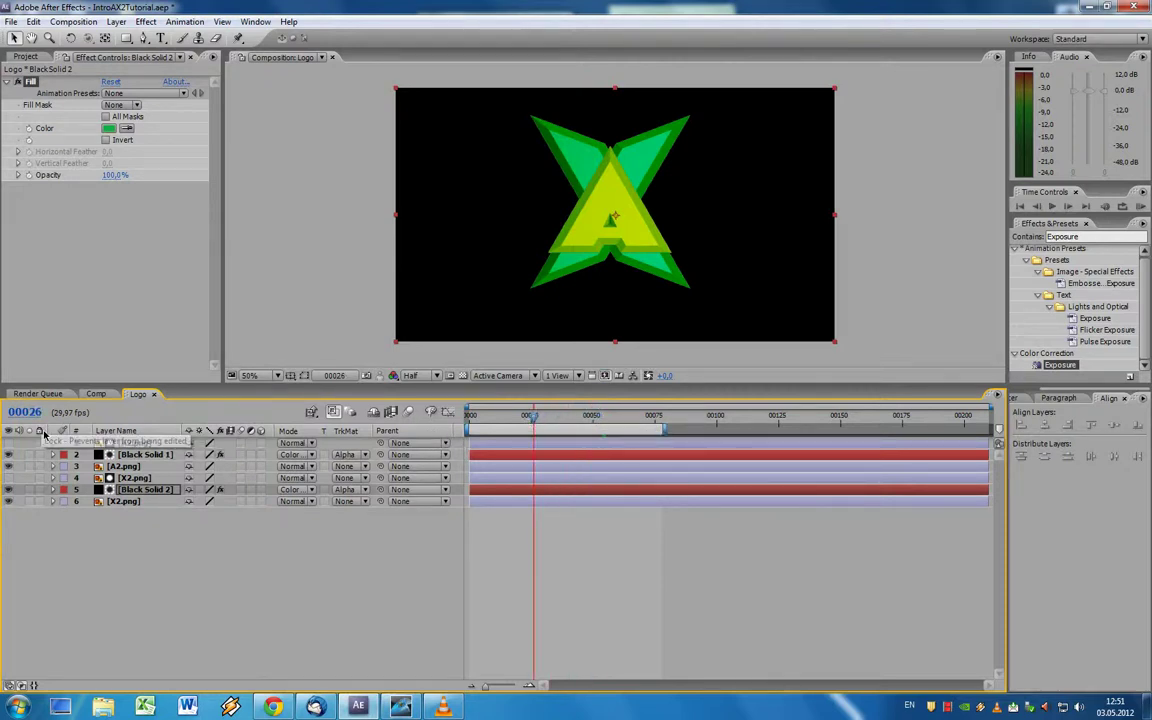
# Step: Keyframe Black Solid 1's opacity from 100% at frame 28 to 0% at frame 36
pyautogui.click(135, 456)
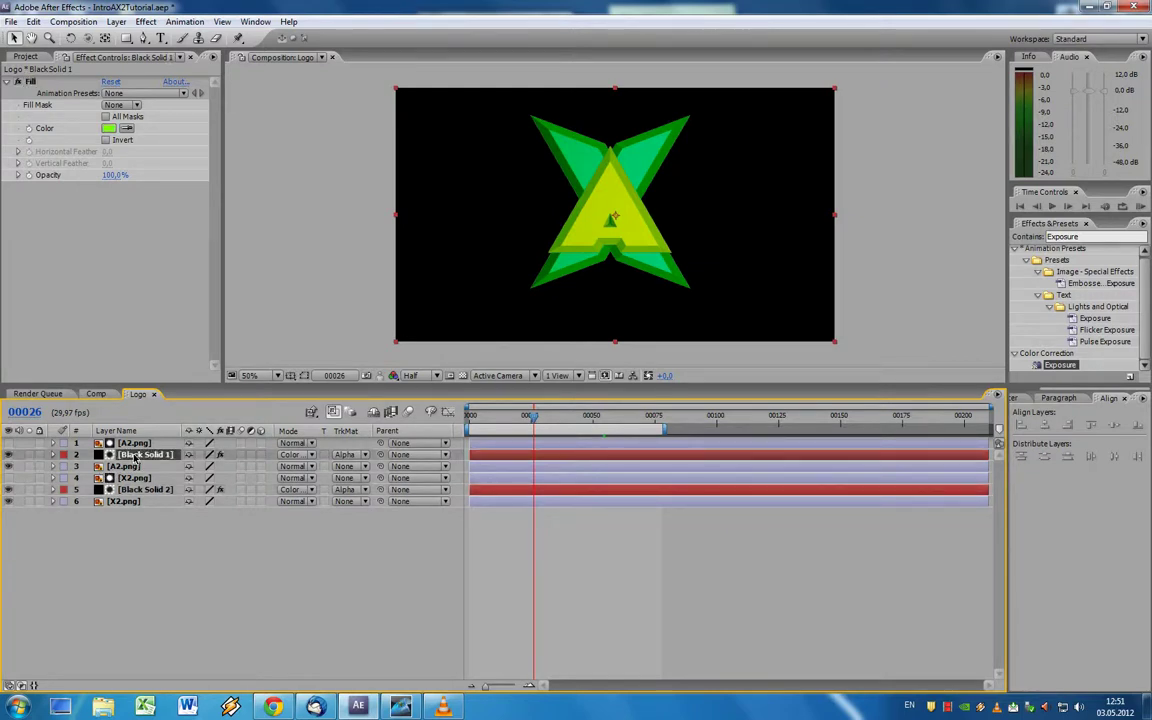
pyautogui.press('t')
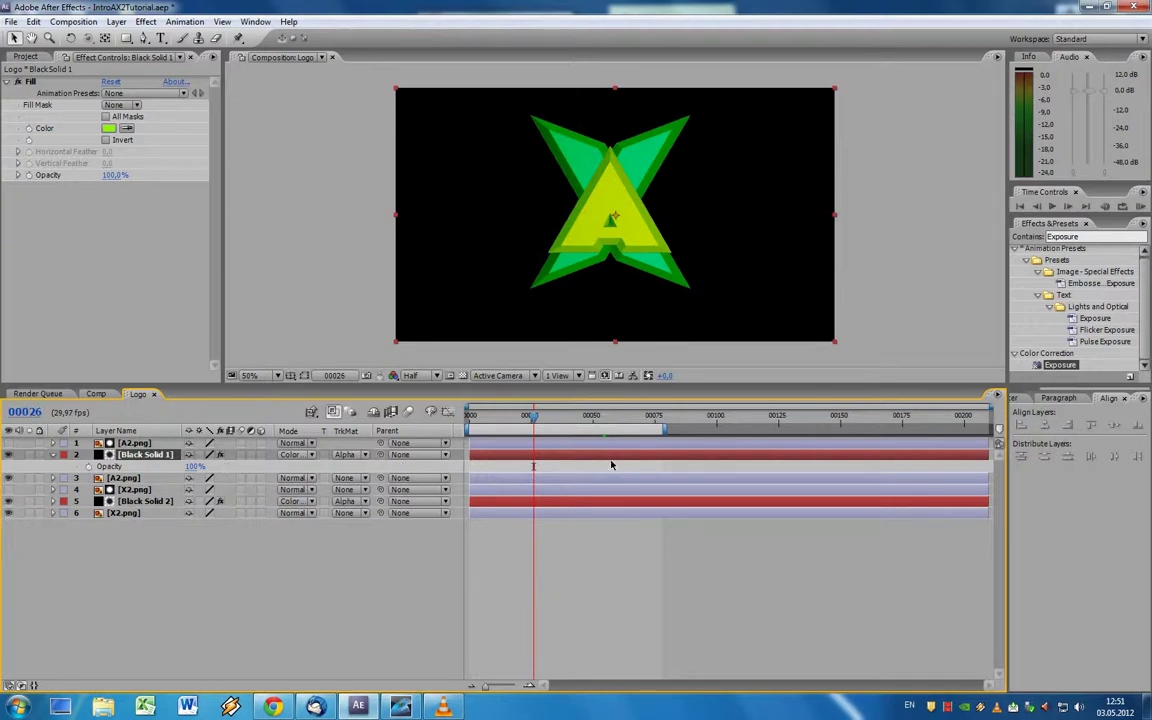
pyautogui.click(37, 414)
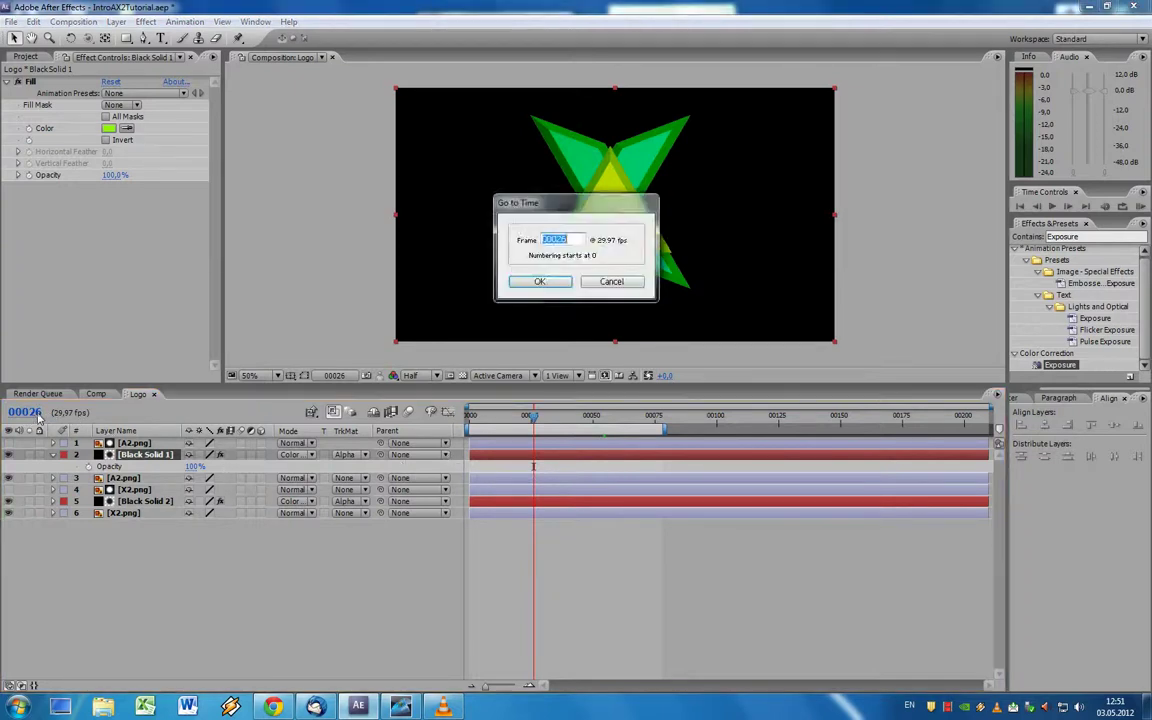
pyautogui.write('36')
pyautogui.press('Return')
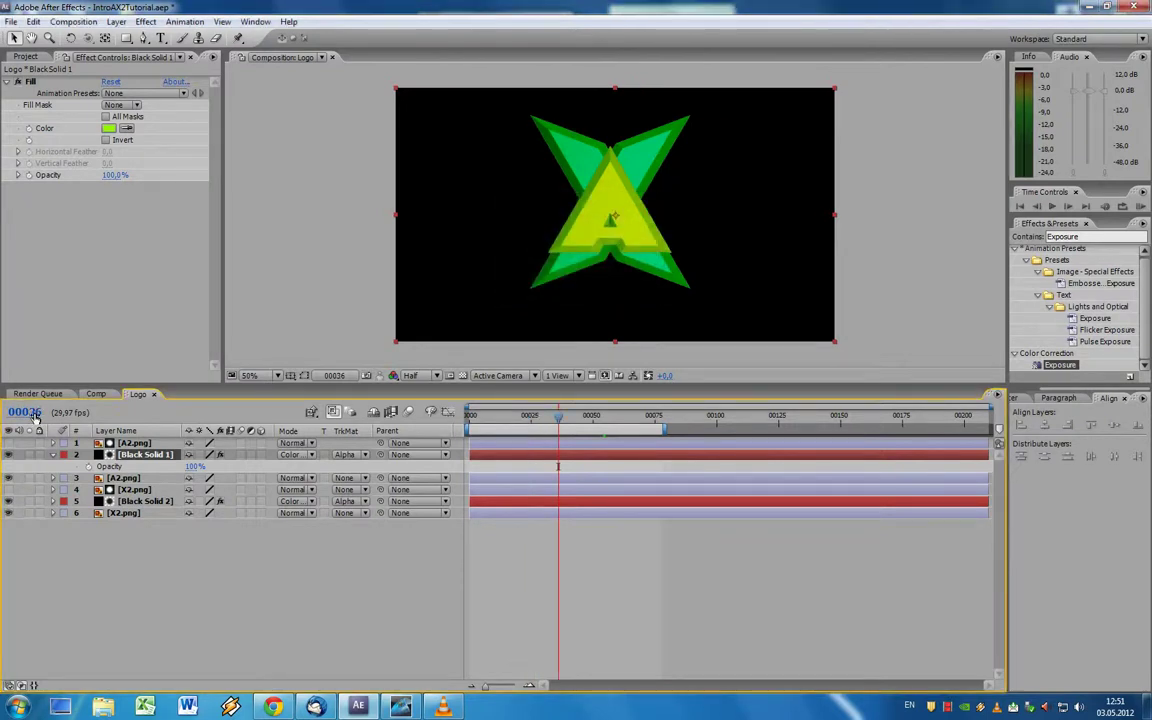
pyautogui.click(88, 466)
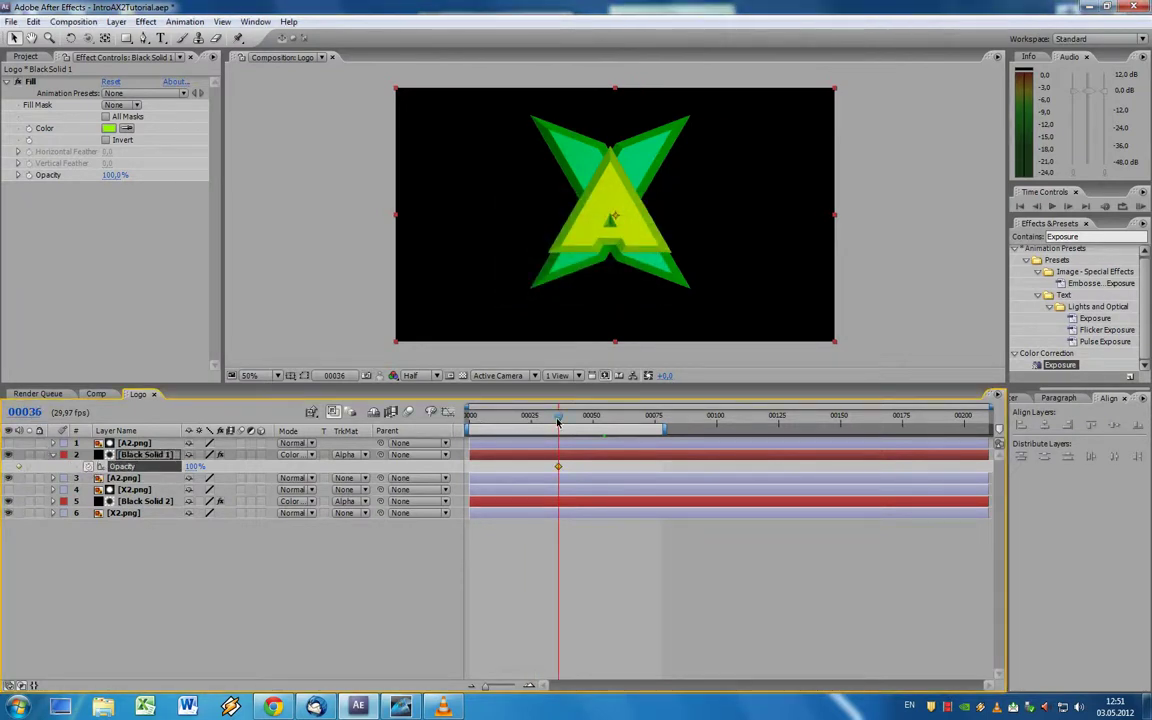
pyautogui.moveTo(558, 423); pyautogui.dragTo(537, 425)
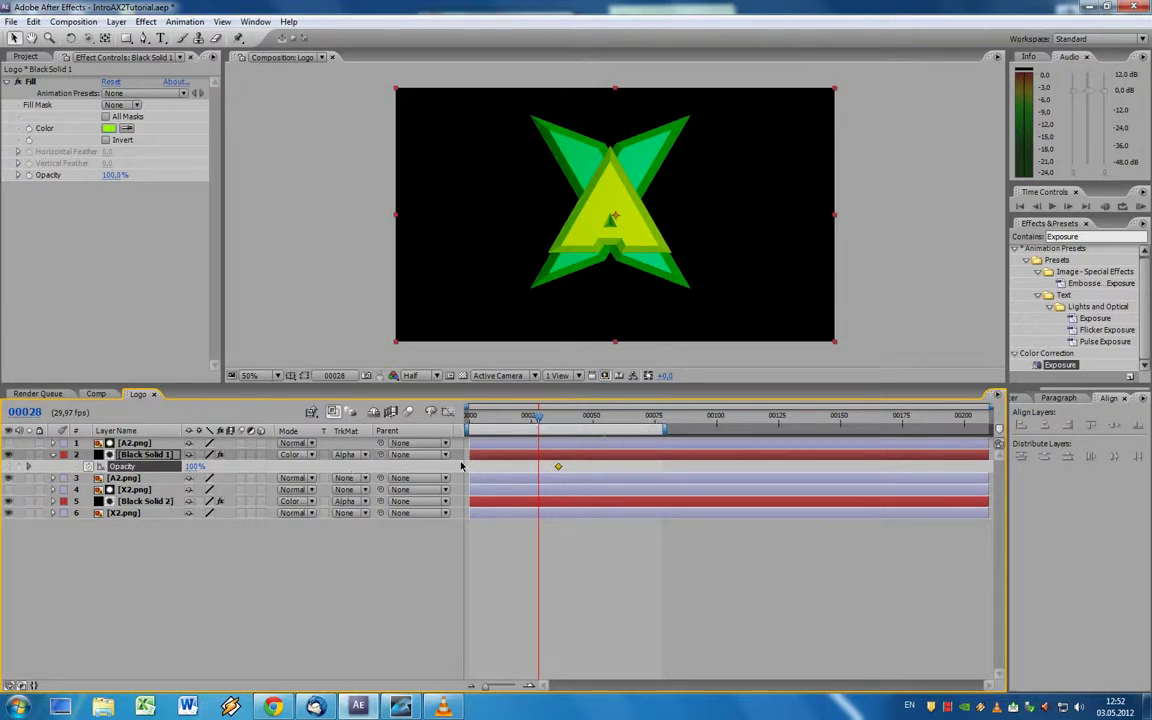
pyautogui.click(88, 467)
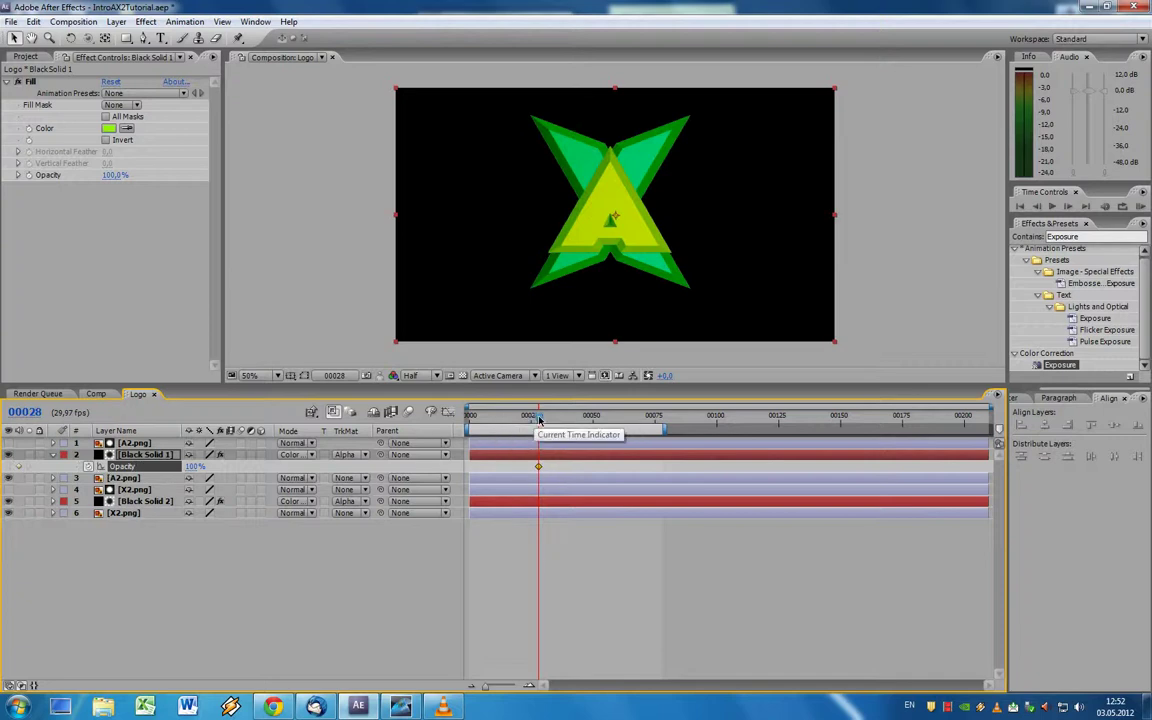
pyautogui.moveTo(538, 425); pyautogui.dragTo(558, 424)
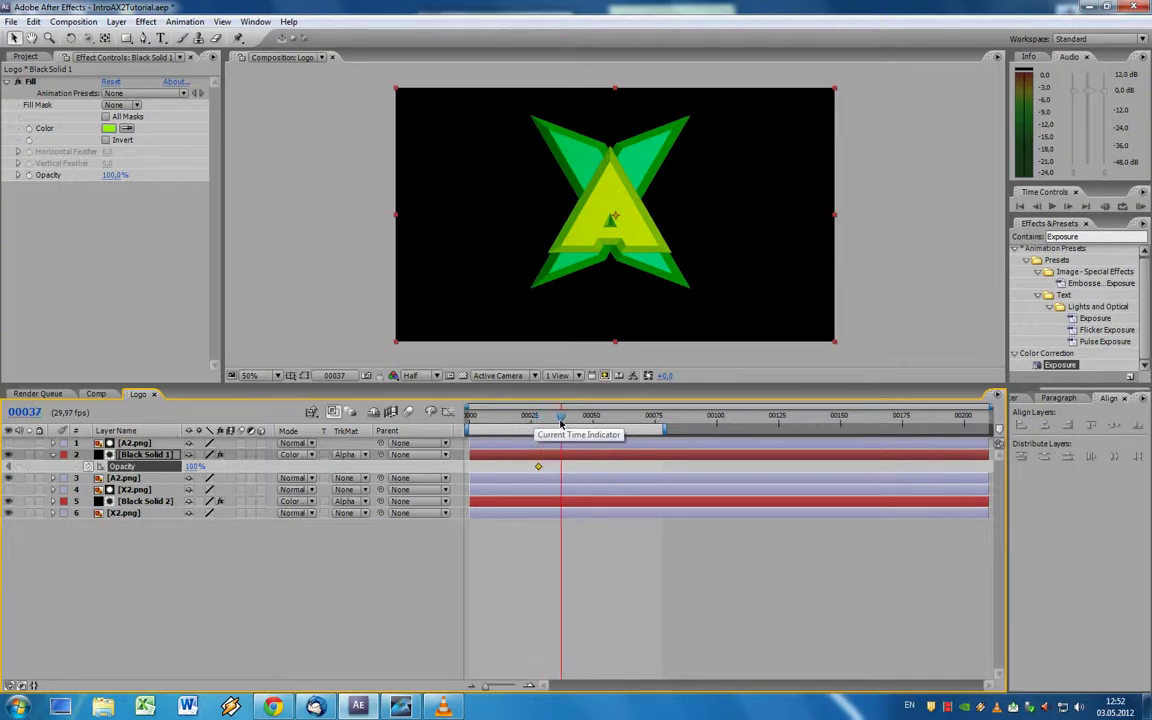
pyautogui.click(199, 467)
pyautogui.write('0')
pyautogui.press('Return')
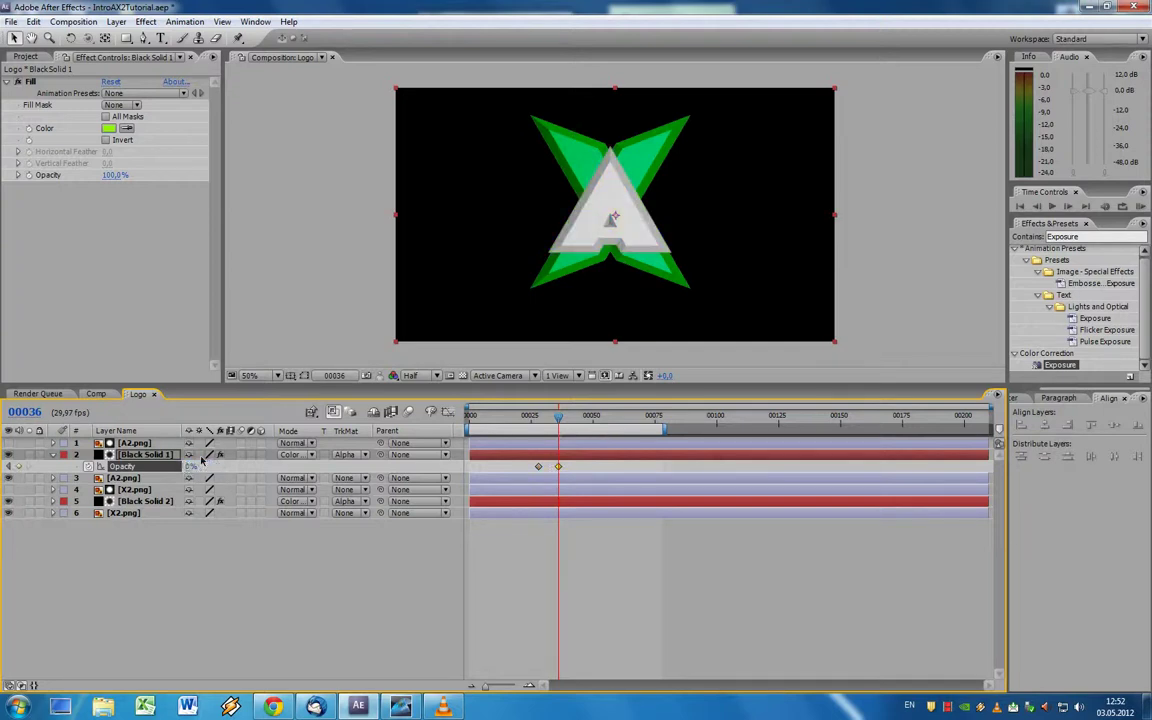
# Step: Add a 0% opacity keyframe to Black Solid 2 at frame 36, then return to frame 28
pyautogui.click(136, 502)
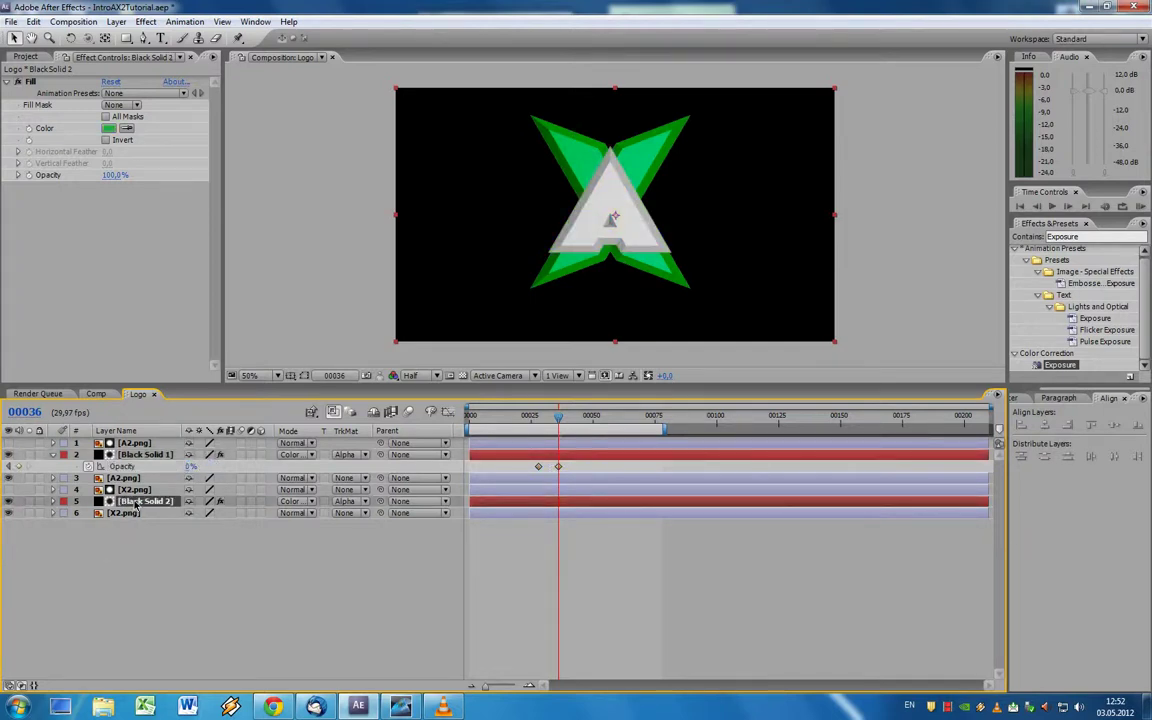
pyautogui.press('t')
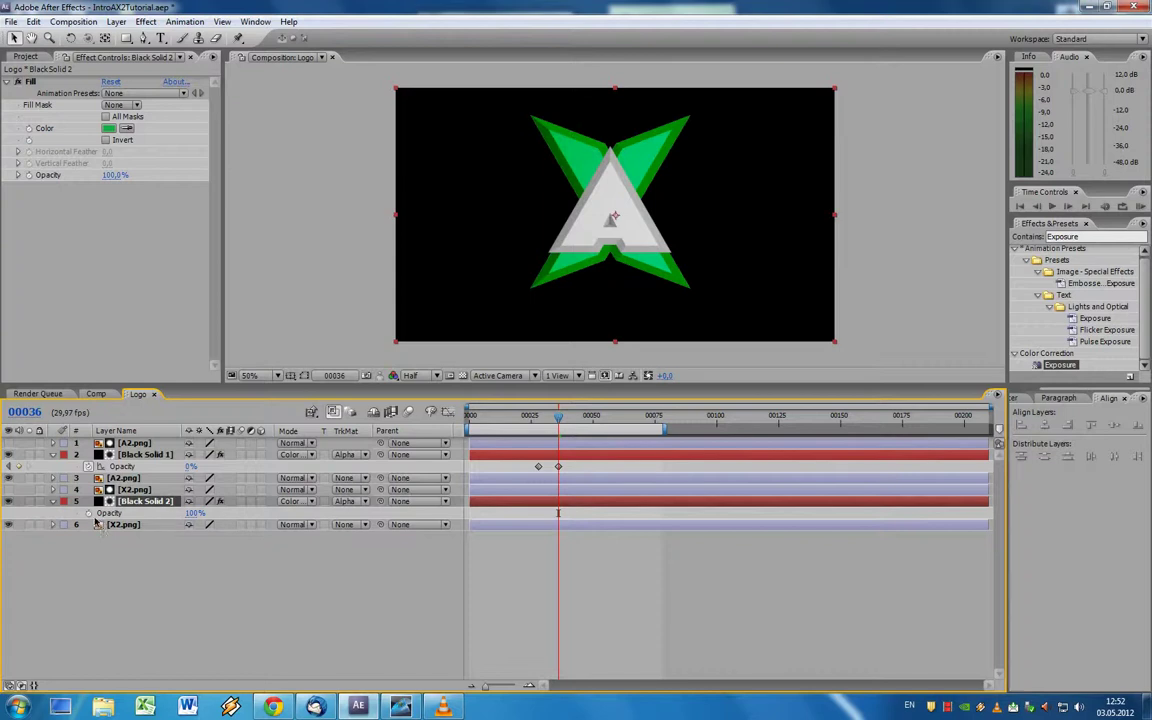
pyautogui.click(88, 513)
pyautogui.click(195, 513)
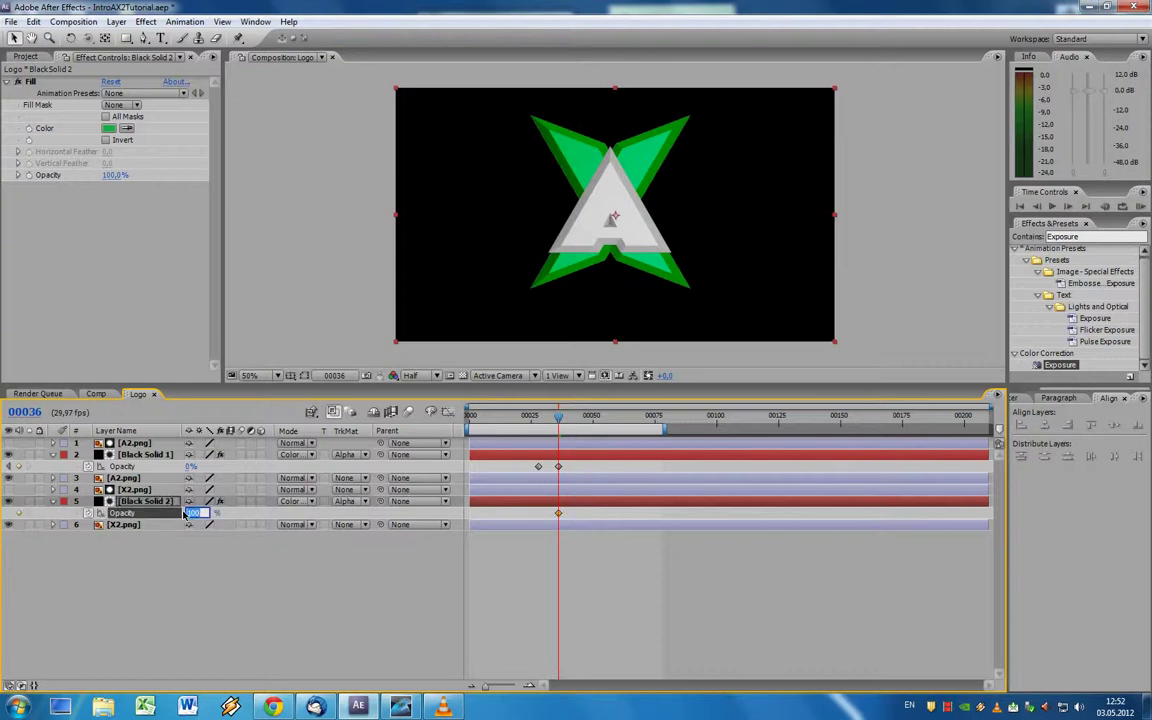
pyautogui.write('0')
pyautogui.press('Return')
pyautogui.moveTo(556, 420); pyautogui.dragTo(538, 424)
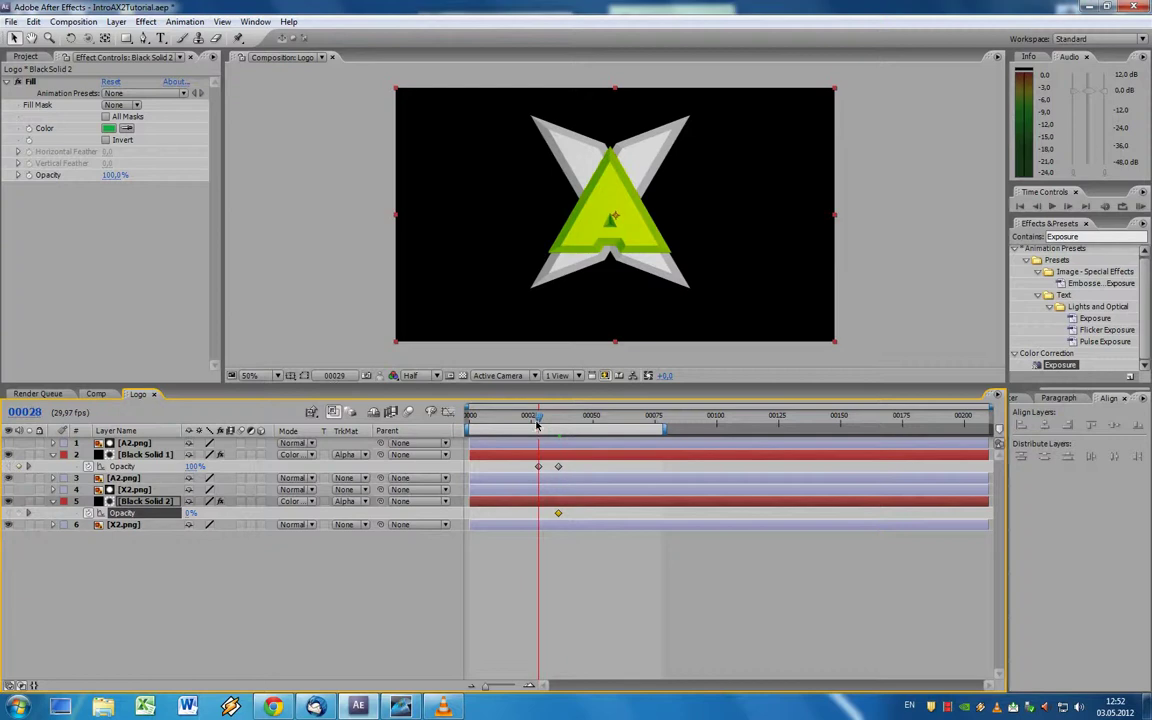
pyautogui.click(190, 514)
# Step: Key Black Solid 2 at 100% opacity on frame 28, preview, and close the Logo timeline
pyautogui.press('Return')
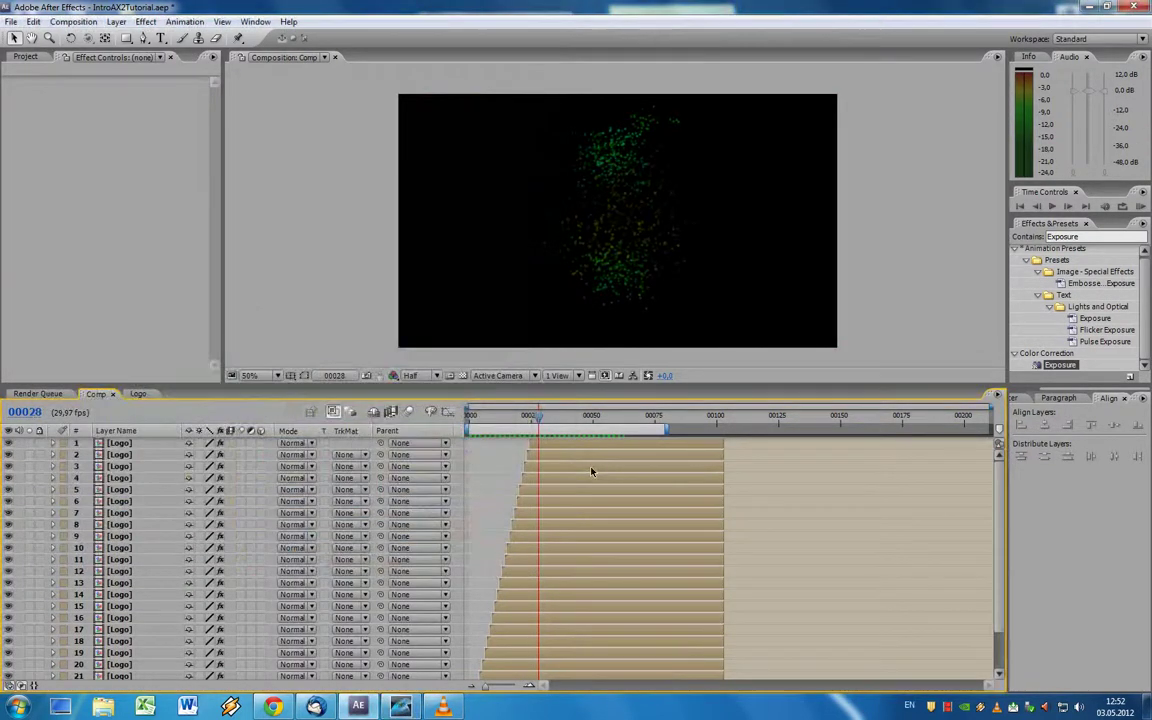
pyautogui.press('space')
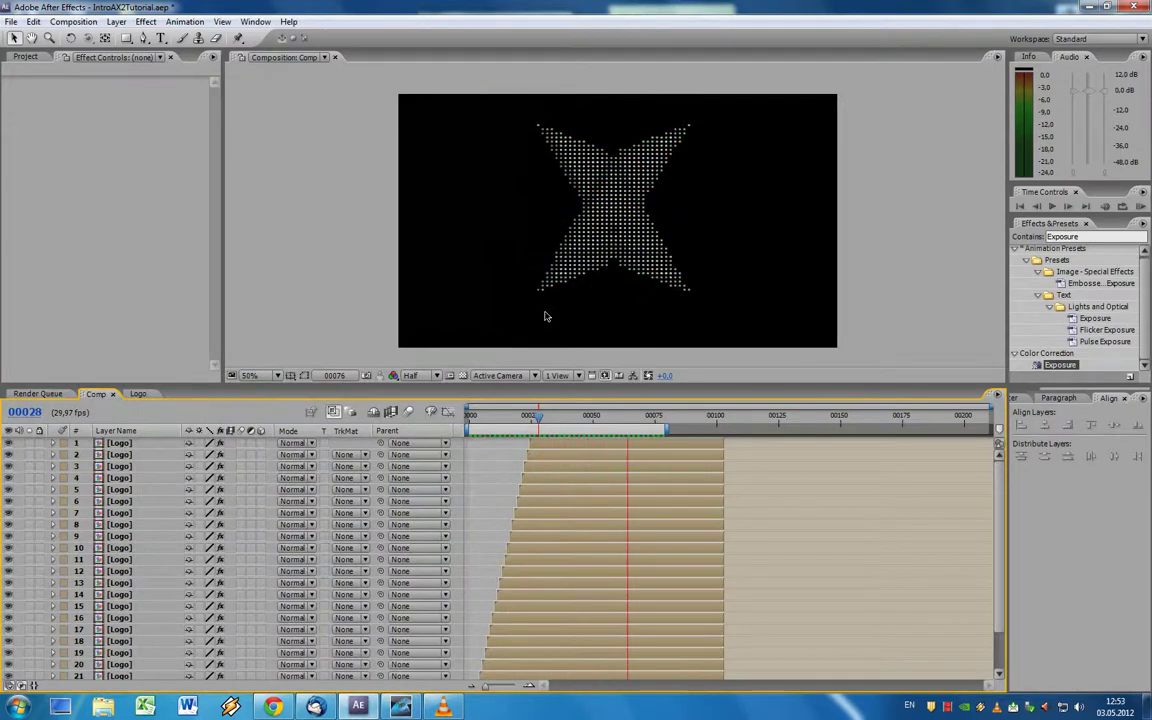
pyautogui.click(139, 394)
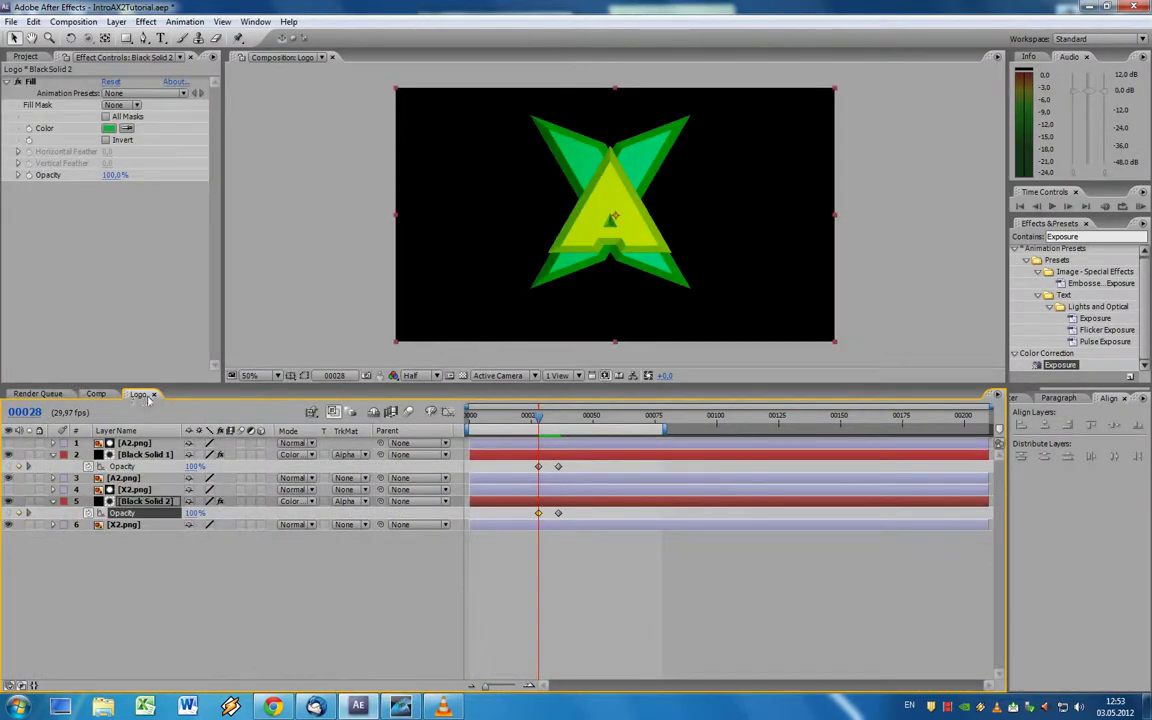
pyautogui.click(153, 394)
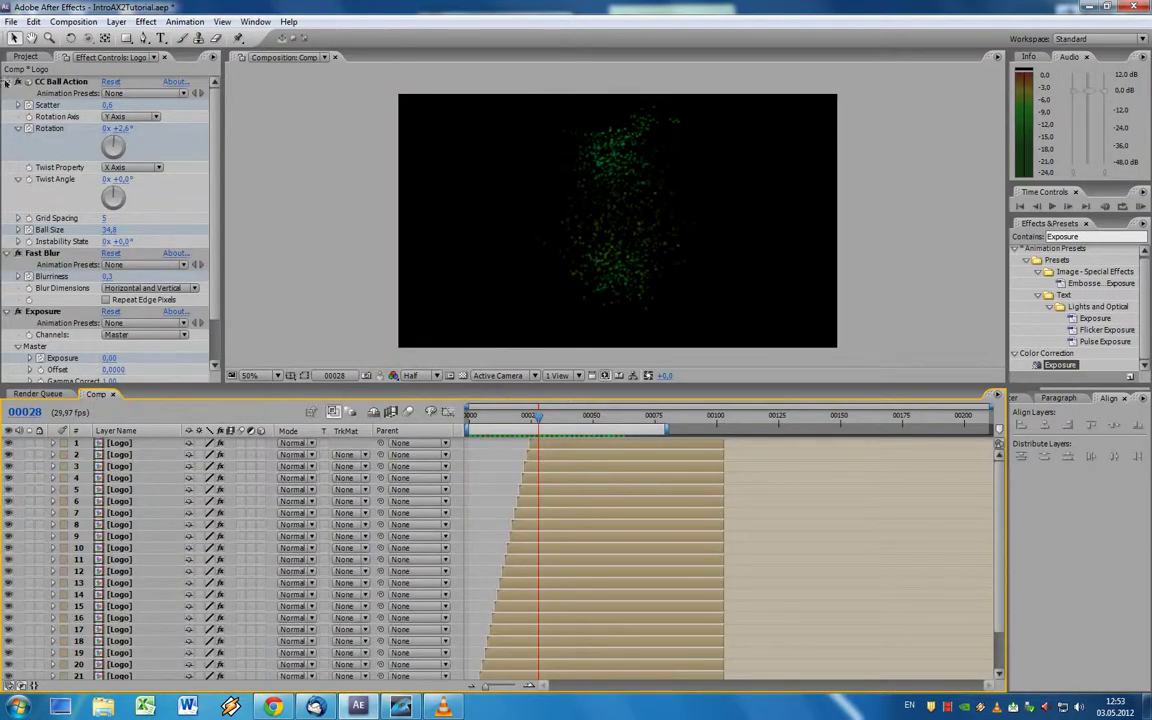
pyautogui.click(26, 56)
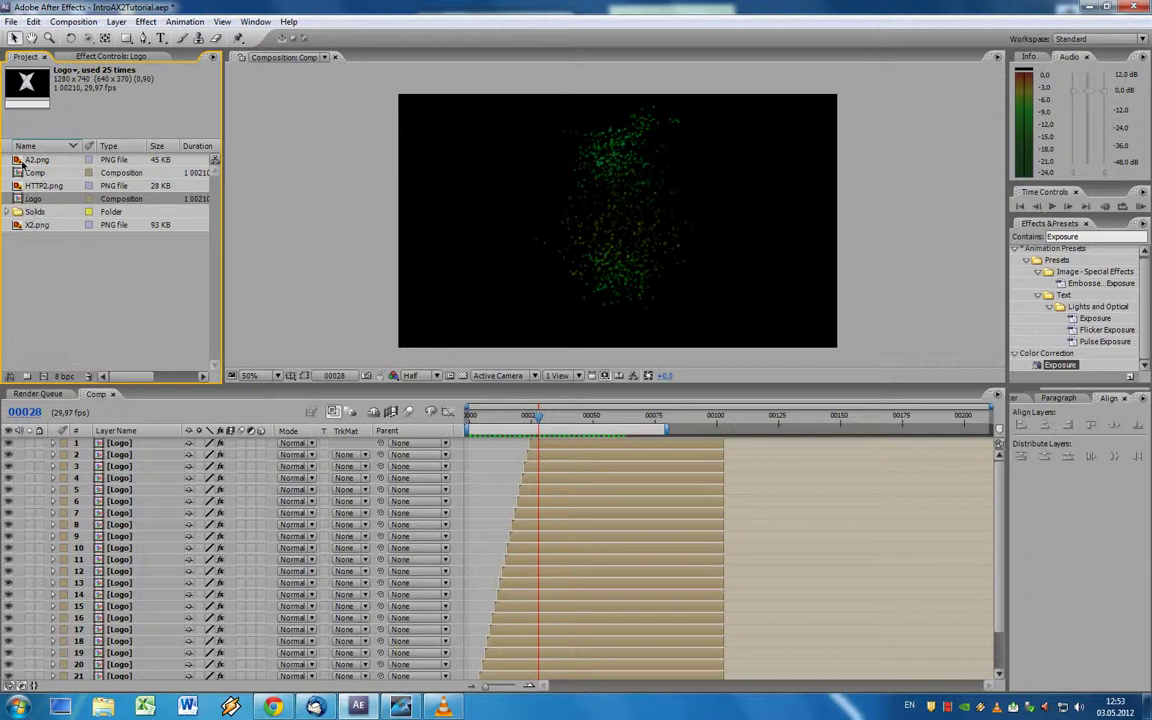
# Step: Create an A2 composition from A2.png and add X2.png as a layer
pyautogui.click(22, 160)
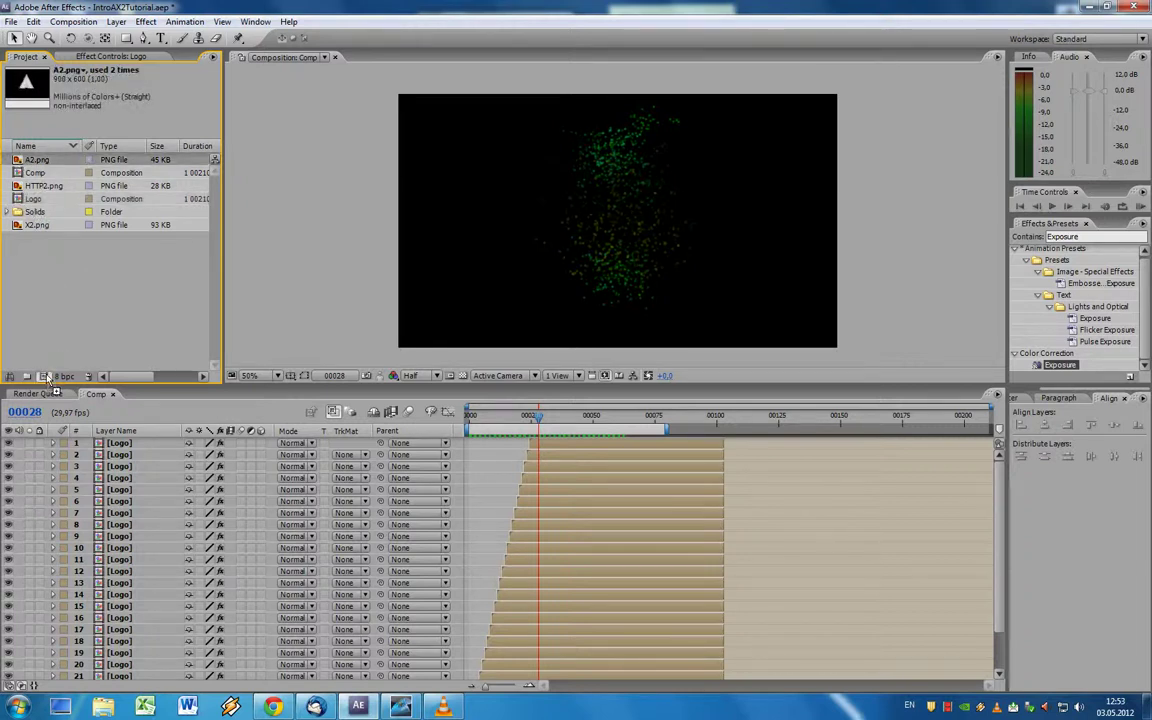
pyautogui.moveTo(47, 378); pyautogui.dragTo(44, 376)
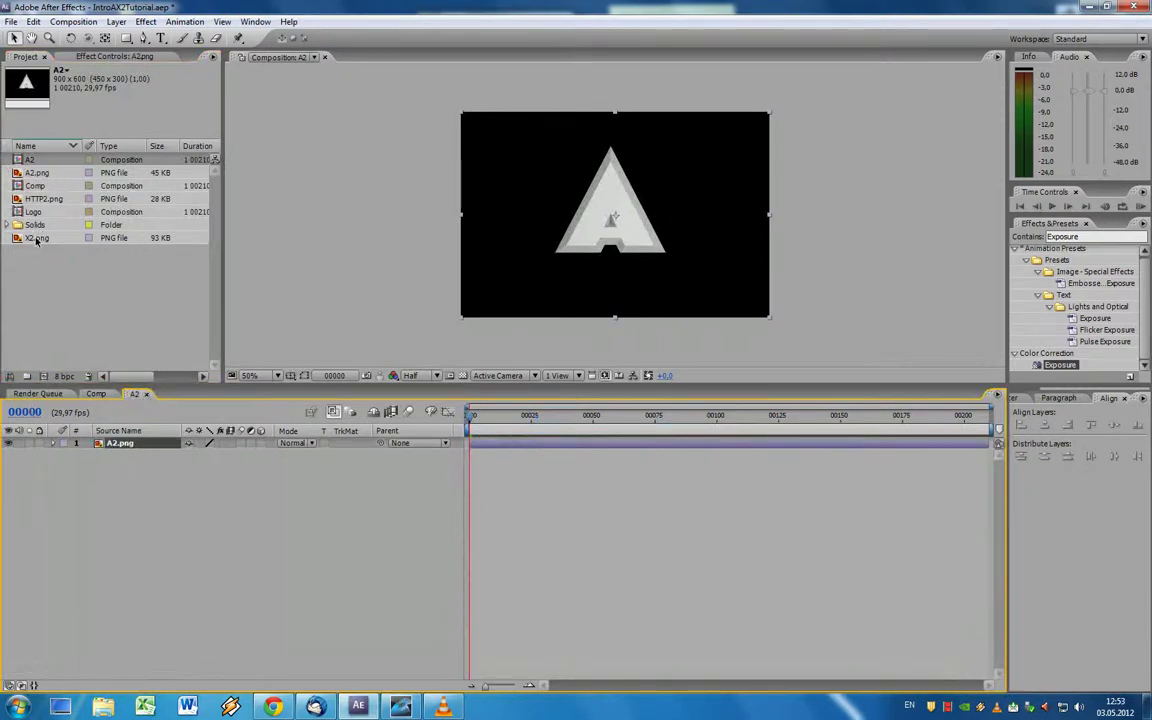
pyautogui.moveTo(36, 240); pyautogui.dragTo(112, 457)
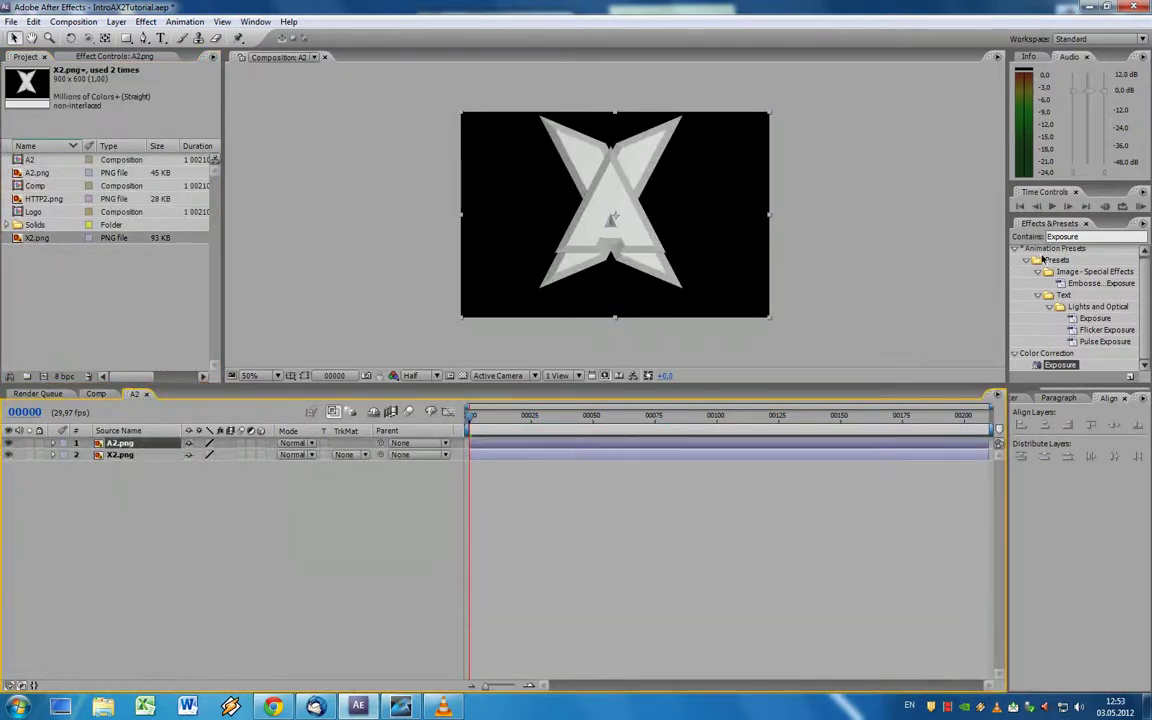
# Step: Apply Drop Shadow to A2.png with 180° direction, distance 13 and softness 21
pyautogui.click(1009, 229)
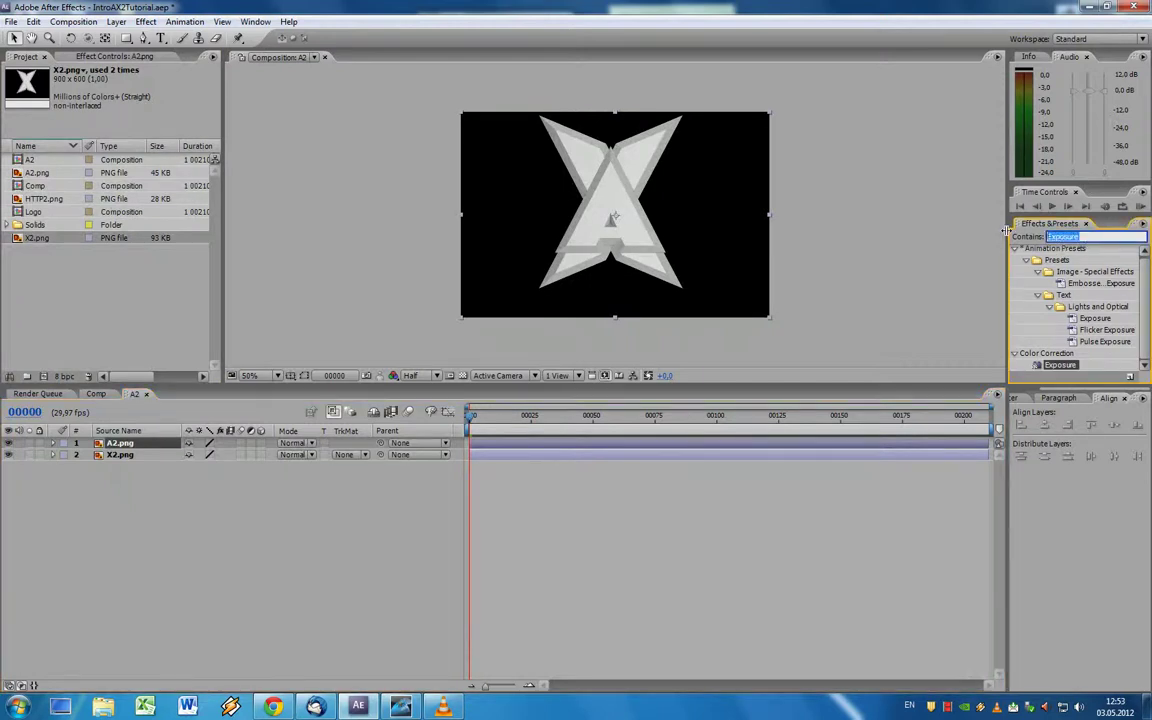
pyautogui.write('Drop sh')
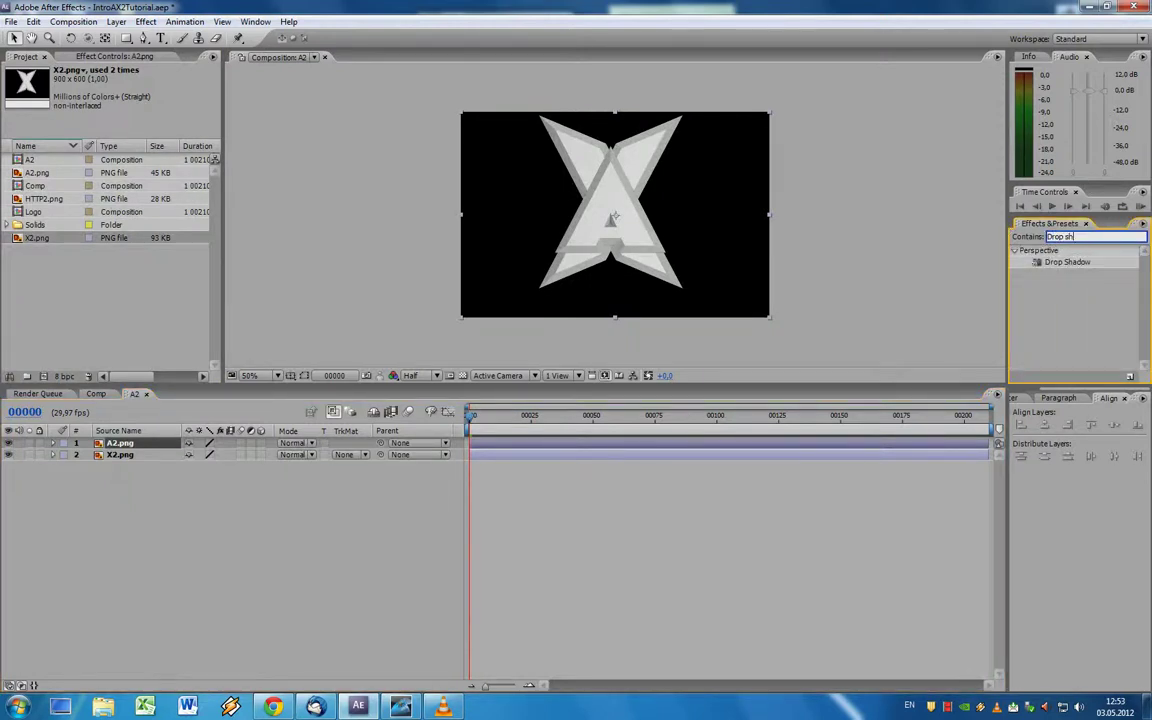
pyautogui.doubleClick(1046, 263)
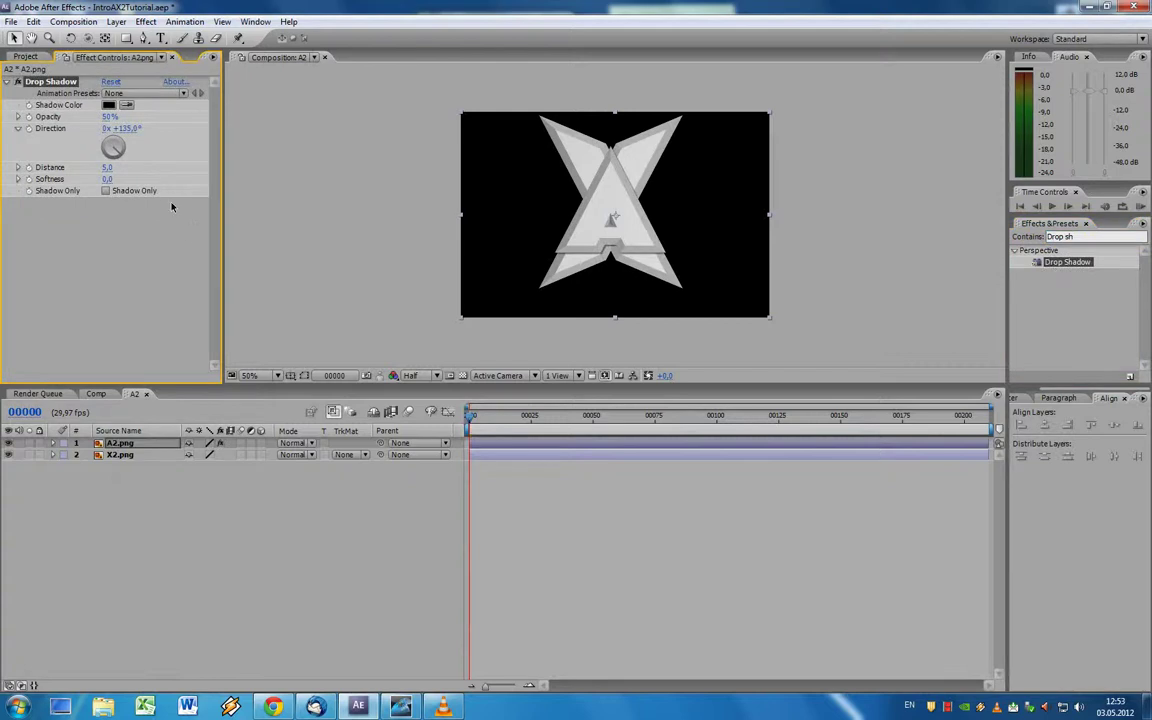
pyautogui.click(125, 129)
pyautogui.write('180')
pyautogui.press('Return')
pyautogui.moveTo(107, 168); pyautogui.dragTo(116, 168)
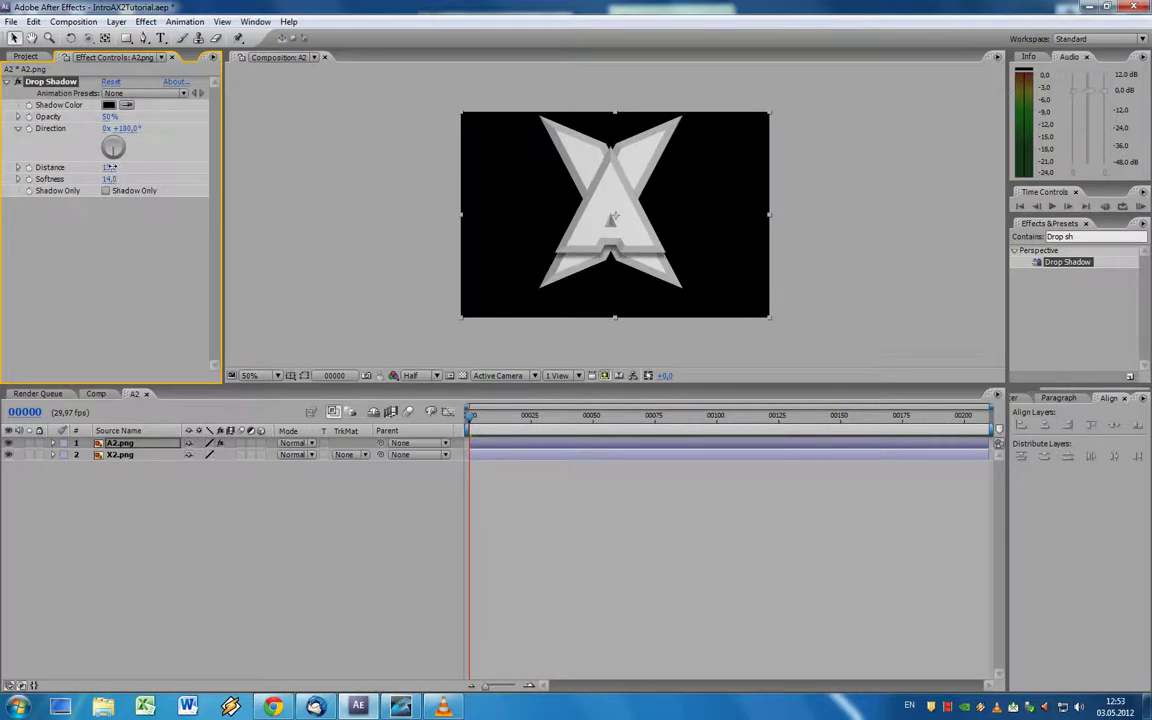
pyautogui.moveTo(113, 182); pyautogui.dragTo(132, 182)
pyautogui.click(1089, 240)
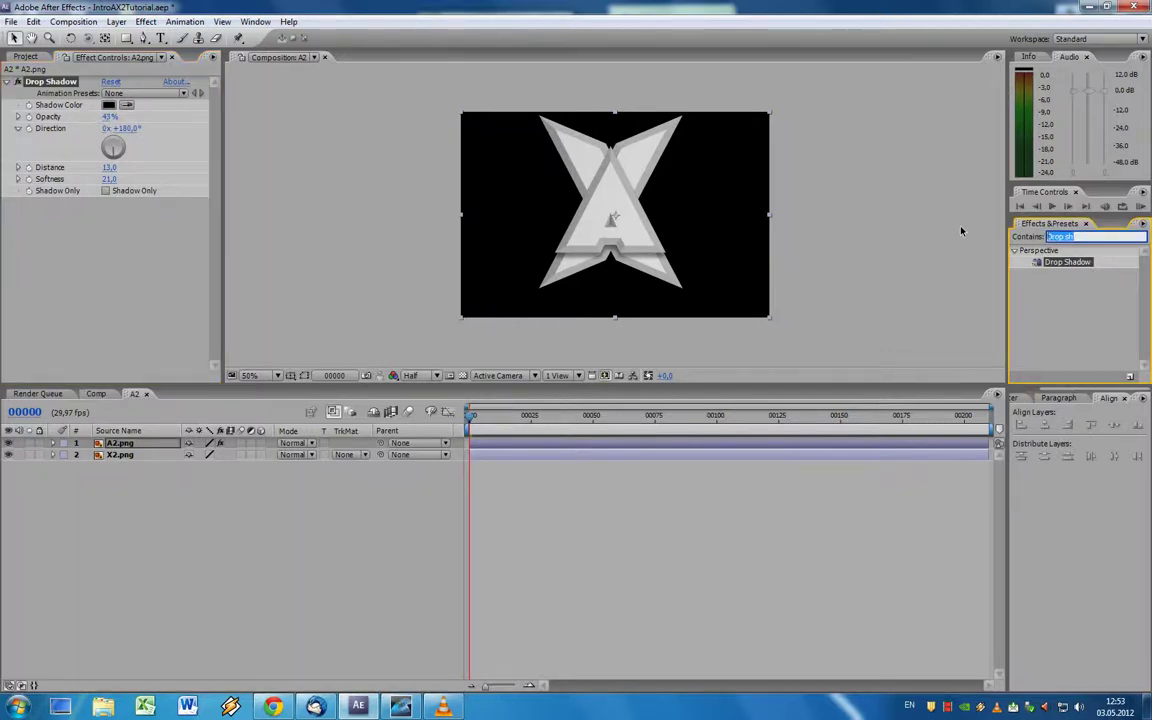
# Step: Add Glow to A2.png with original composited on top, A & B Colors, Color A grey AEAEAE
pyautogui.write('Glow')
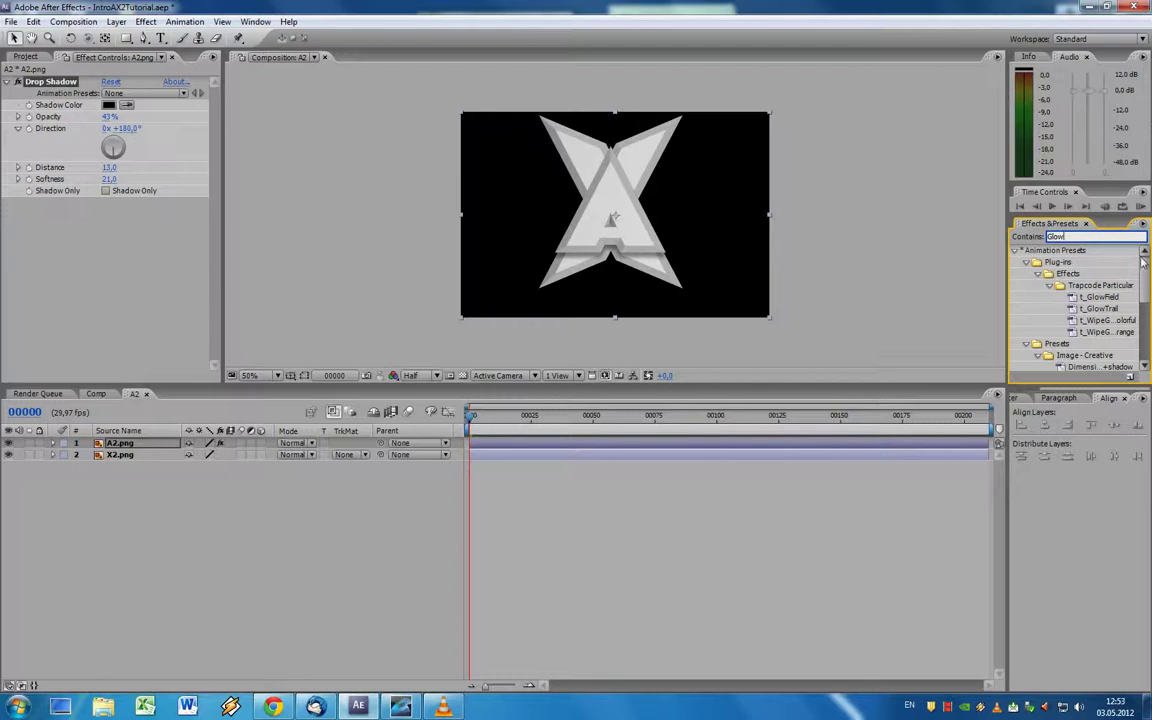
pyautogui.scroll(-3, 1144, 260)
pyautogui.moveTo(1053, 341); pyautogui.dragTo(950, 312)
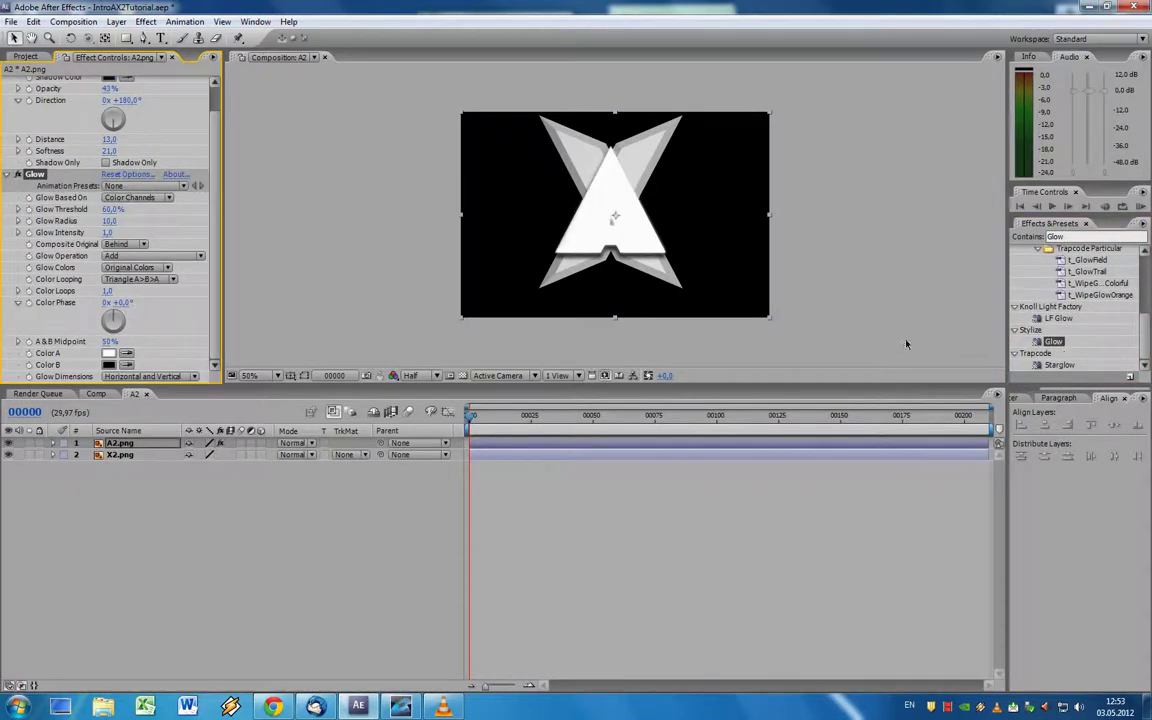
pyautogui.click(142, 244)
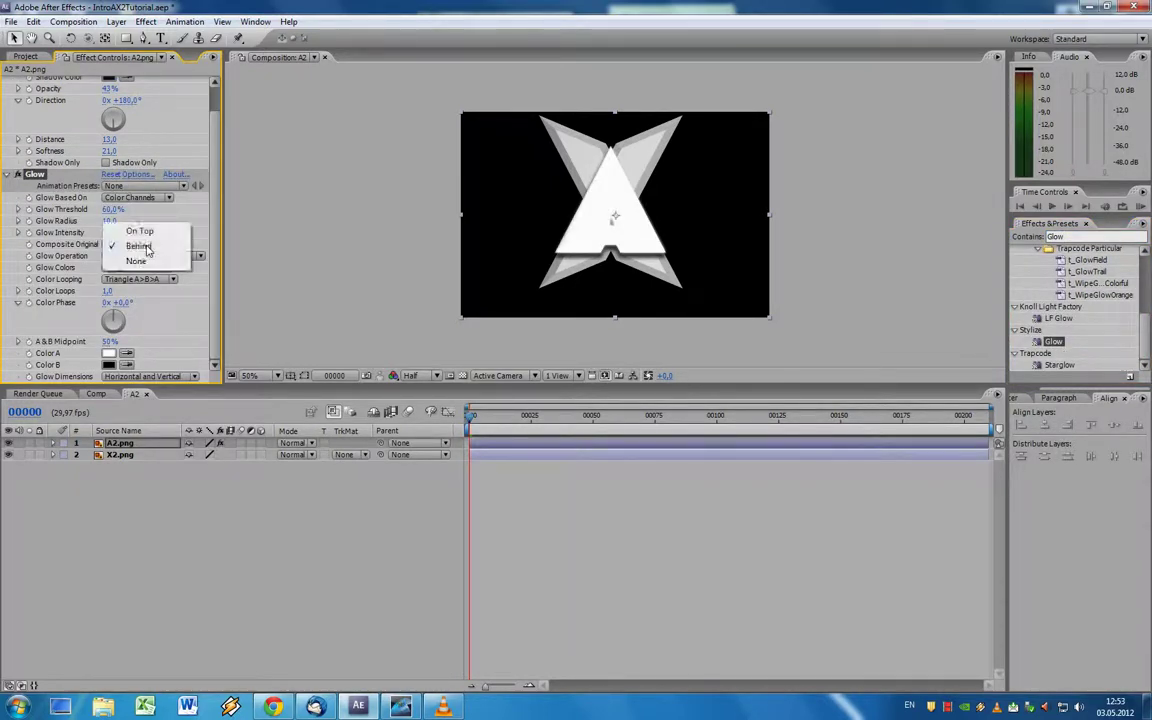
pyautogui.click(145, 232)
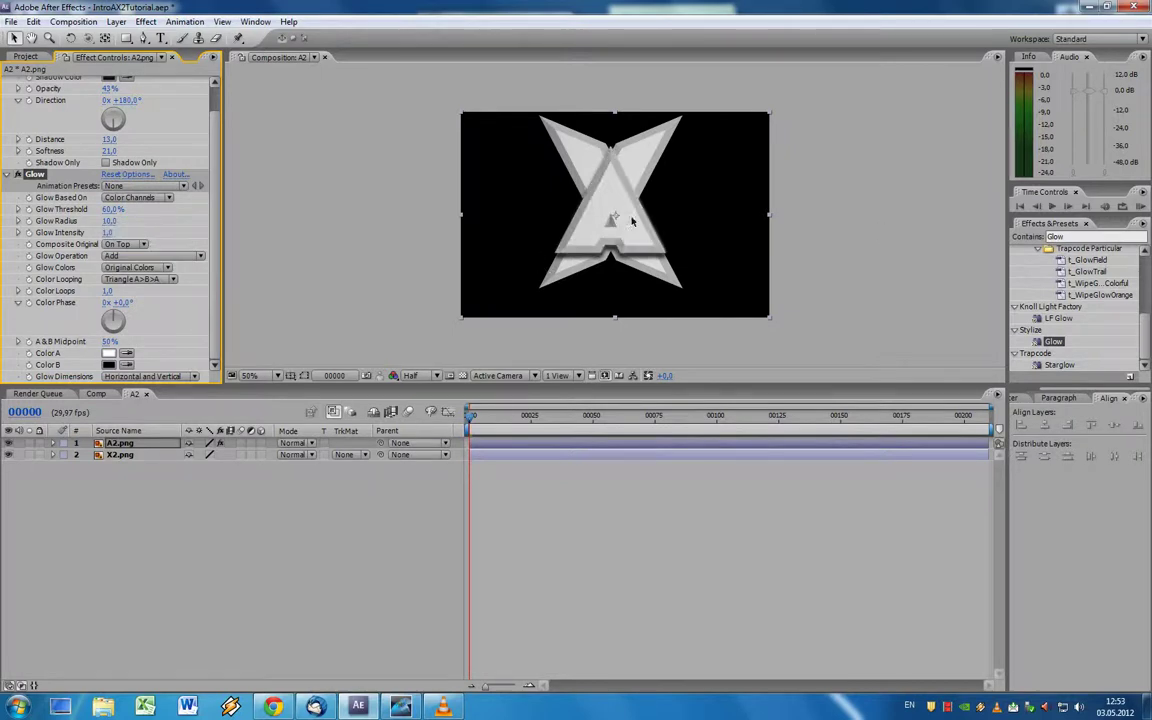
pyautogui.click(169, 268)
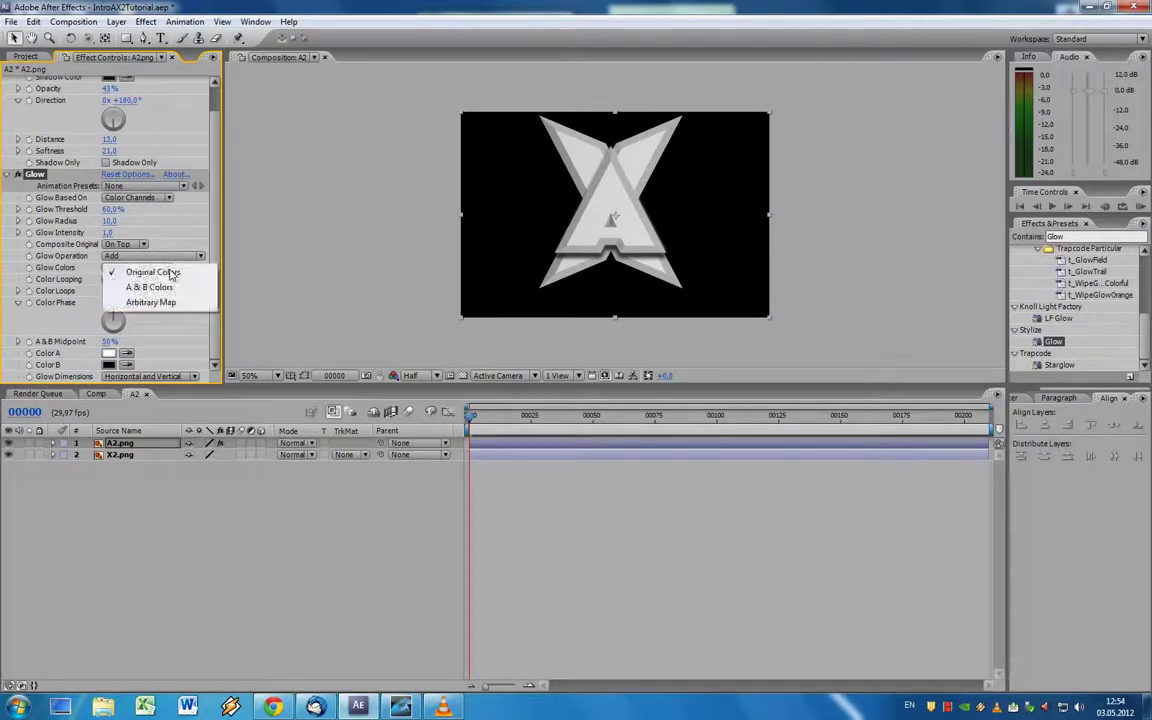
pyautogui.click(200, 285)
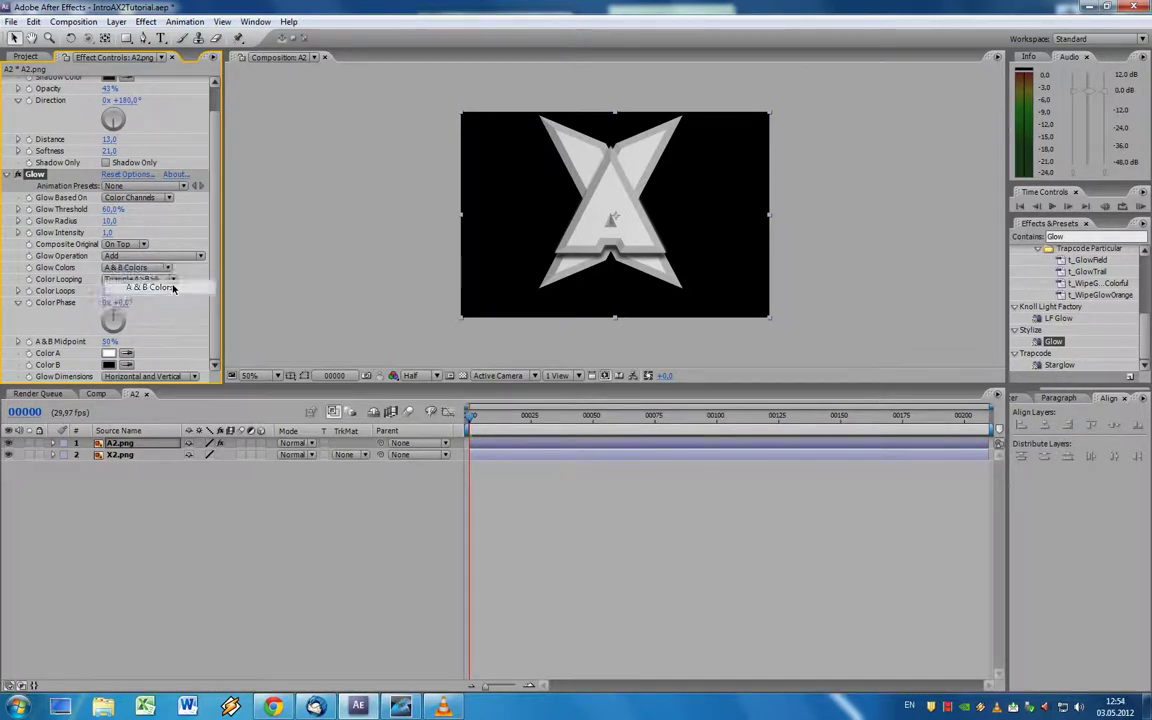
pyautogui.click(108, 353)
pyautogui.moveTo(28, 64); pyautogui.dragTo(14, 87)
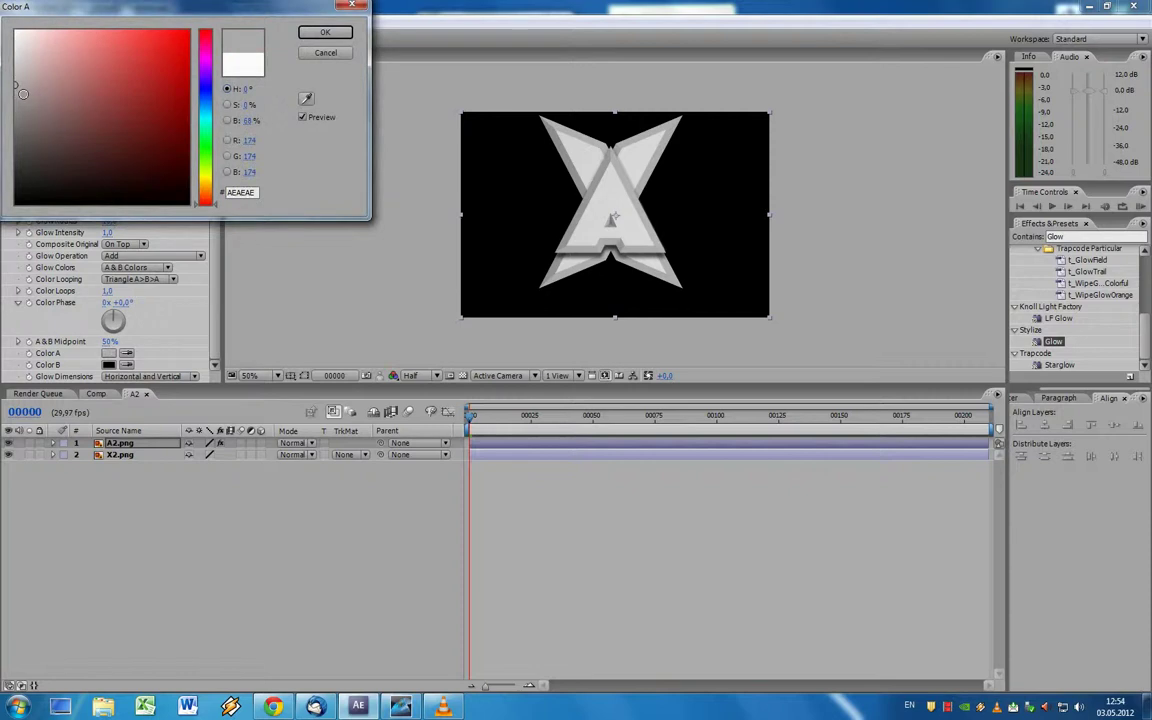
pyautogui.click(316, 33)
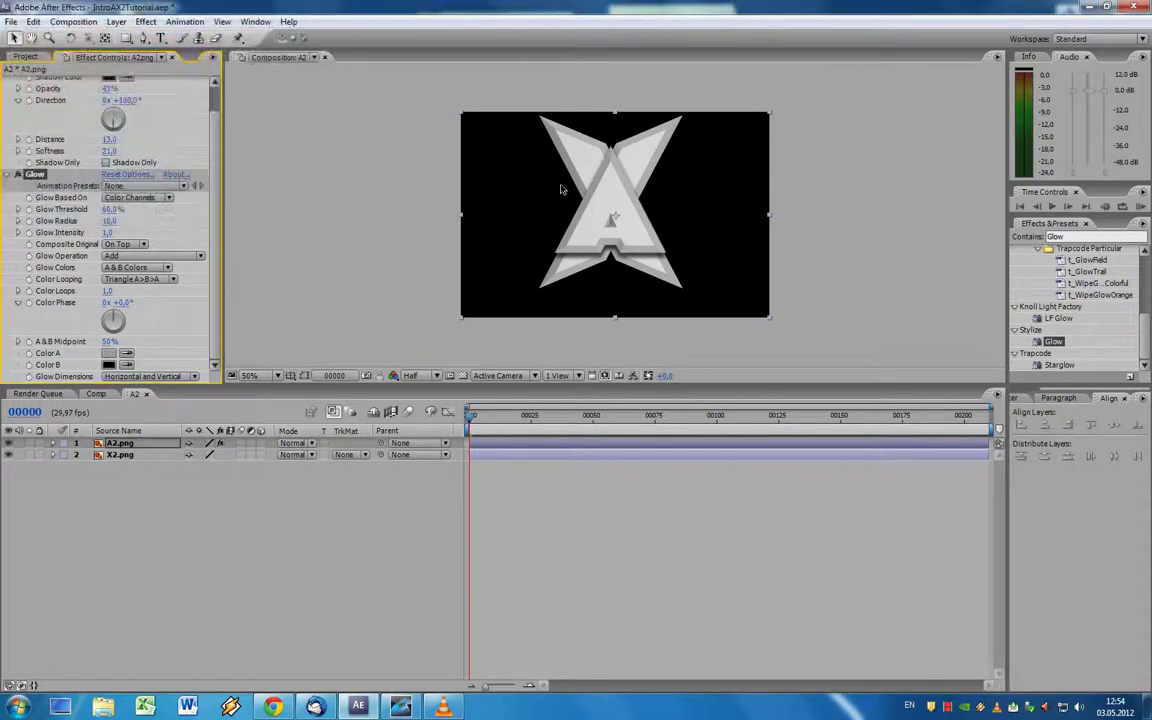
# Step: Compare the Glow on and off, then lower the Drop Shadow opacity to 26%
pyautogui.click(18, 175)
pyautogui.click(18, 175)
pyautogui.click(18, 175)
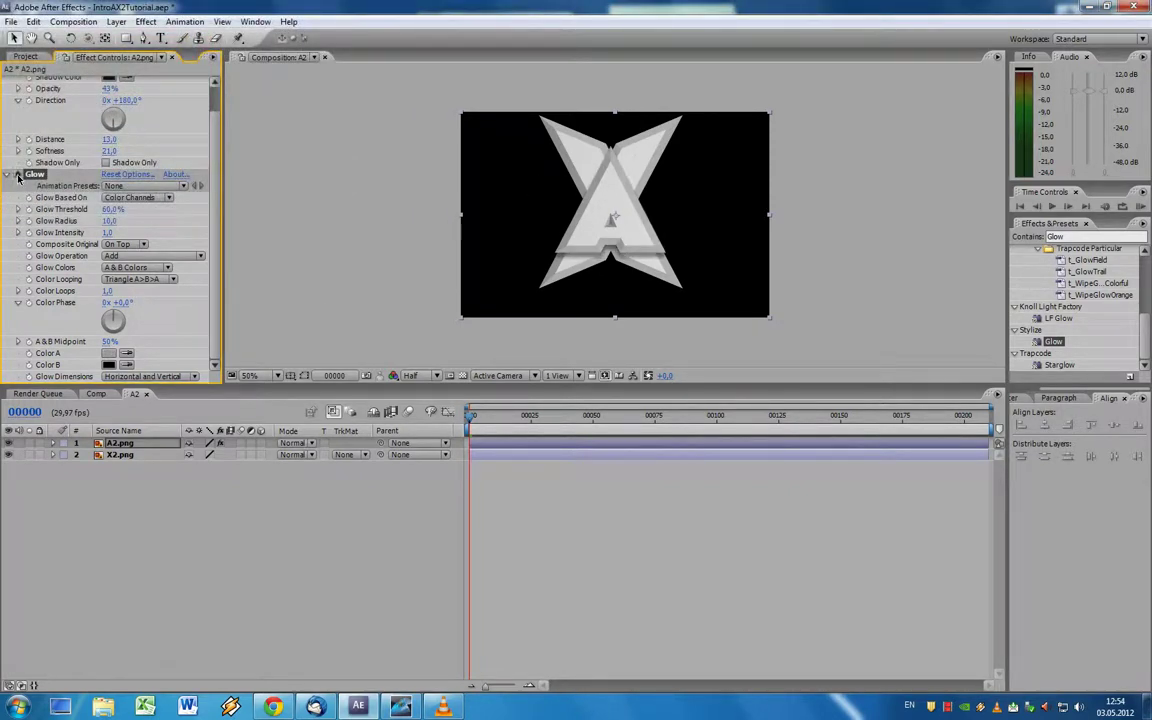
pyautogui.click(18, 175)
pyautogui.scroll(1, 205, 250)
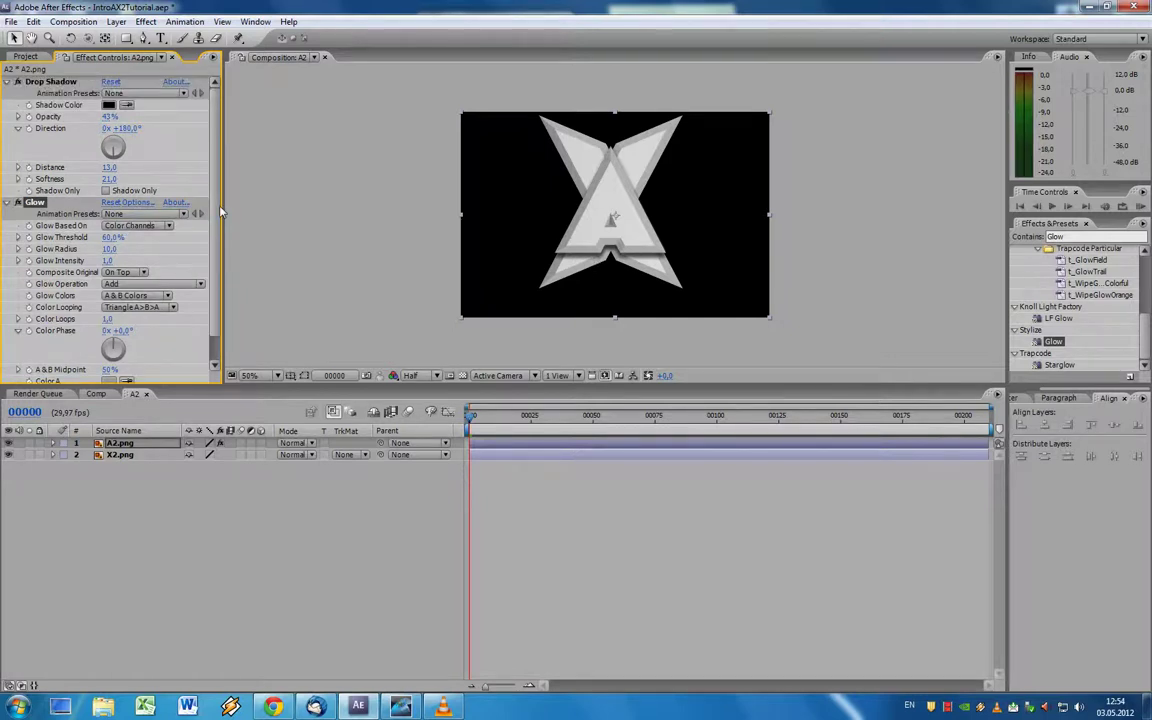
pyautogui.moveTo(96, 117); pyautogui.dragTo(91, 117)
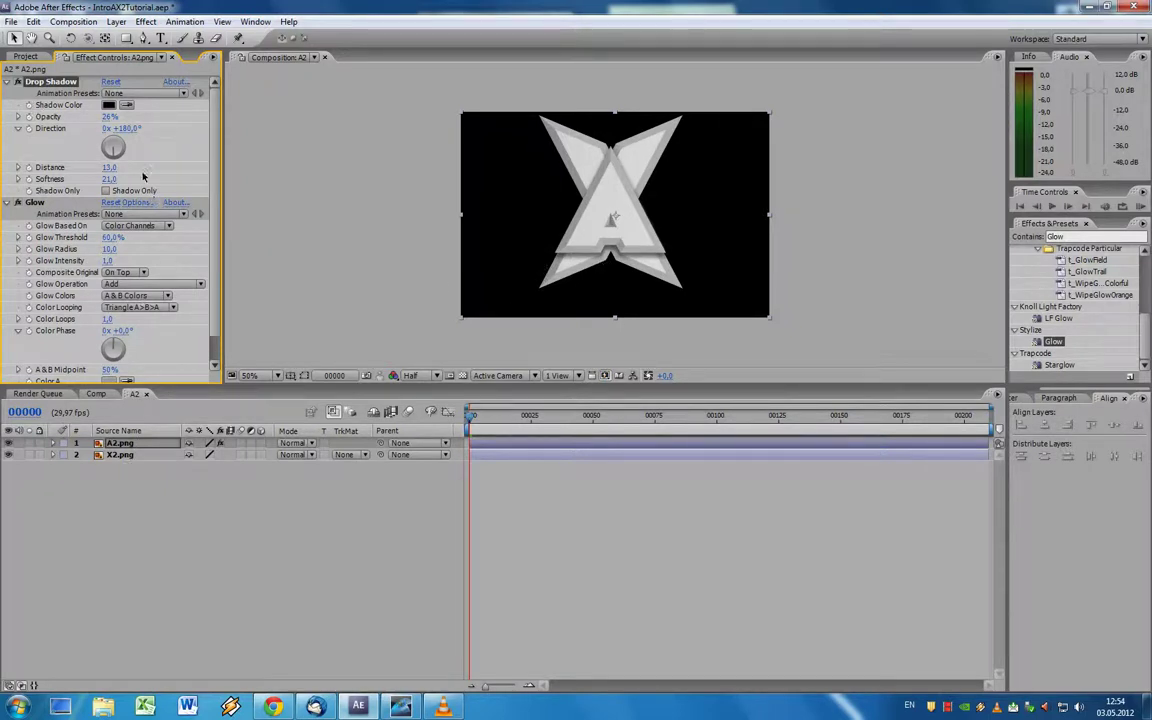
pyautogui.click(47, 204)
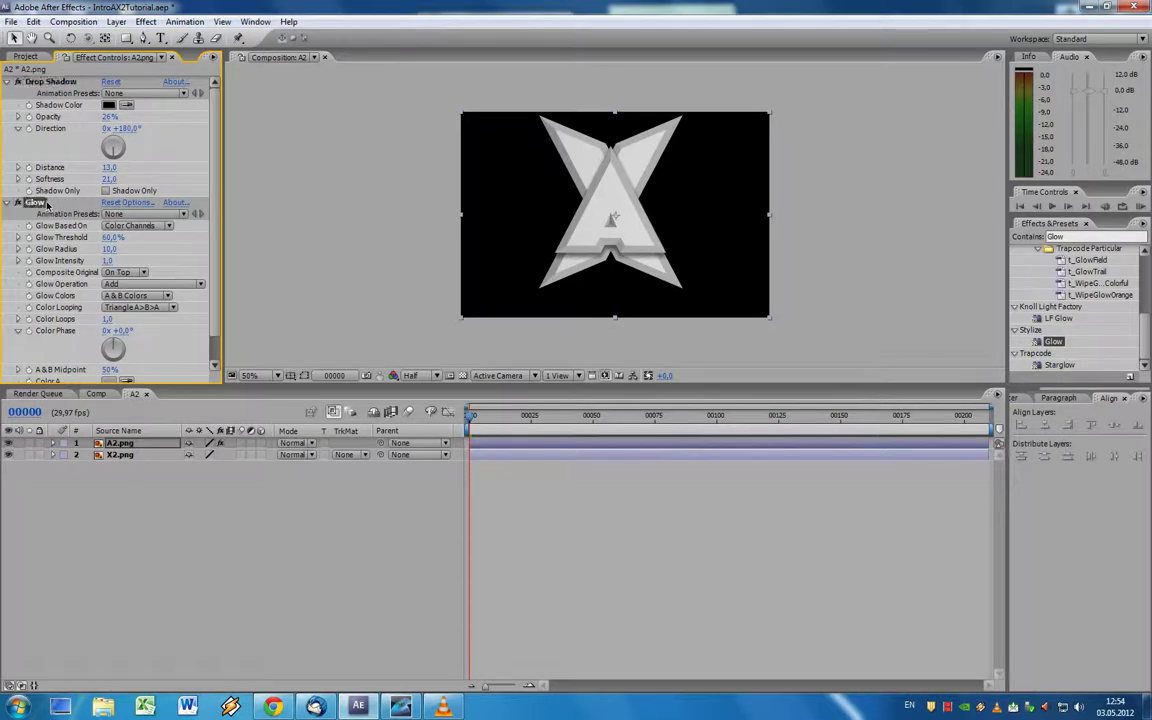
# Step: Copy A2.png's Glow onto X2.png and set its Glow Based On to Alpha Channel
pyautogui.click(33, 21)
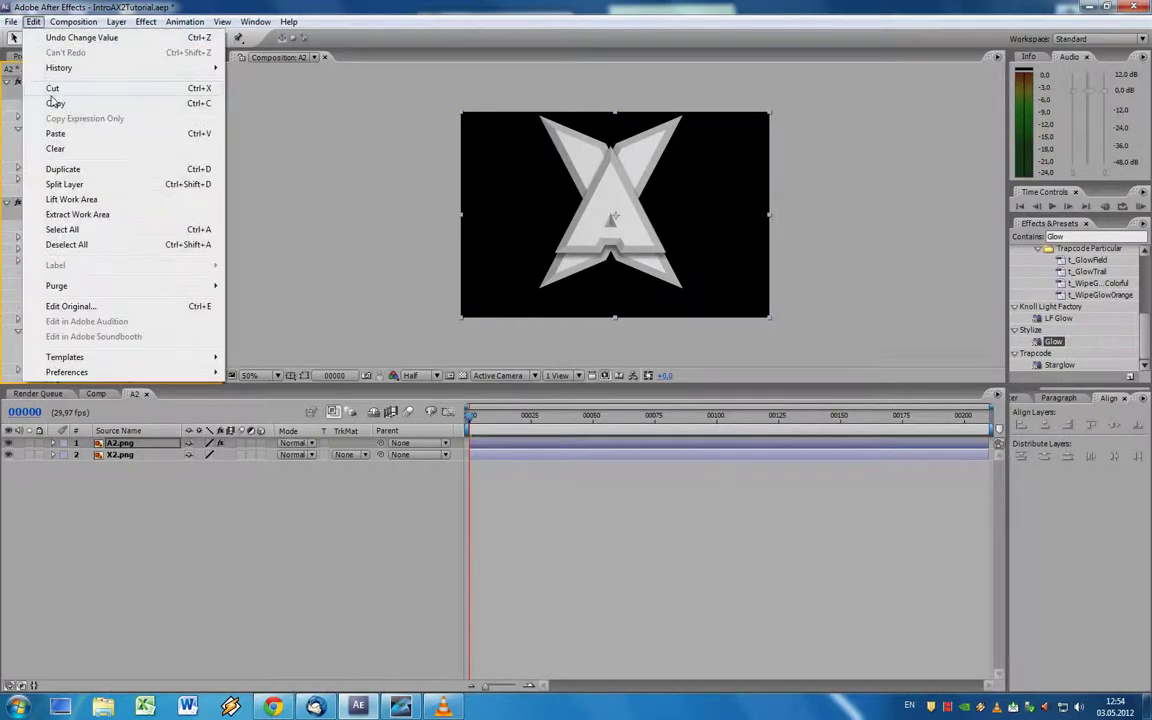
pyautogui.click(55, 104)
pyautogui.click(118, 455)
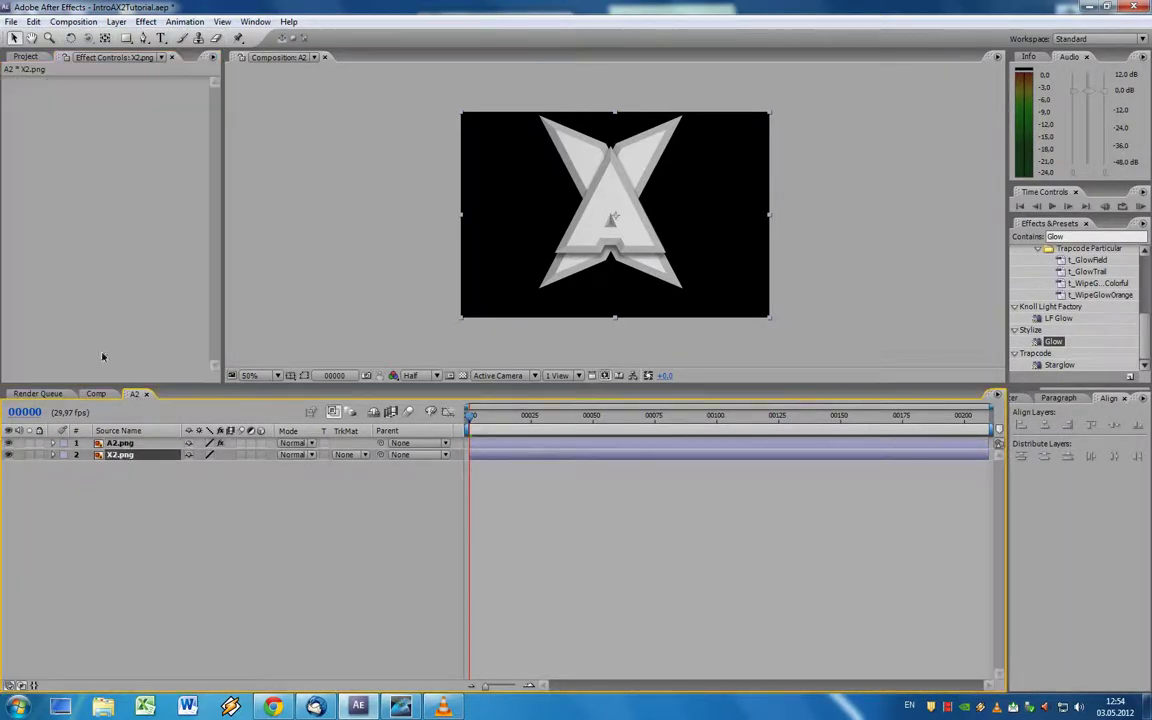
pyautogui.click(33, 21)
pyautogui.click(55, 131)
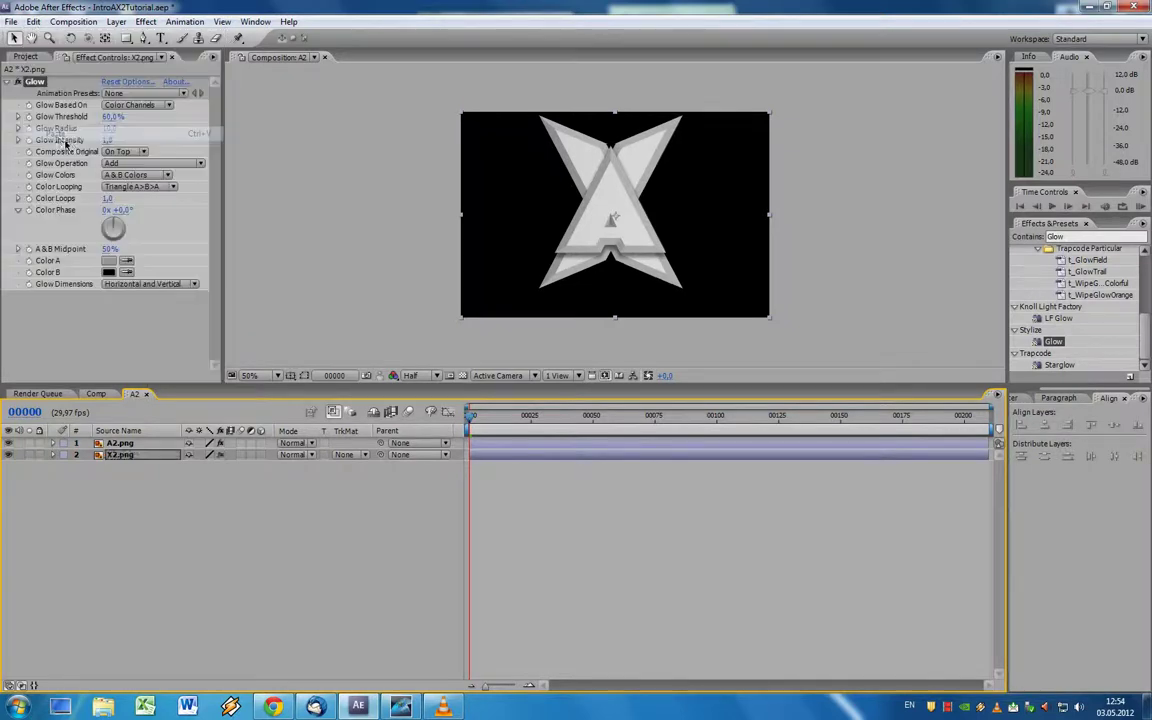
pyautogui.click(165, 105)
pyautogui.click(170, 106)
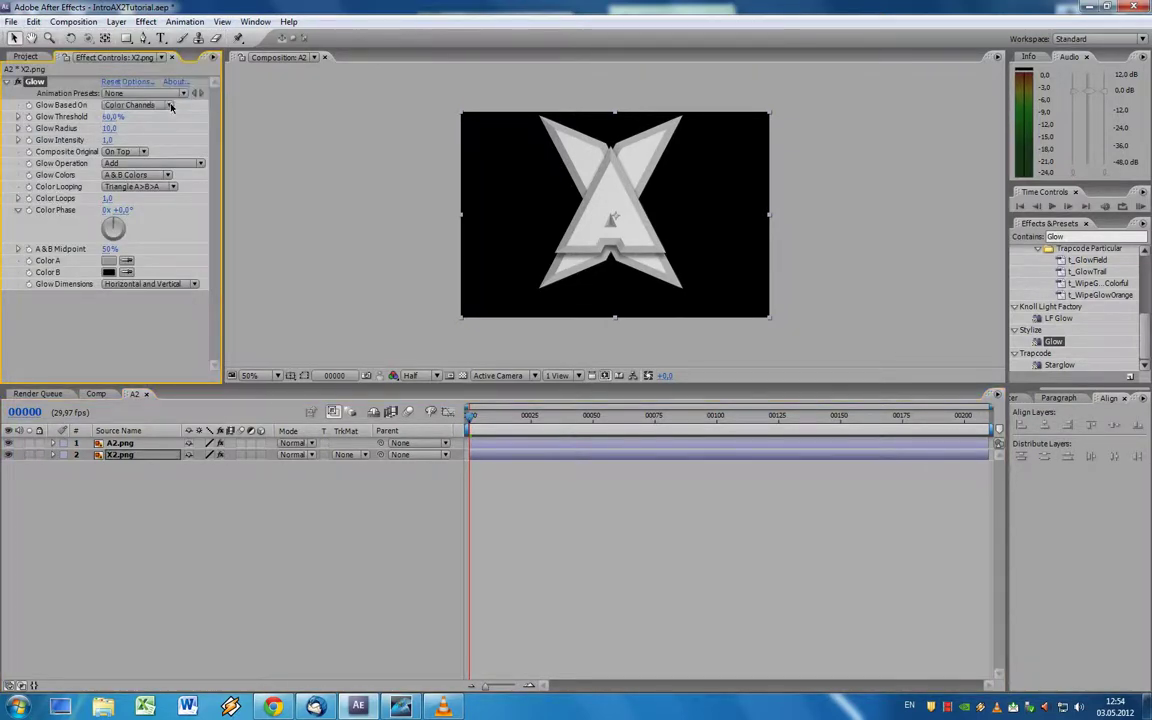
pyautogui.click(175, 106)
pyautogui.click(152, 91)
# Step: Close the A2 timeline and rename the A2 composition to LogoFinal
pyautogui.click(148, 395)
pyautogui.click(25, 57)
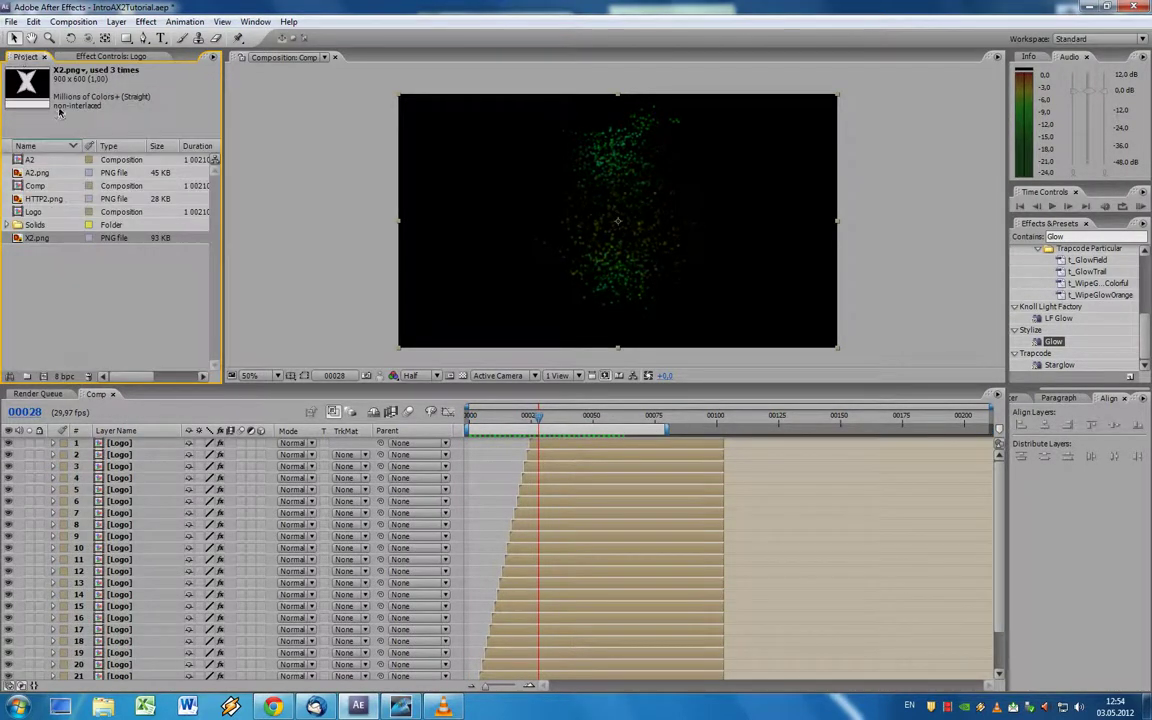
pyautogui.click(30, 161)
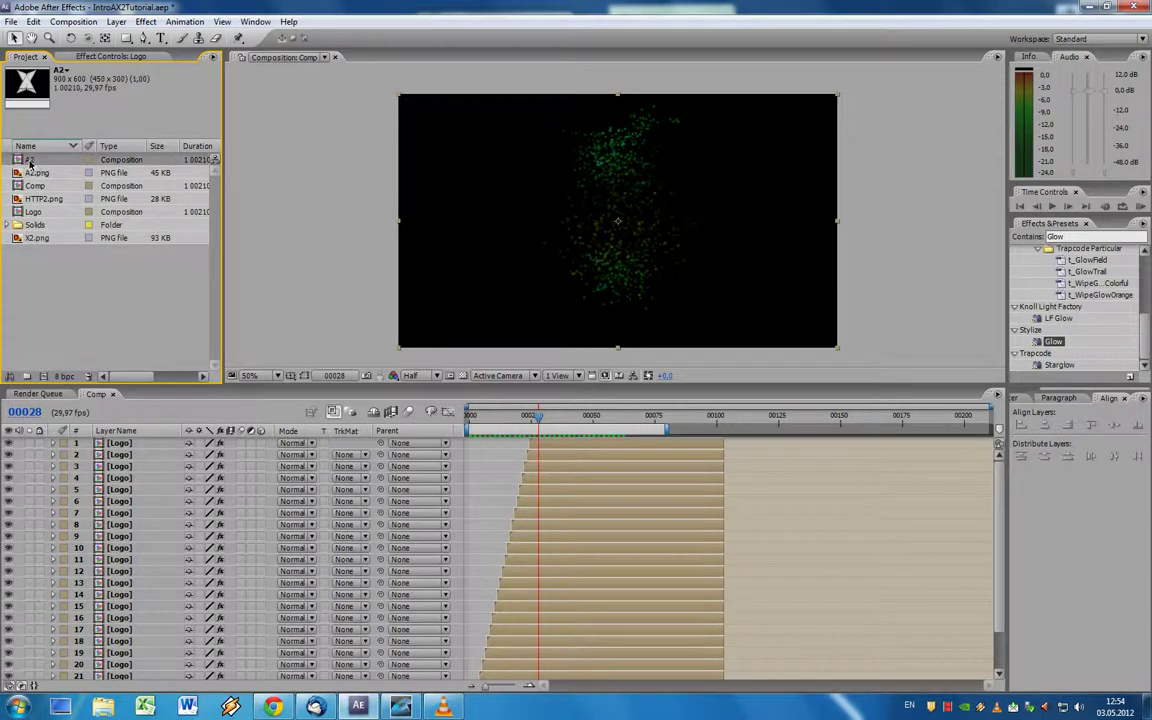
pyautogui.press('Return')
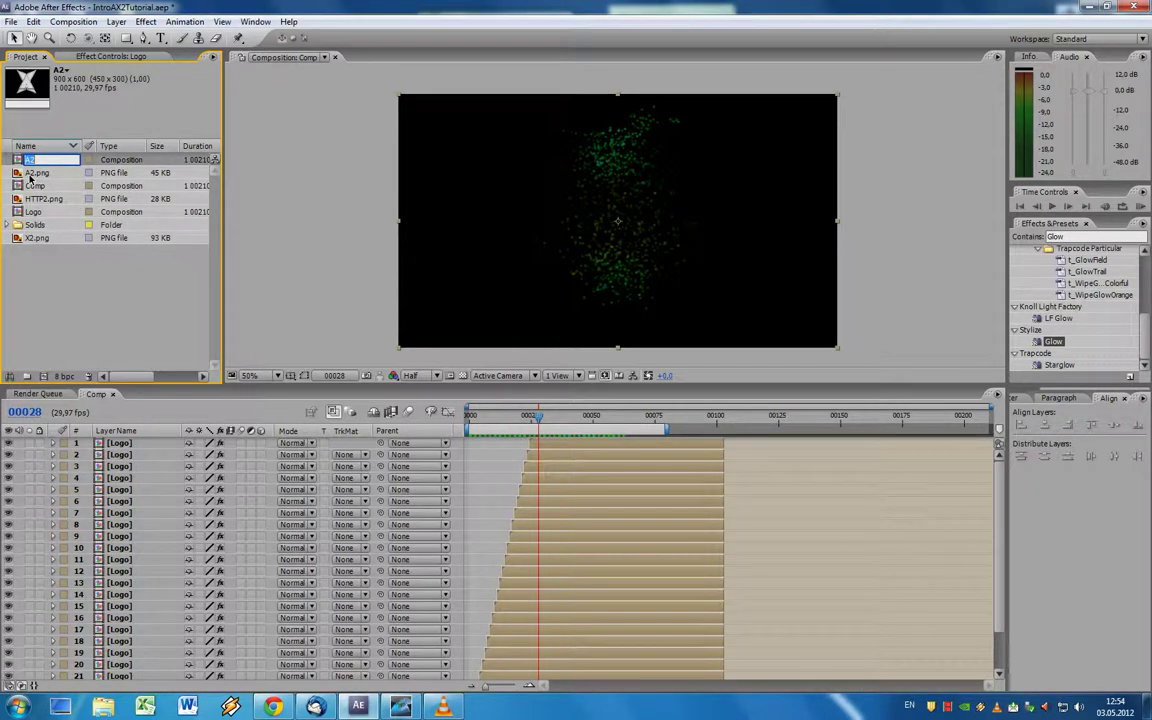
pyautogui.write('LogoFinal')
pyautogui.press('Return')
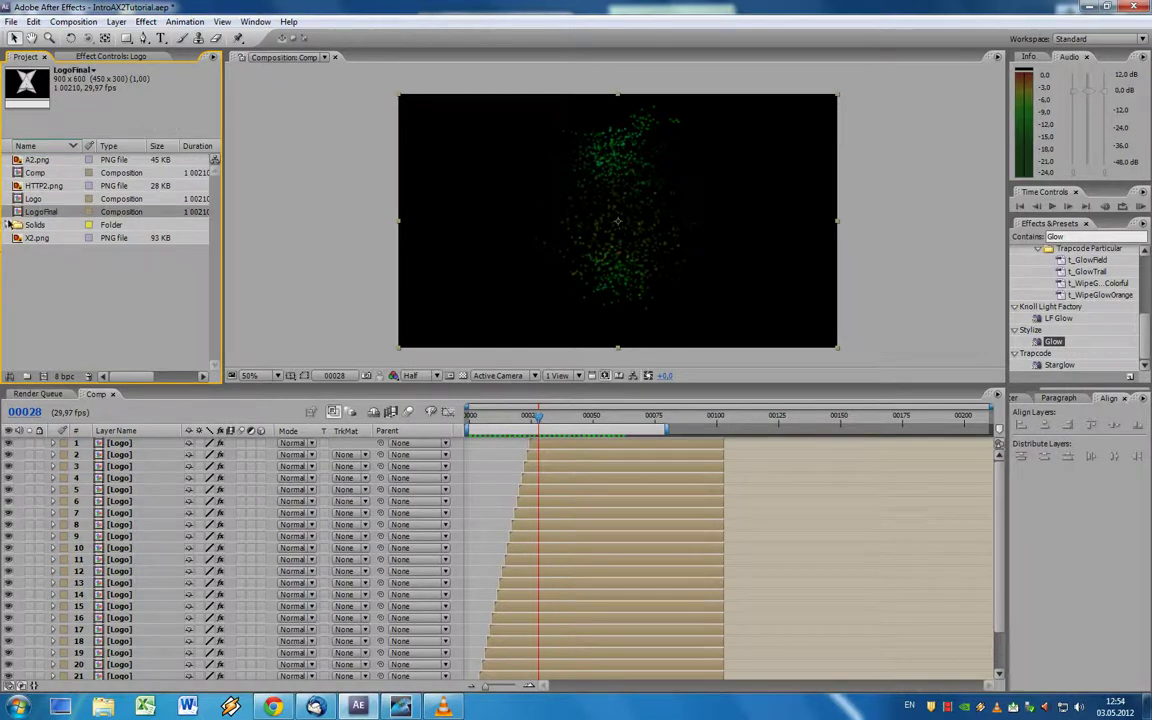
# Step: Give the LogoFinal layer in Comp a Blue label and go to frame 55
pyautogui.click(127, 443)
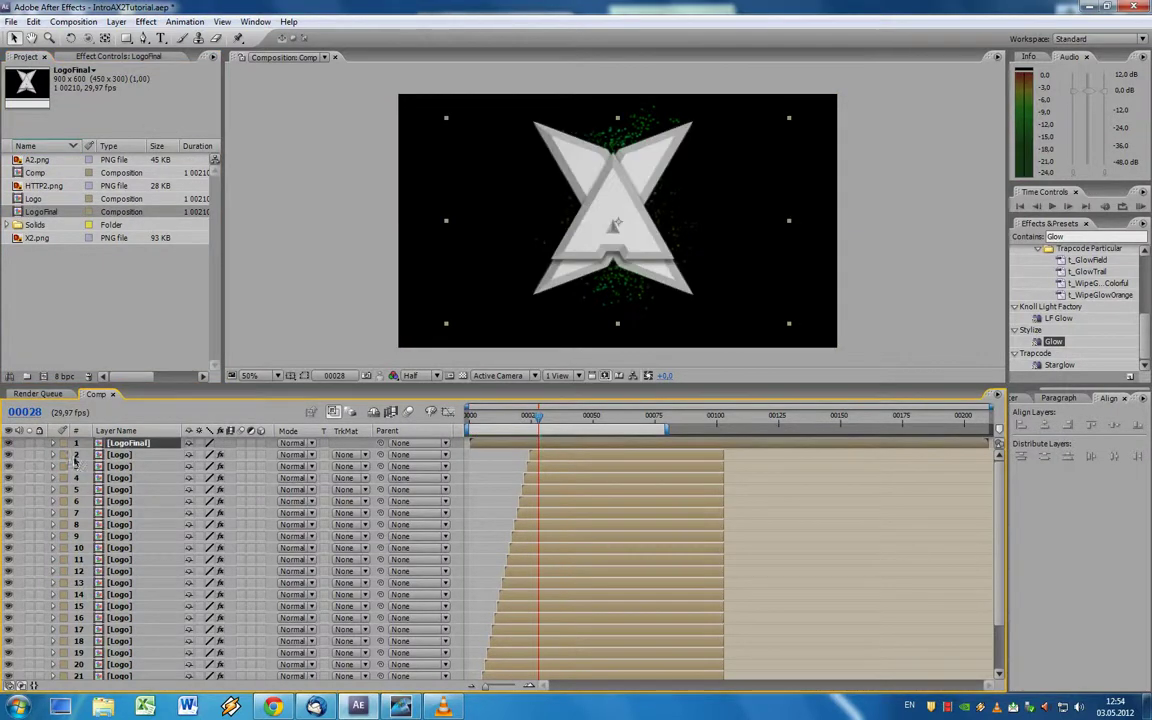
pyautogui.click(66, 448)
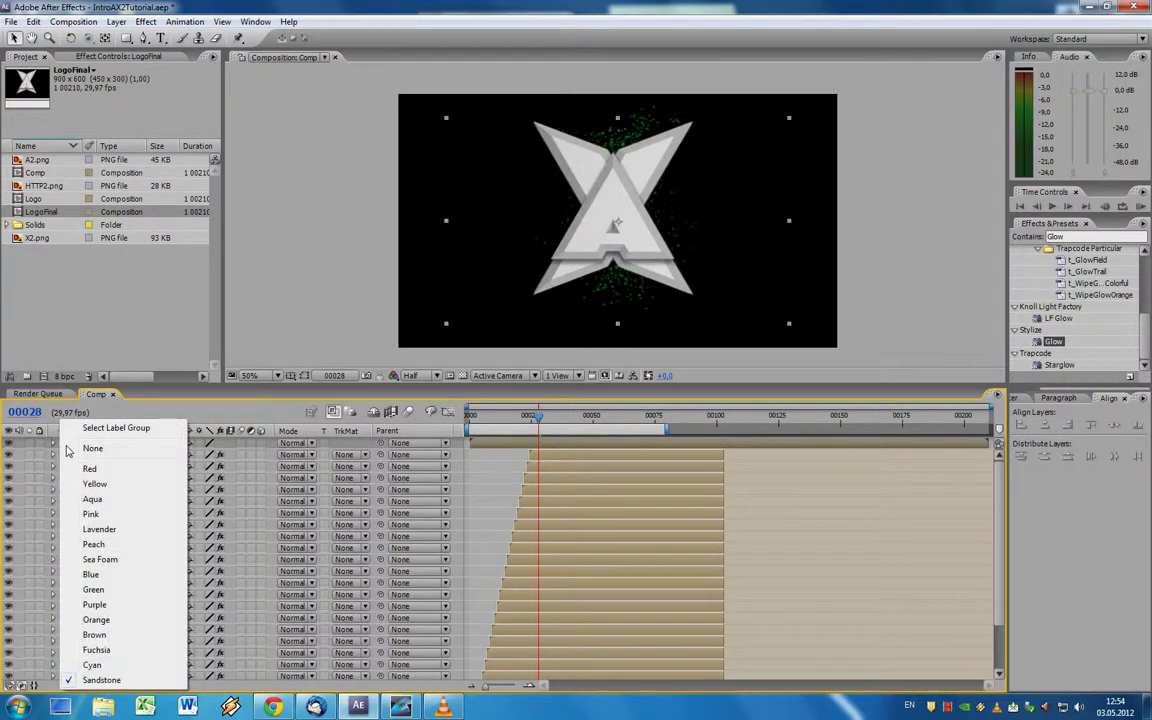
pyautogui.click(116, 576)
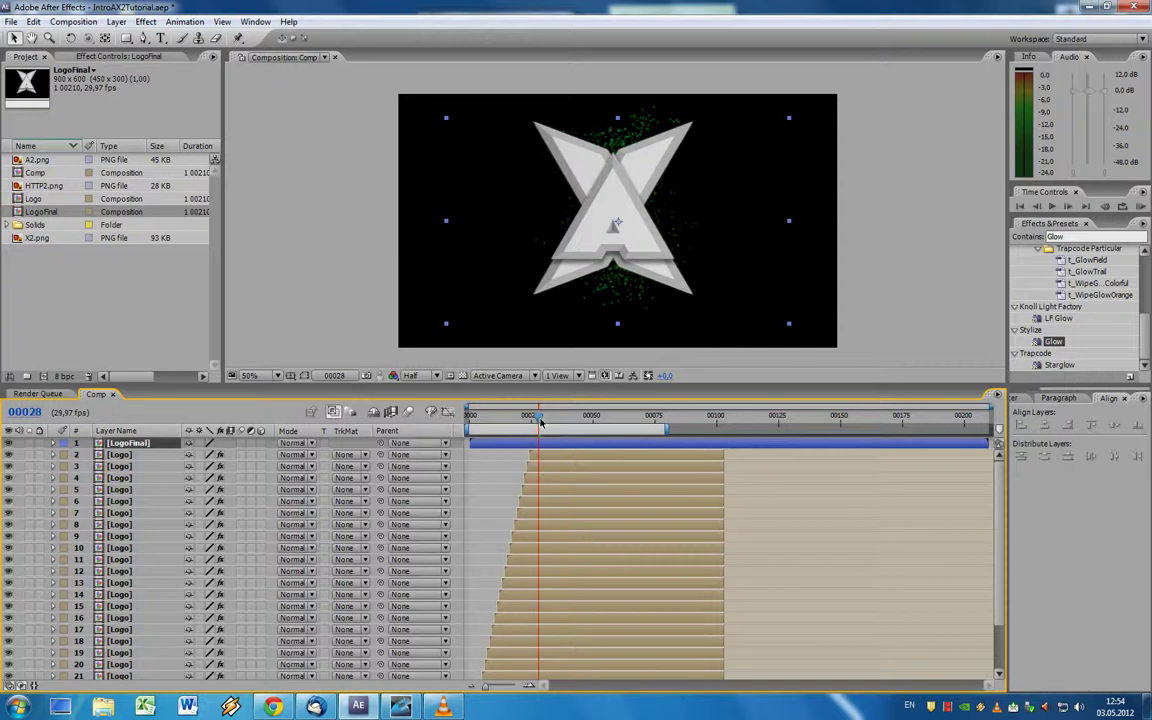
pyautogui.moveTo(541, 422); pyautogui.dragTo(605, 420)
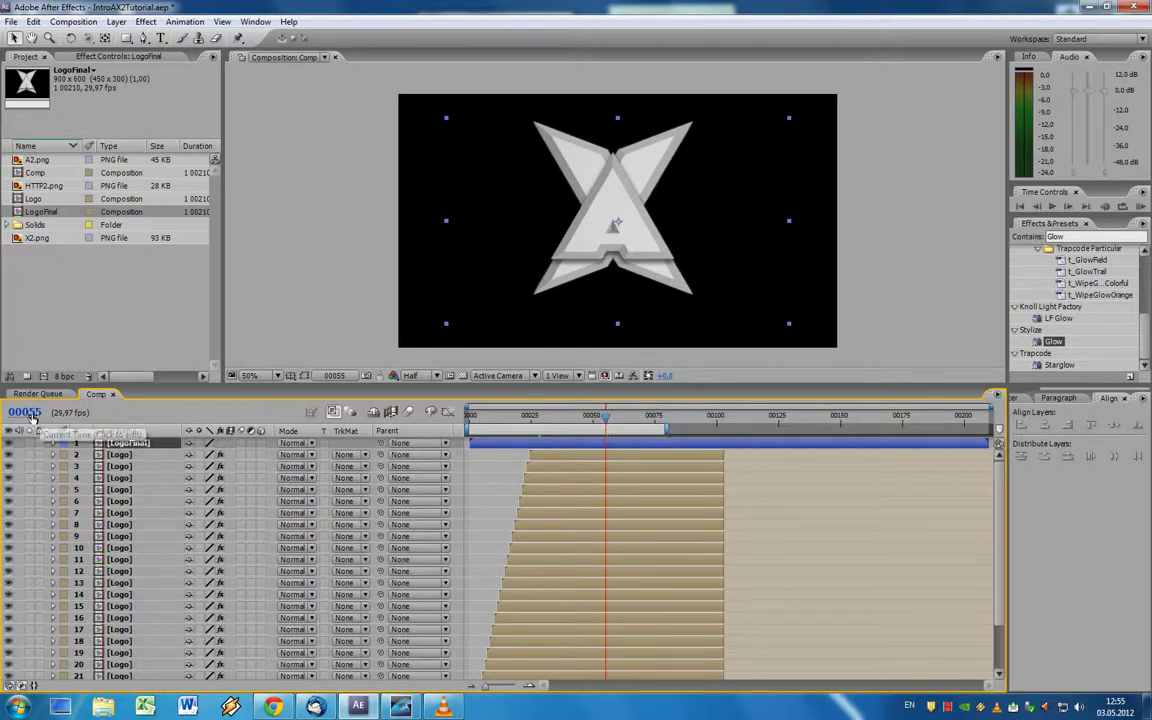
pyautogui.click(25, 412)
pyautogui.write('55')
pyautogui.press('Return')
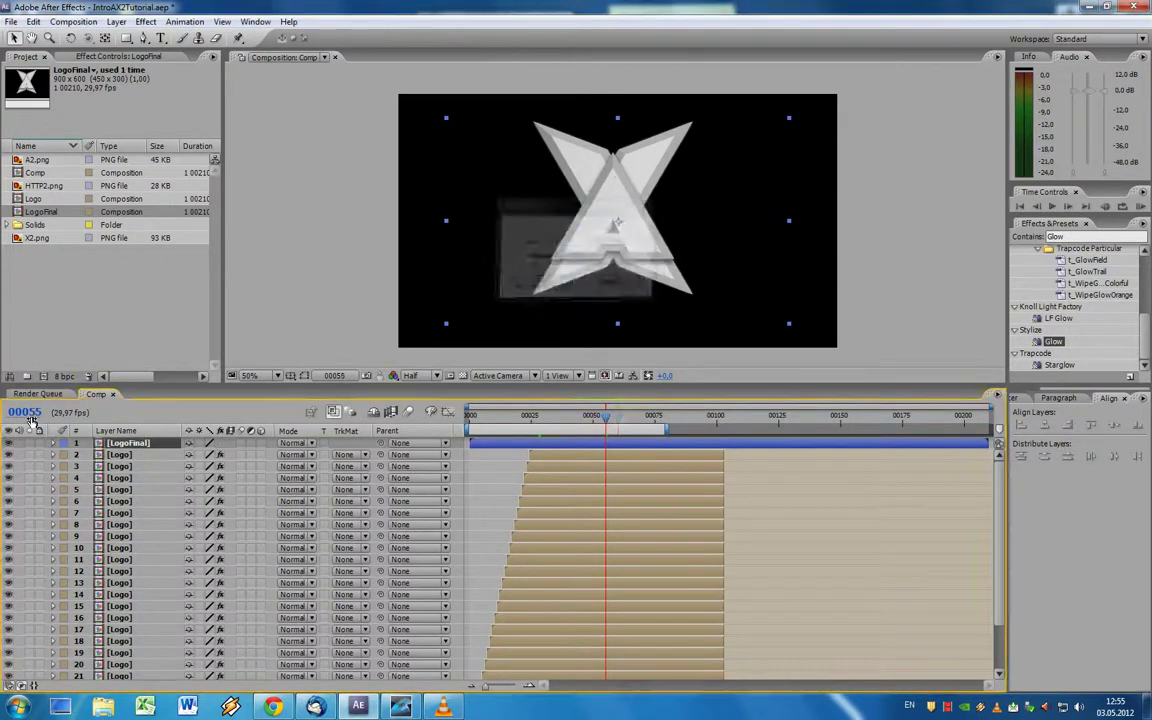
# Step: Draw a rectangular mask around the logo and keyframe its Mask Path at frame 78
pyautogui.click(125, 38)
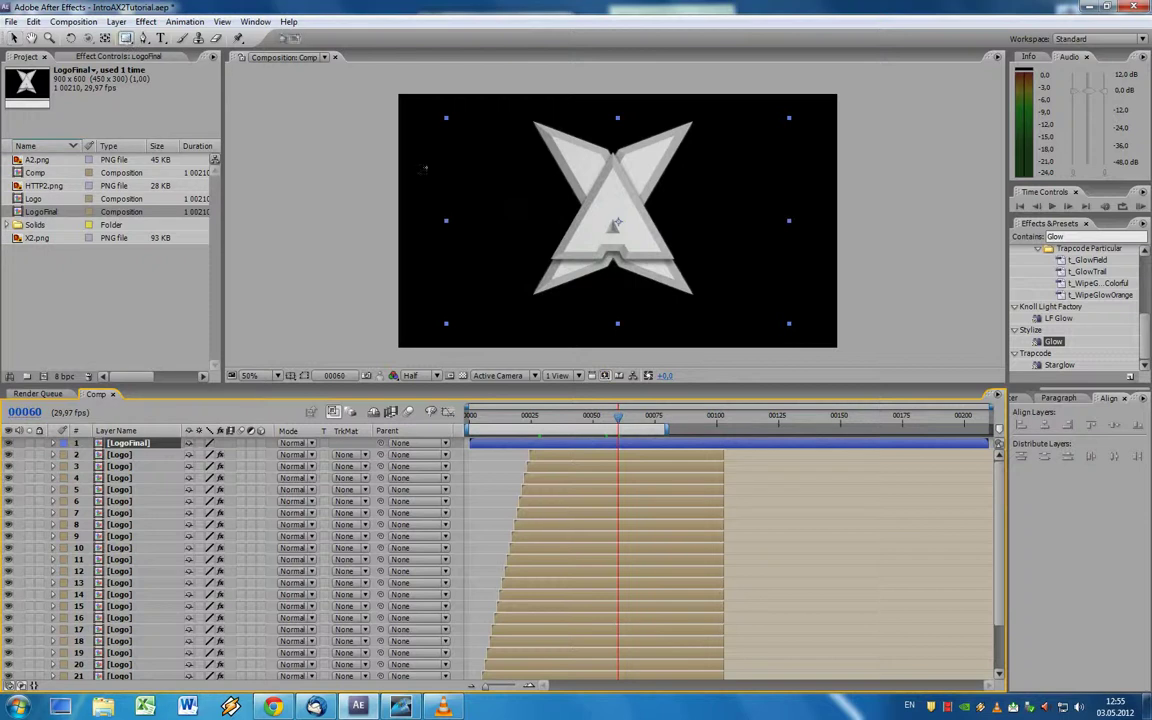
pyautogui.moveTo(523, 112); pyautogui.dragTo(705, 309)
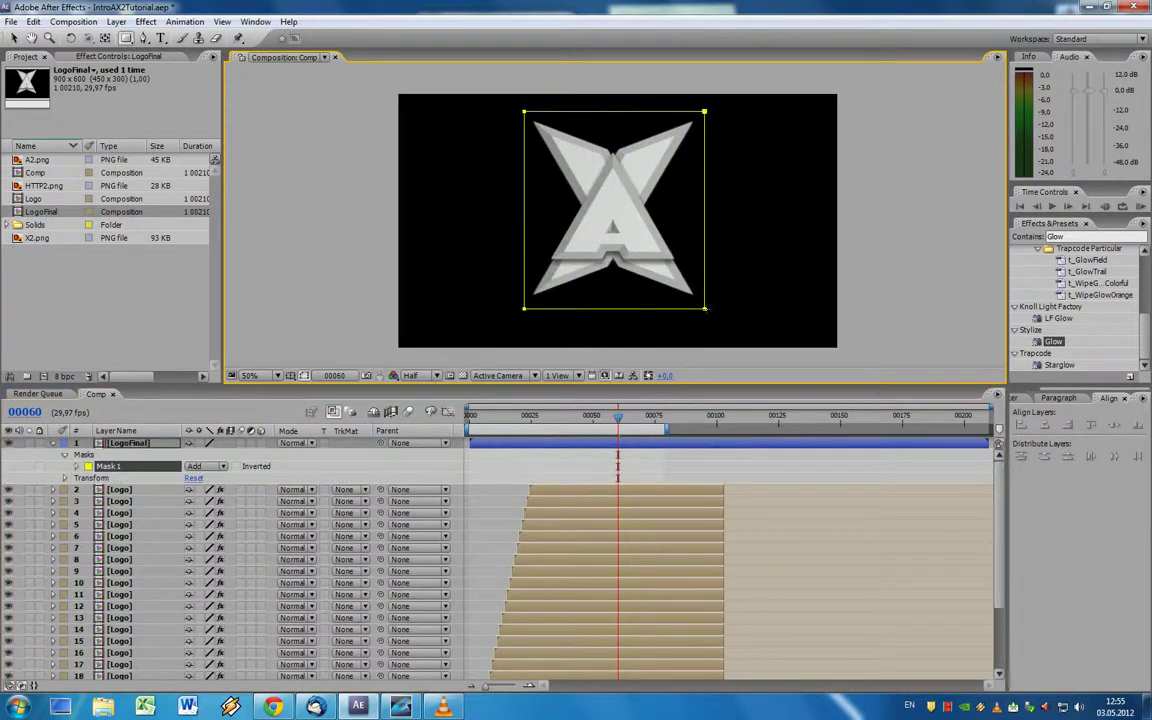
pyautogui.click(30, 412)
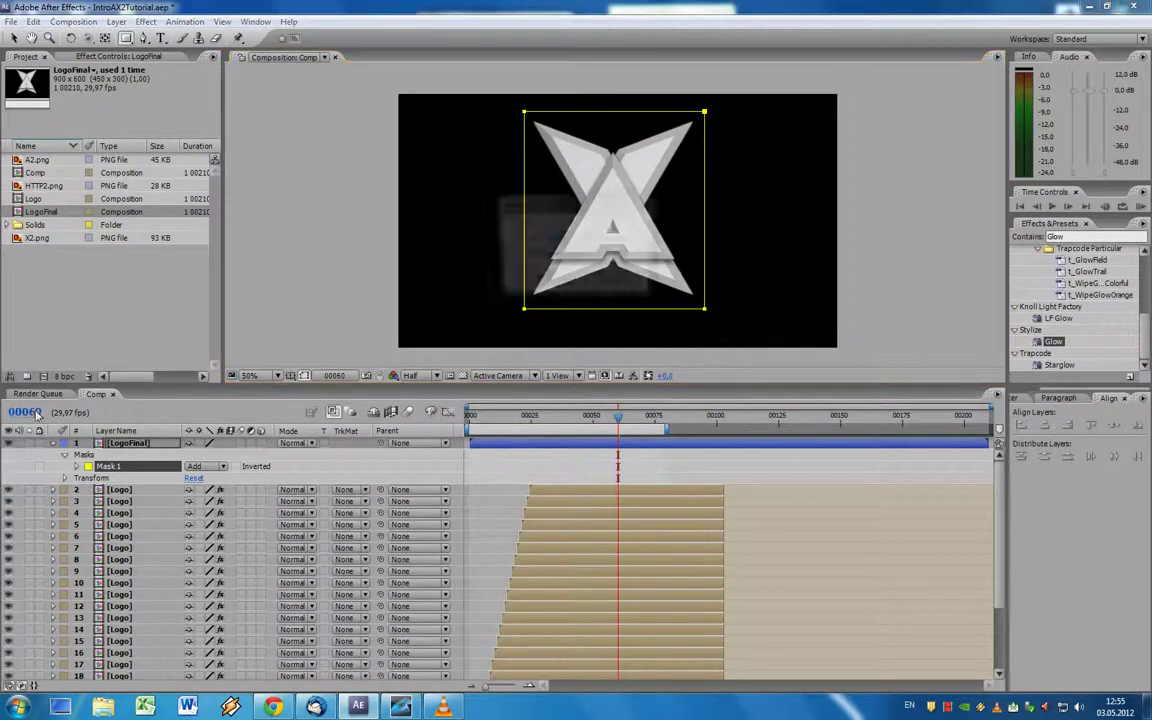
pyautogui.write('78')
pyautogui.press('Return')
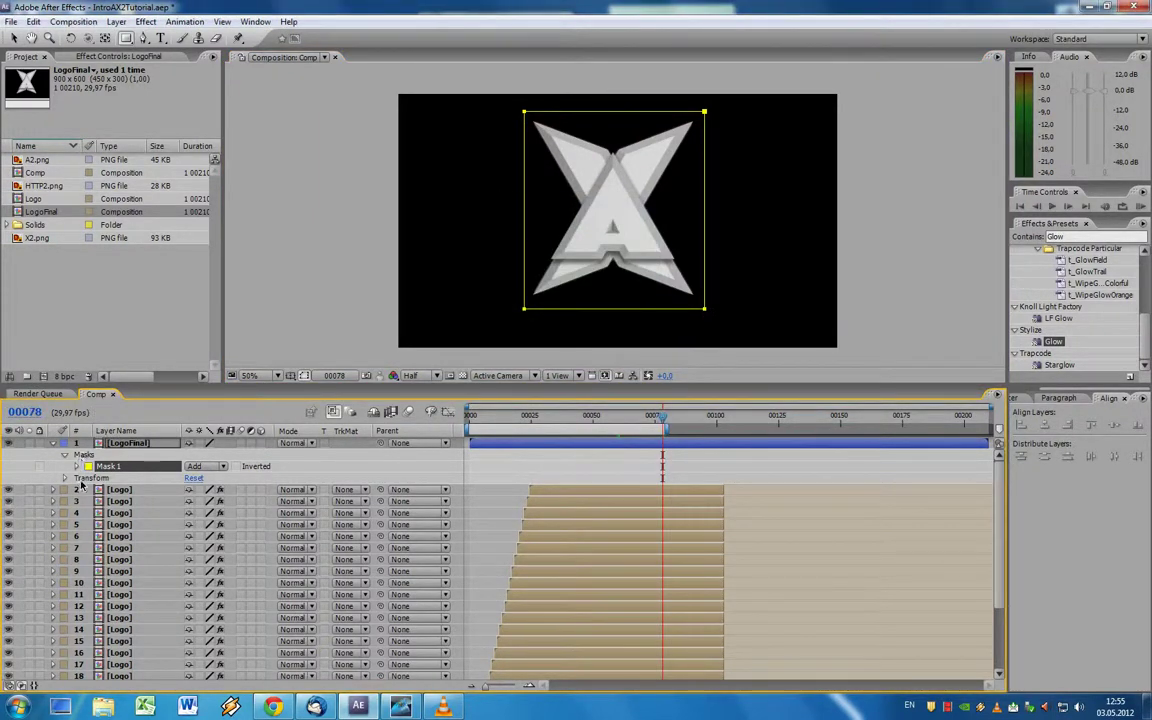
pyautogui.click(78, 467)
pyautogui.click(101, 479)
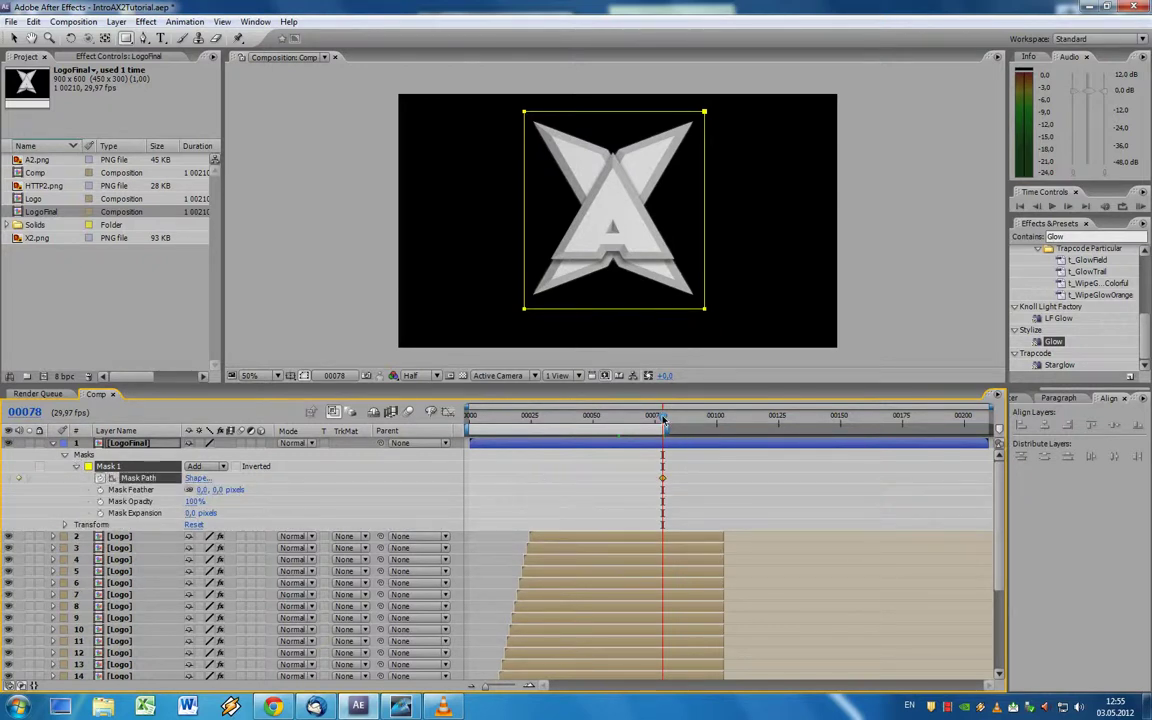
# Step: Go back to frame 60 and select the mask with the Selection tool
pyautogui.click(30, 413)
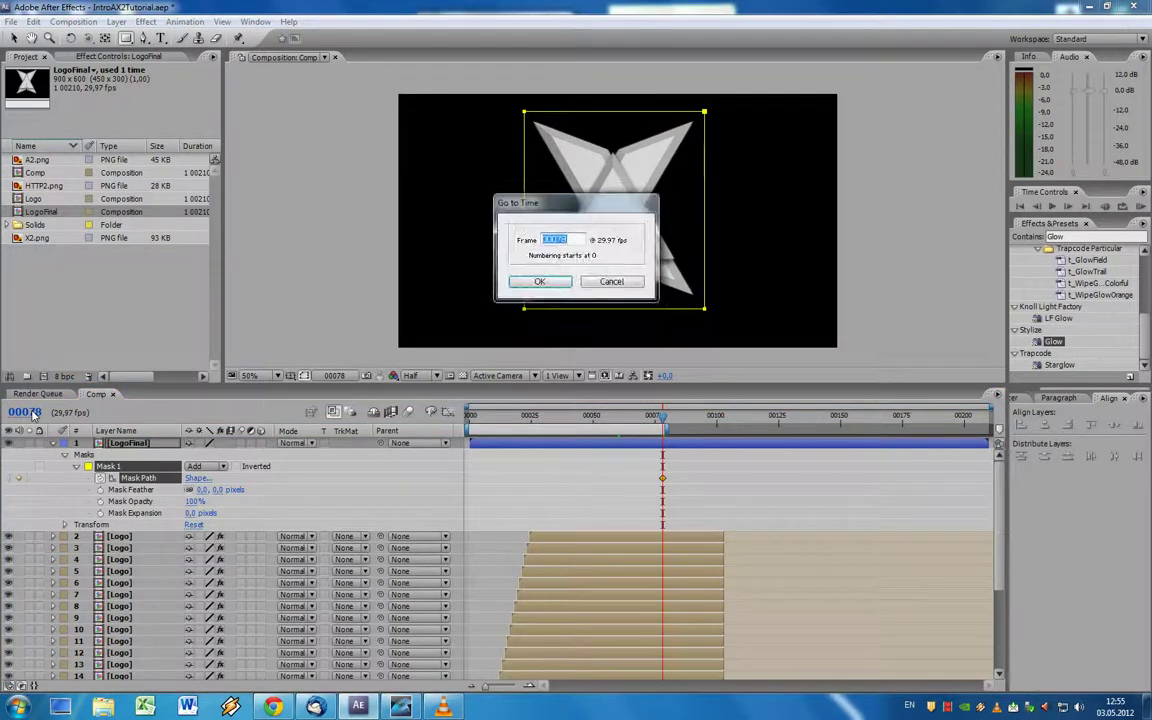
pyautogui.write('60')
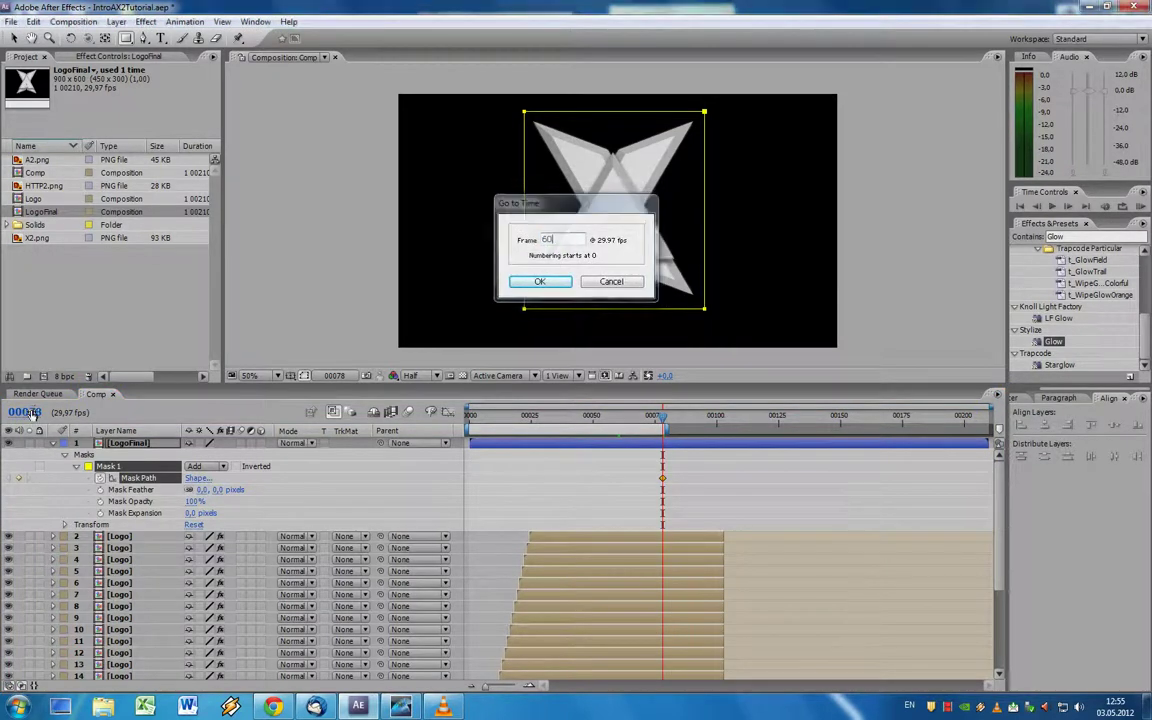
pyautogui.press('Return')
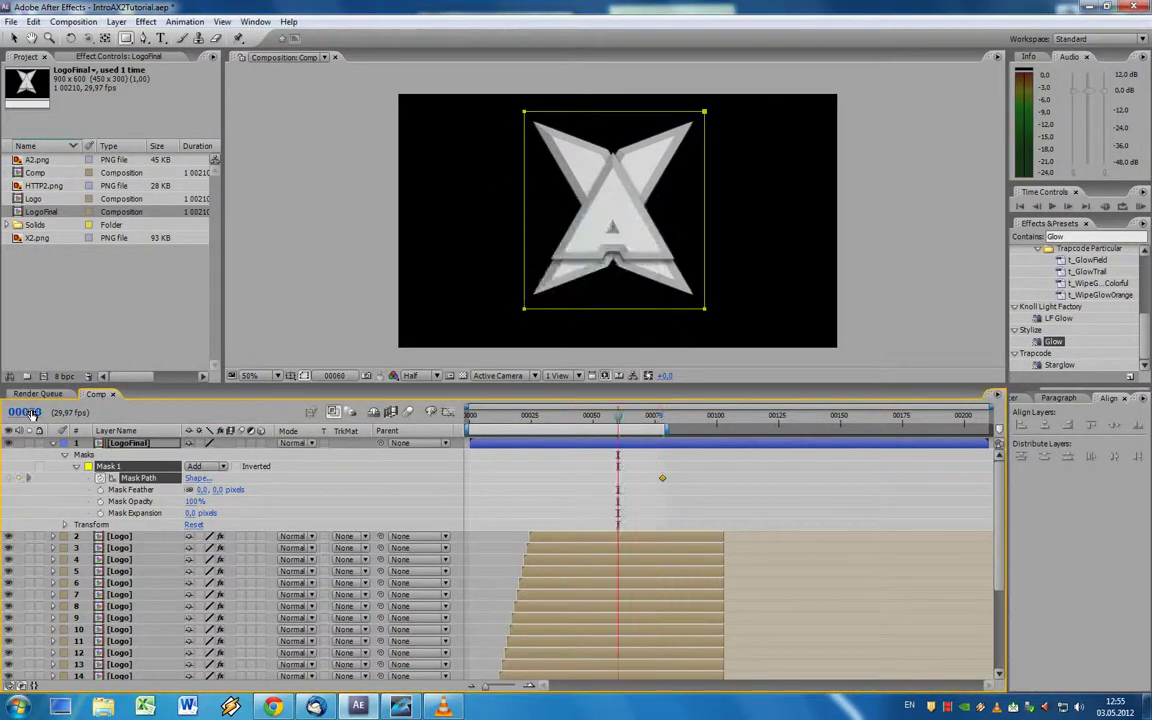
pyautogui.click(14, 38)
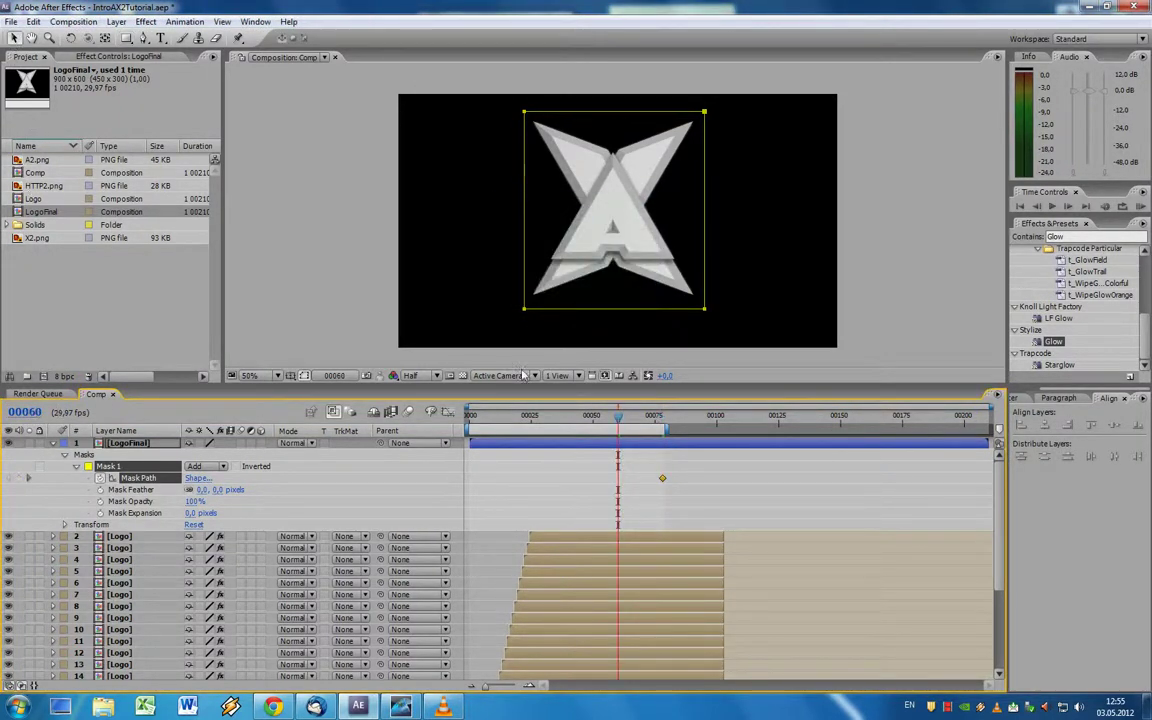
pyautogui.click(527, 313)
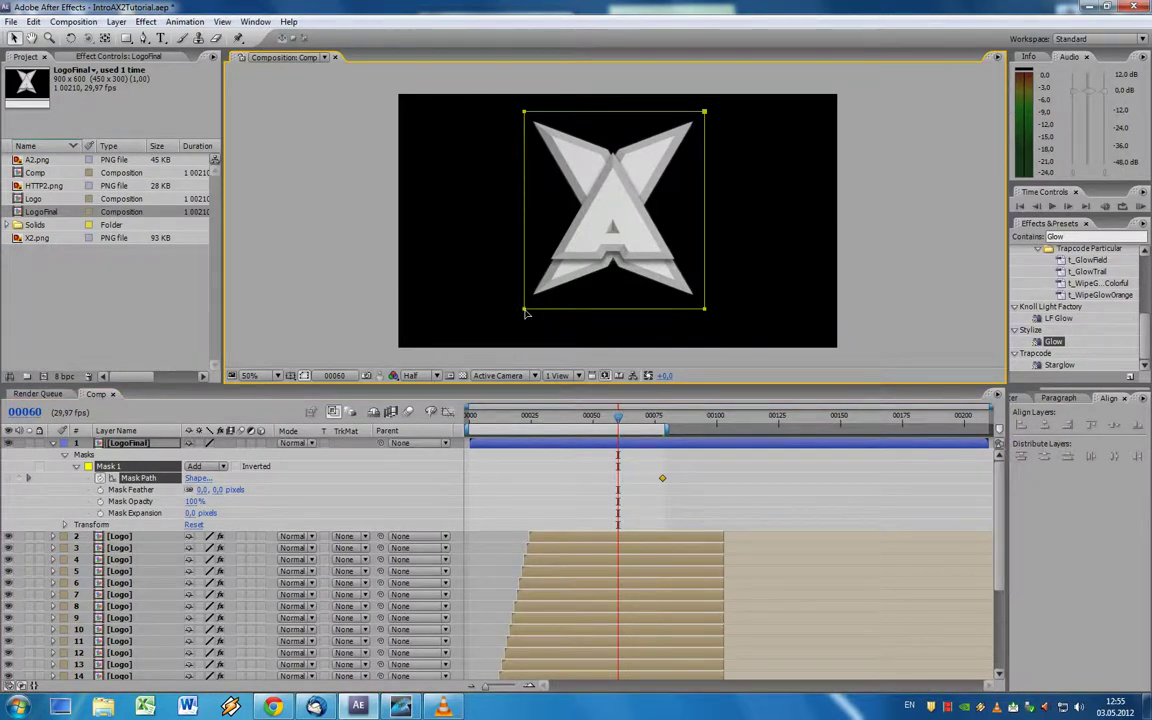
# Step: At frame 60, squash Mask 1 into a thin horizontal line for the wipe's start
pyautogui.doubleClick(526, 311)
pyautogui.moveTo(614, 308); pyautogui.dragTo(614, 210)
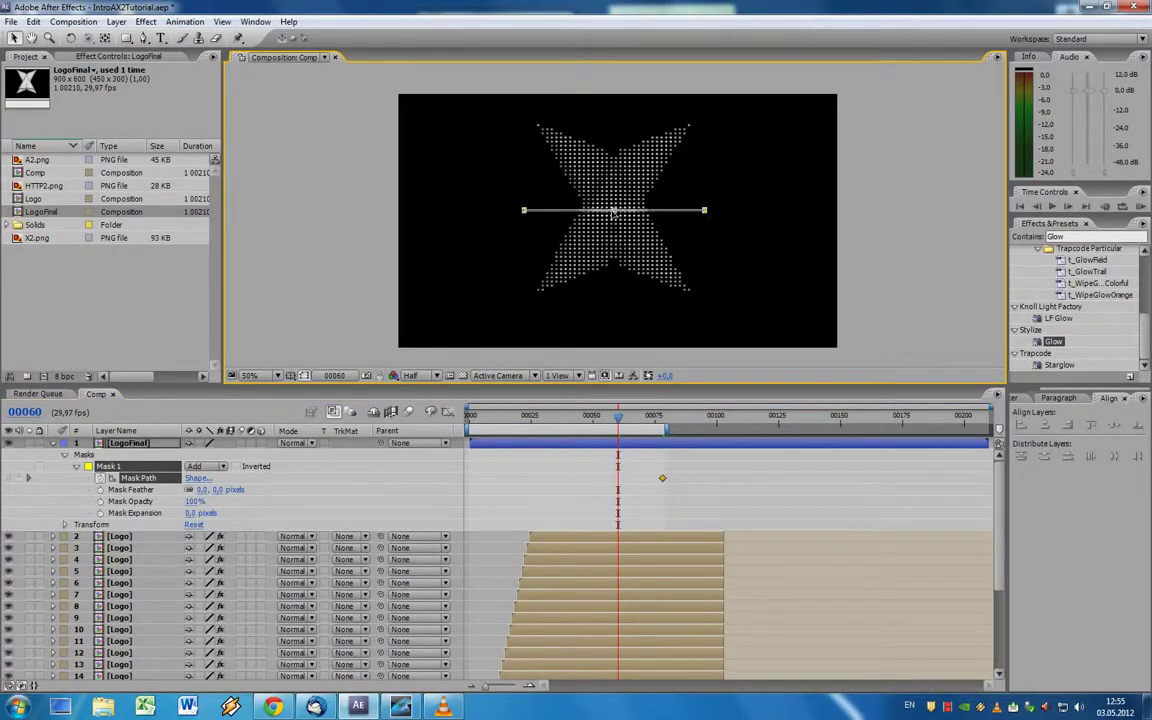
pyautogui.scroll(2, 614, 212)
pyautogui.scroll(4, 614, 205)
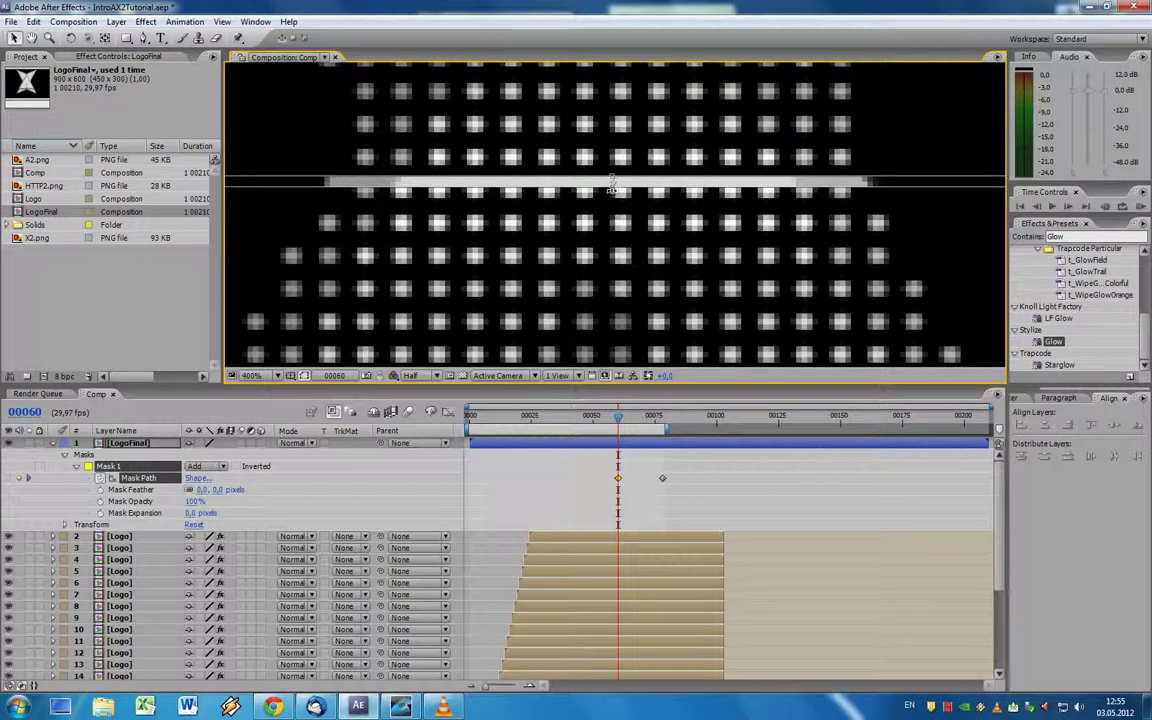
pyautogui.moveTo(612, 185); pyautogui.dragTo(612, 183)
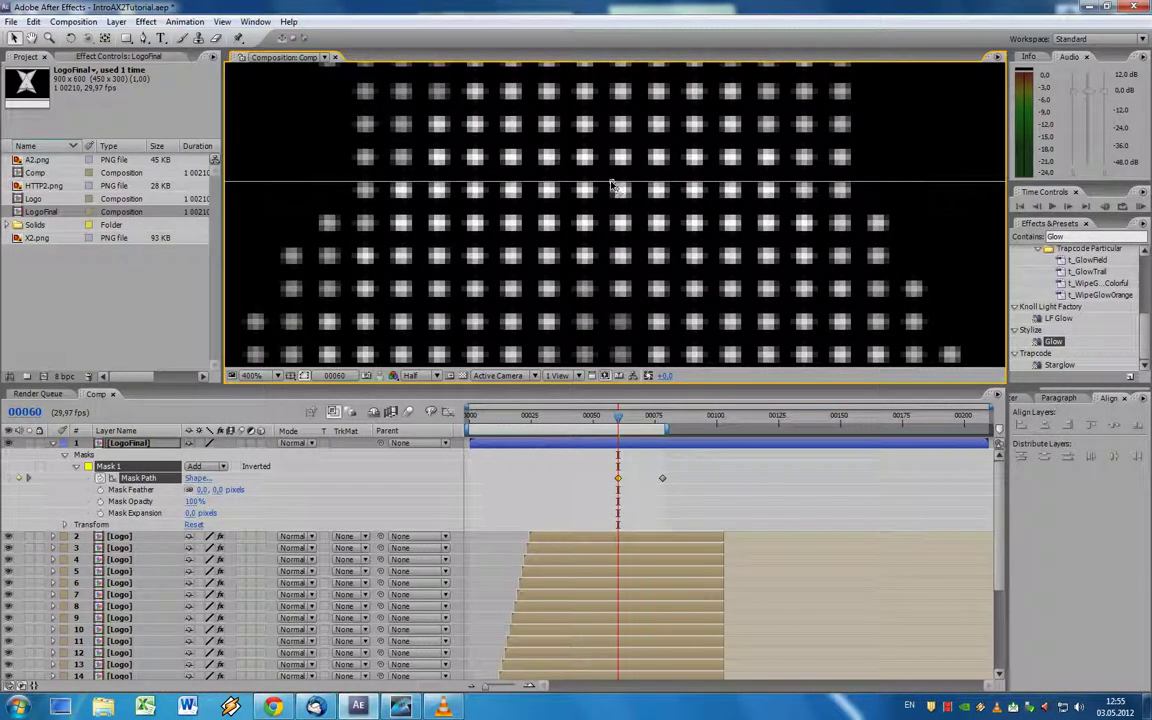
pyautogui.click(306, 377)
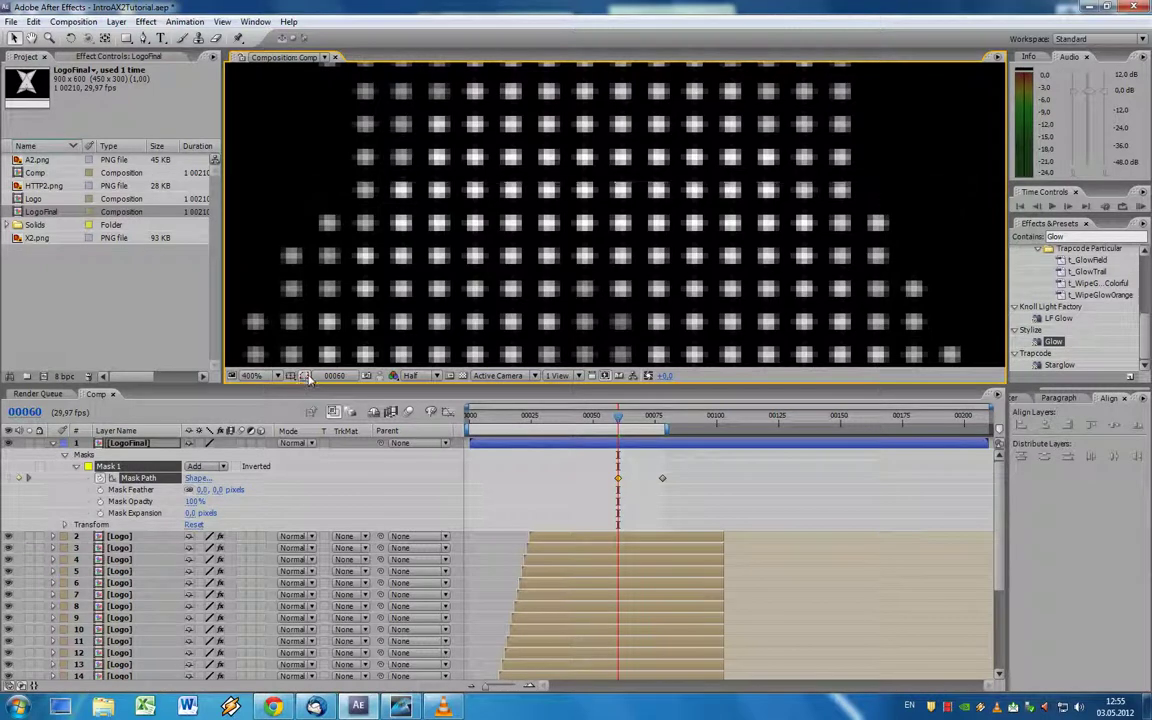
pyautogui.click(308, 377)
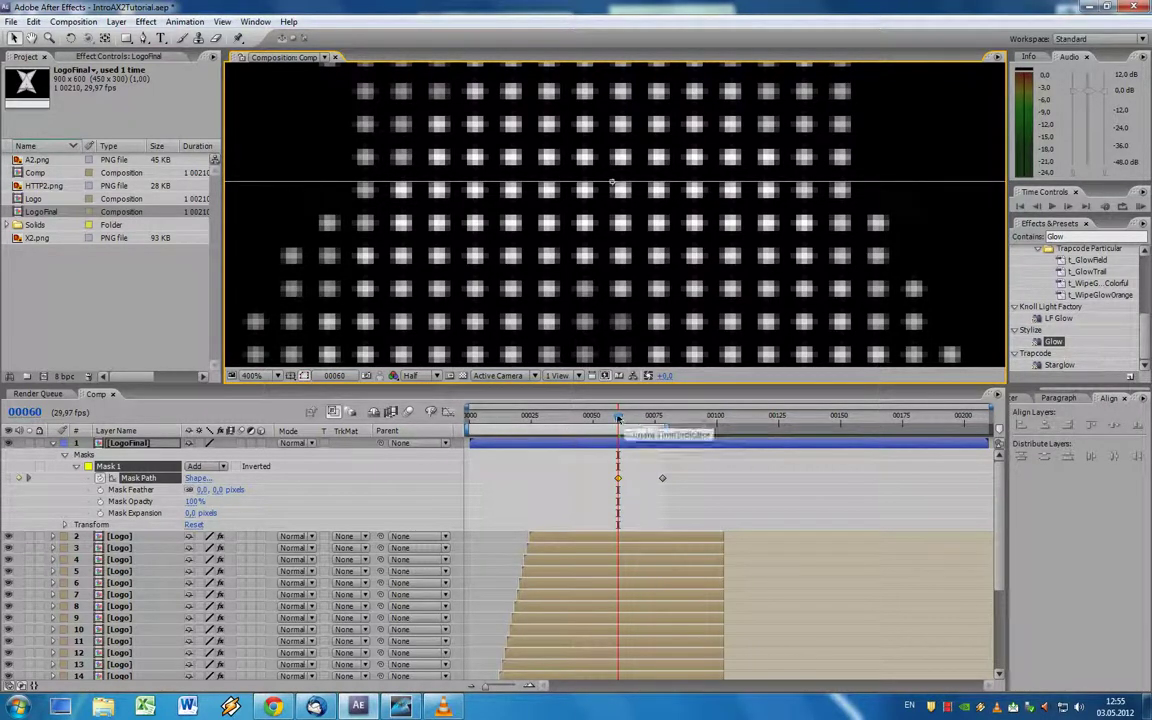
# Step: Step through the wipe and raise Mask 1's feather to 51 pixels
pyautogui.click(623, 416)
pyautogui.press('pagedown')
pyautogui.press('pagedown')
pyautogui.press('pagedown')
pyautogui.press('pagedown')
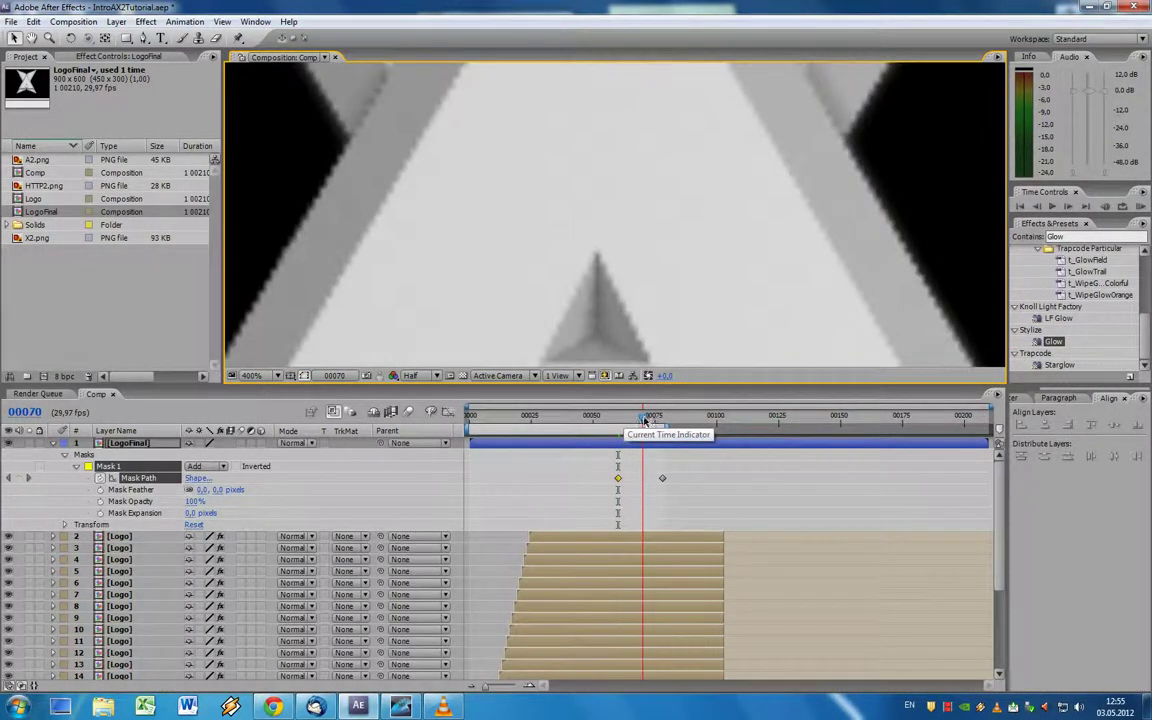
pyautogui.press('pagedown')
pyautogui.click(618, 416)
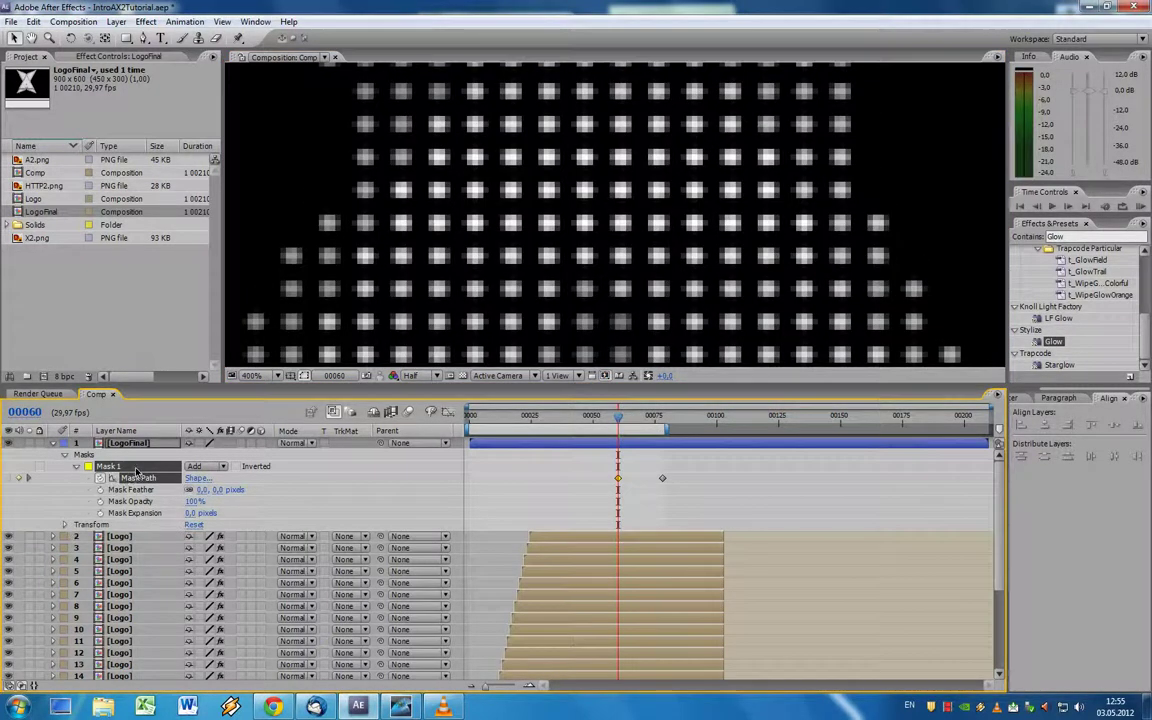
pyautogui.moveTo(203, 490); pyautogui.dragTo(265, 491)
pyautogui.moveTo(620, 418); pyautogui.dragTo(632, 418)
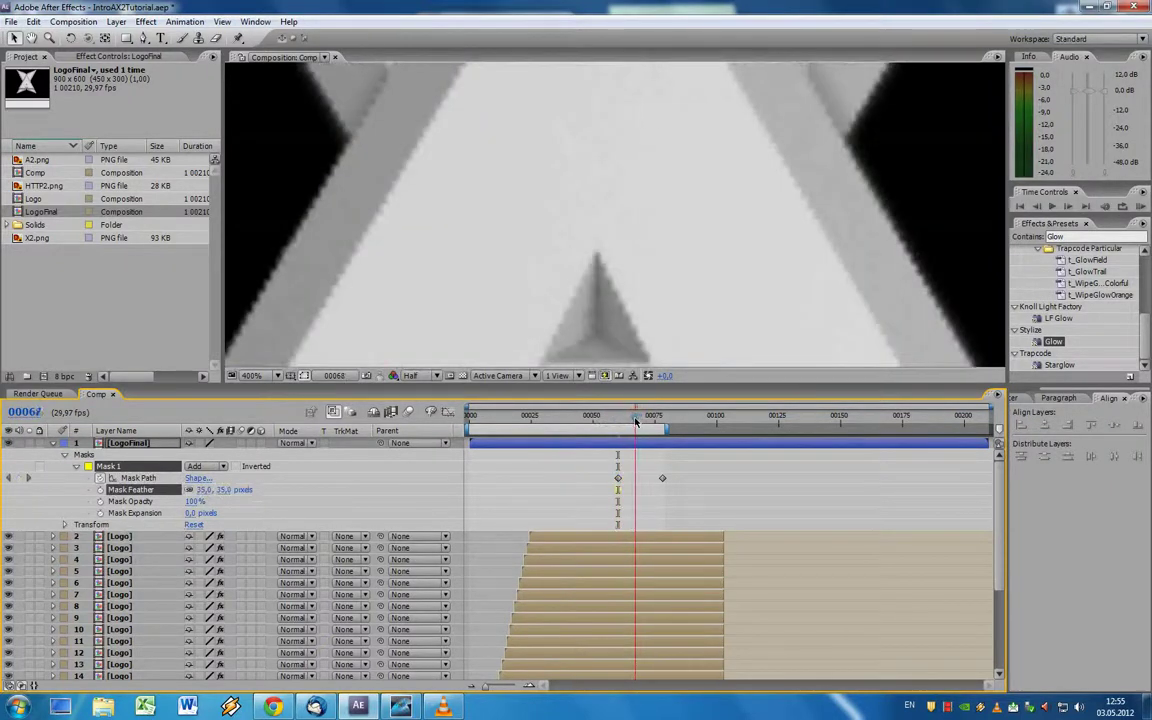
pyautogui.press('/')
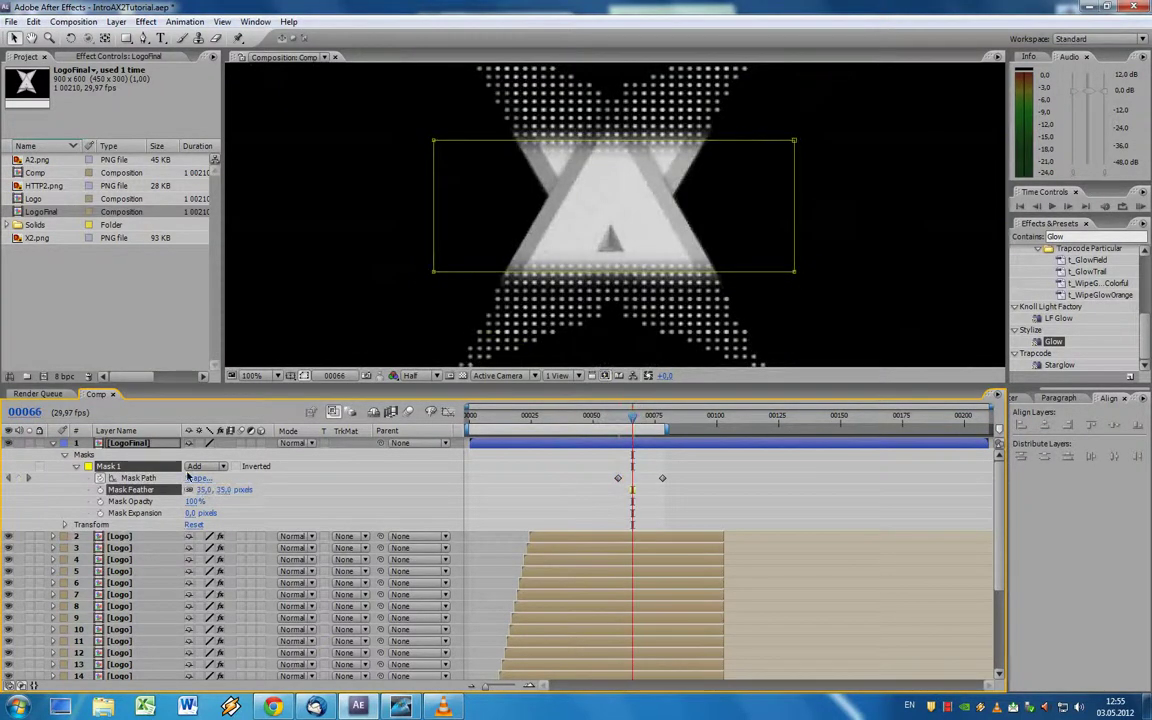
pyautogui.moveTo(205, 492); pyautogui.dragTo(212, 490)
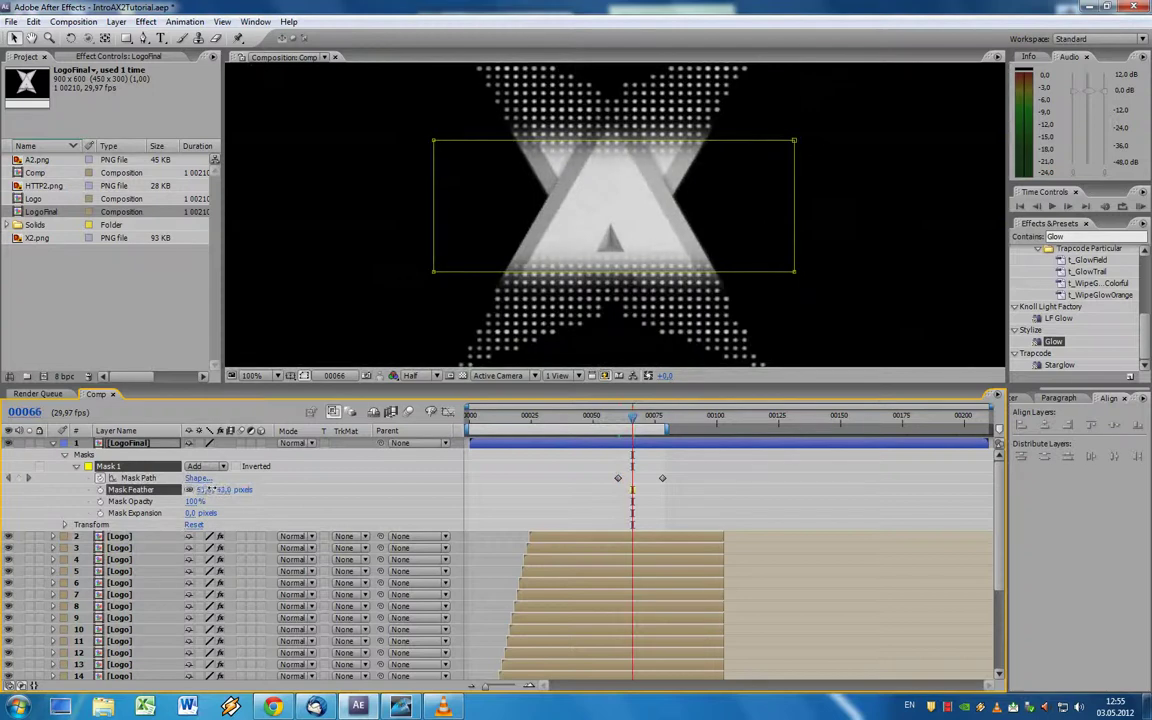
pyautogui.click(399, 708)
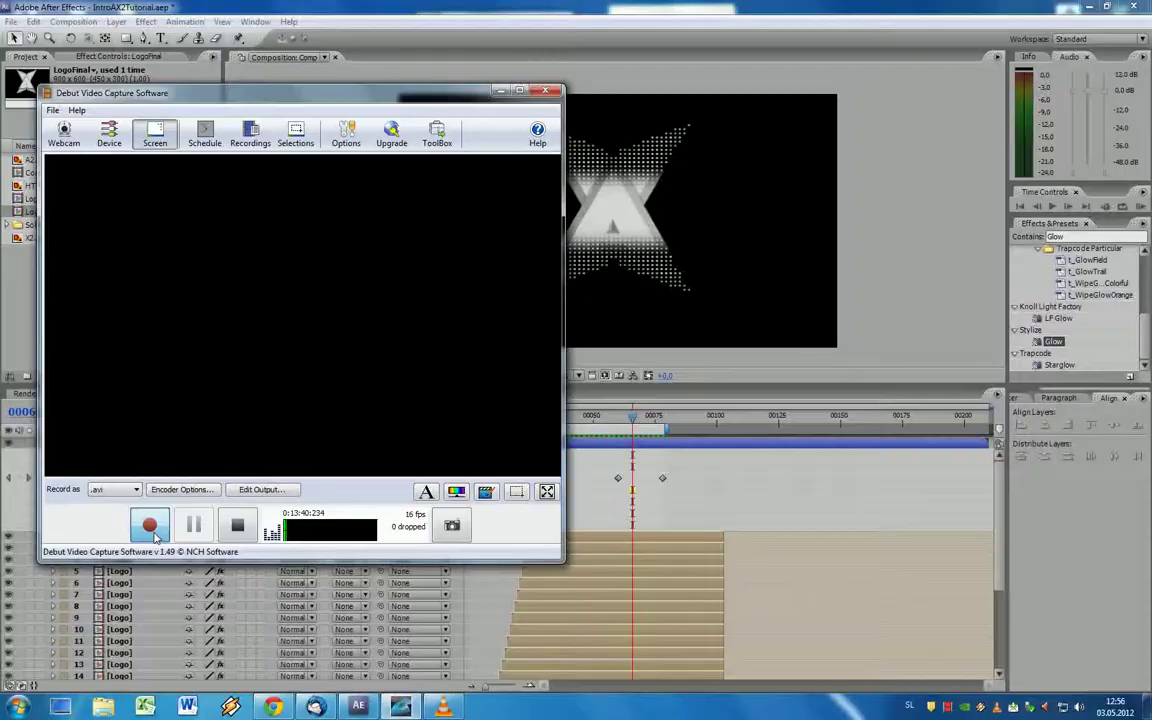
# Step: Minimize the Debut Video Capture recorder window to return to After Effects
pyautogui.click(500, 91)
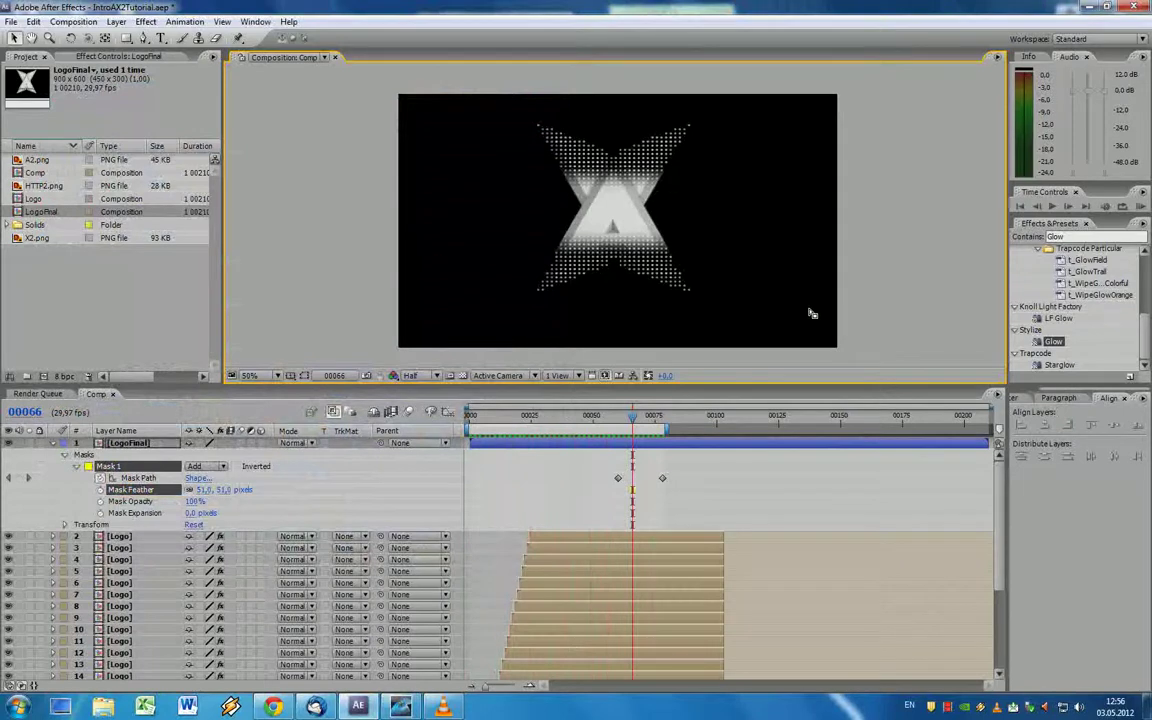
# Step: Nest the Comp layer in a new composition and rename it Final
pyautogui.click(113, 395)
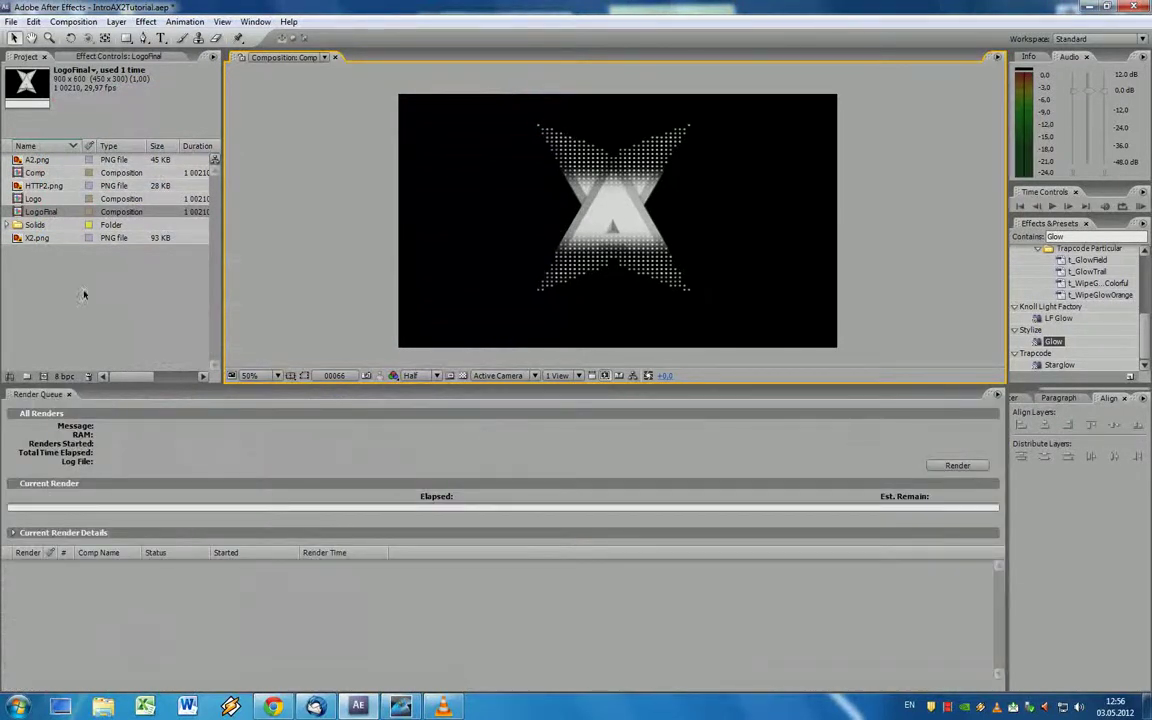
pyautogui.moveTo(20, 175); pyautogui.dragTo(43, 376)
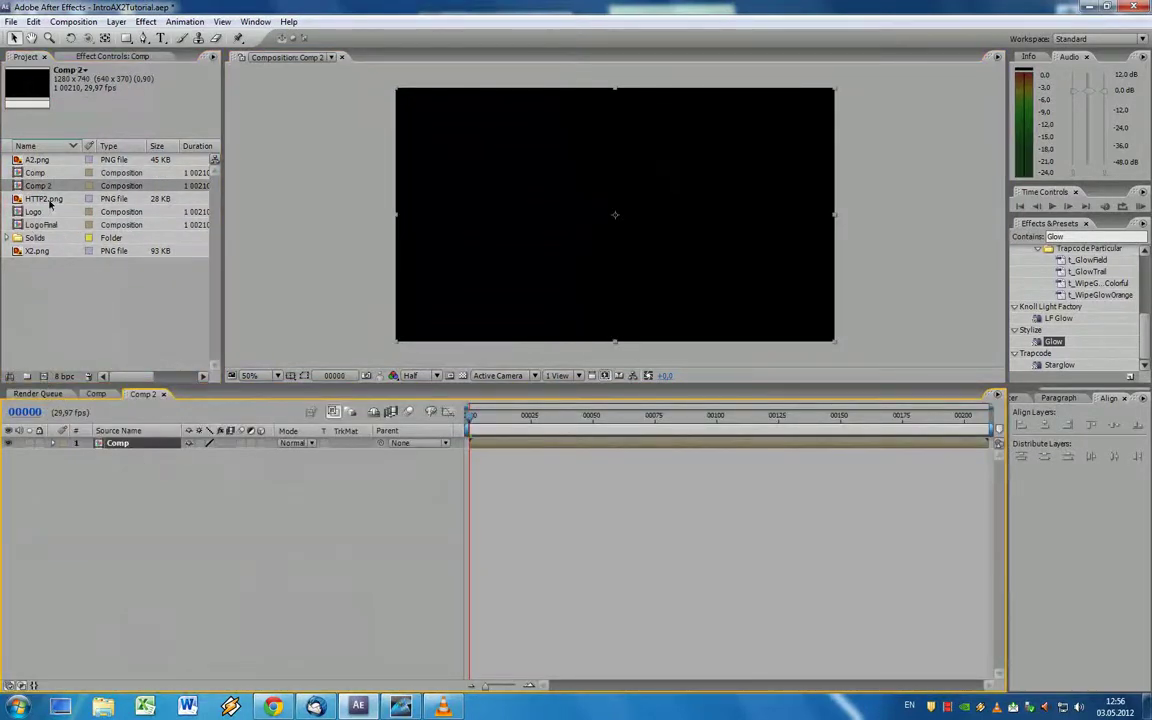
pyautogui.click(42, 190)
pyautogui.press('Return')
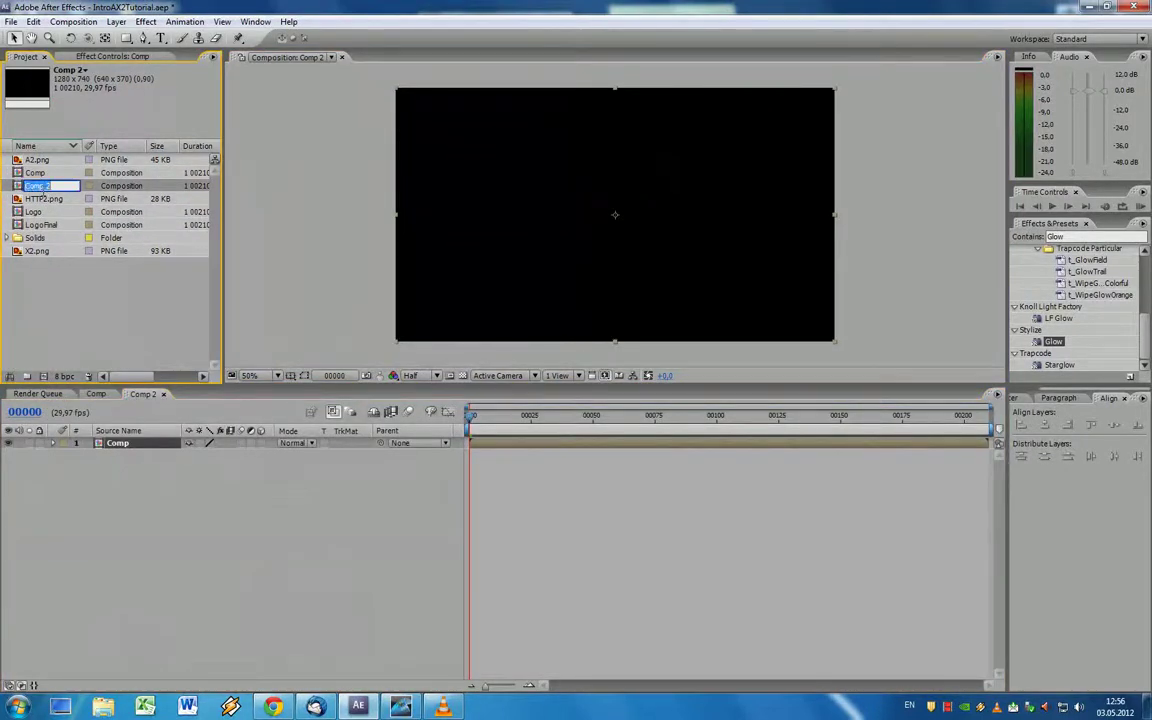
pyautogui.write('Final')
pyautogui.press('Return')
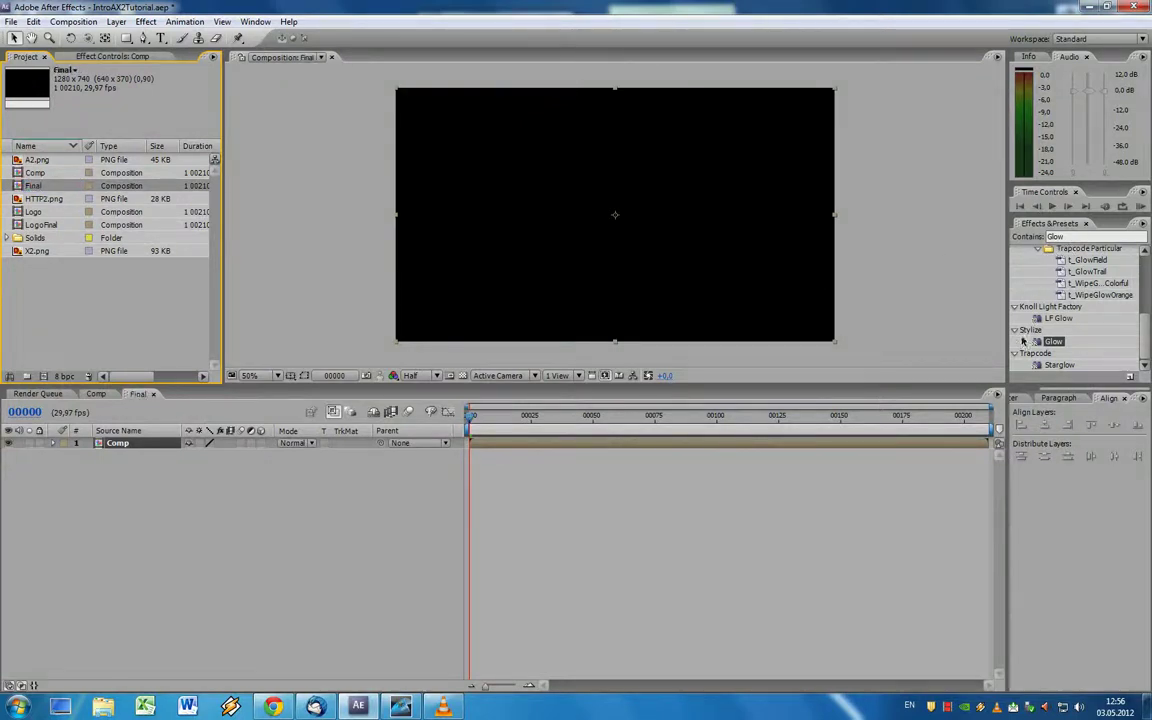
# Step: Apply Glow to the Comp layer, keyframe Glow Intensity at frame 00063, then go to 00075
pyautogui.doubleClick(1045, 341)
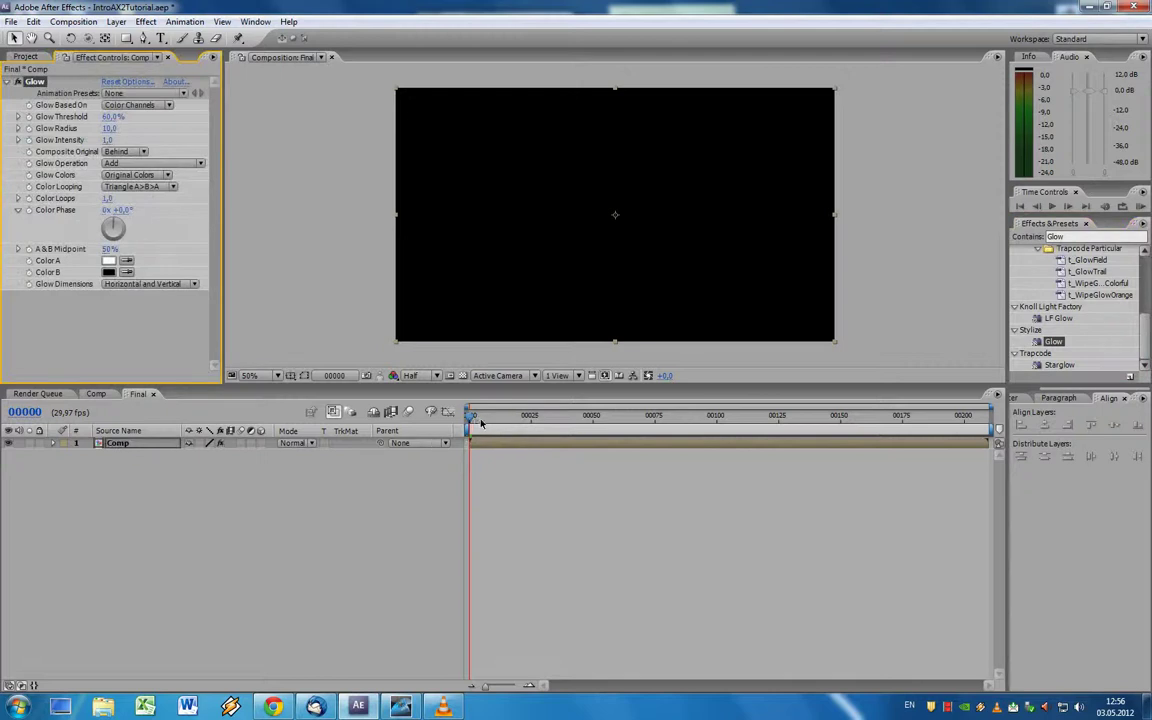
pyautogui.moveTo(480, 422); pyautogui.dragTo(627, 416)
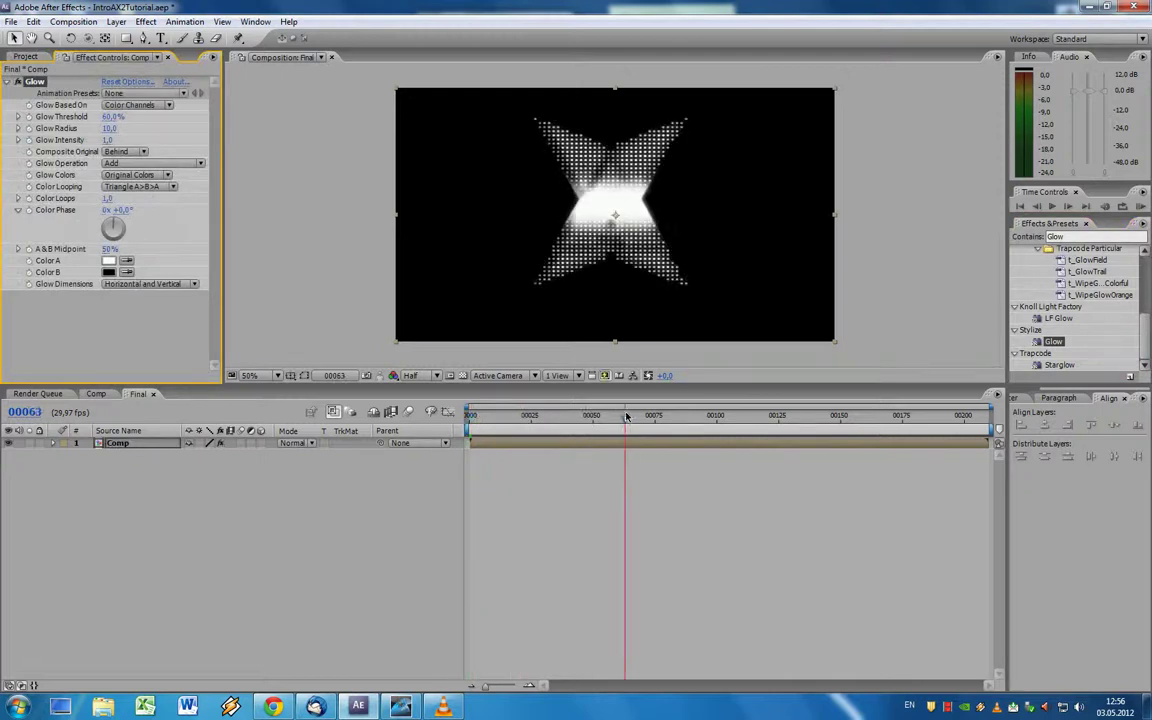
pyautogui.click(30, 141)
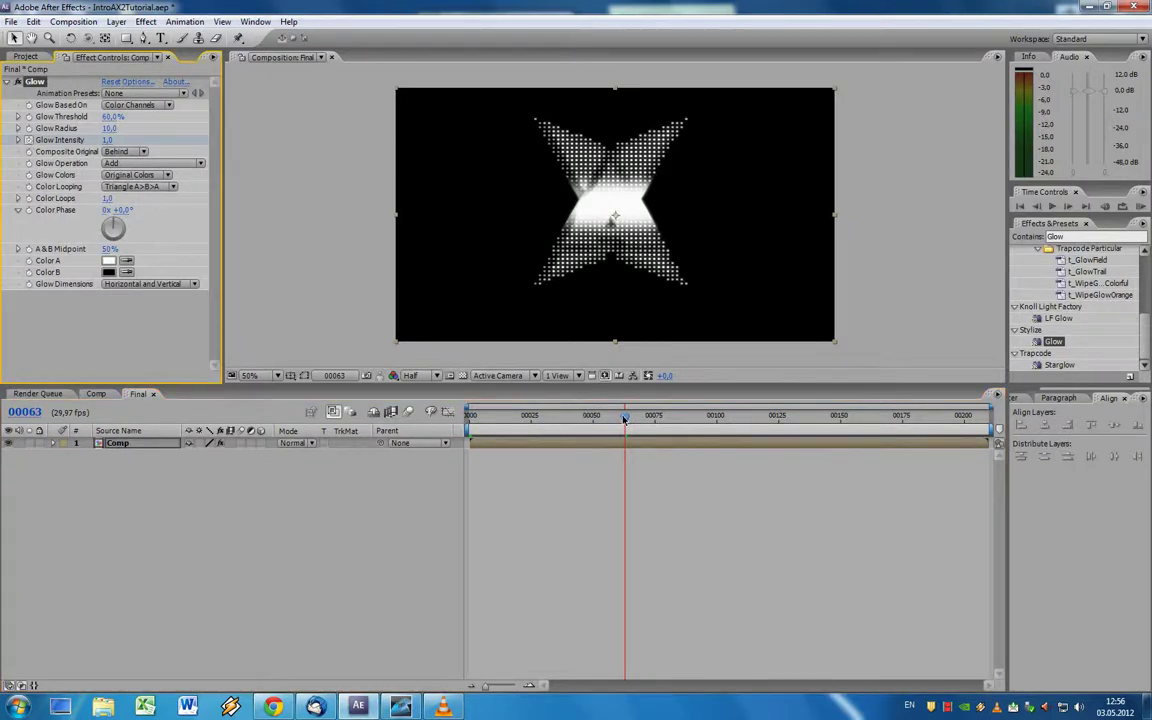
pyautogui.moveTo(627, 418); pyautogui.dragTo(656, 419)
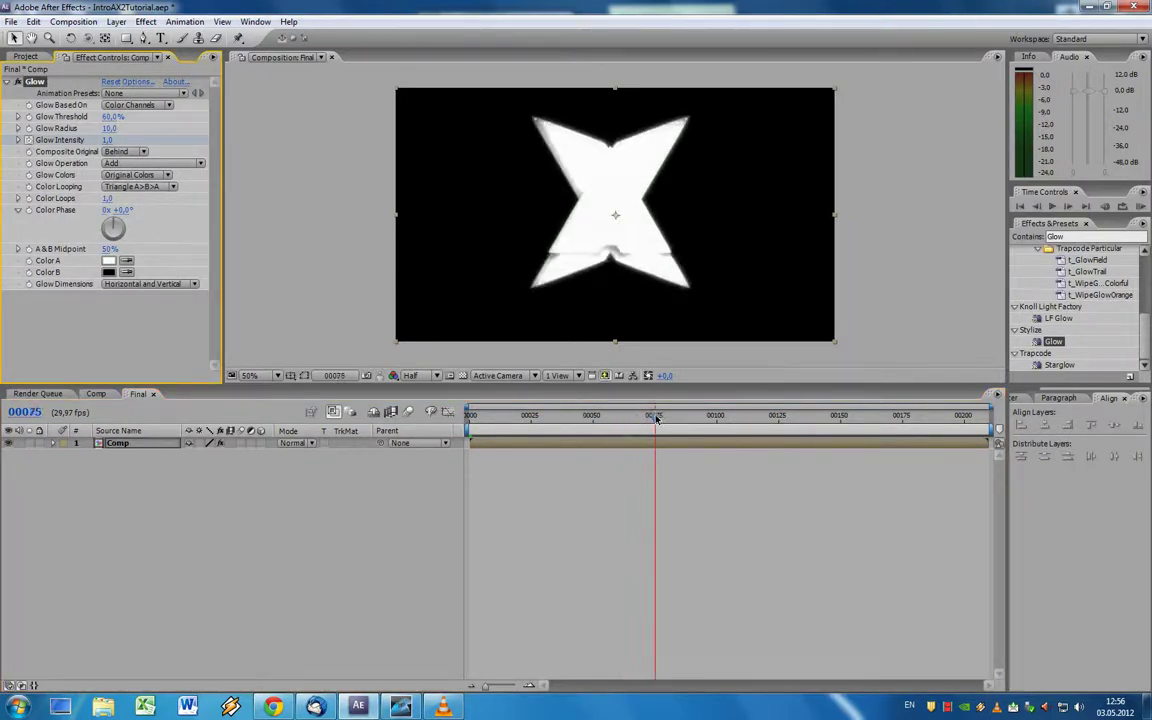
# Step: Lower Glow Intensity to 0 at frame 00075 and preview the glow fading
pyautogui.click(109, 140)
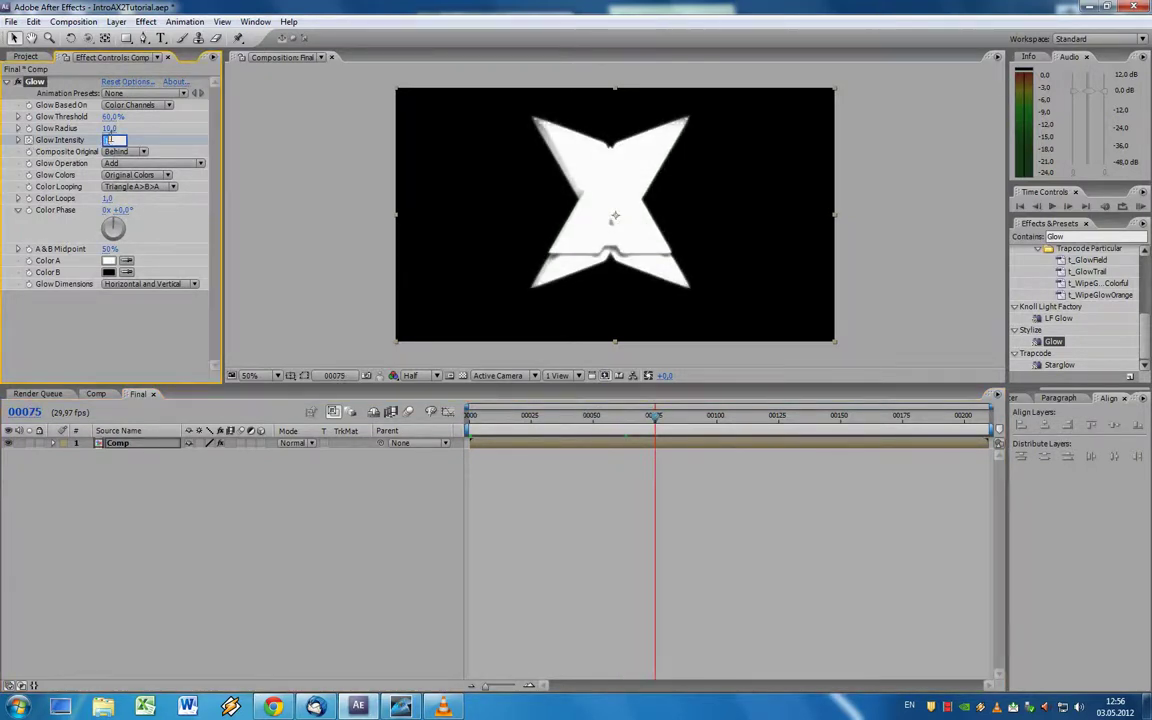
pyautogui.write('0,5')
pyautogui.press('Return')
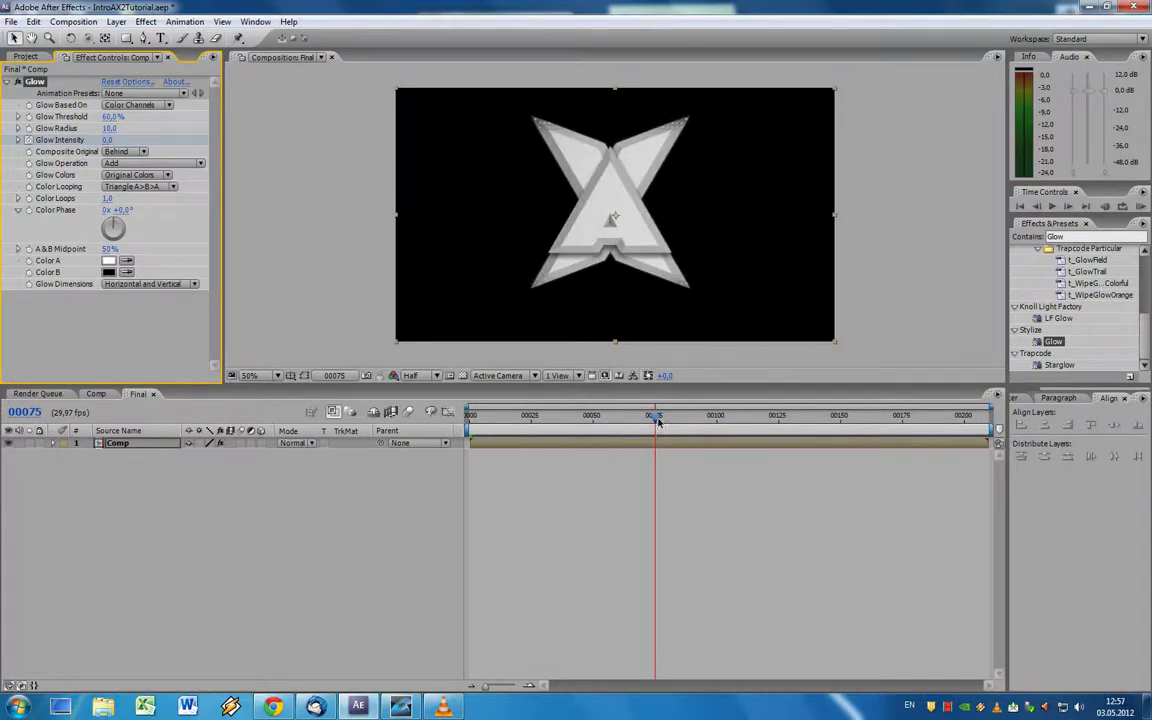
pyautogui.moveTo(656, 420)
pyautogui.mouseDown()
pyautogui.moveTo(633, 420)
pyautogui.moveTo(670, 420)
pyautogui.moveTo(576, 420)
pyautogui.moveTo(647, 421)
pyautogui.mouseUp()
# Step: Shift both Glow Intensity keyframes slightly earlier in the timeline
pyautogui.press('u')
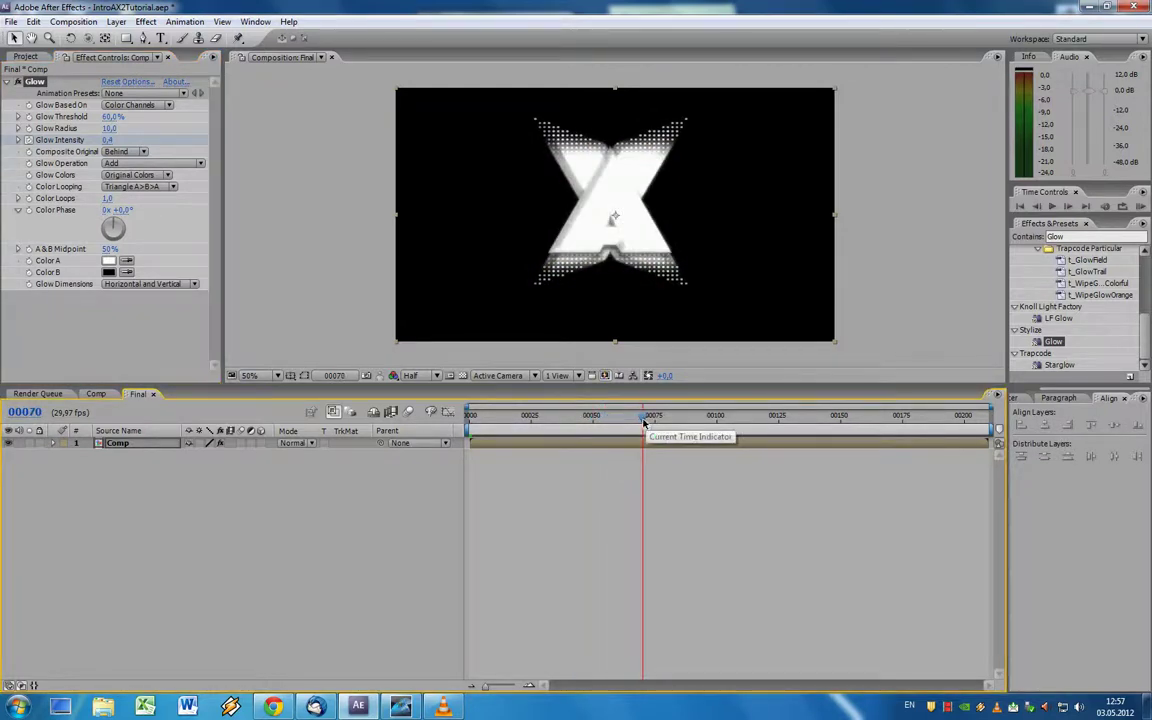
pyautogui.keyDown('shift'); pyautogui.click(621, 466); pyautogui.keyUp('shift')
pyautogui.moveTo(655, 466); pyautogui.dragTo(631, 466)
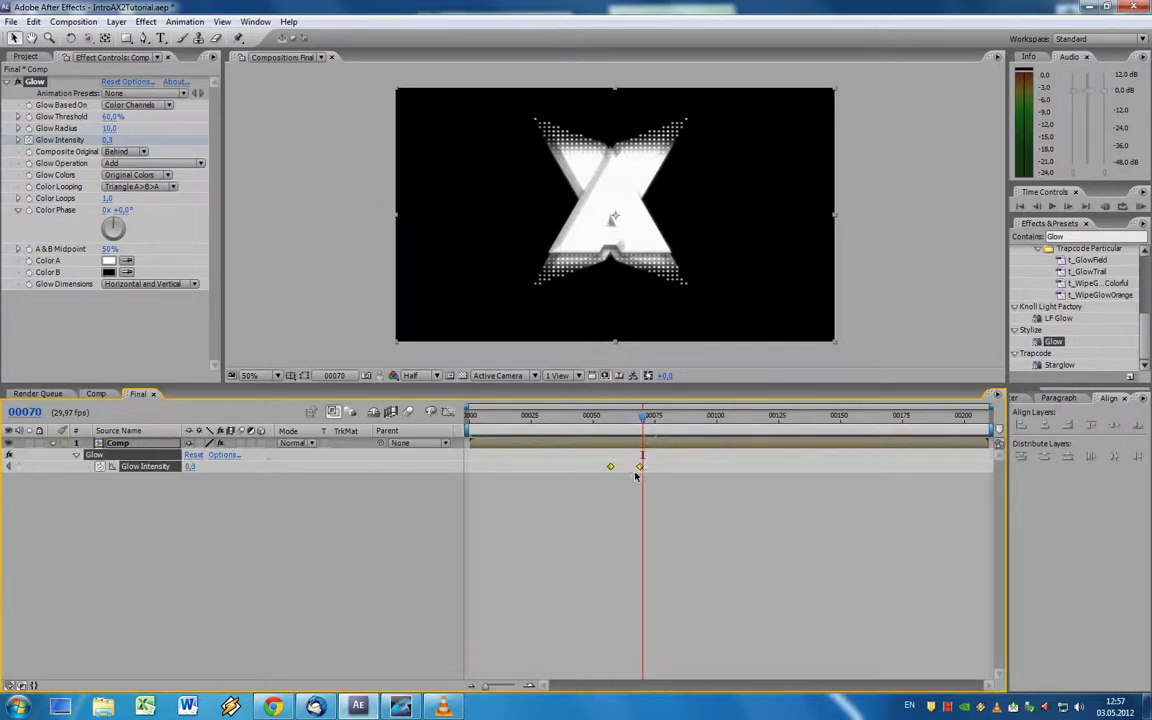
pyautogui.moveTo(643, 418)
pyautogui.mouseDown()
pyautogui.moveTo(600, 430)
pyautogui.moveTo(661, 430)
pyautogui.mouseUp()
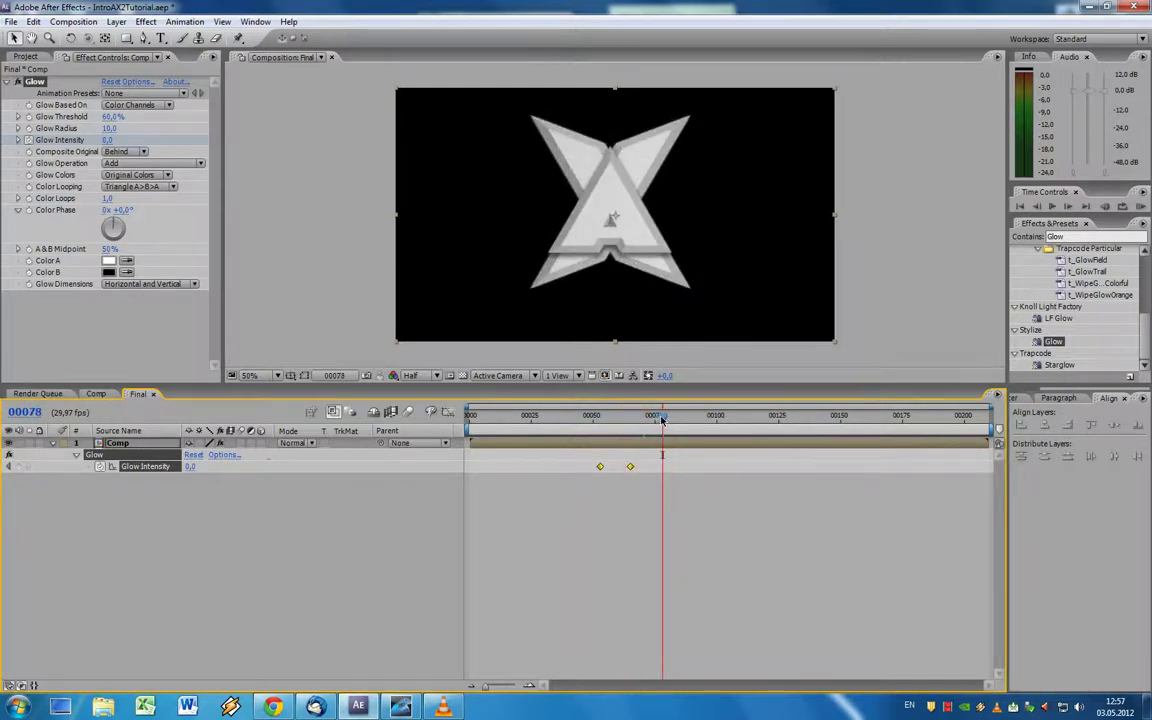
# Step: End the work area at frame 00081 and select the Comp layer
pyautogui.moveTo(661, 420); pyautogui.dragTo(670, 420)
pyautogui.press('n')
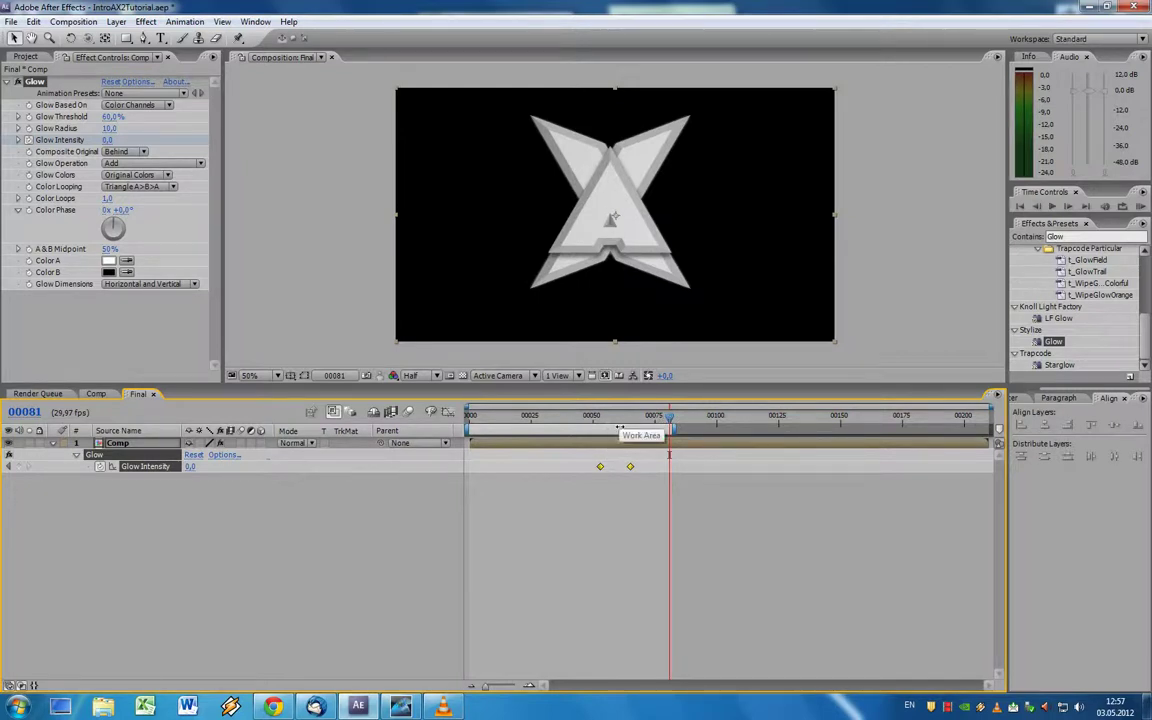
pyautogui.click(129, 444)
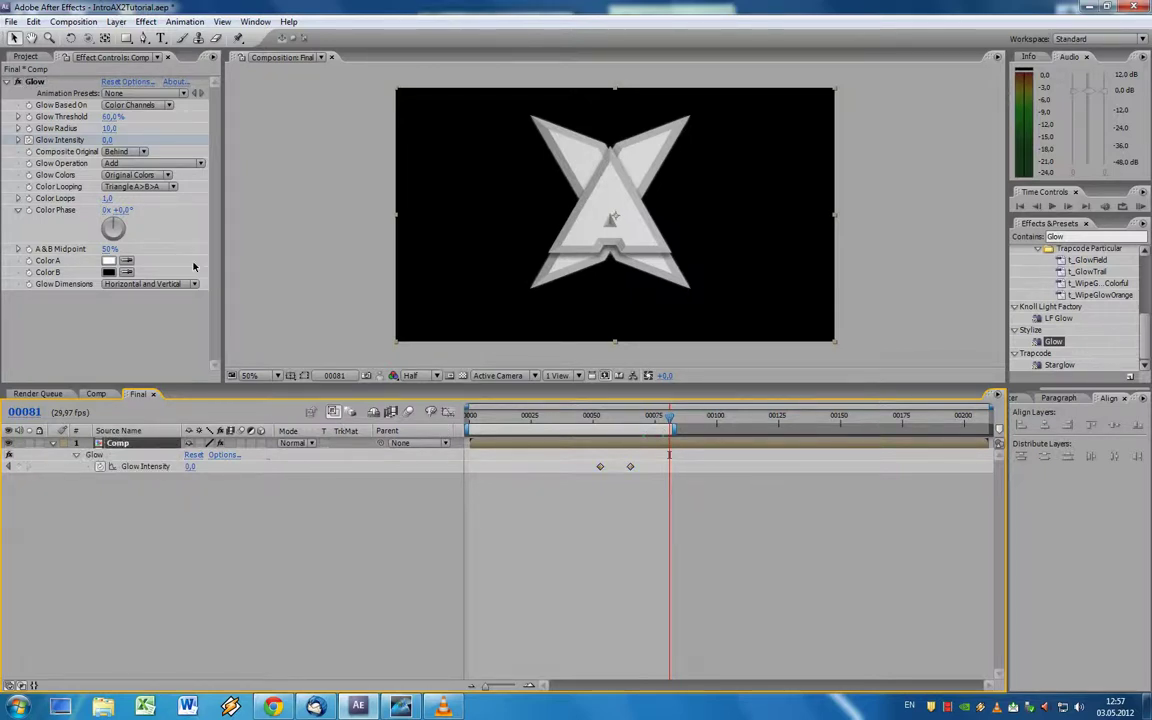
# Step: Make the Comp layer 3D and add a new camera via Layer > New > Camera
pyautogui.click(262, 444)
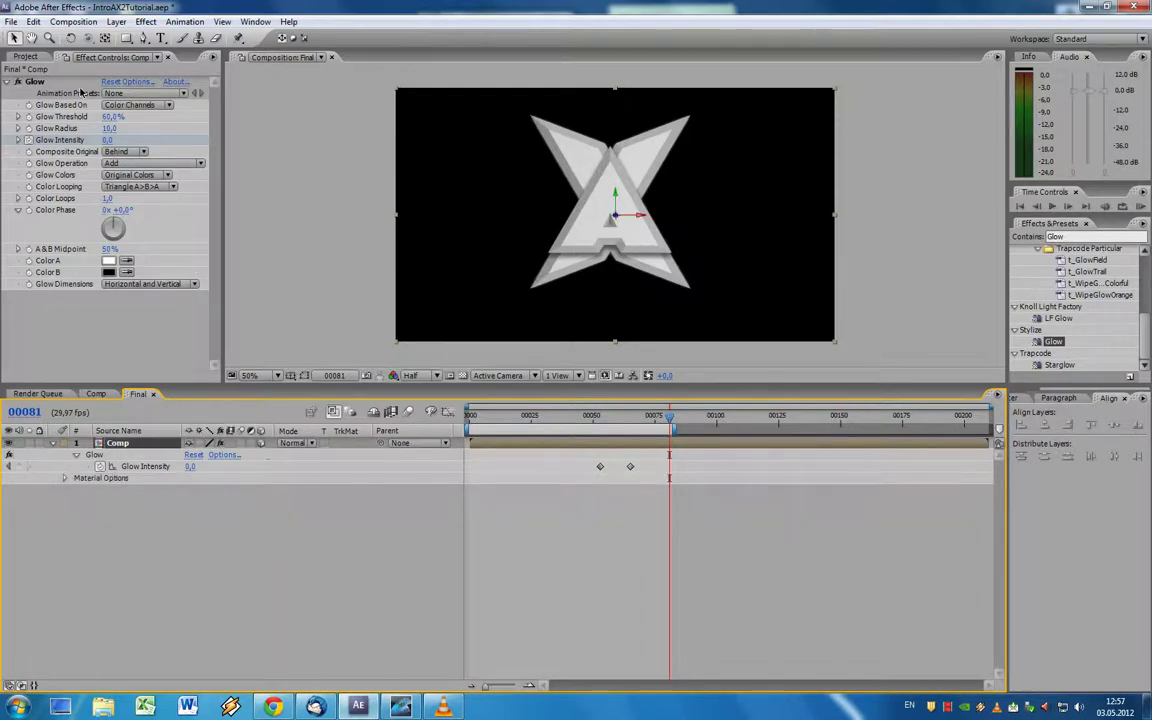
pyautogui.click(117, 22)
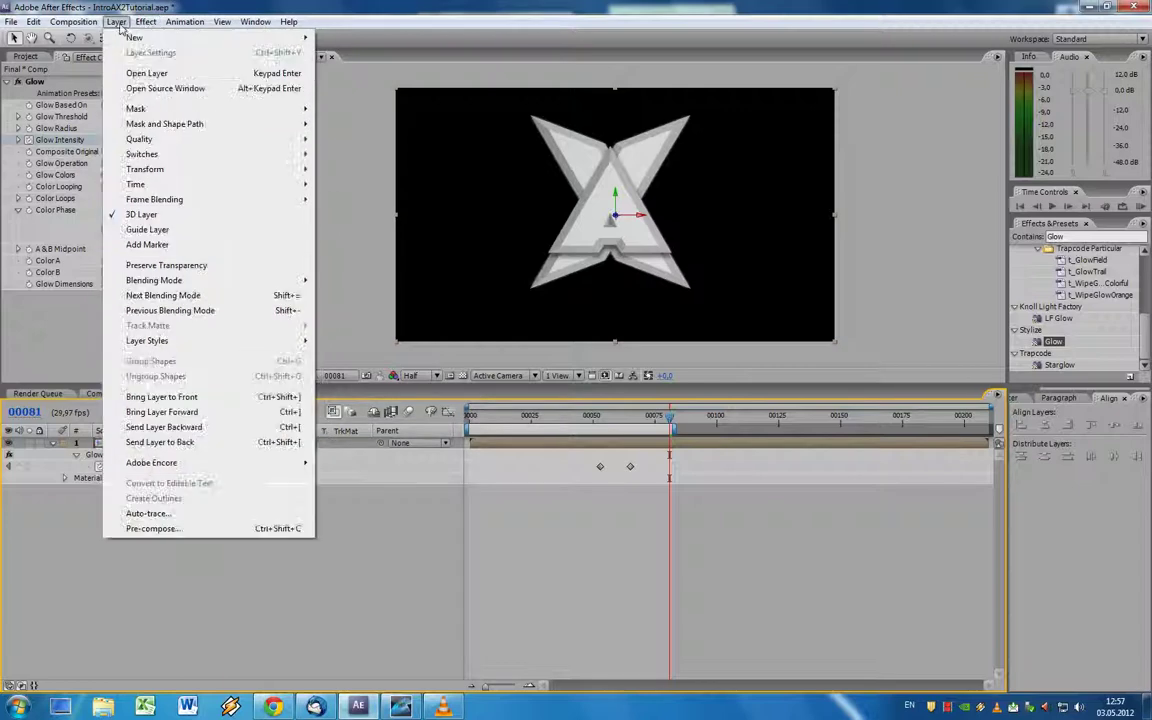
pyautogui.moveTo(136, 38)
pyautogui.click(333, 82)
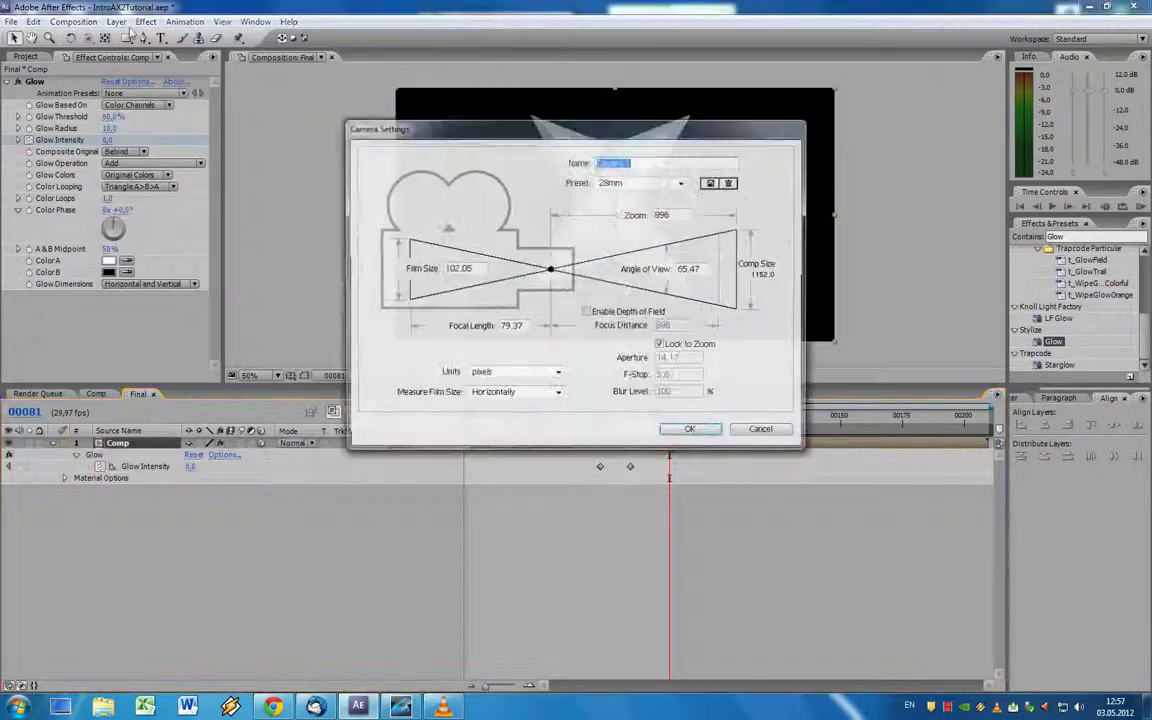